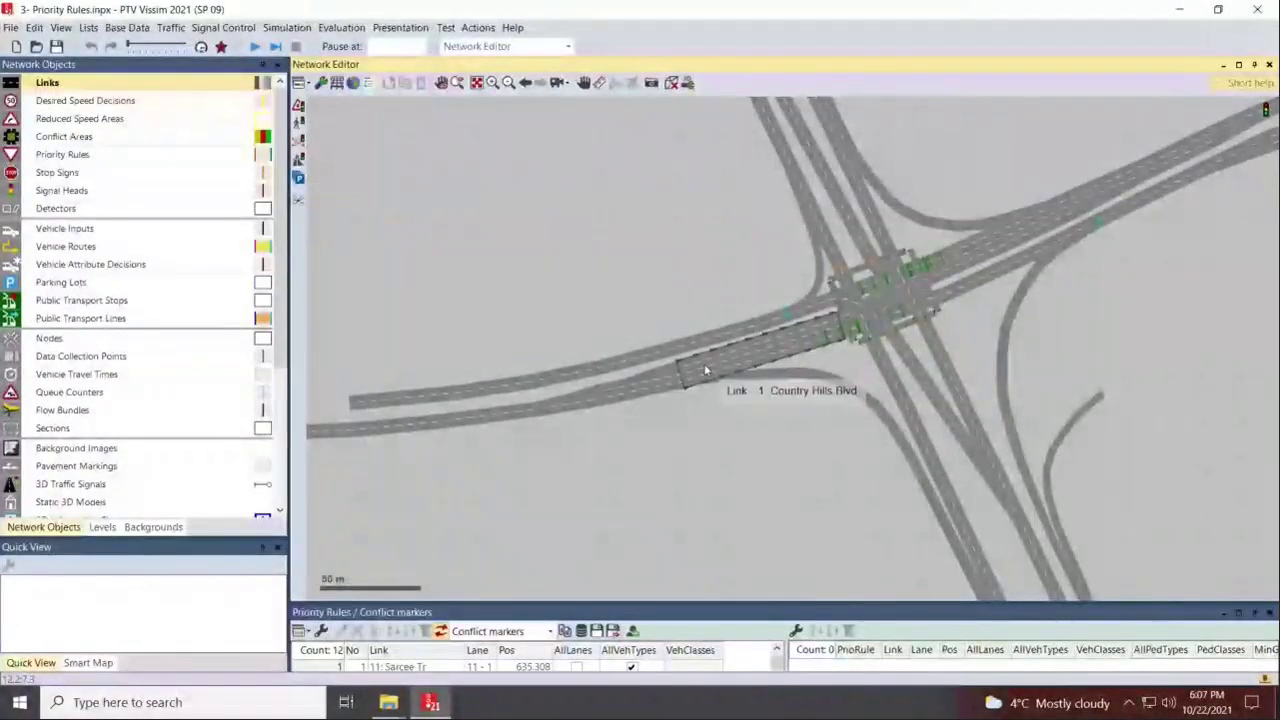
Place a desired speed decision on link 2 and add the Car, HGV and Bus vehicle classes
drag(395, 473, 695, 441)
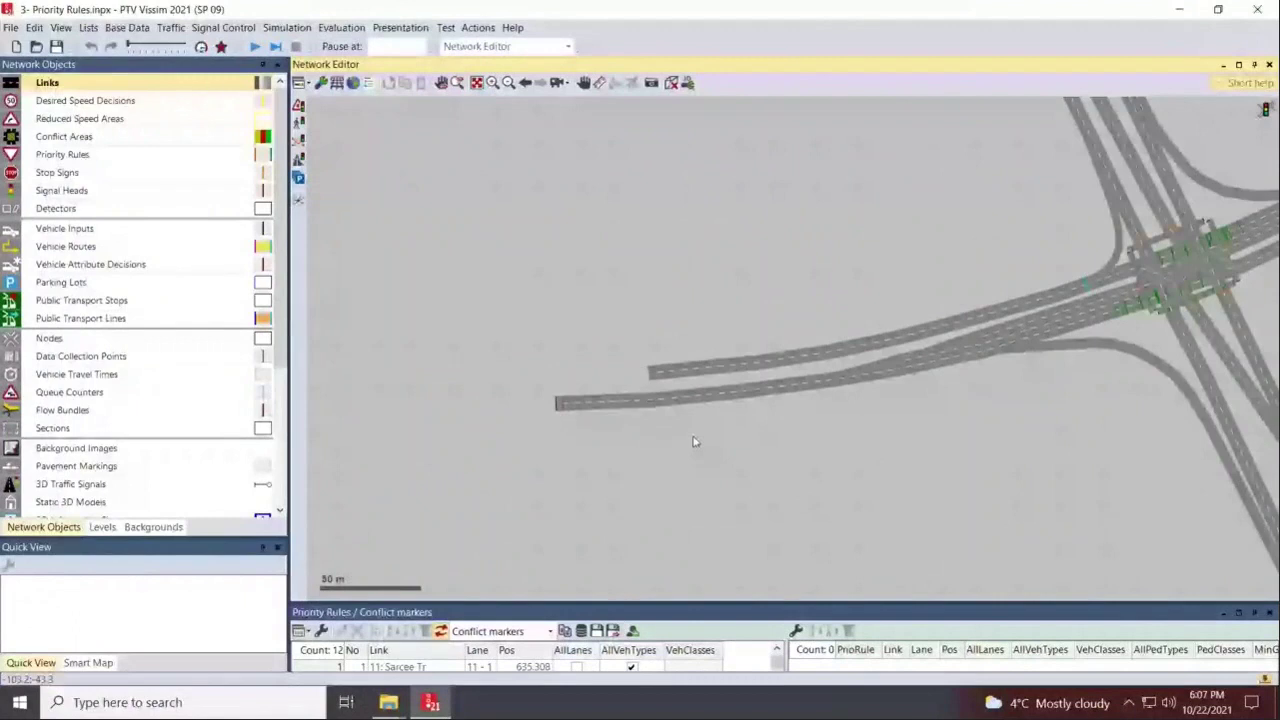
key(Down)
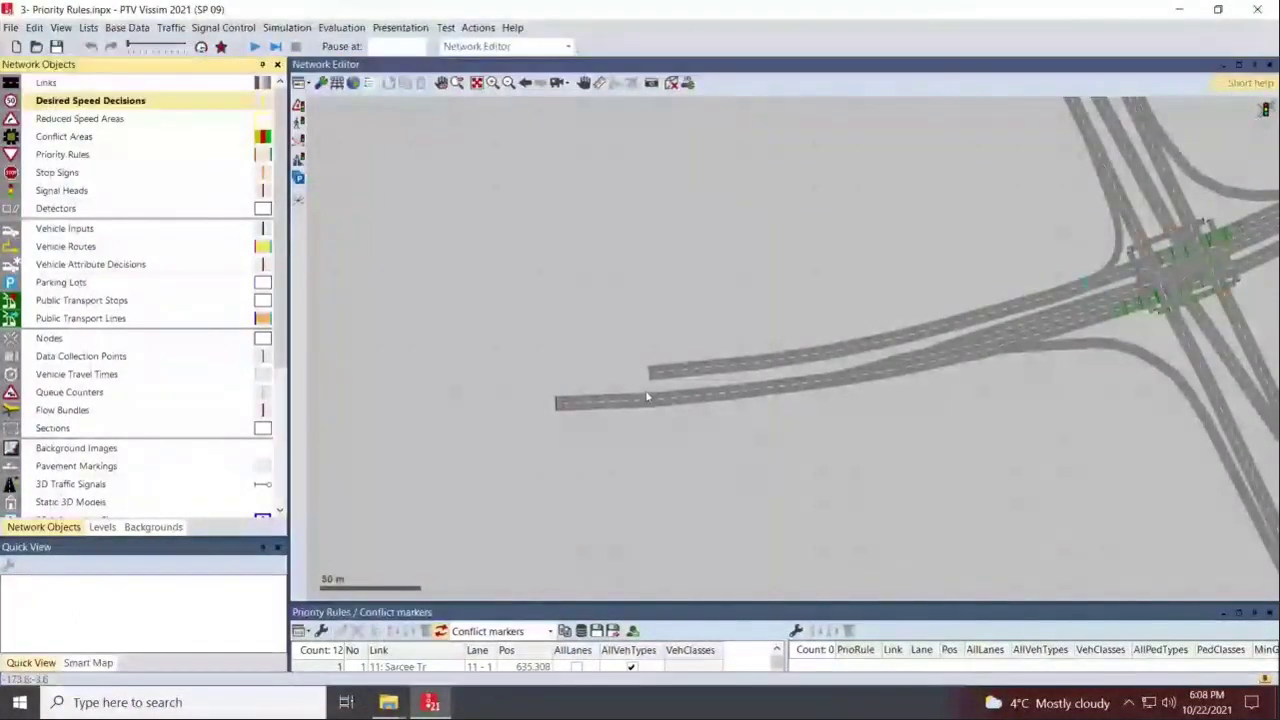
right_click(585, 406)
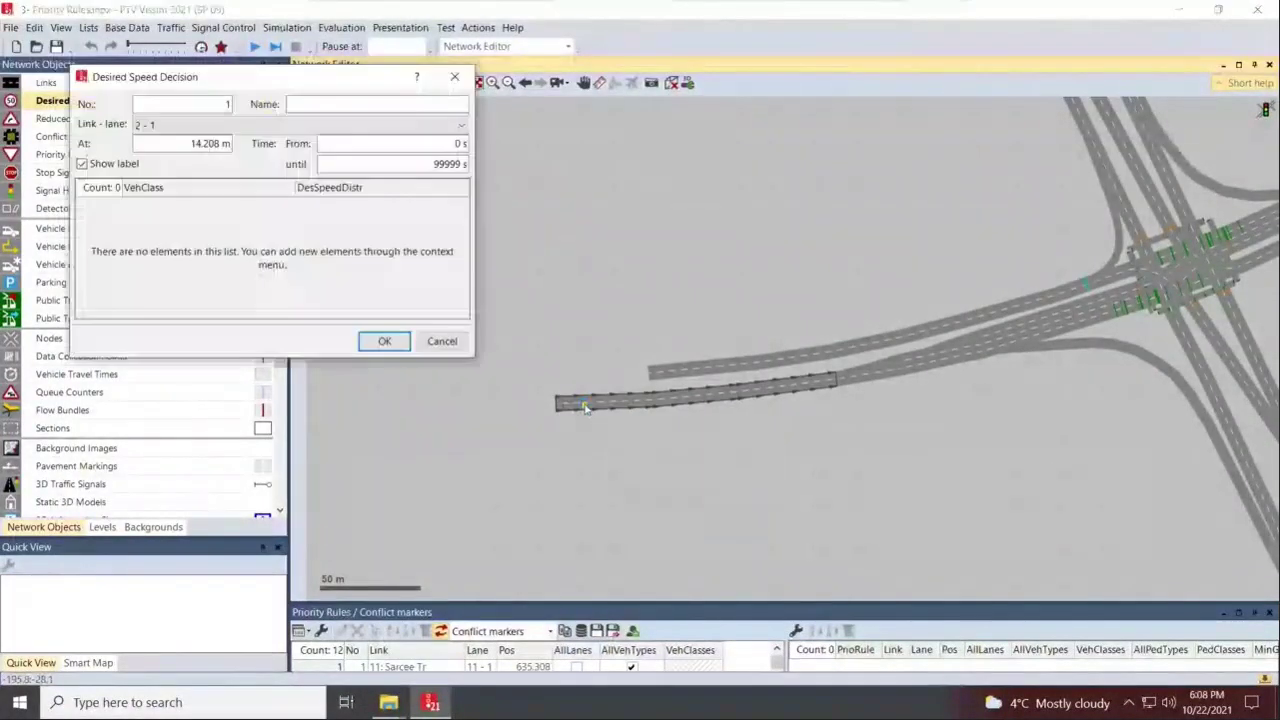
right_click(219, 231)
click(222, 233)
right_click(193, 235)
click(198, 244)
right_click(184, 251)
click(220, 255)
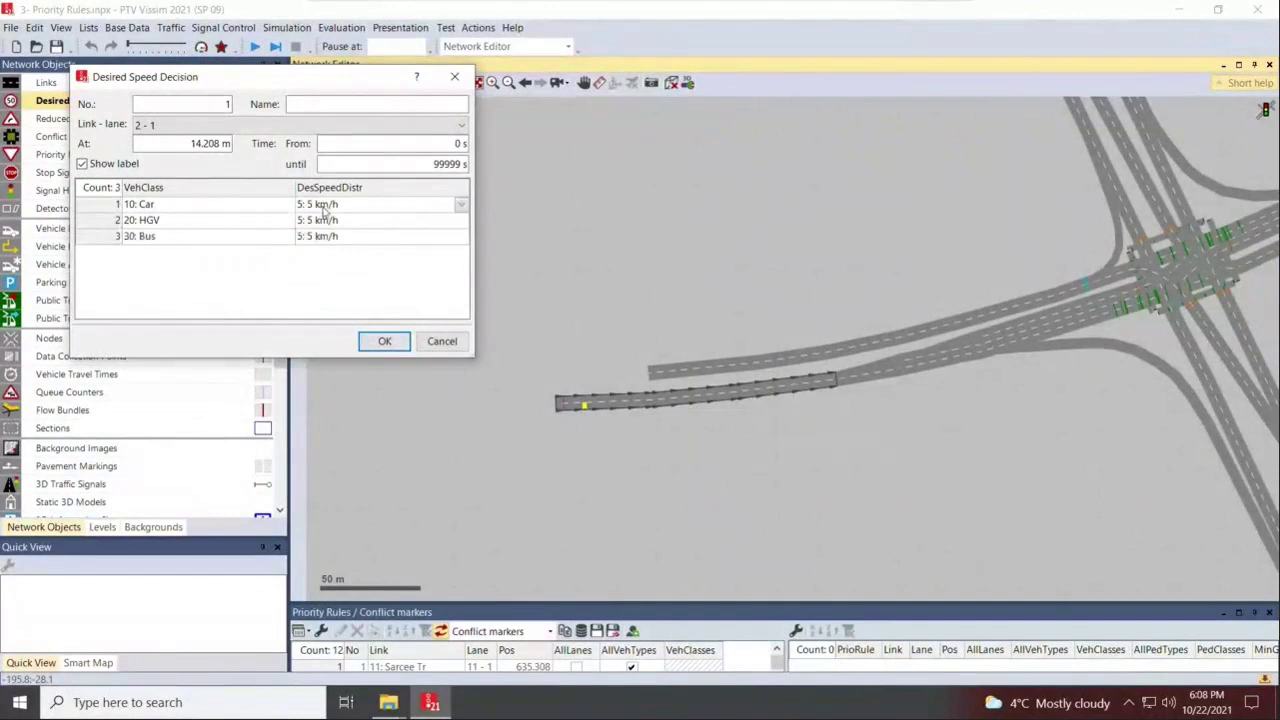
Set the desired speed distribution for all three classes to 50 km/h and confirm
drag(326, 210, 326, 236)
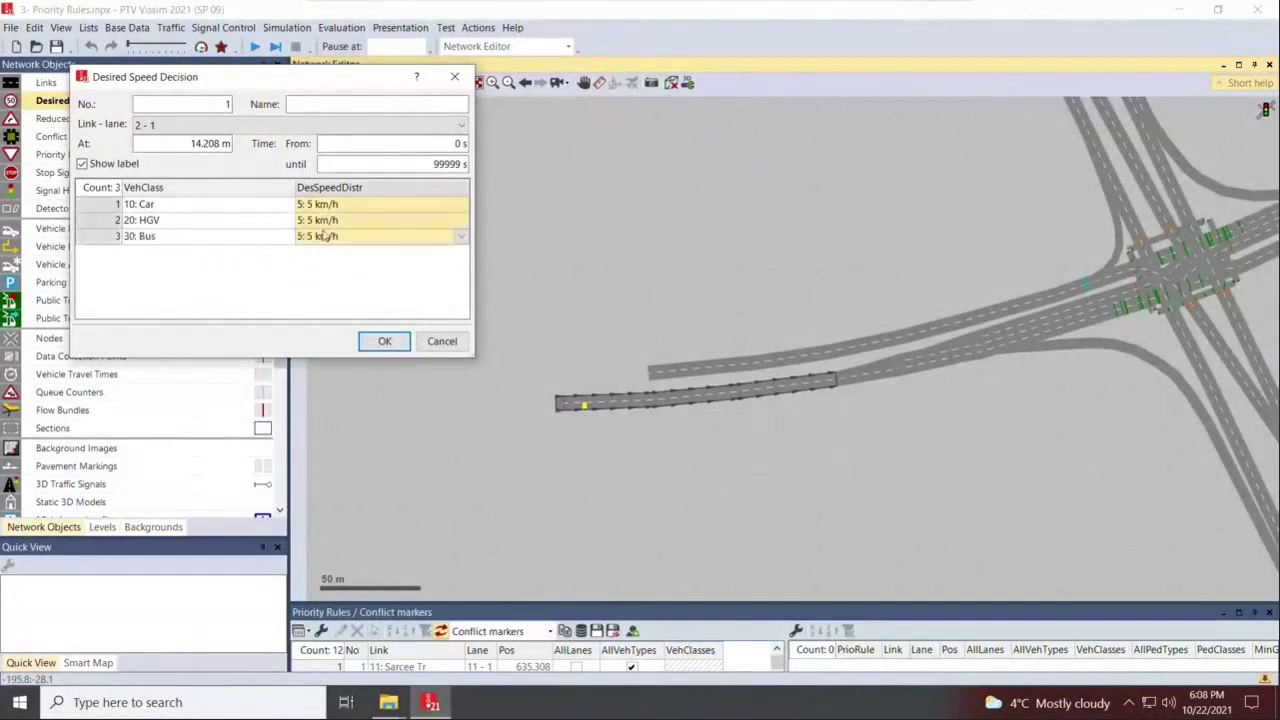
click(461, 236)
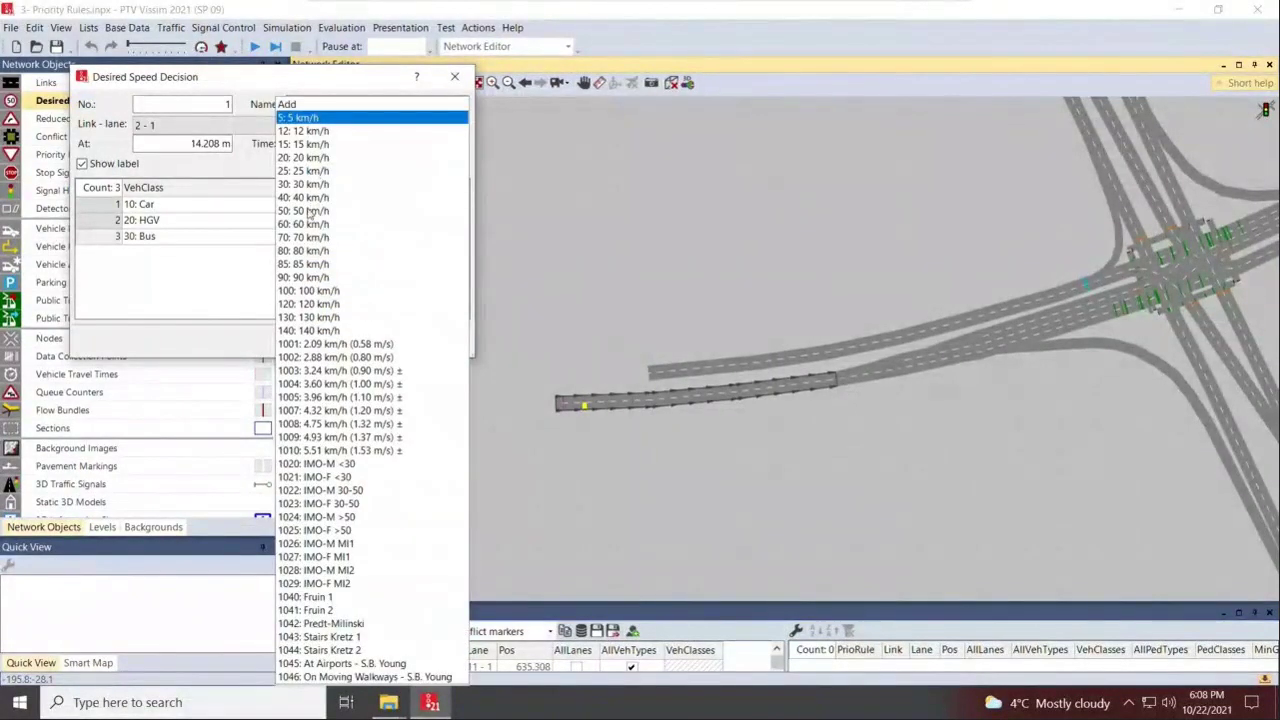
click(309, 211)
click(381, 341)
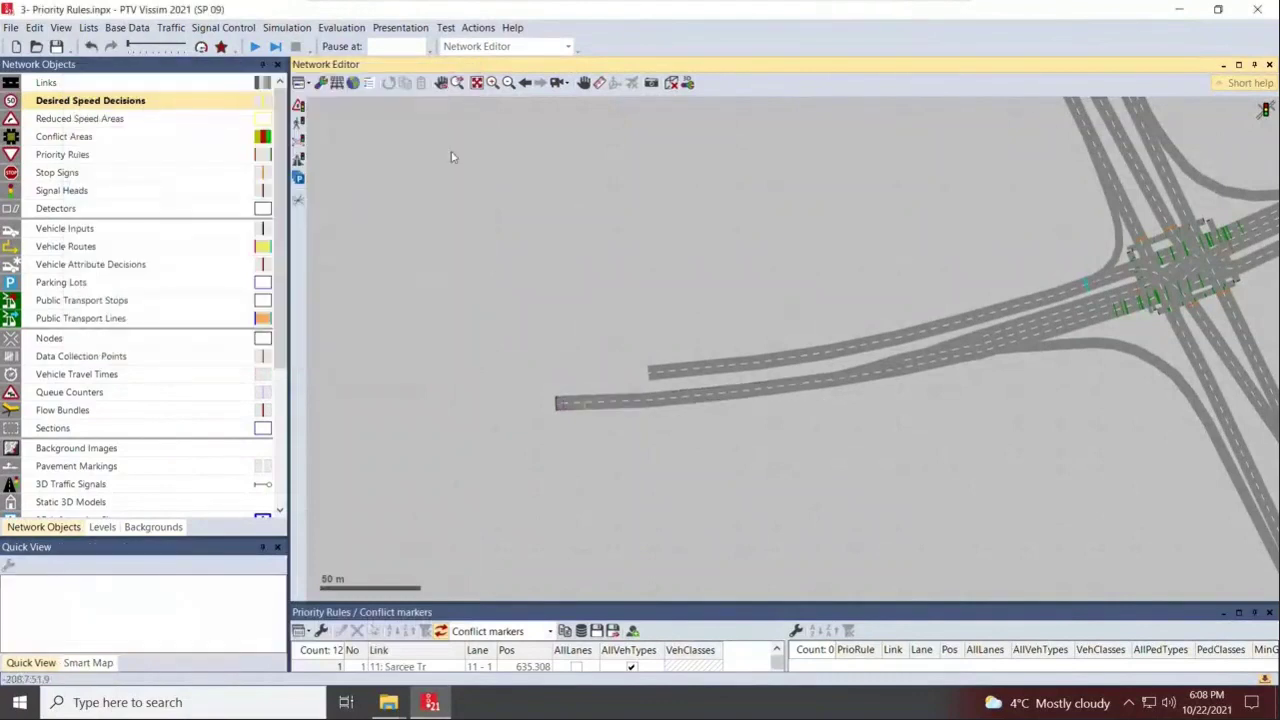
drag(1029, 247, 629, 277)
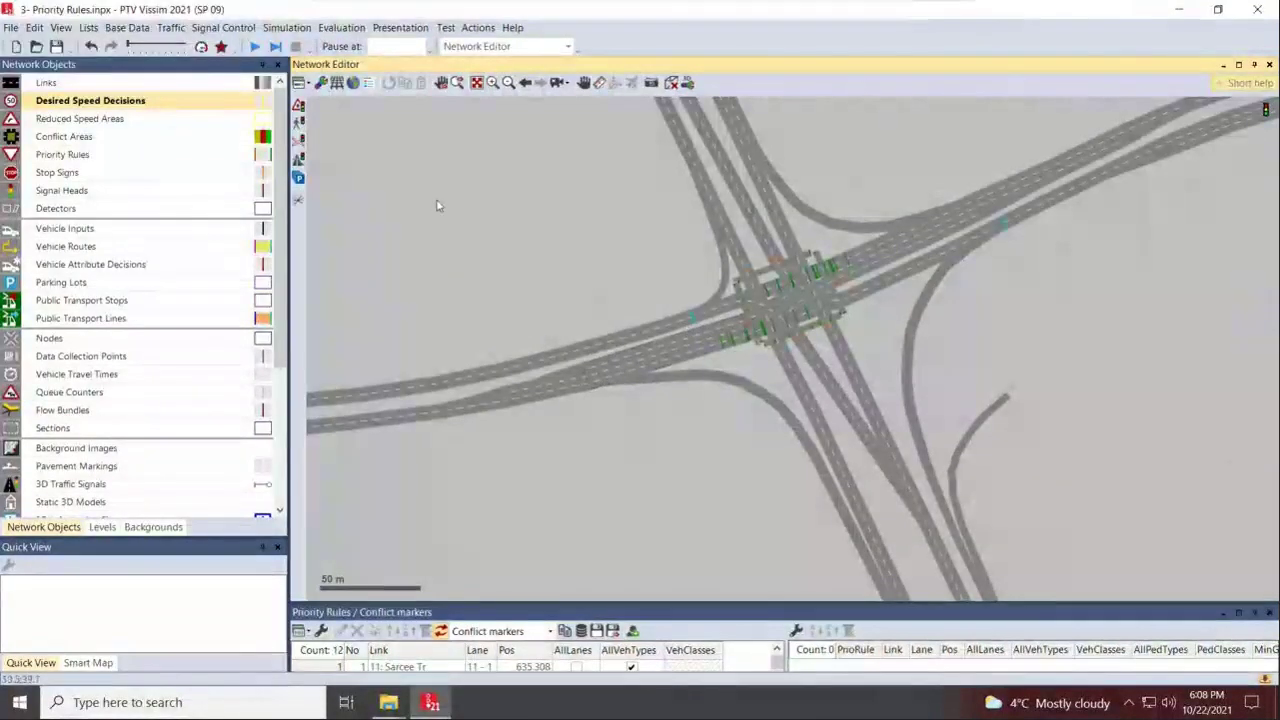
Switch to Priority Rules and zoom in on the intersection's east leg
click(156, 138)
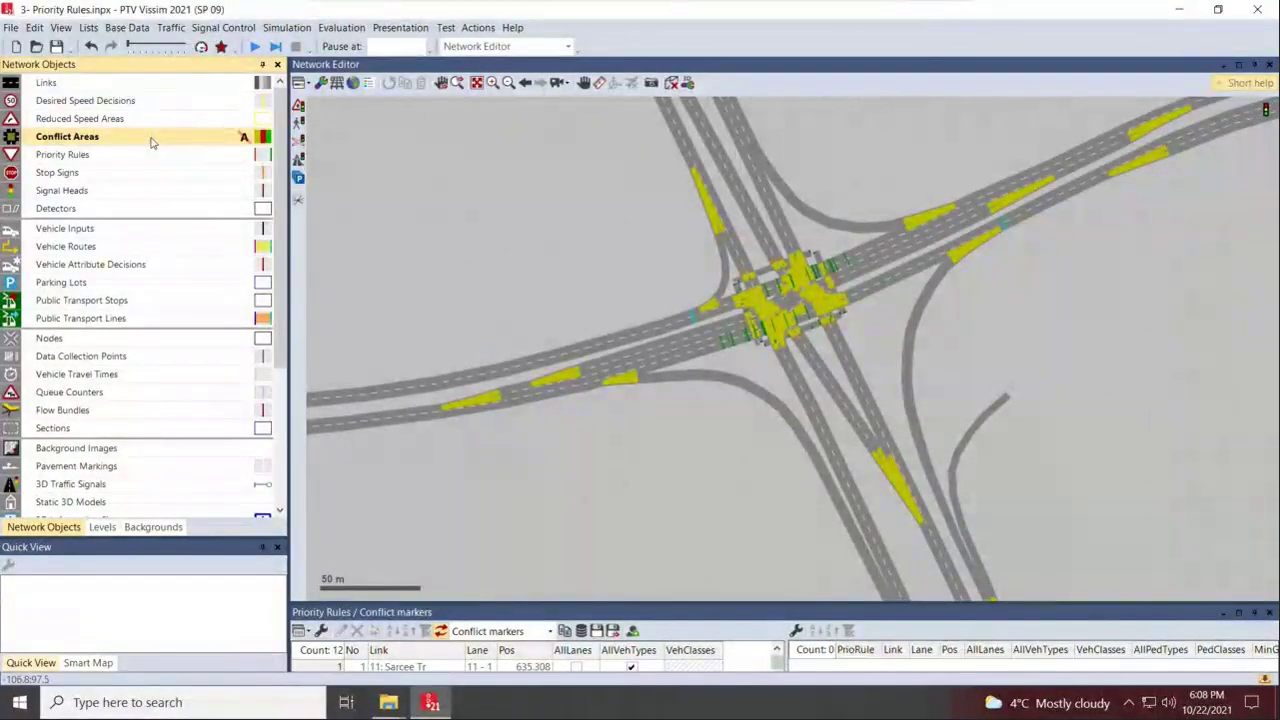
click(127, 156)
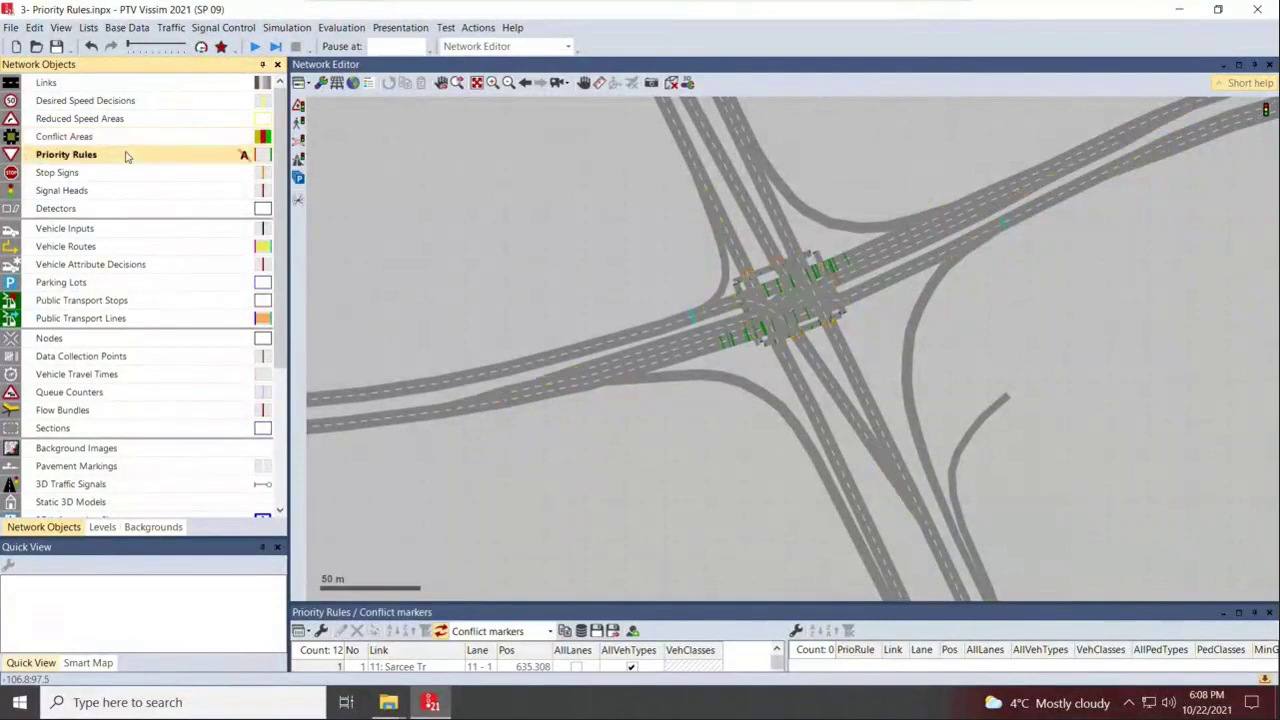
click(960, 330)
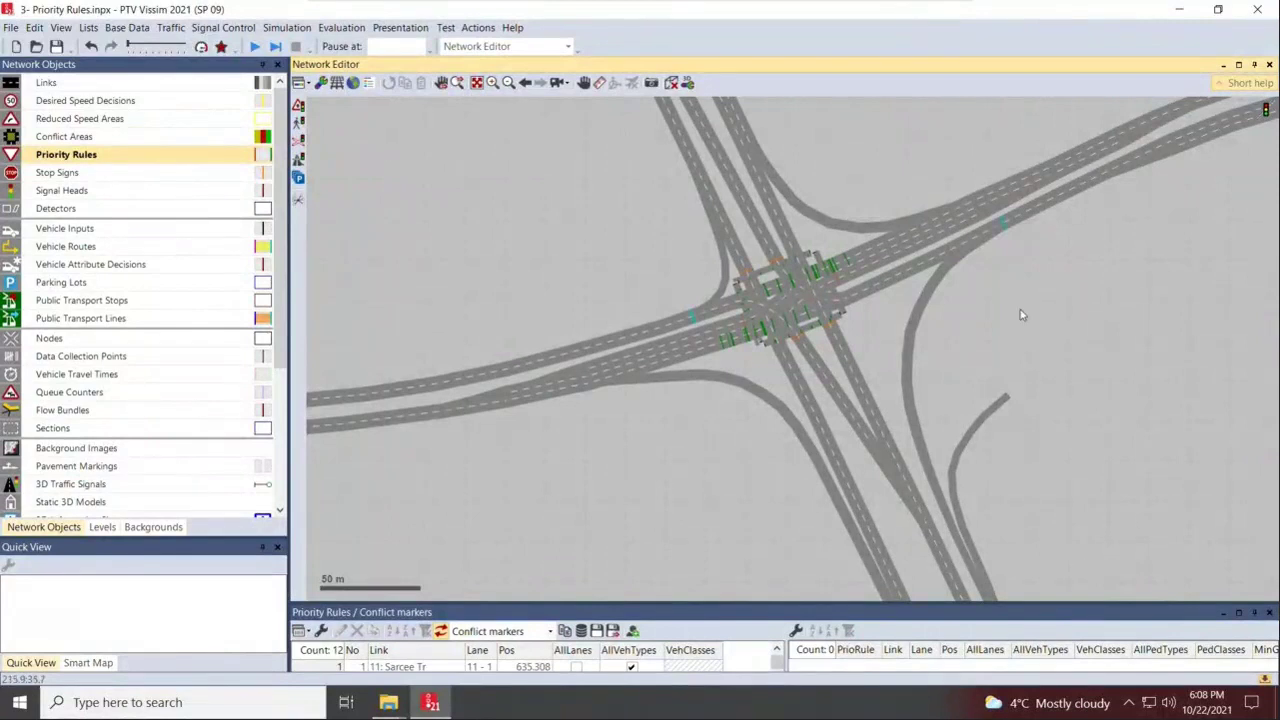
scroll(767, 300, up, 4)
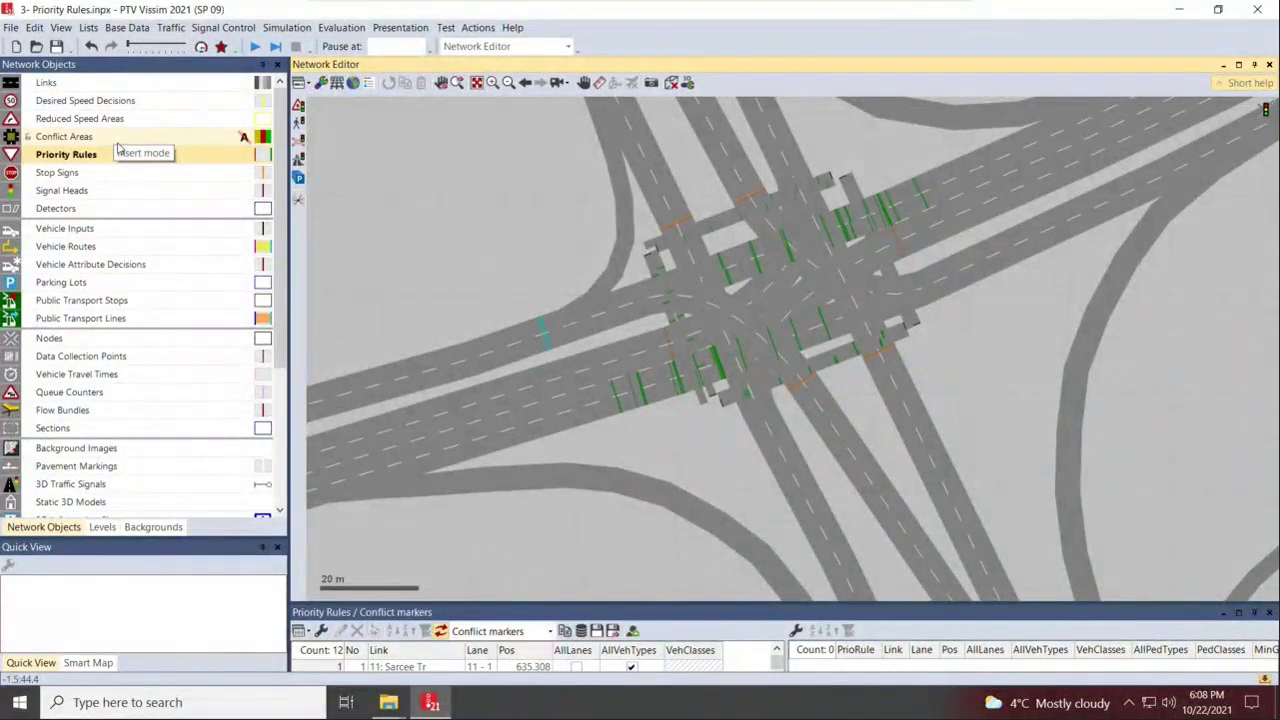
drag(1221, 313, 1137, 337)
drag(1194, 300, 829, 457)
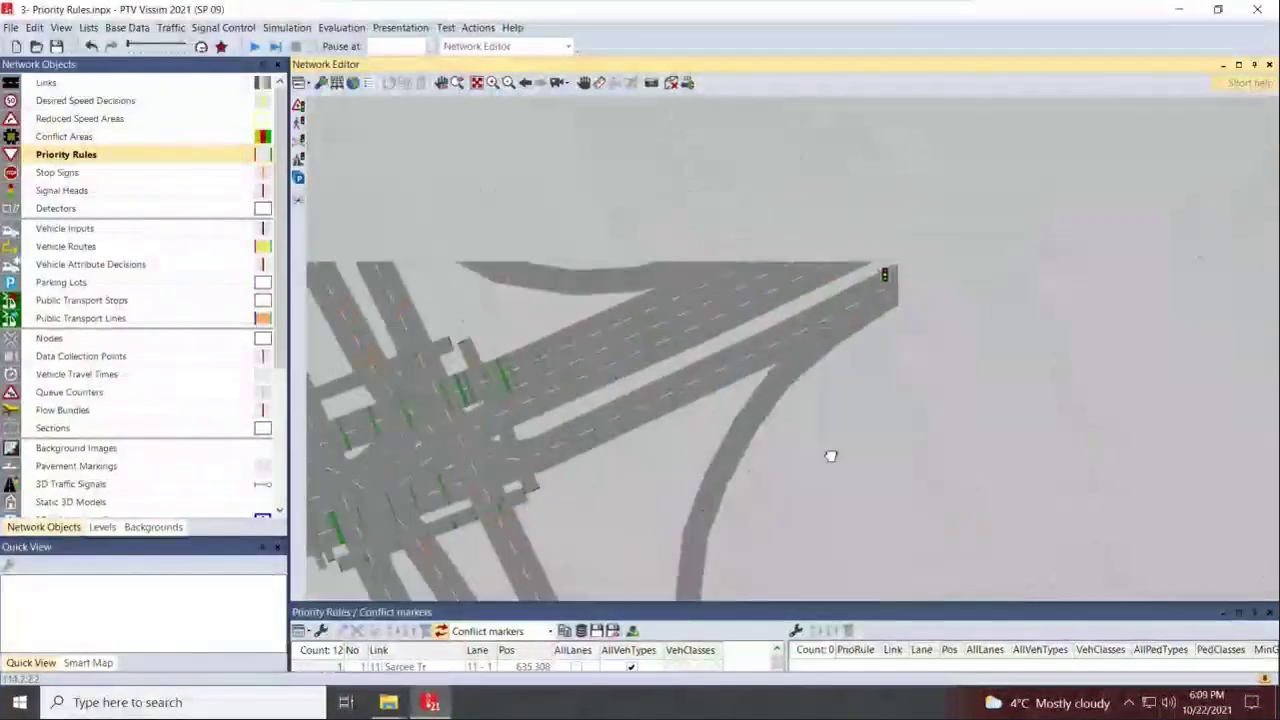
Give Country Hills Blvd right of way at the link 8 merge conflict area
click(160, 137)
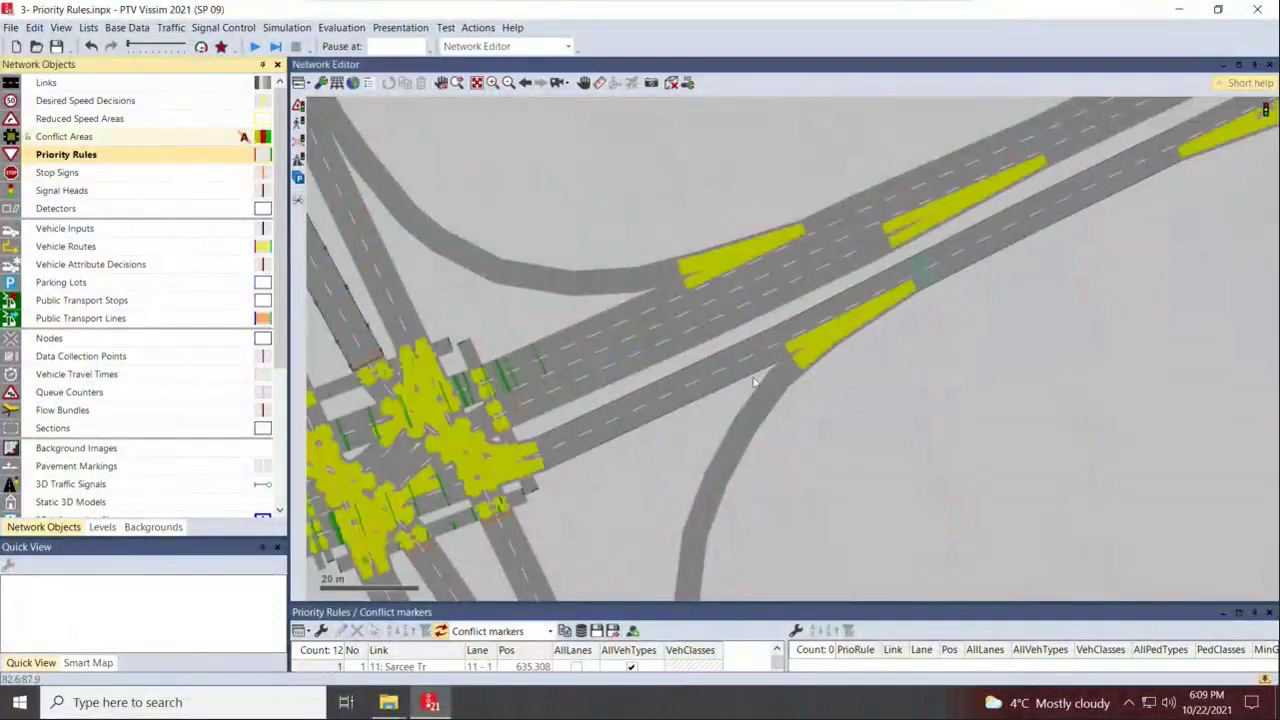
click(876, 348)
click(882, 355)
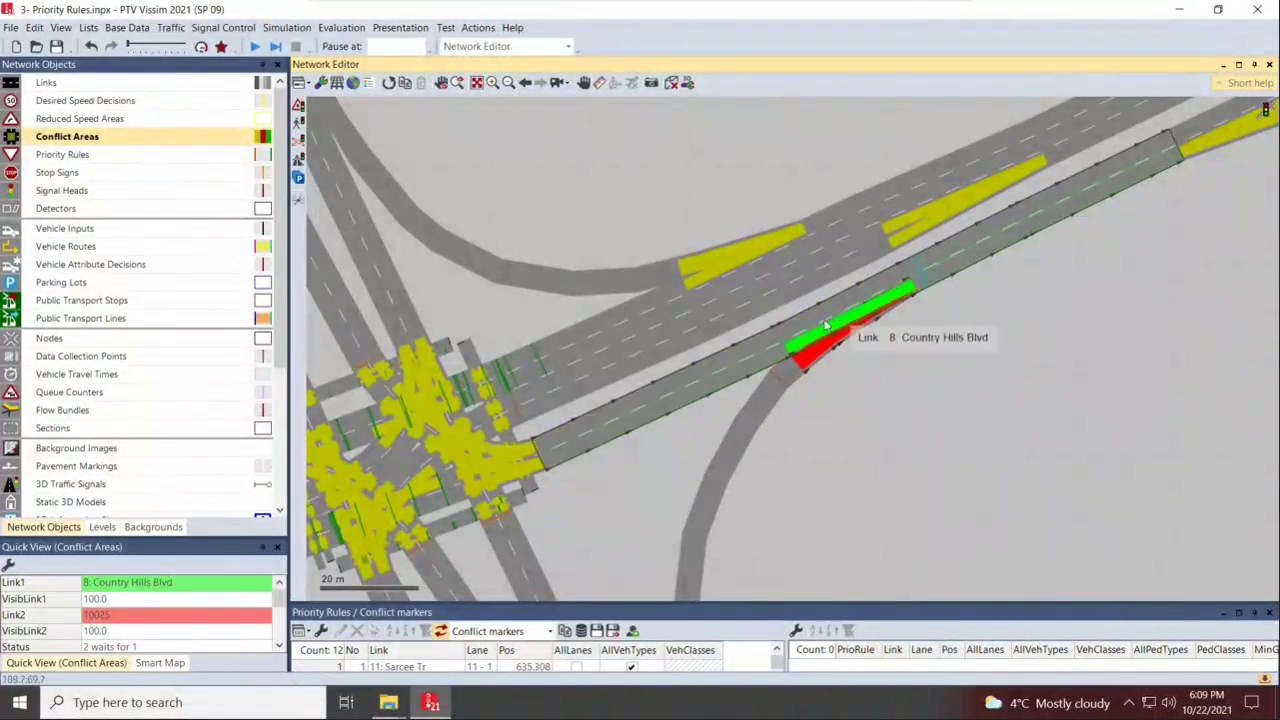
click(979, 343)
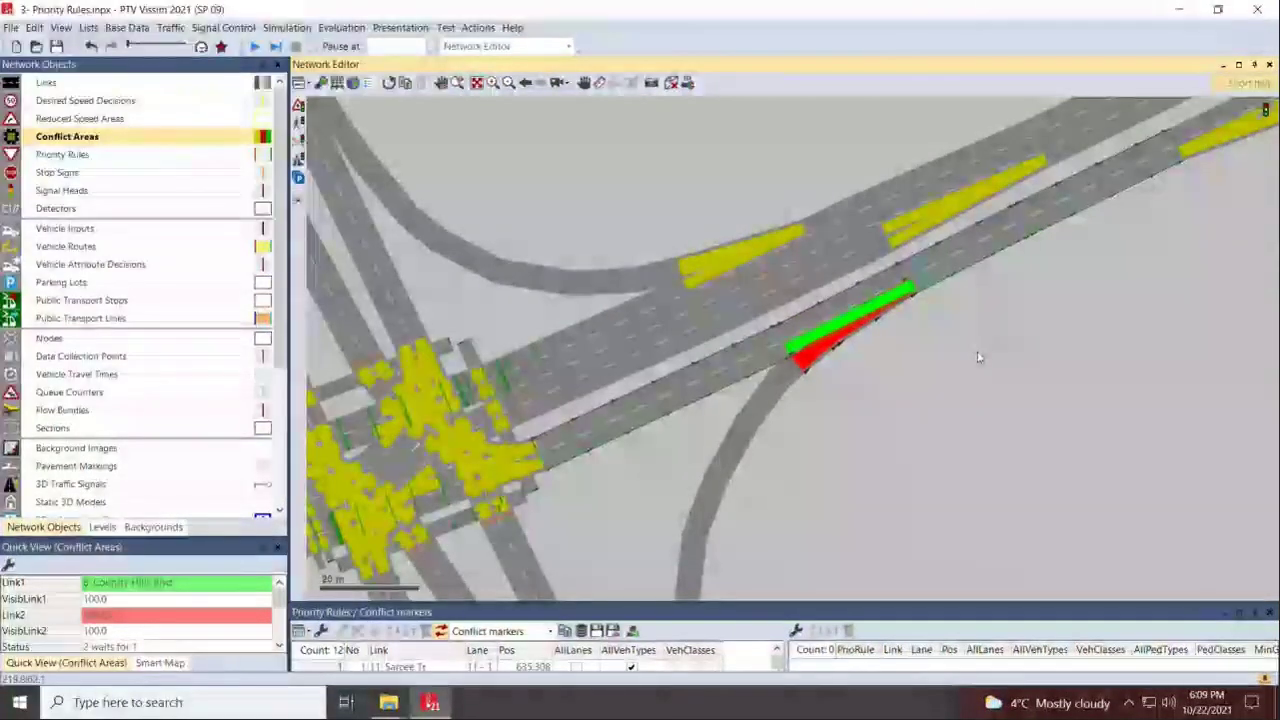
Cycle Conflict Area 5's priority, leaving it undetermined
scroll(1068, 293, down, 2)
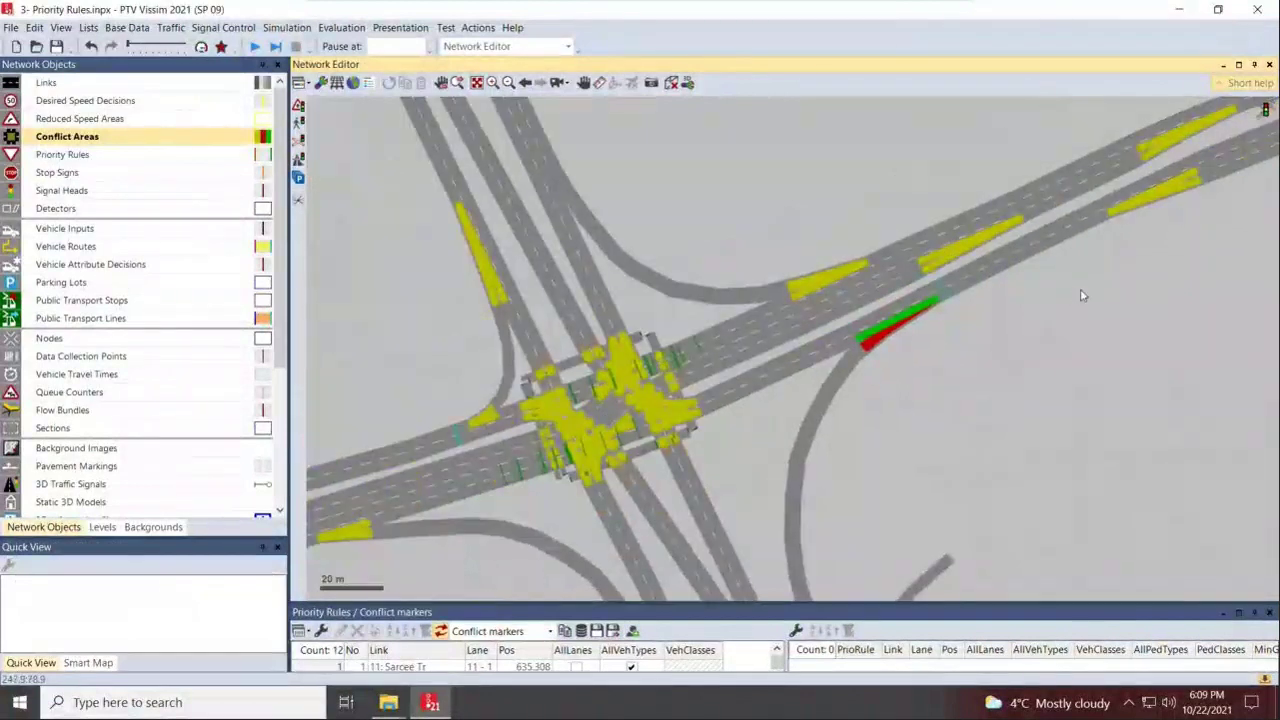
scroll(826, 437, down, 2)
scroll(1049, 217, up, 2)
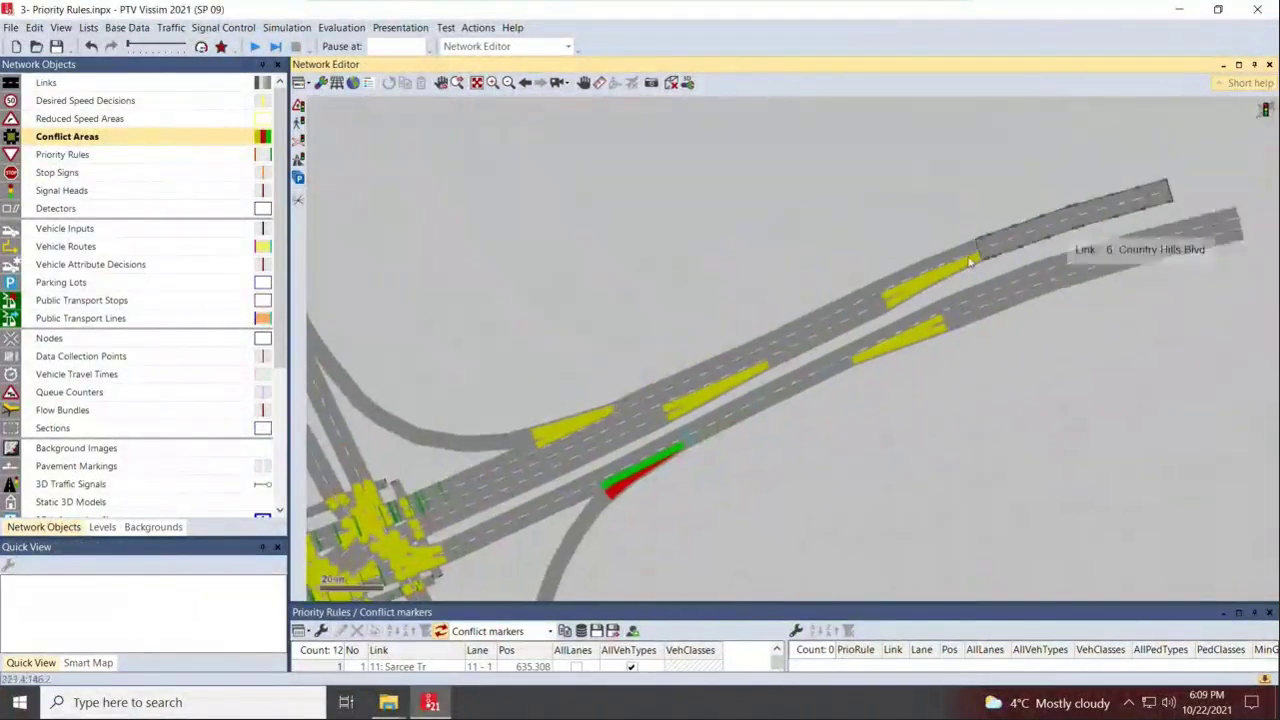
click(955, 273)
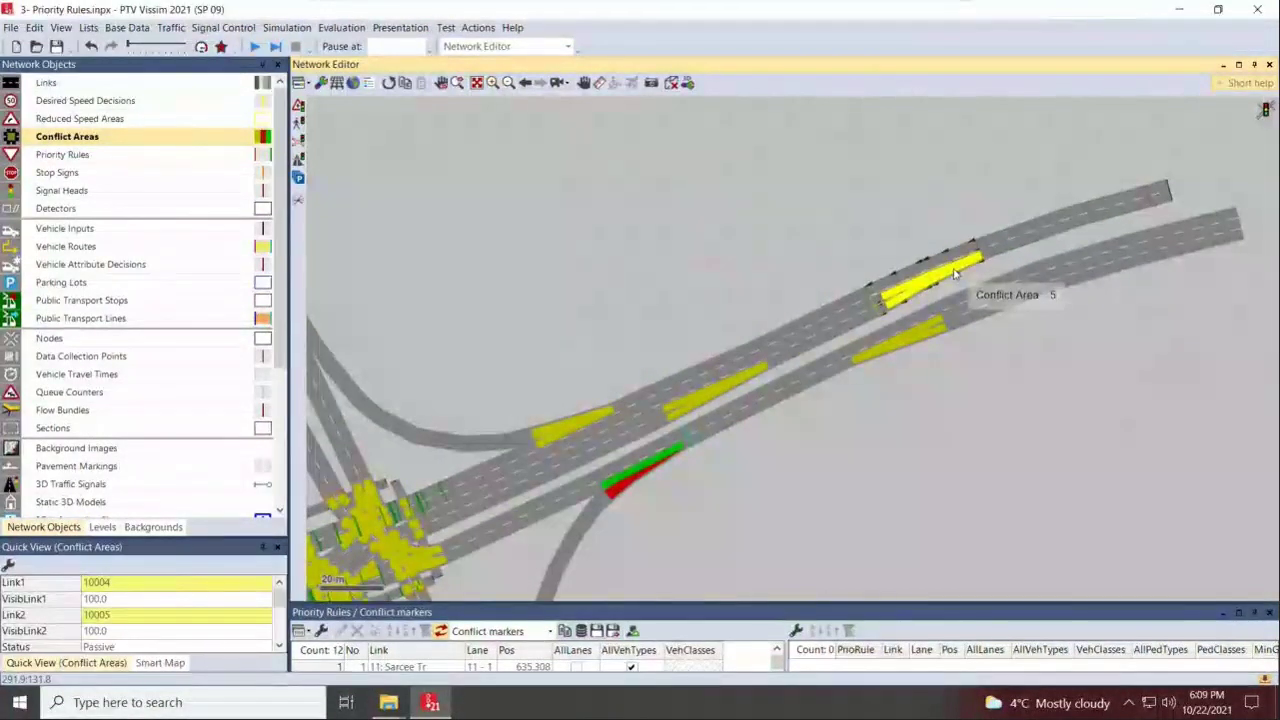
click(954, 268)
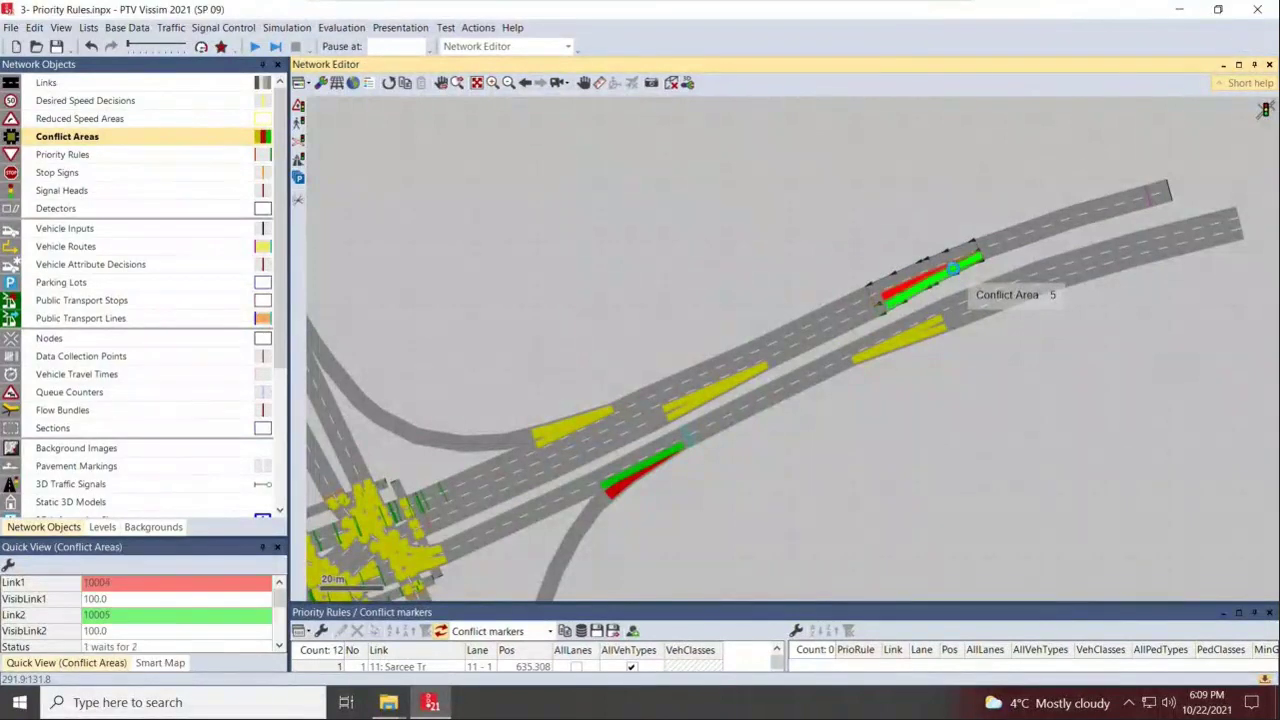
click(954, 268)
scroll(807, 360, up, 5)
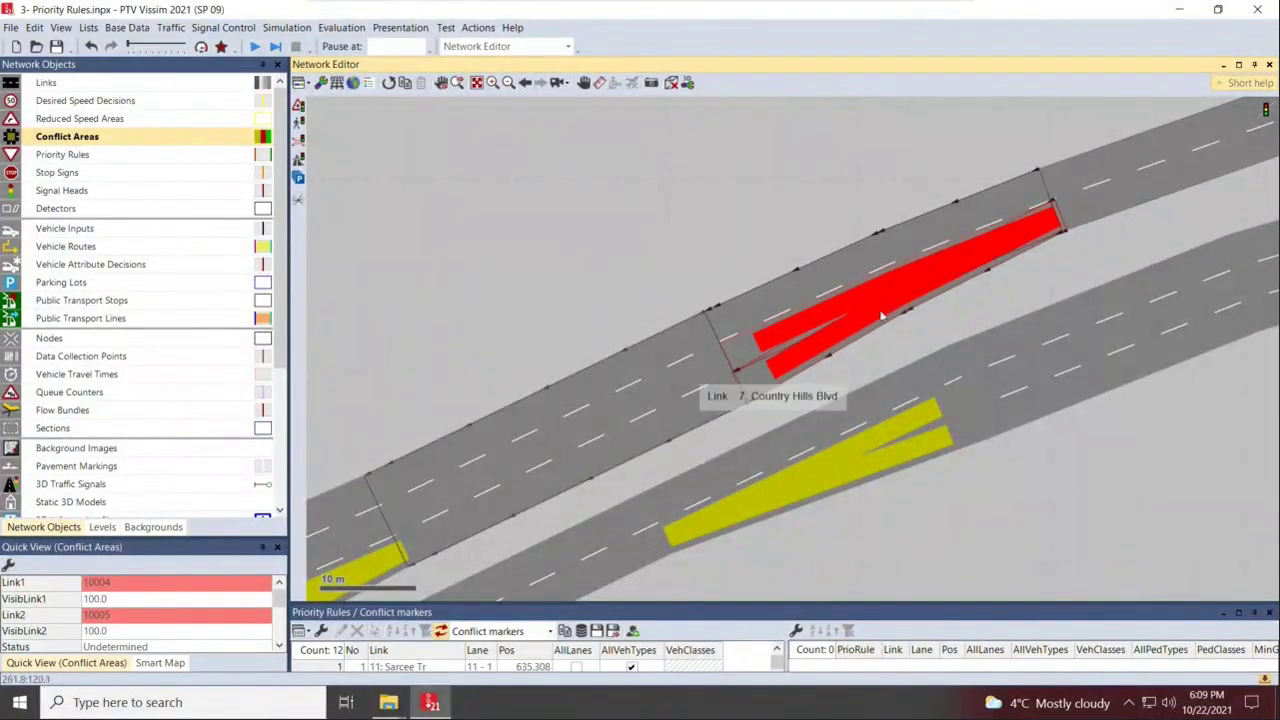
click(813, 186)
Open Int_013.pdf from the 5-Fixed Signal Plans folder
scroll(813, 186, down, 3)
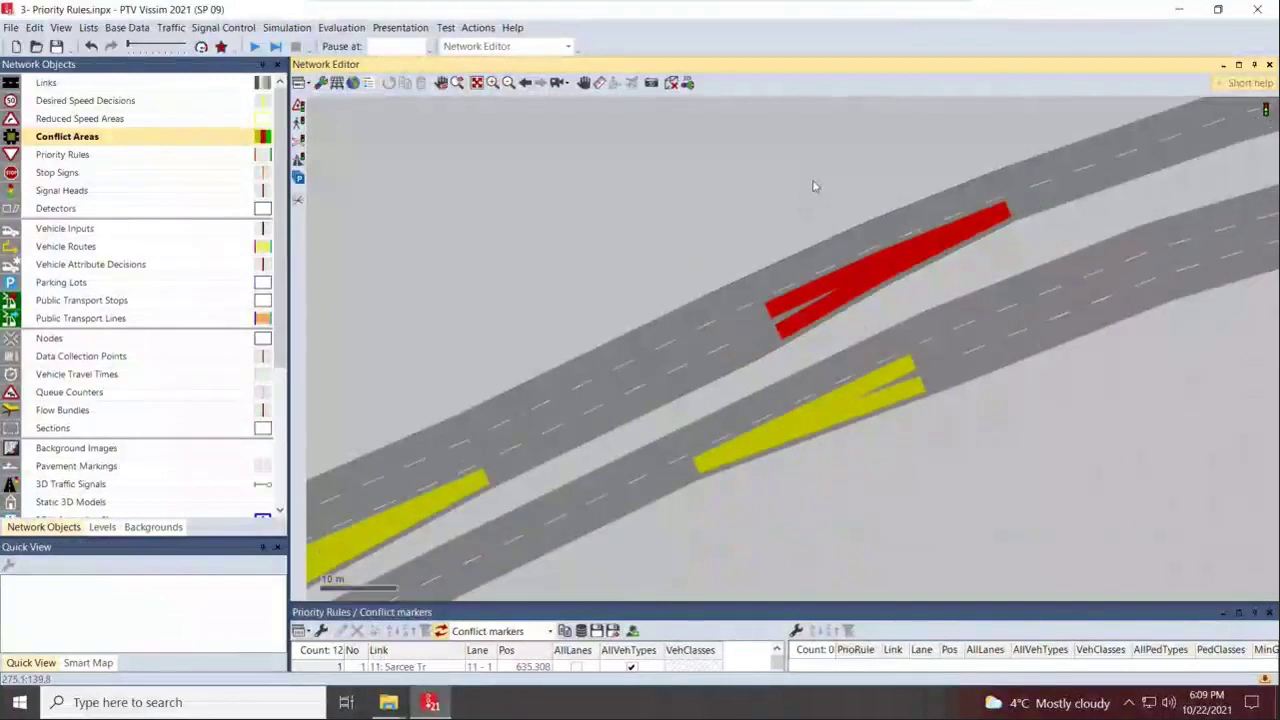
scroll(853, 176, down, 1)
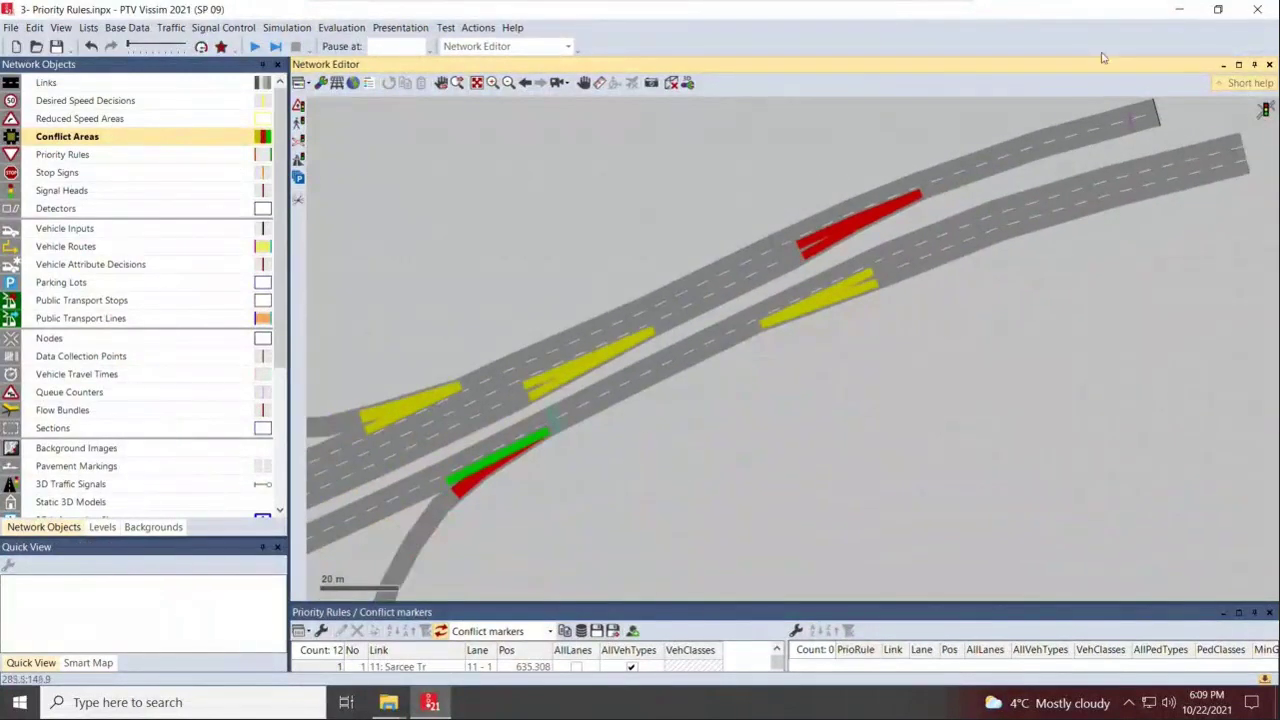
click(1184, 13)
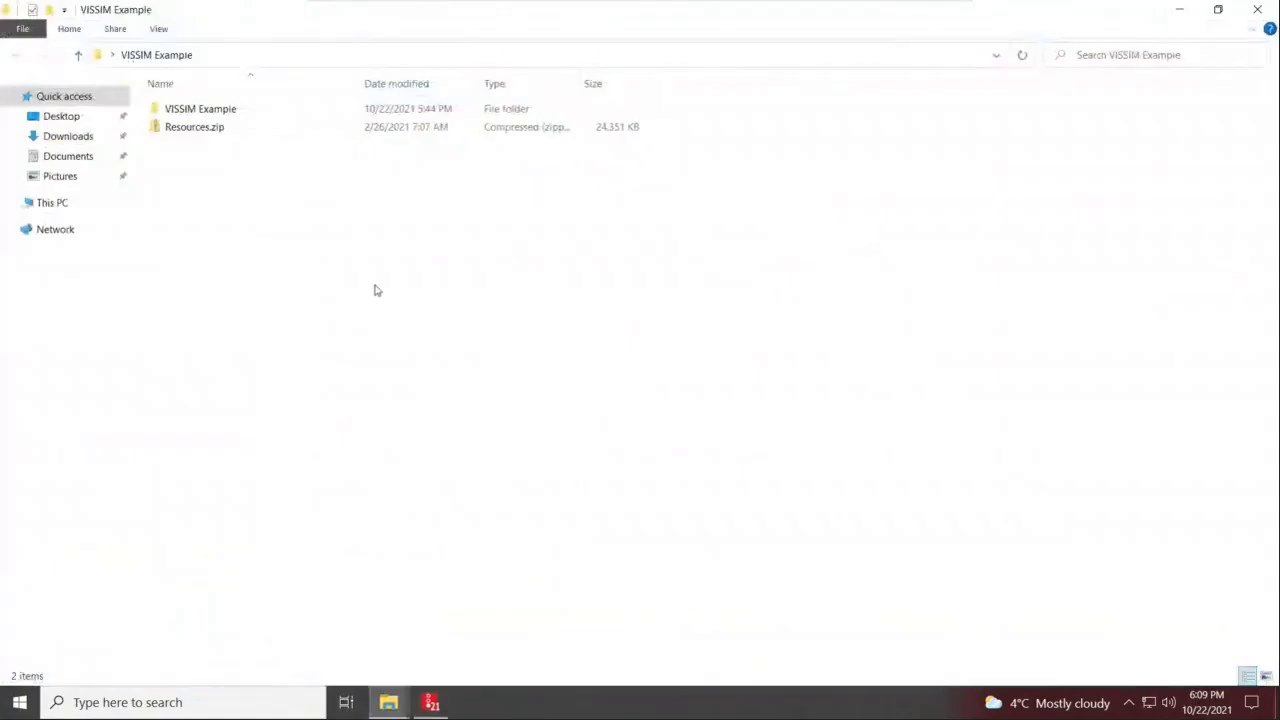
double_click(214, 109)
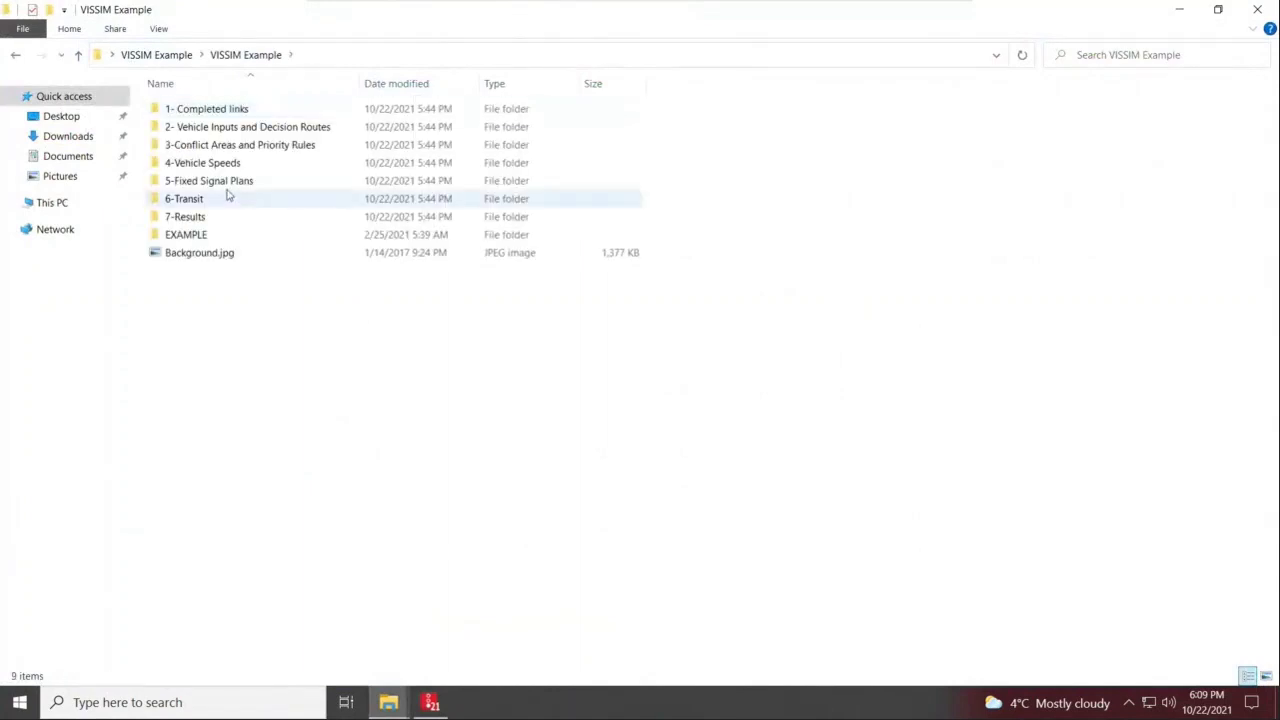
double_click(244, 183)
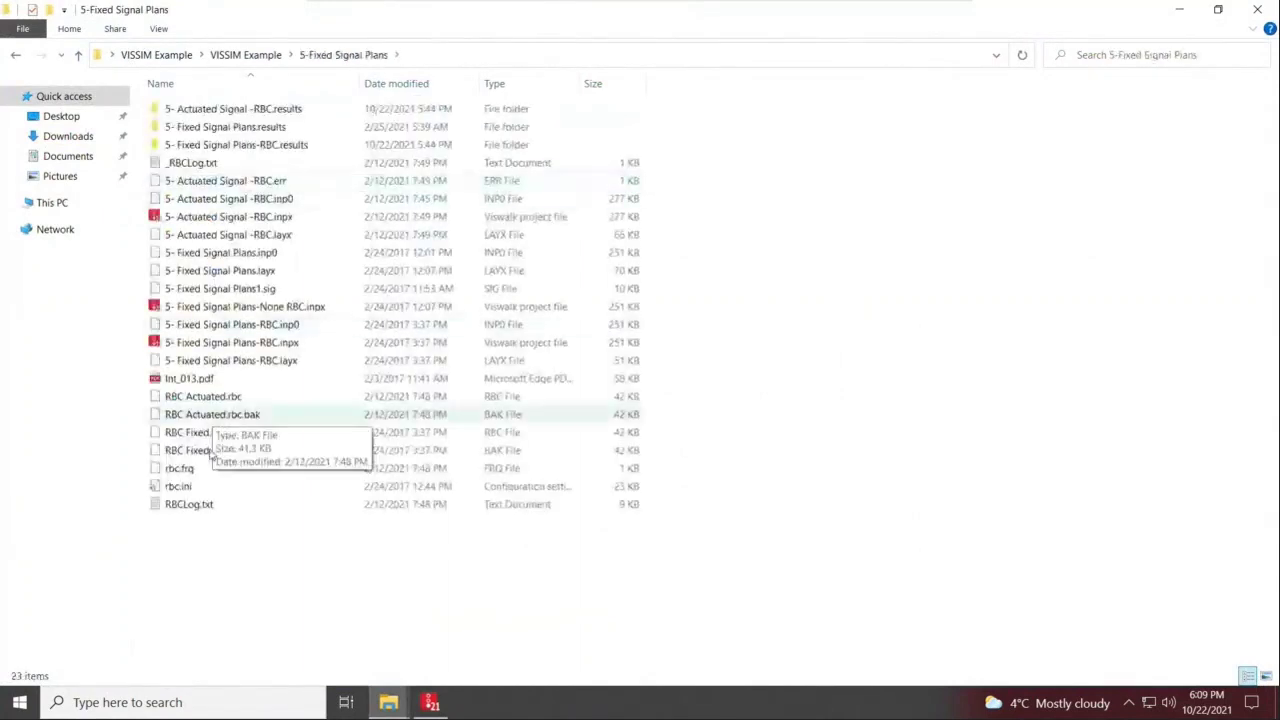
double_click(214, 378)
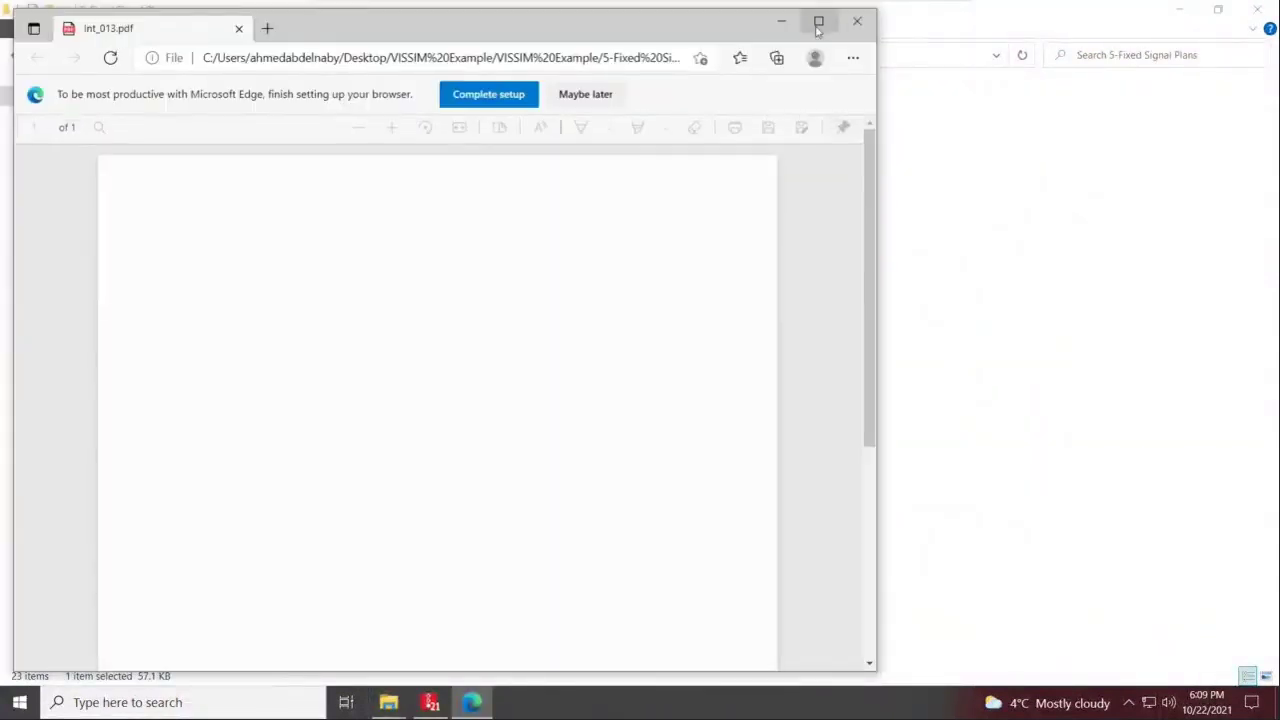
Maximize the Int_013.pdf viewer and scroll down to the FREE timing plan
click(818, 22)
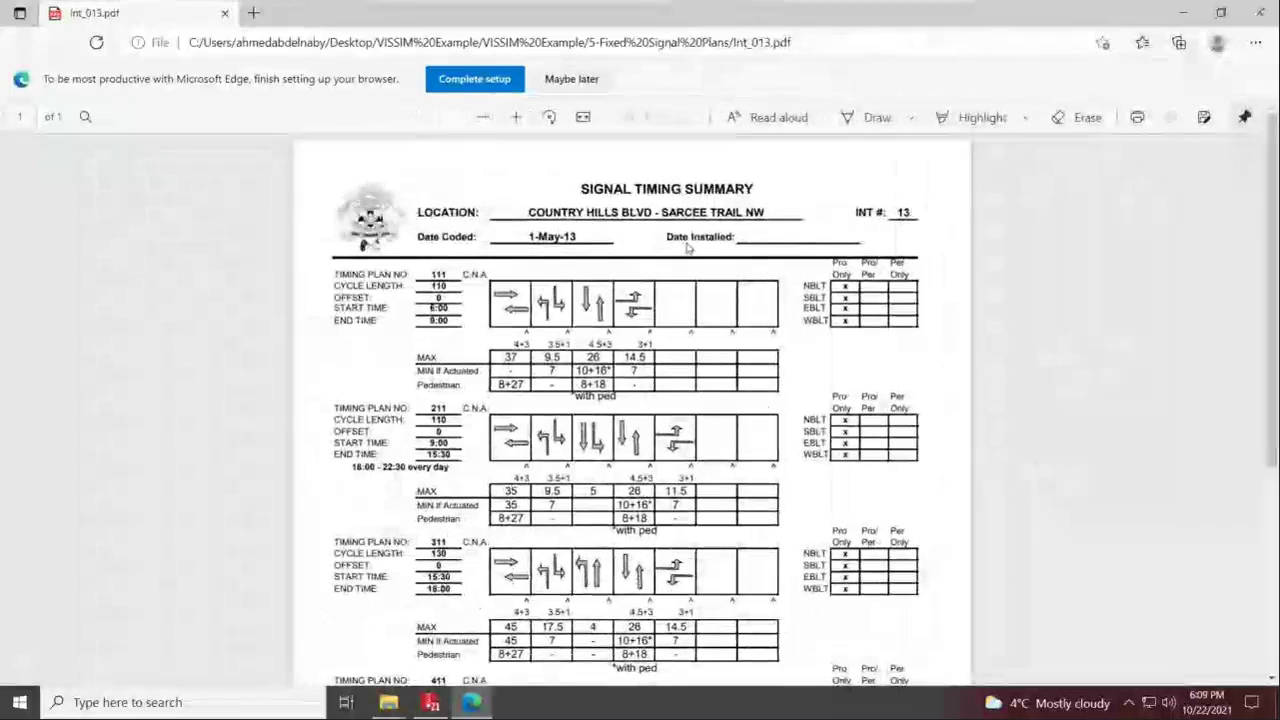
scroll(652, 290, down, 1)
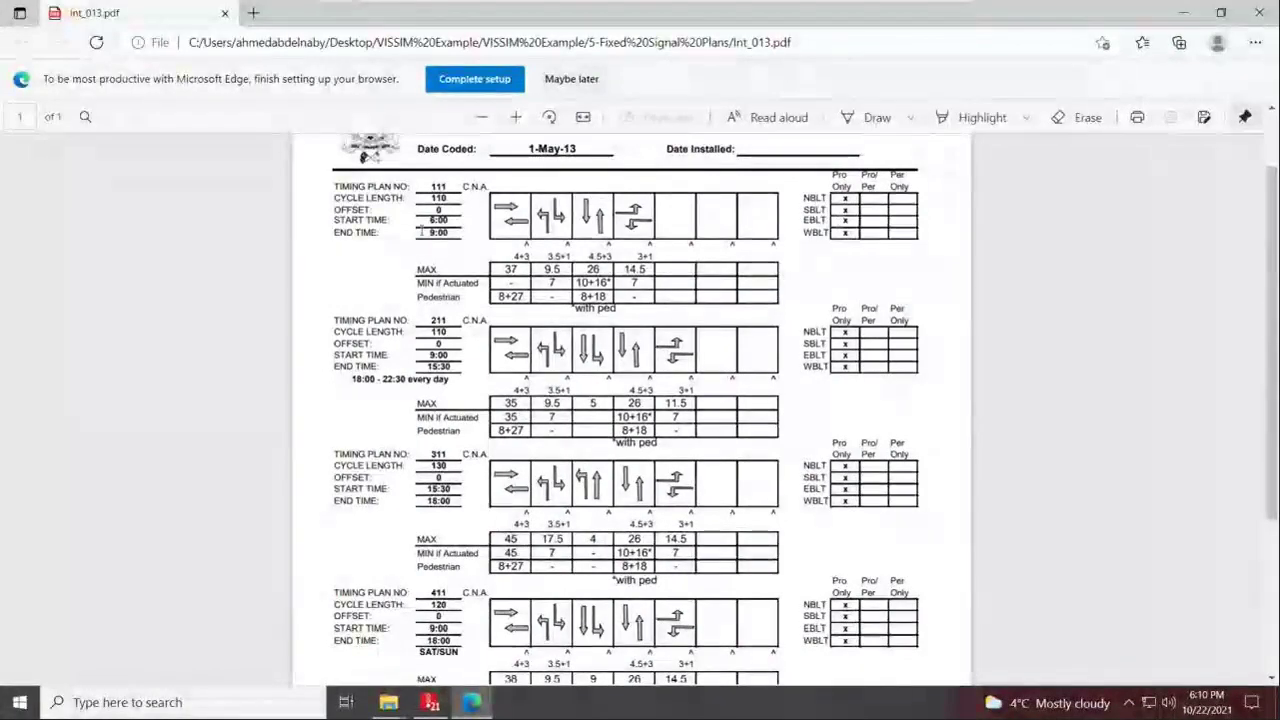
scroll(451, 333, down, 3)
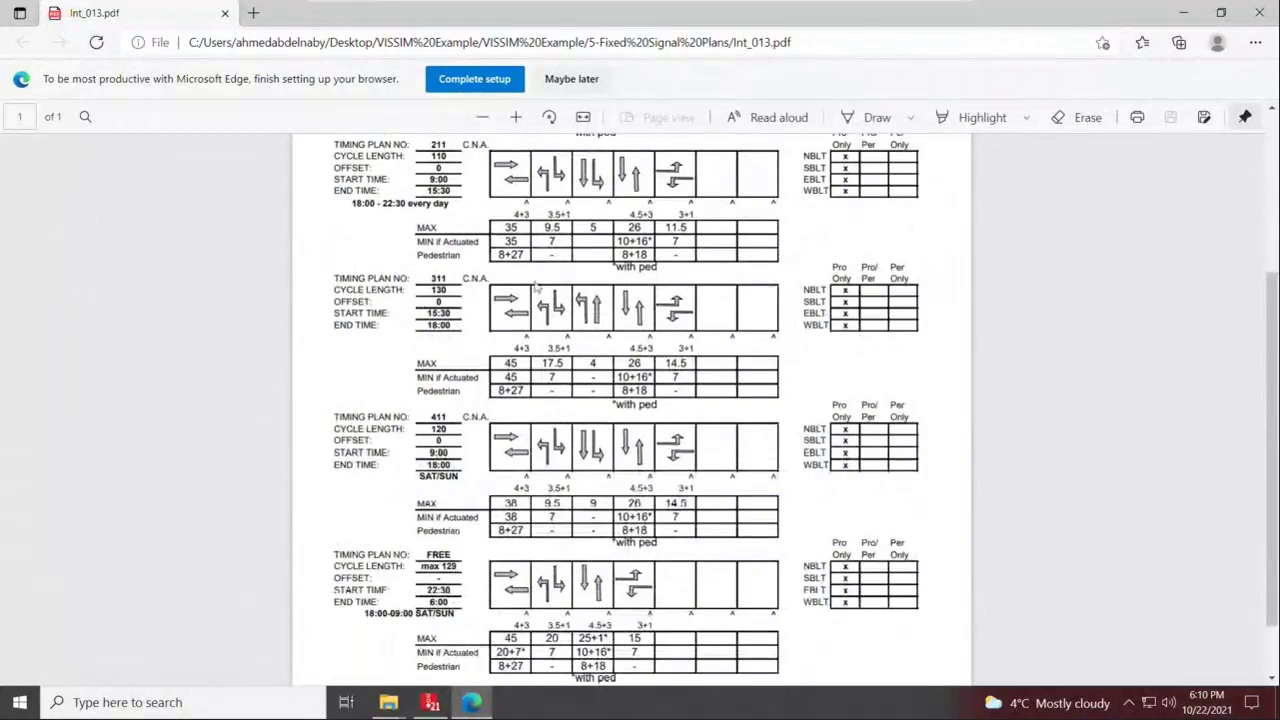
scroll(535, 286, up, 2)
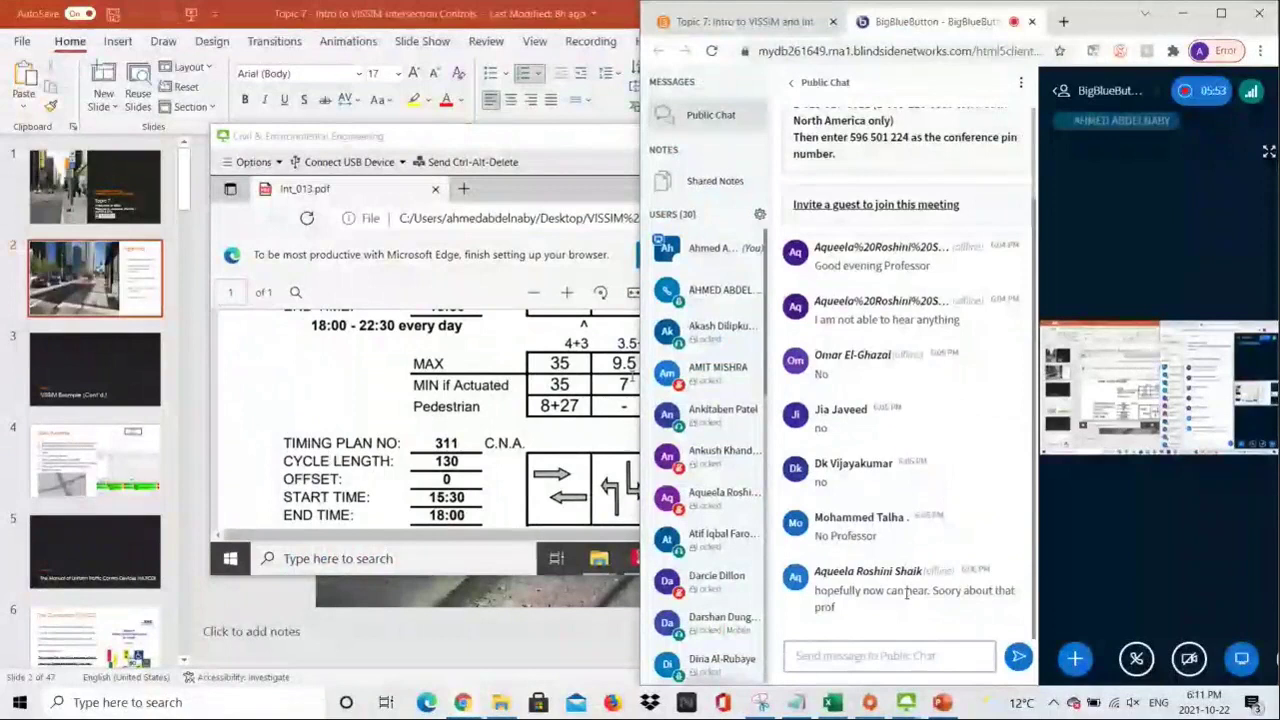
Bring the PTV Vissim network back in front of the PDF viewer
click(1182, 13)
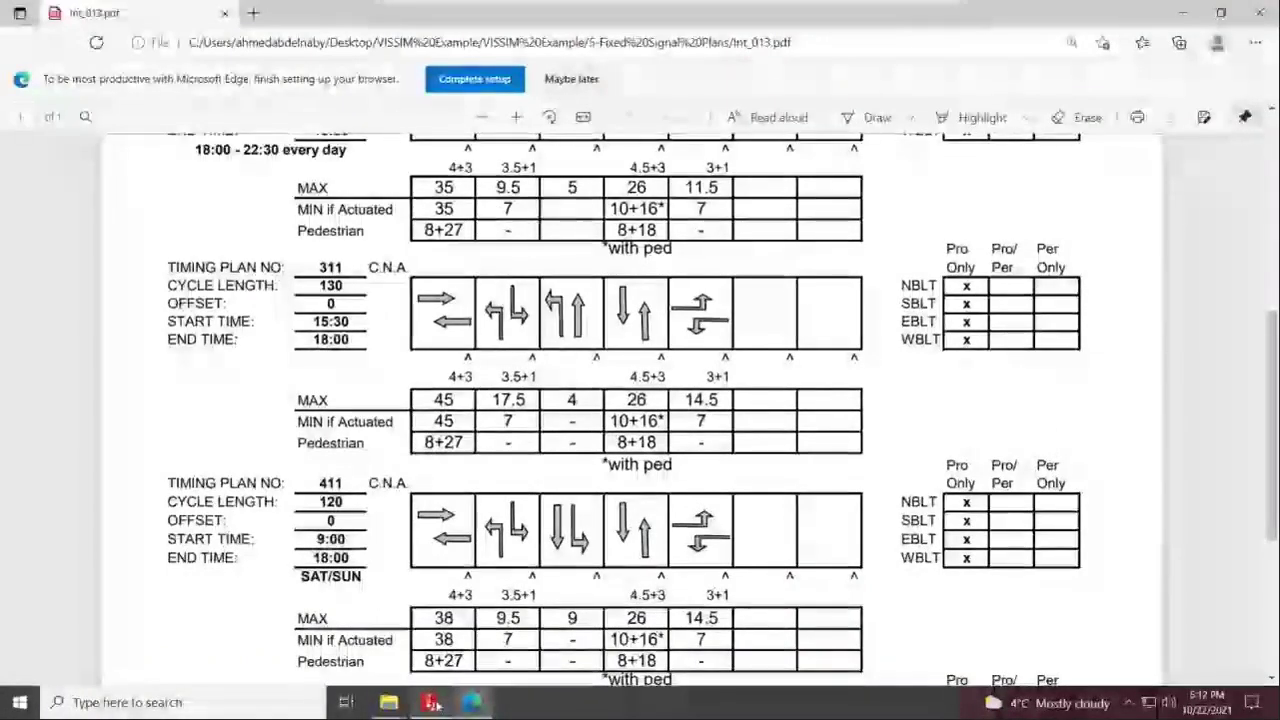
click(431, 703)
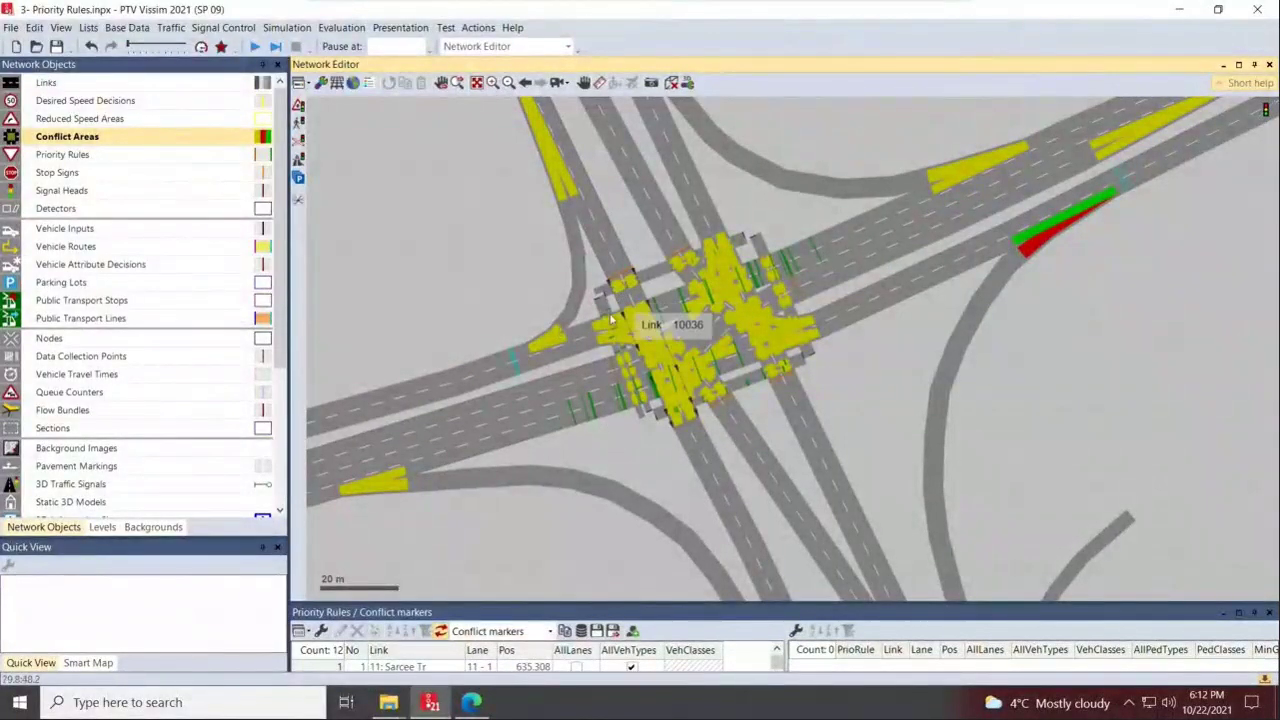
Open the Priority Rules list and delete all twelve priority rules
click(88, 157)
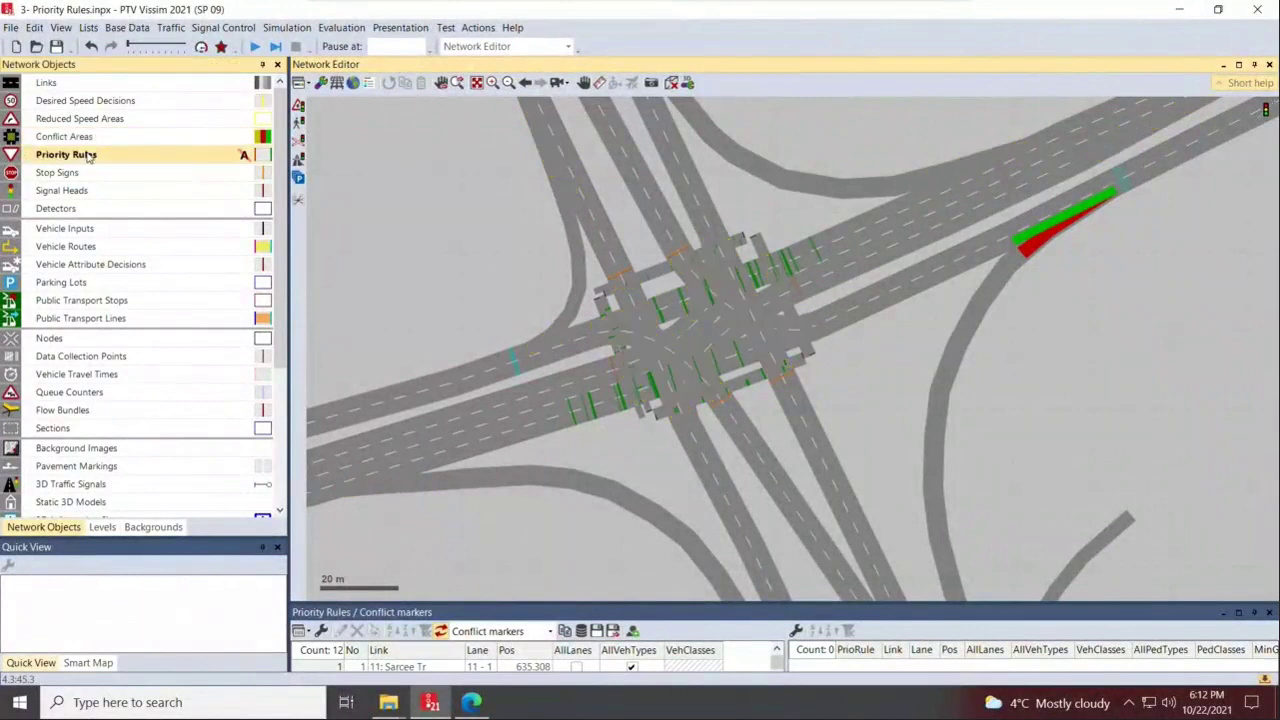
right_click(88, 157)
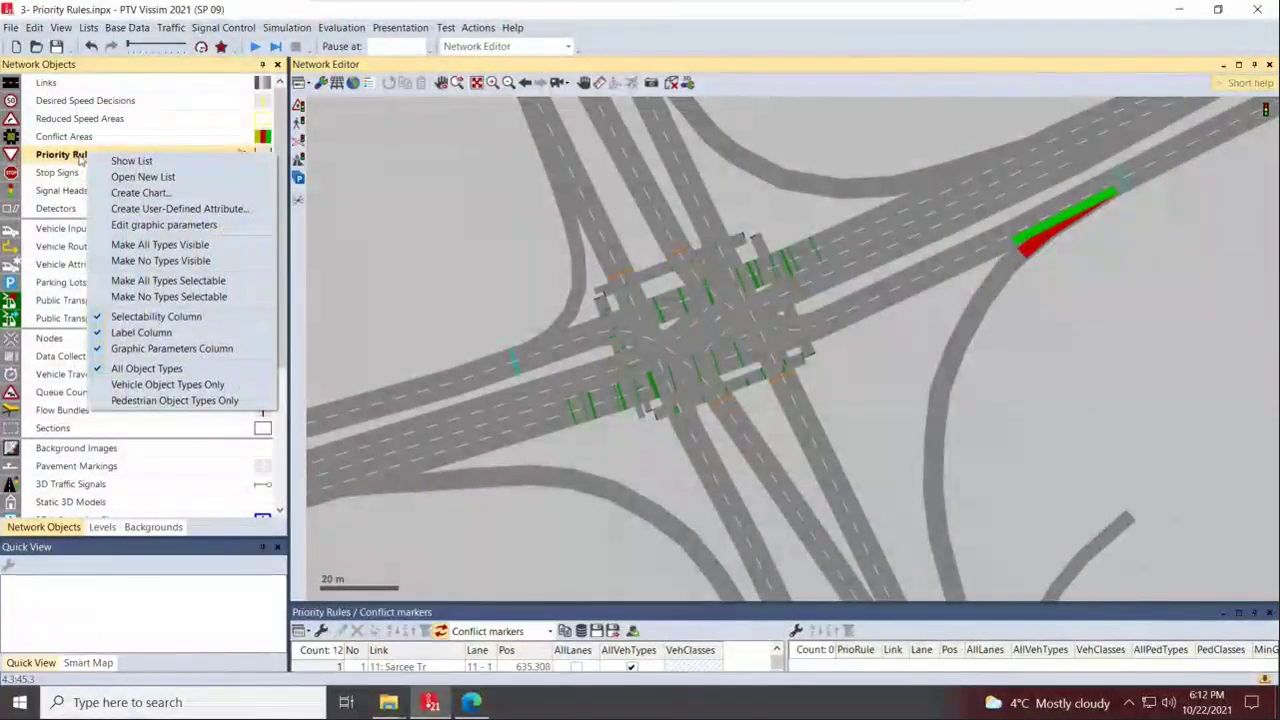
click(153, 164)
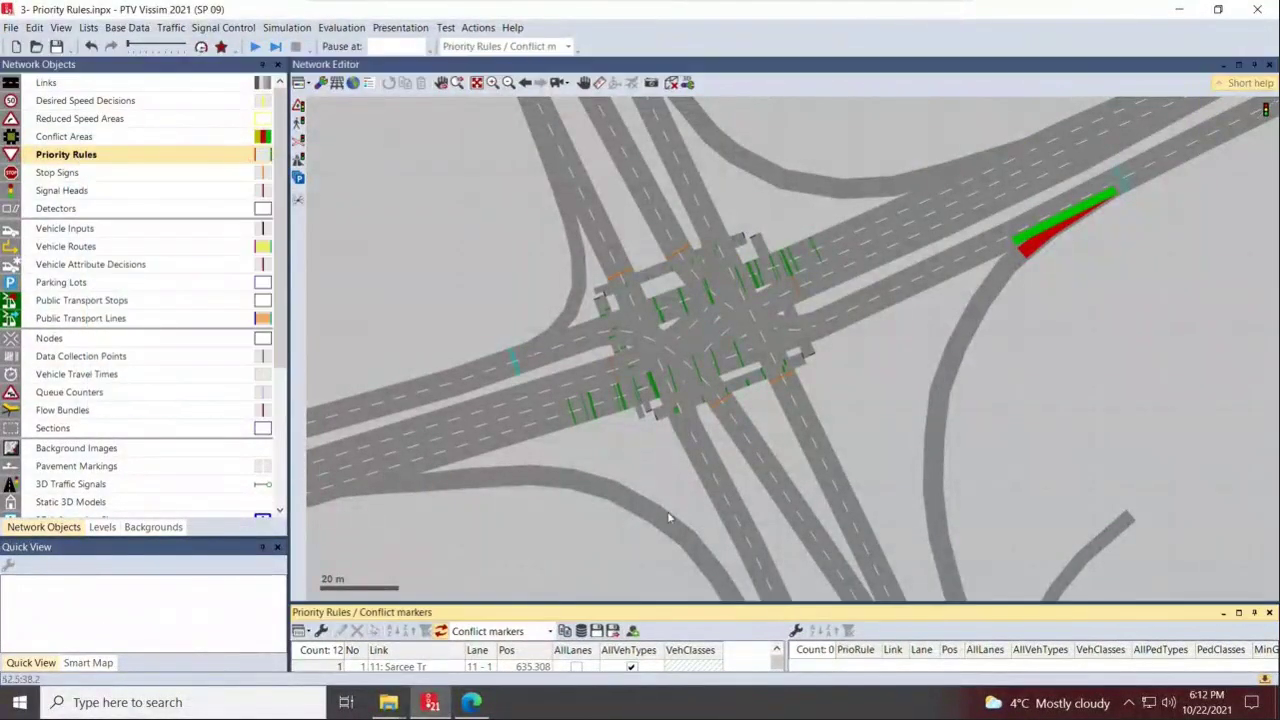
drag(617, 603, 608, 477)
click(323, 560)
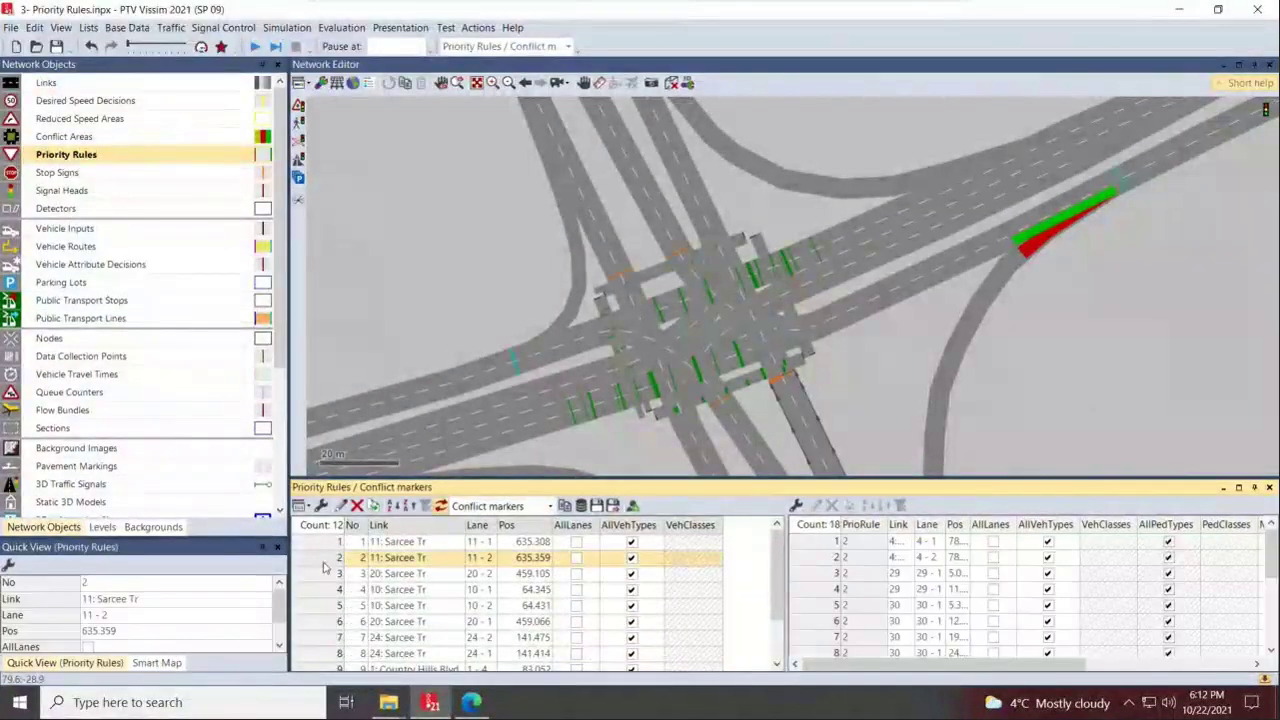
key(ctrl+a)
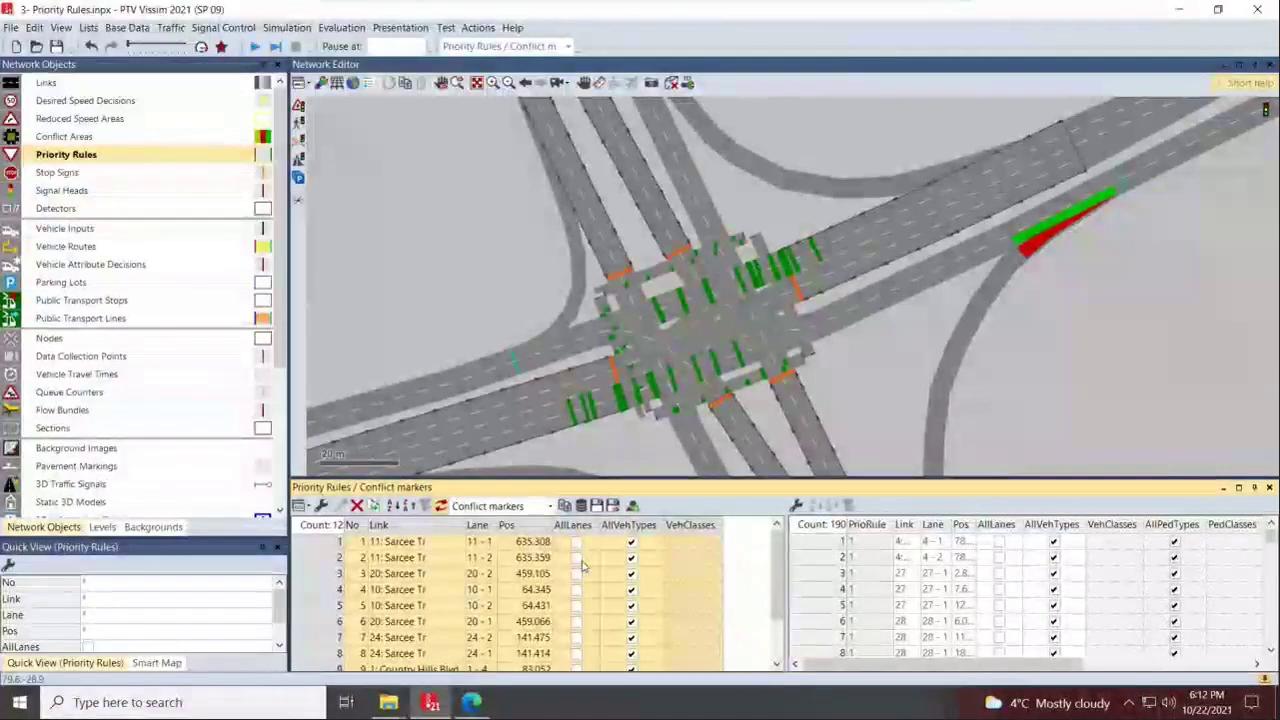
key(Delete)
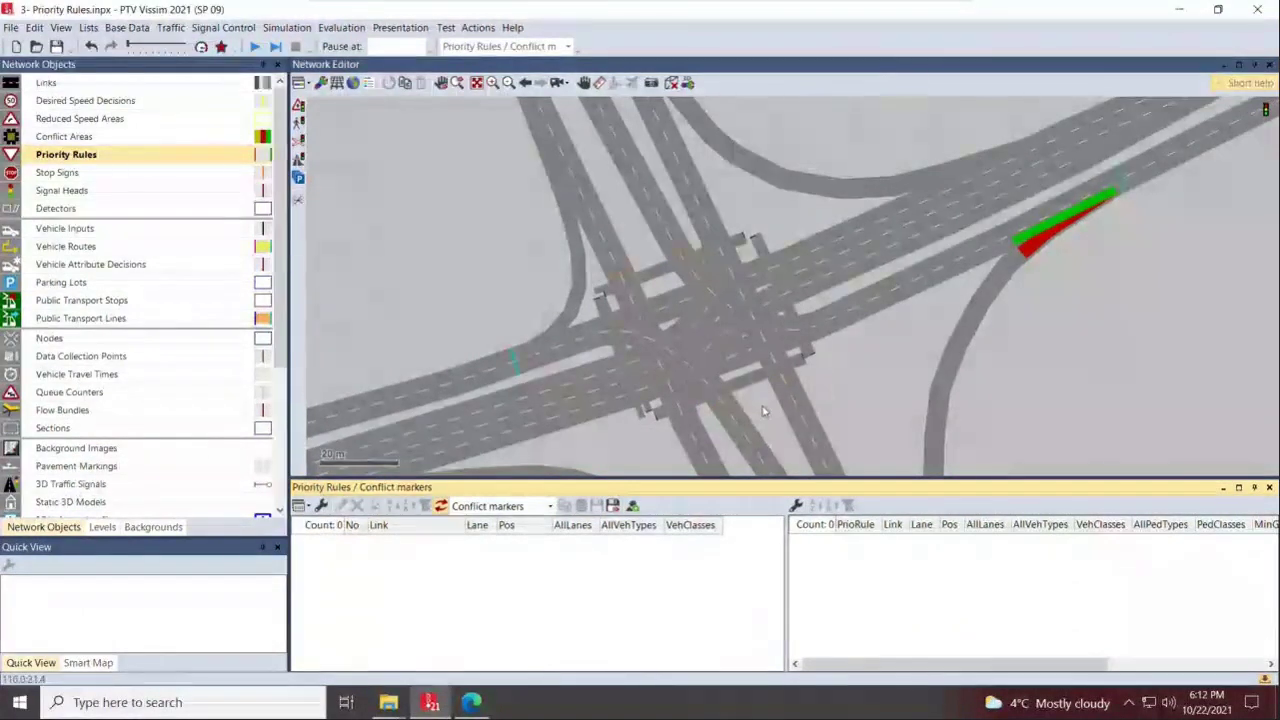
Open the Stop Signs list
right_click(95, 180)
click(68, 178)
right_click(99, 176)
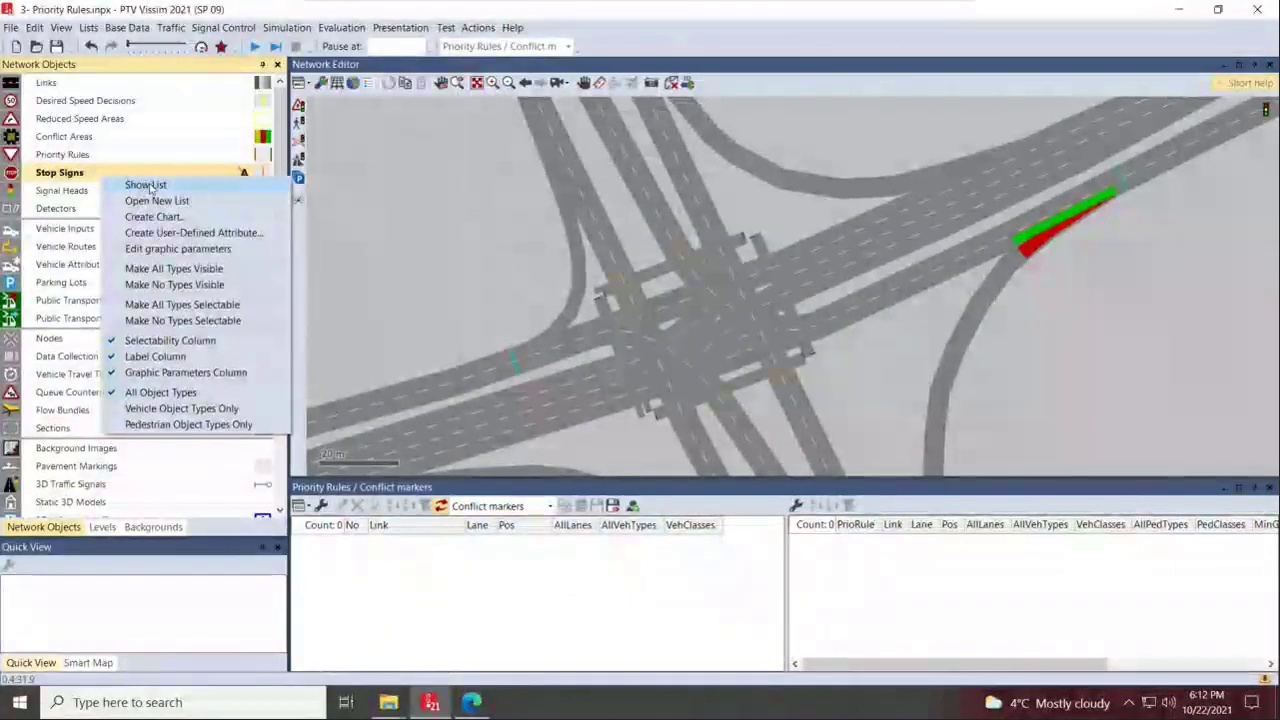
click(118, 184)
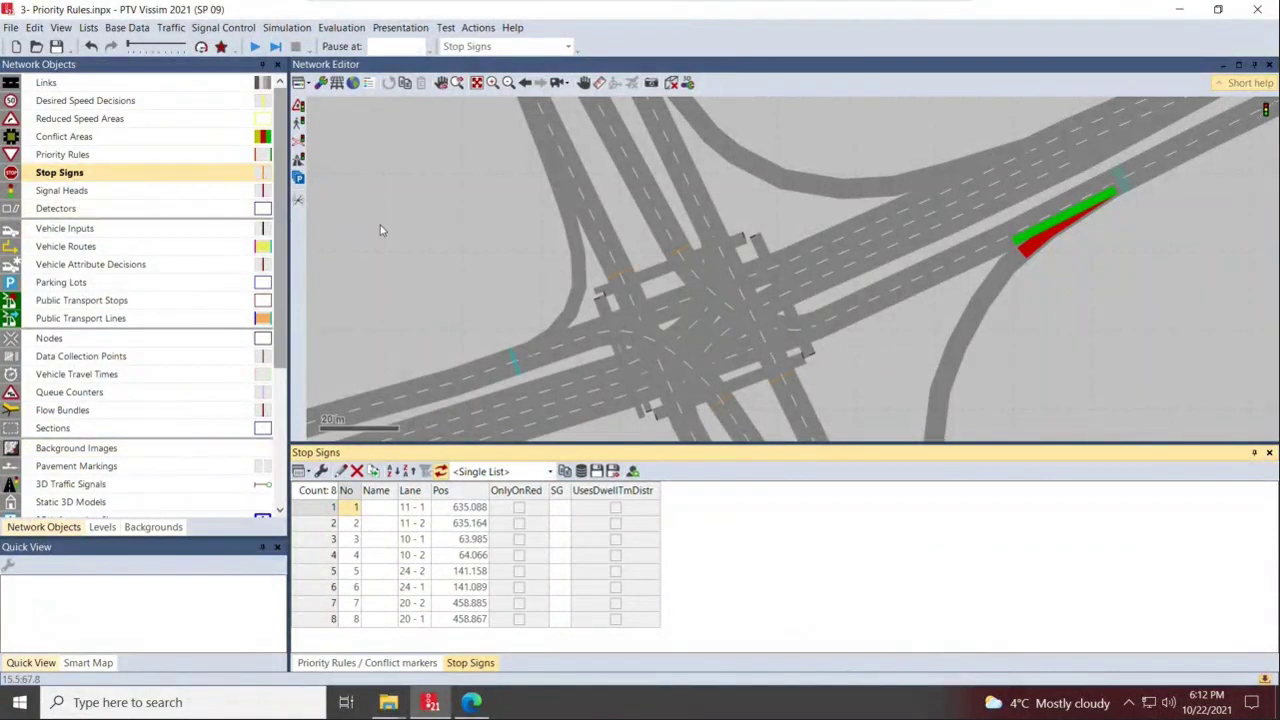
click(88, 160)
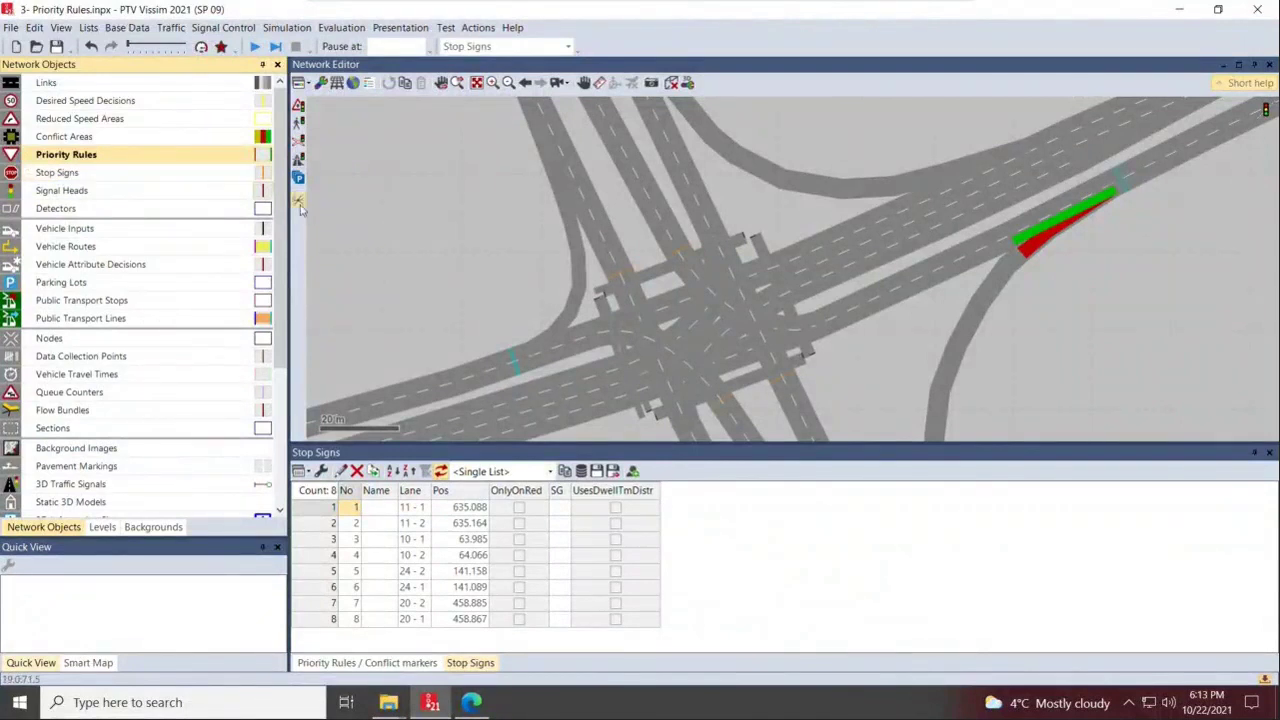
right_click(121, 175)
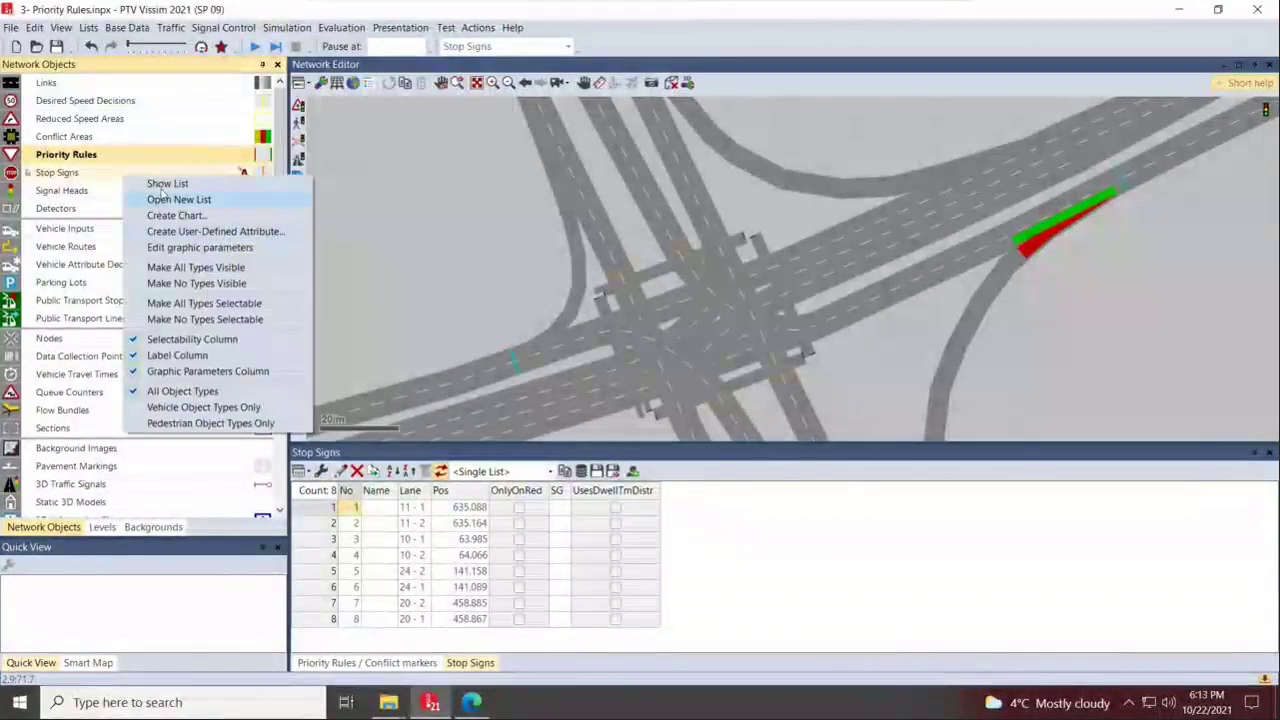
click(311, 555)
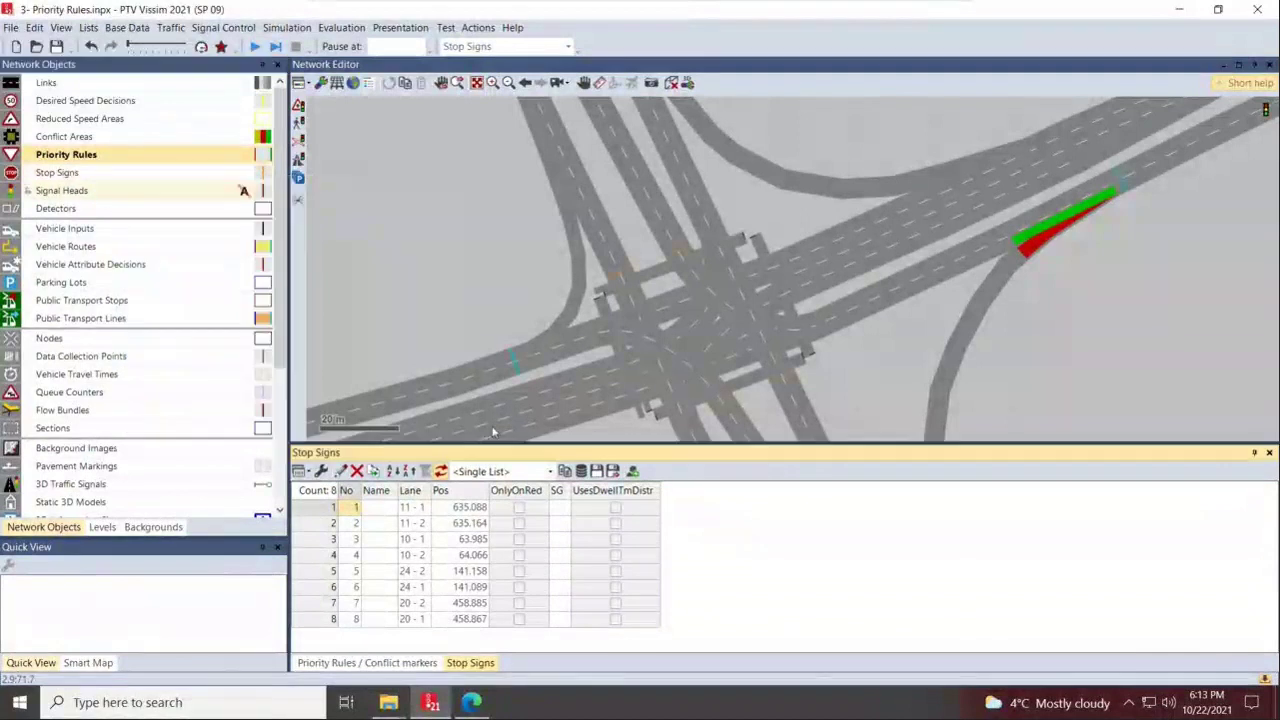
Delete all eight stop signs and enlarge the network editor pane
click(308, 558)
key(ctrl+a)
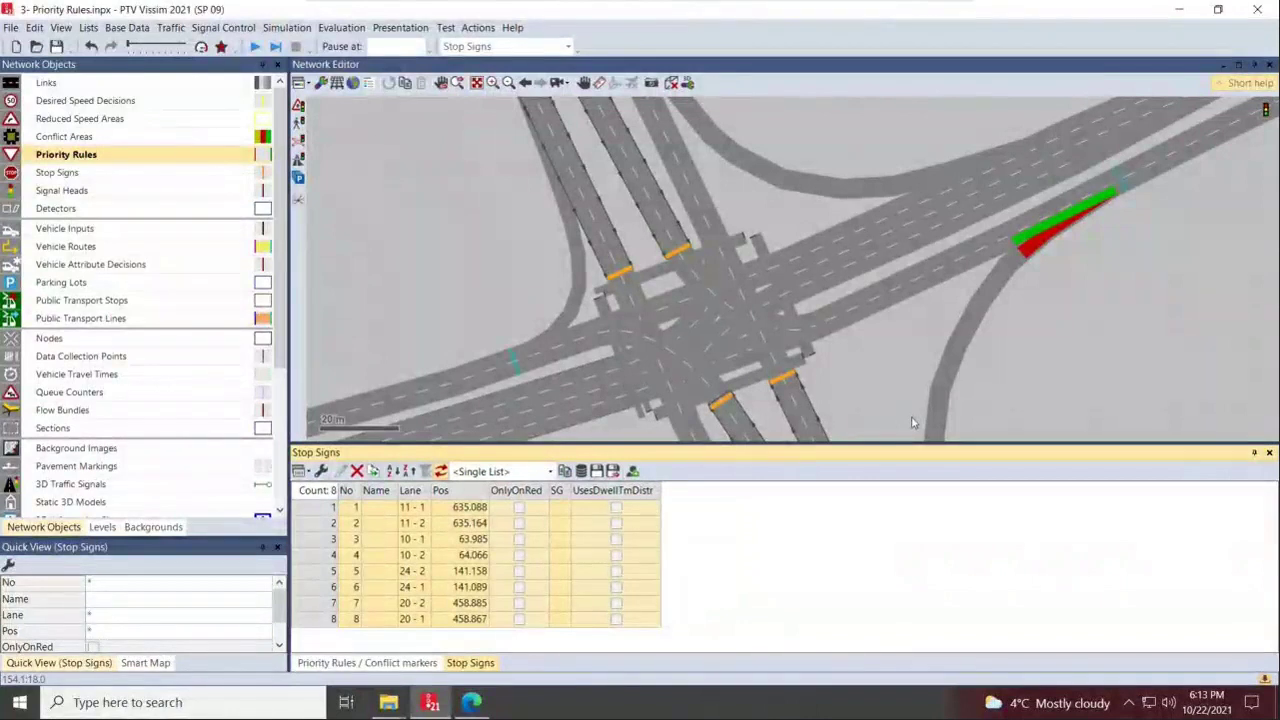
right_click(421, 516)
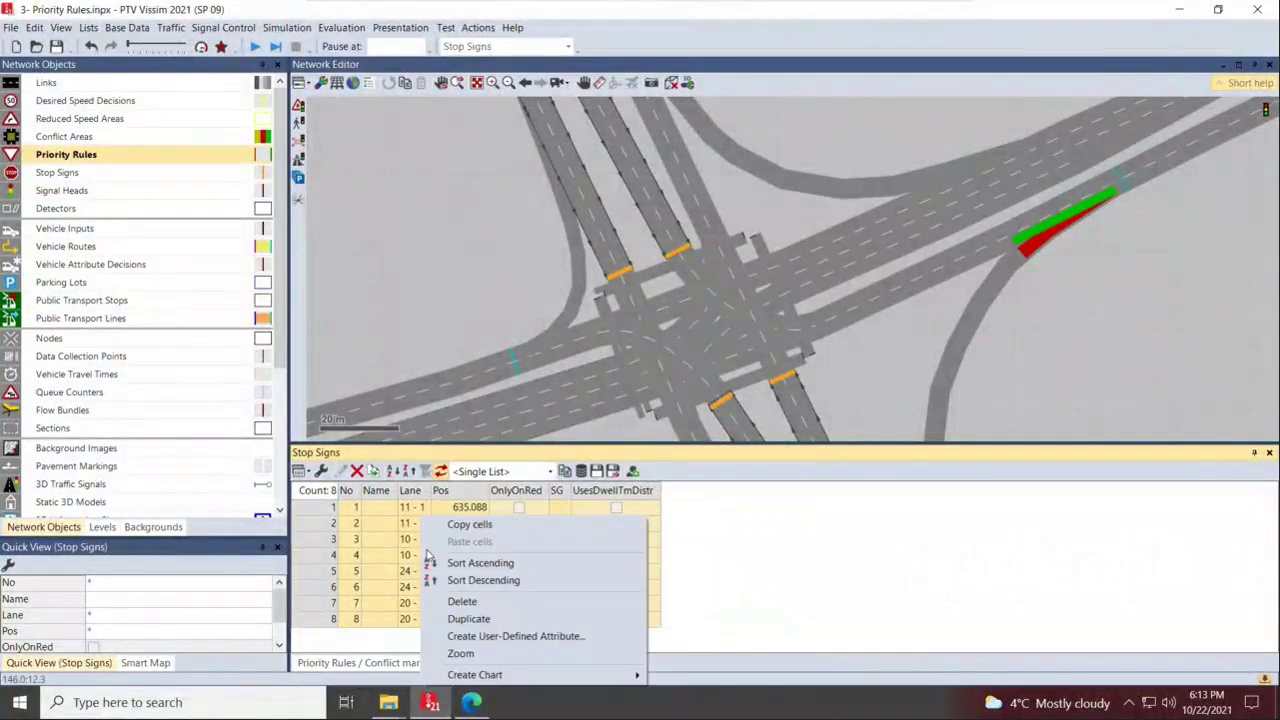
click(495, 603)
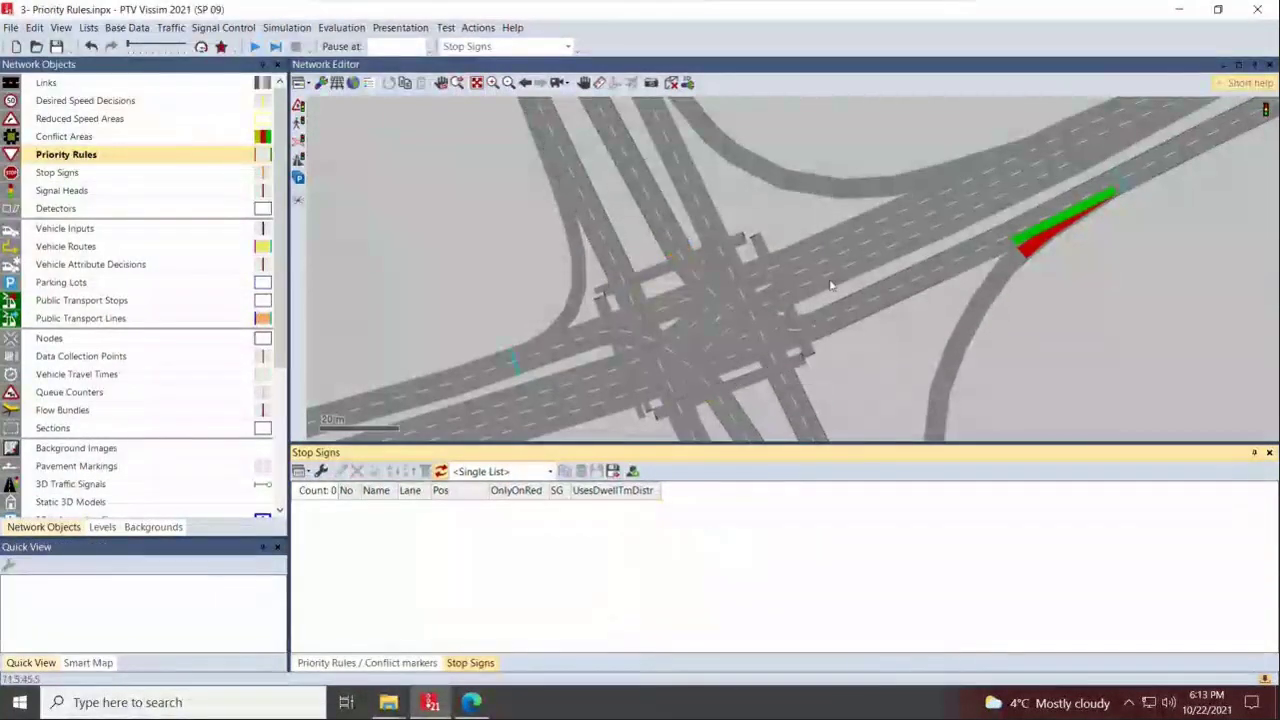
click(850, 430)
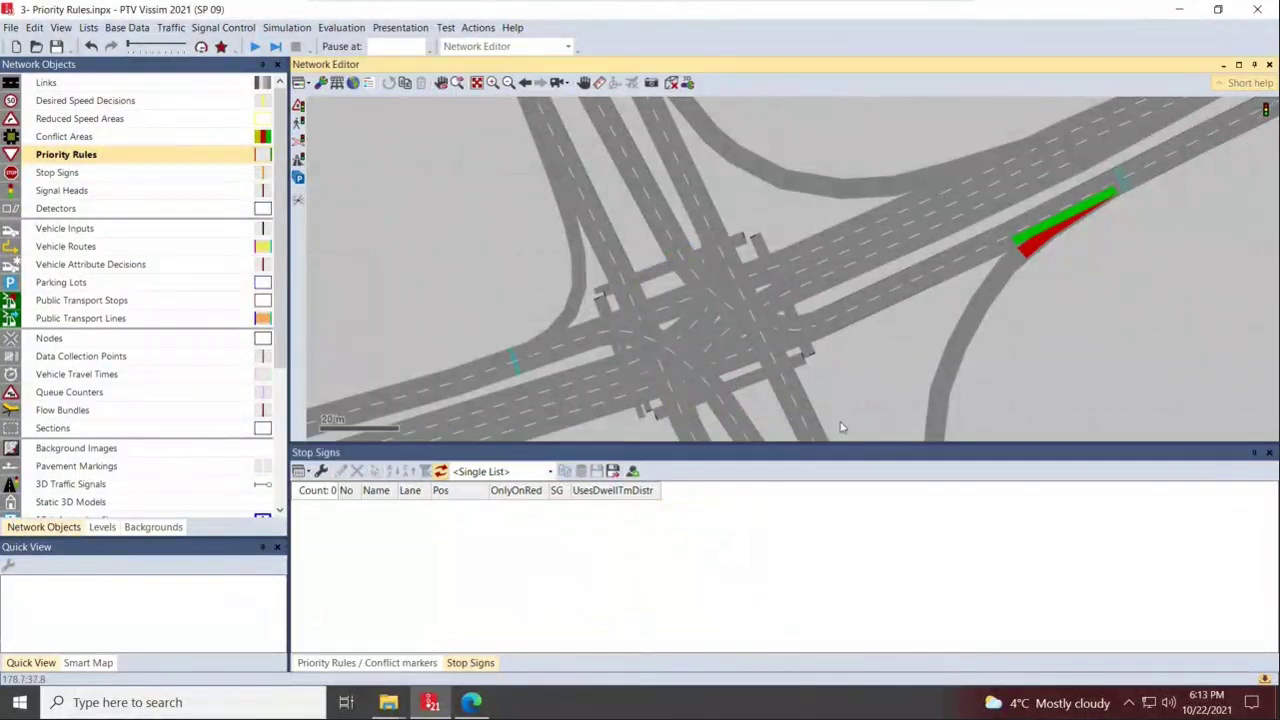
drag(849, 441, 843, 529)
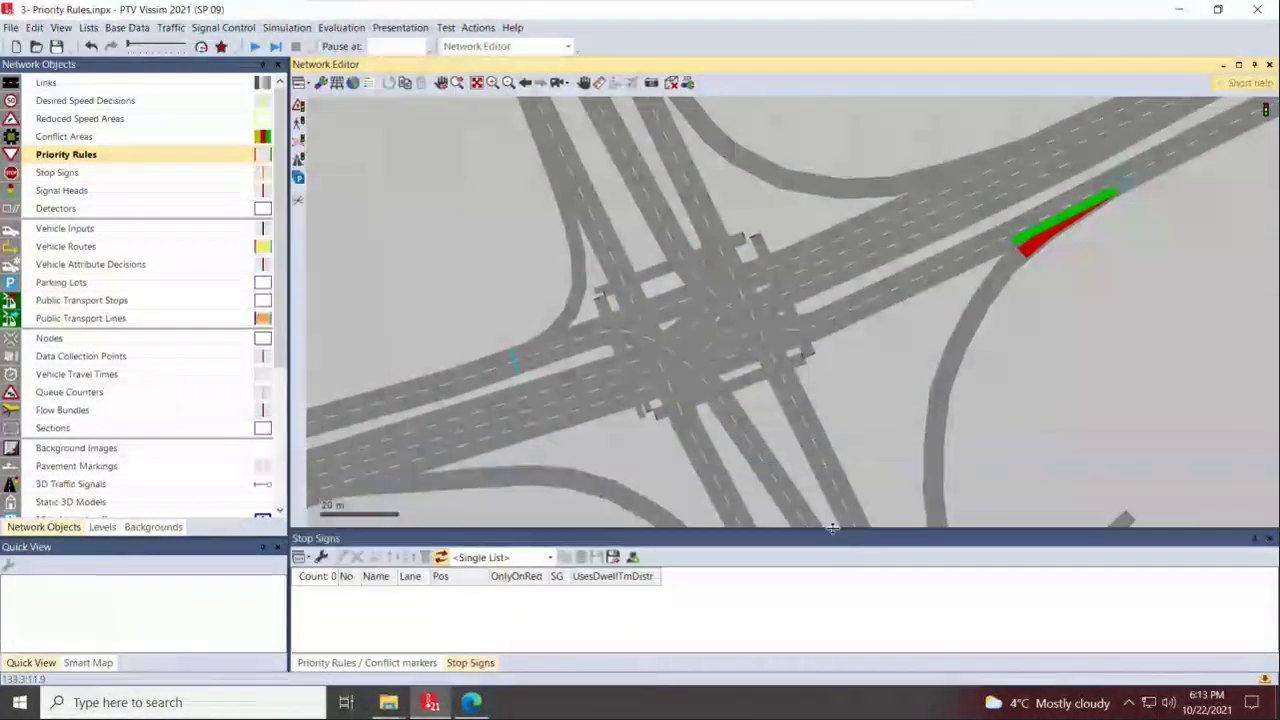
Open the Signal Controllers list from the Signal Control menu, showing no controllers
click(232, 30)
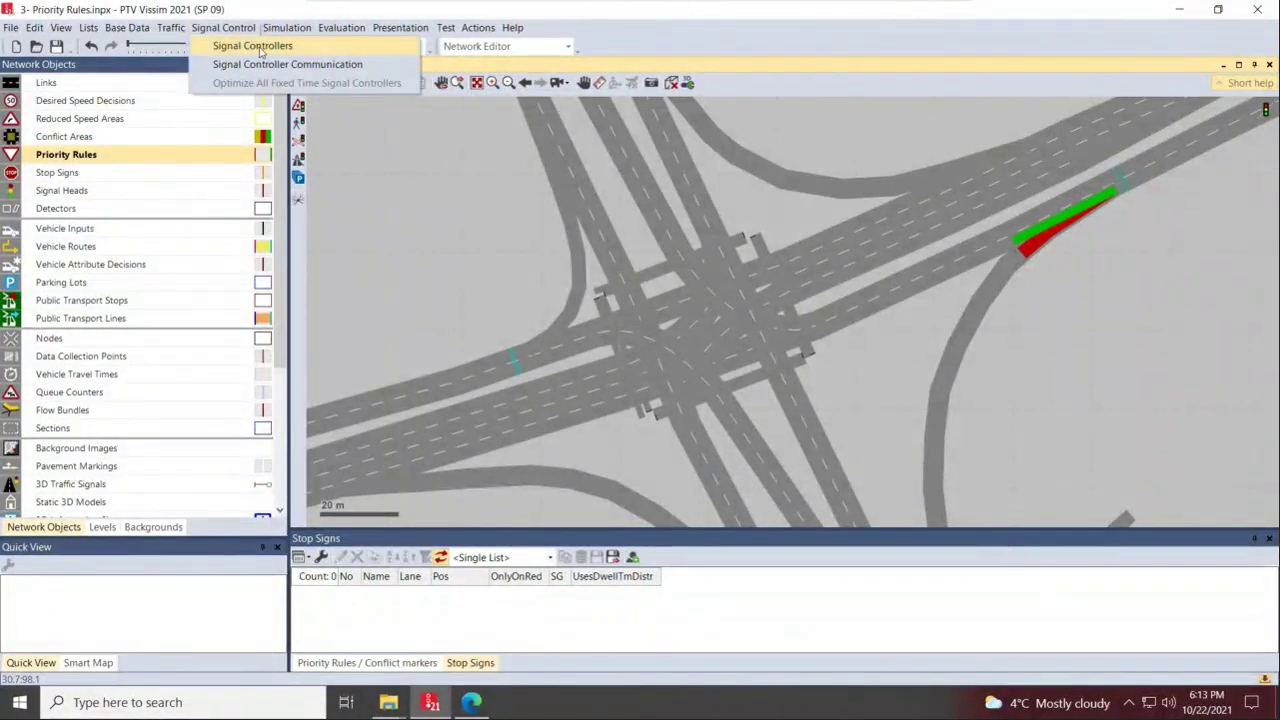
click(258, 47)
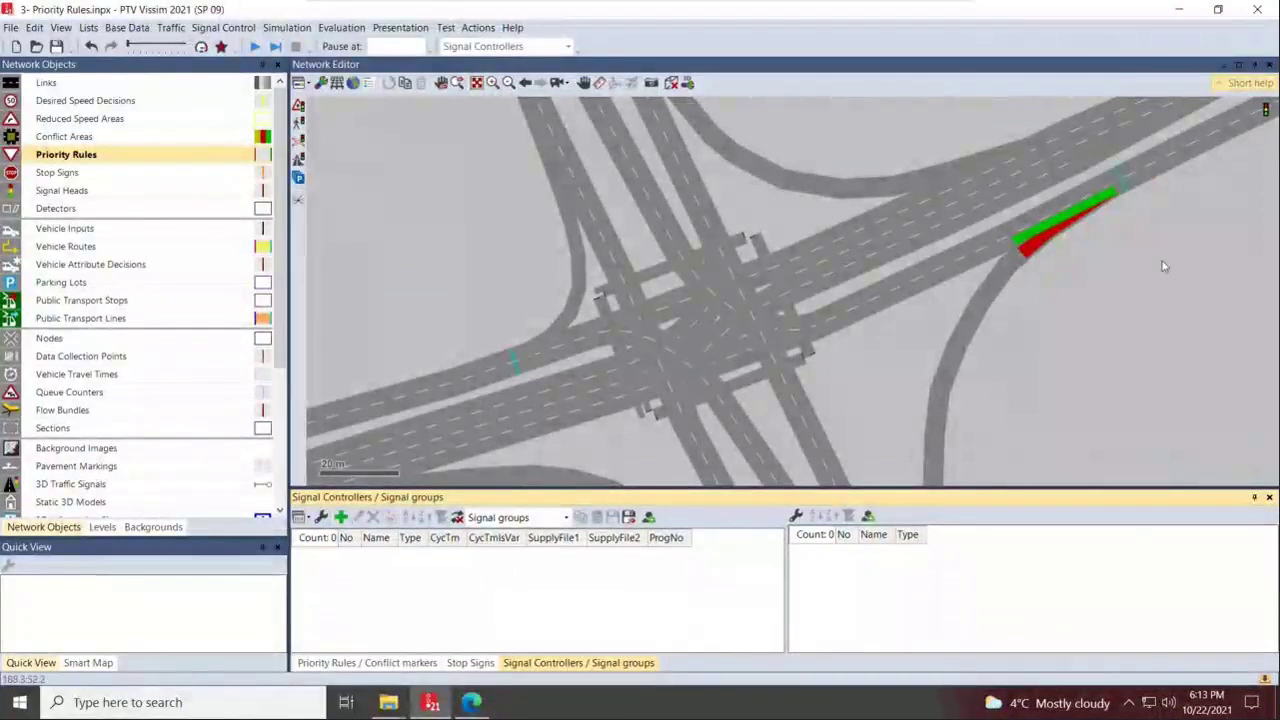
click(1215, 136)
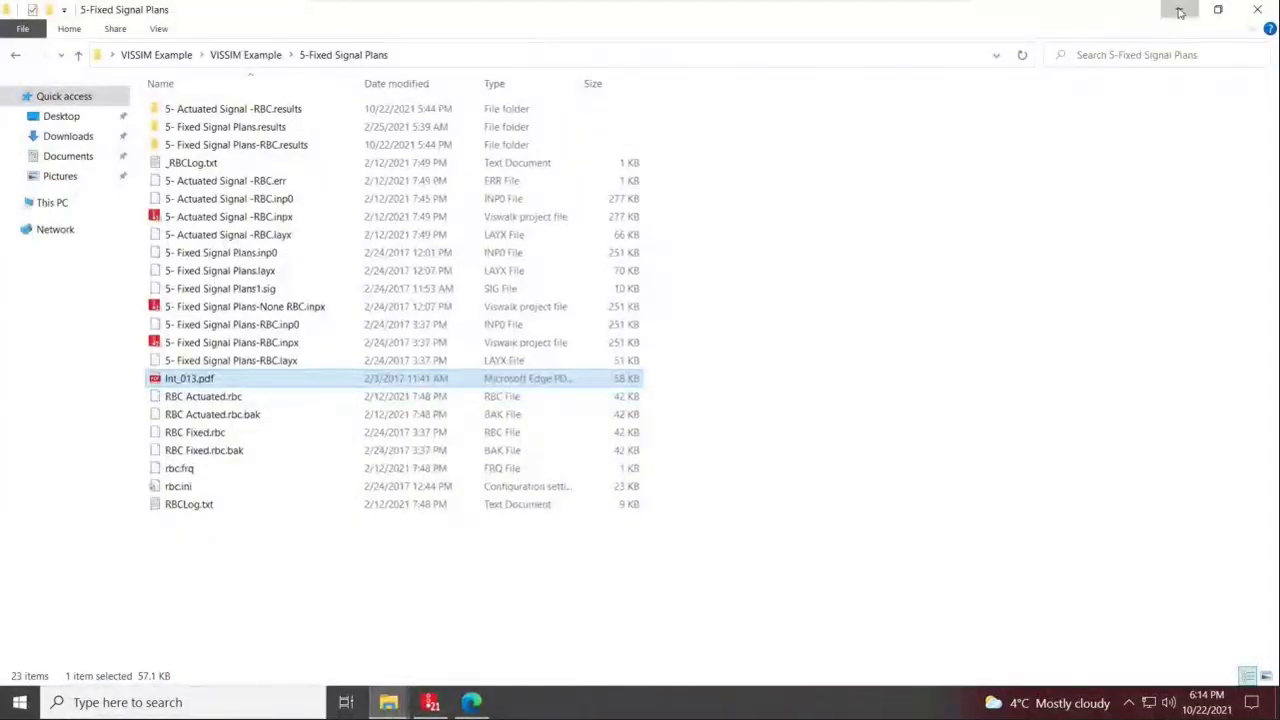
Create and open an empty VISSIM TRAINING folder on the desktop, then return to Vissim
click(1178, 10)
right_click(490, 330)
mouse_move(340, 510)
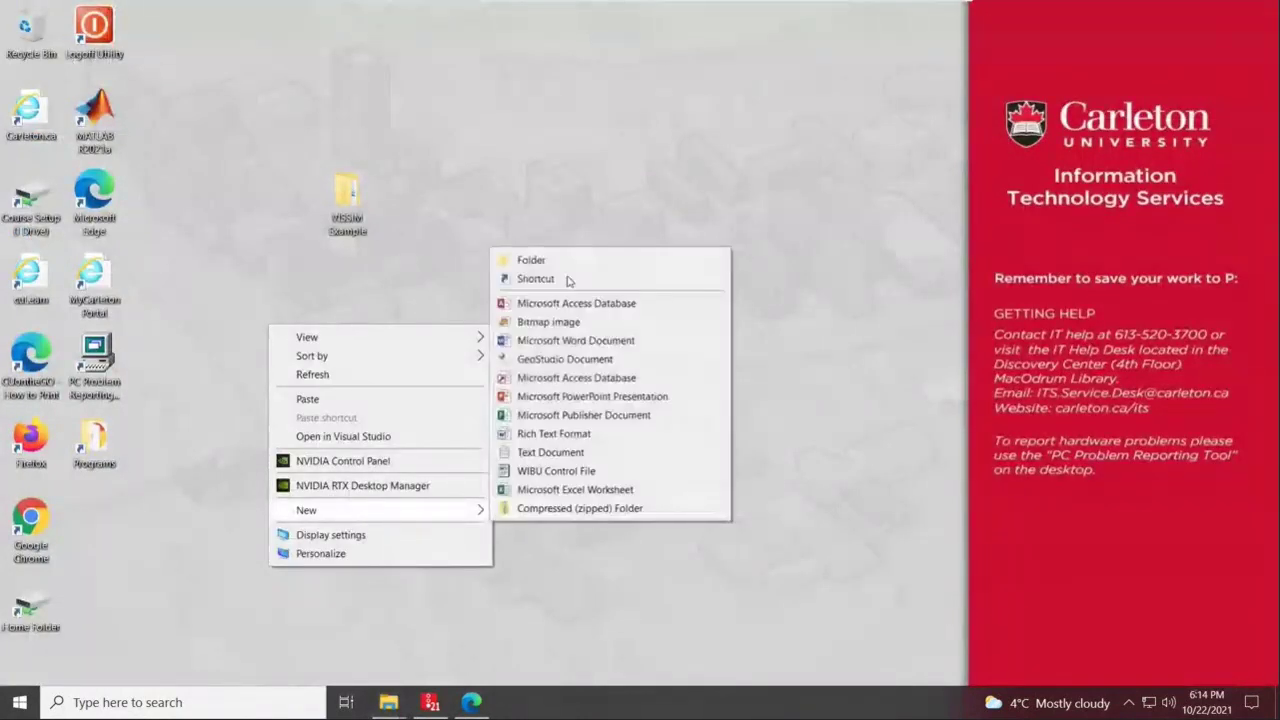
click(572, 262)
text(VISSIM TRAINING)
key(Return)
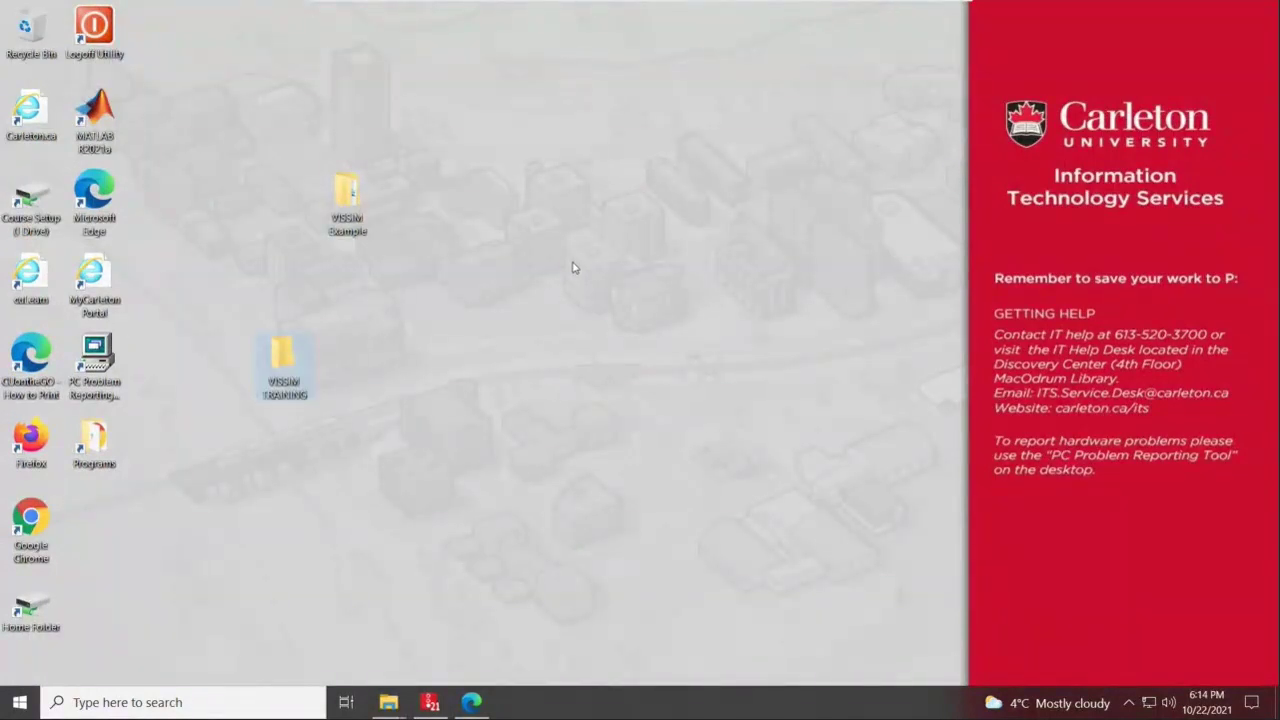
double_click(284, 360)
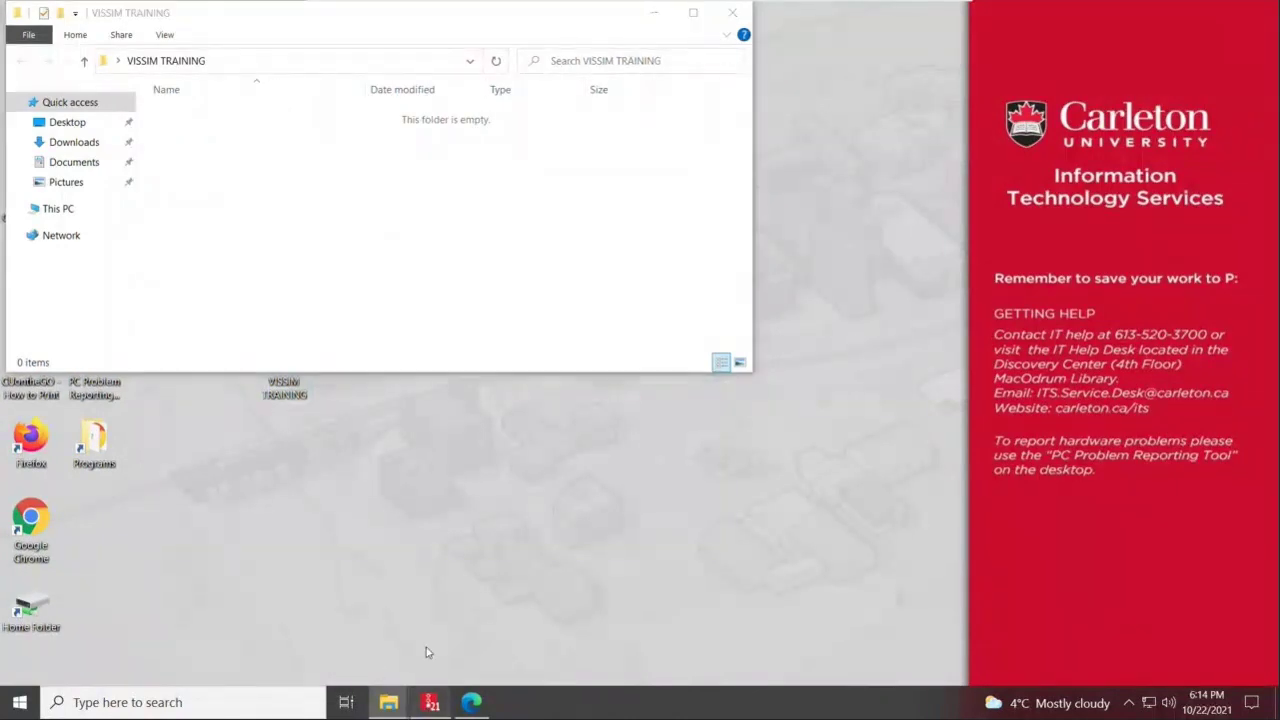
click(430, 702)
click(12, 28)
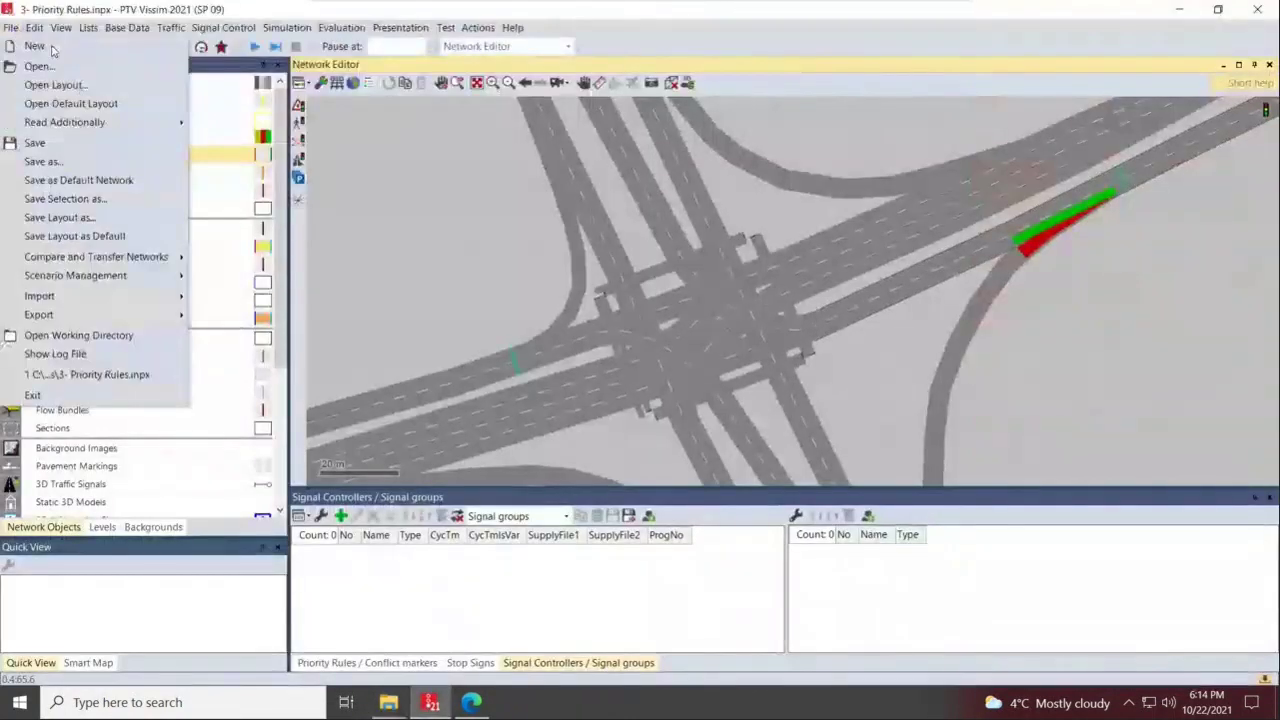
Save the network as SIGNAL_CONTROLLER.inpx in VISSIM TRAINING without copying evaluation results
click(42, 161)
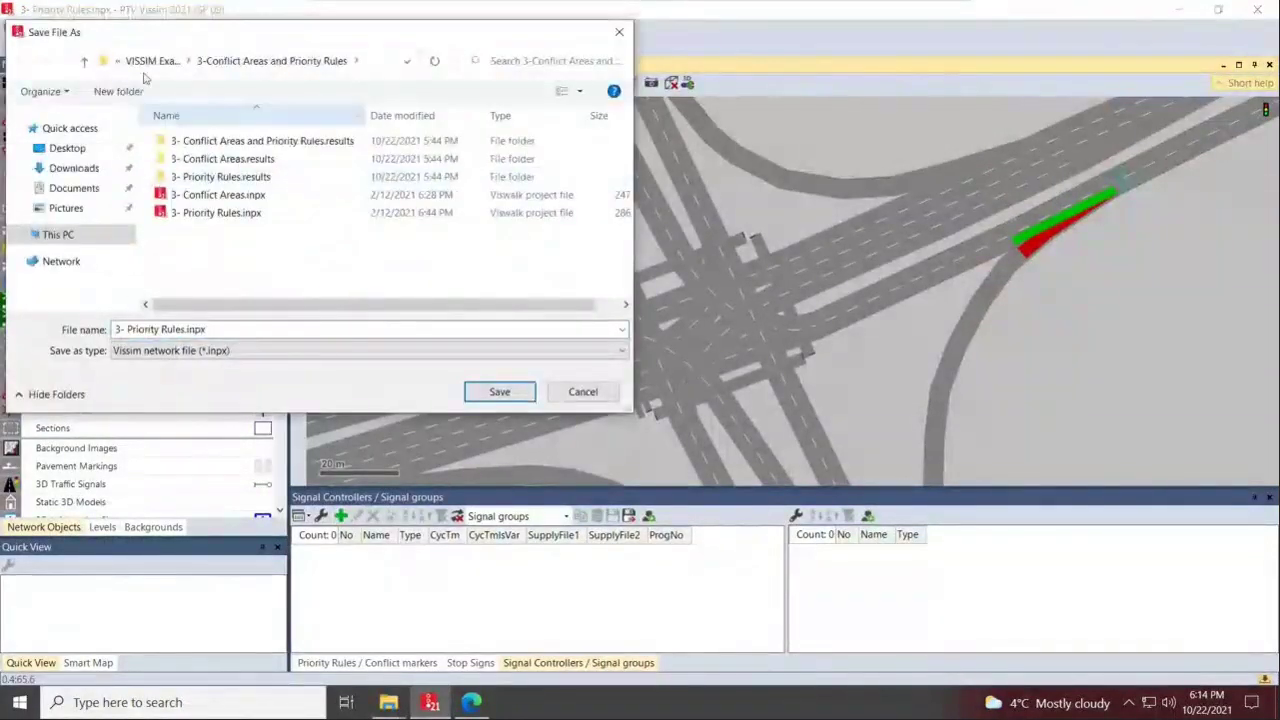
click(152, 61)
click(217, 63)
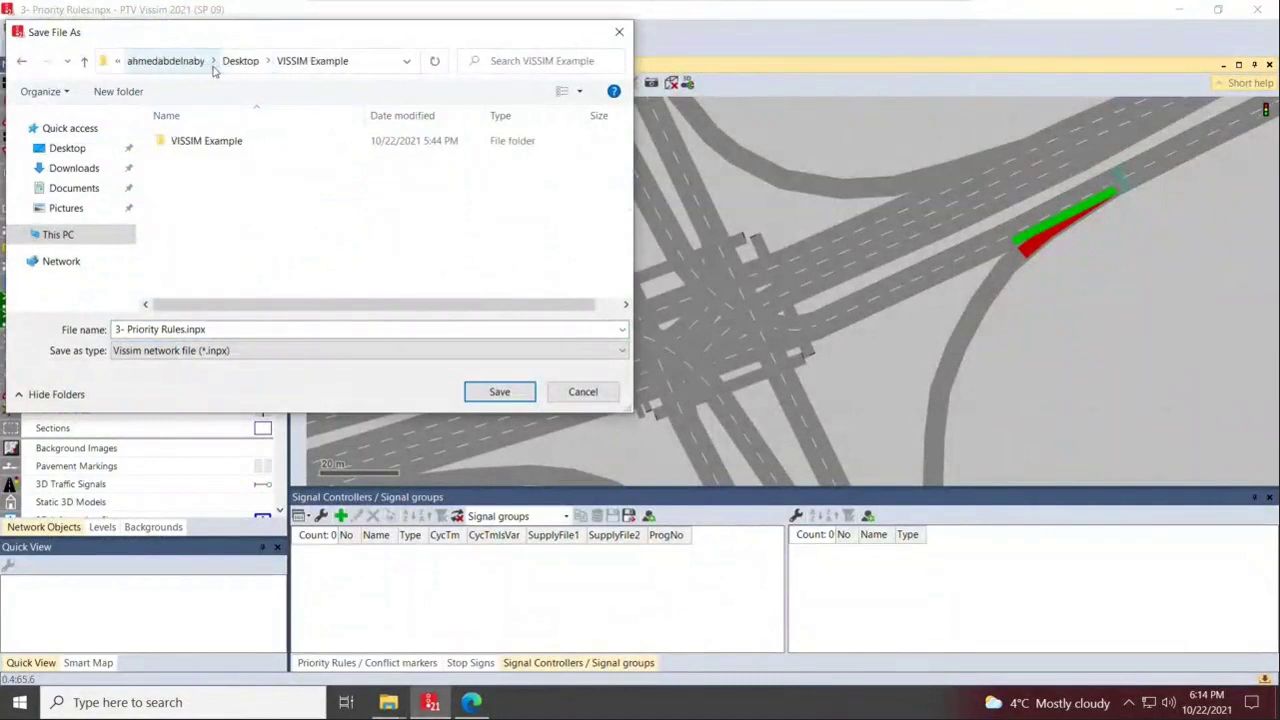
click(143, 61)
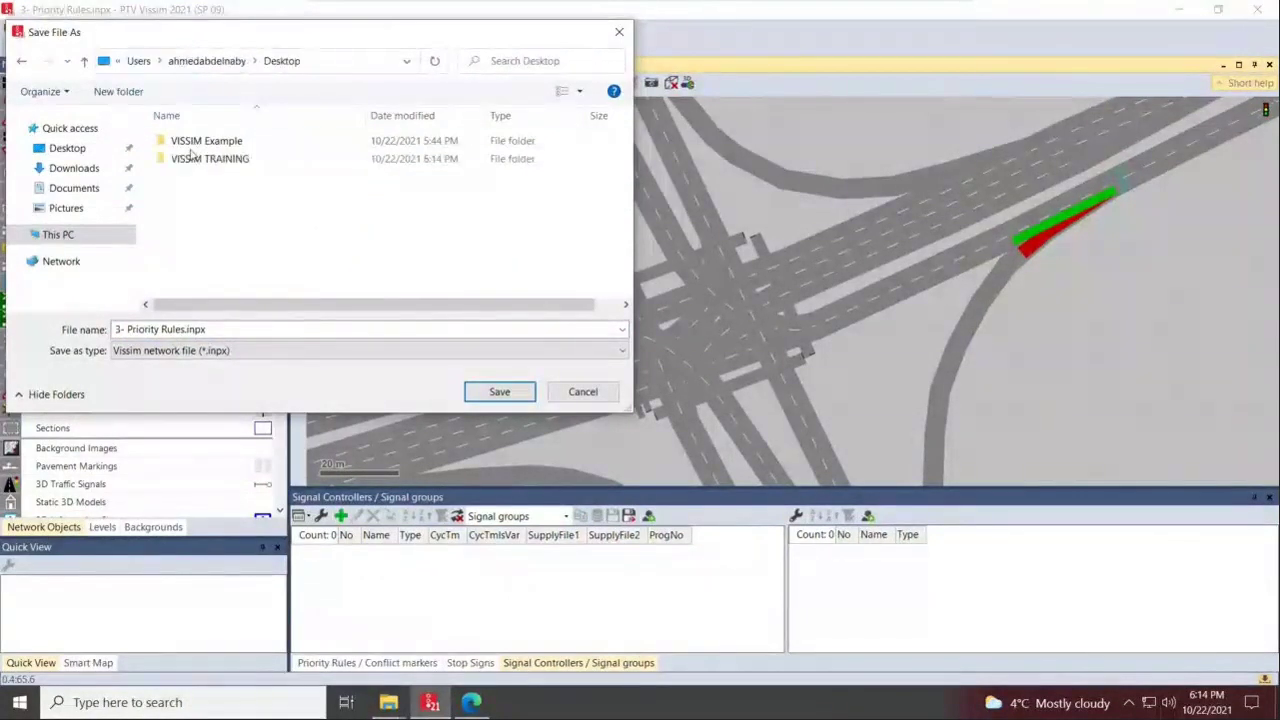
double_click(240, 160)
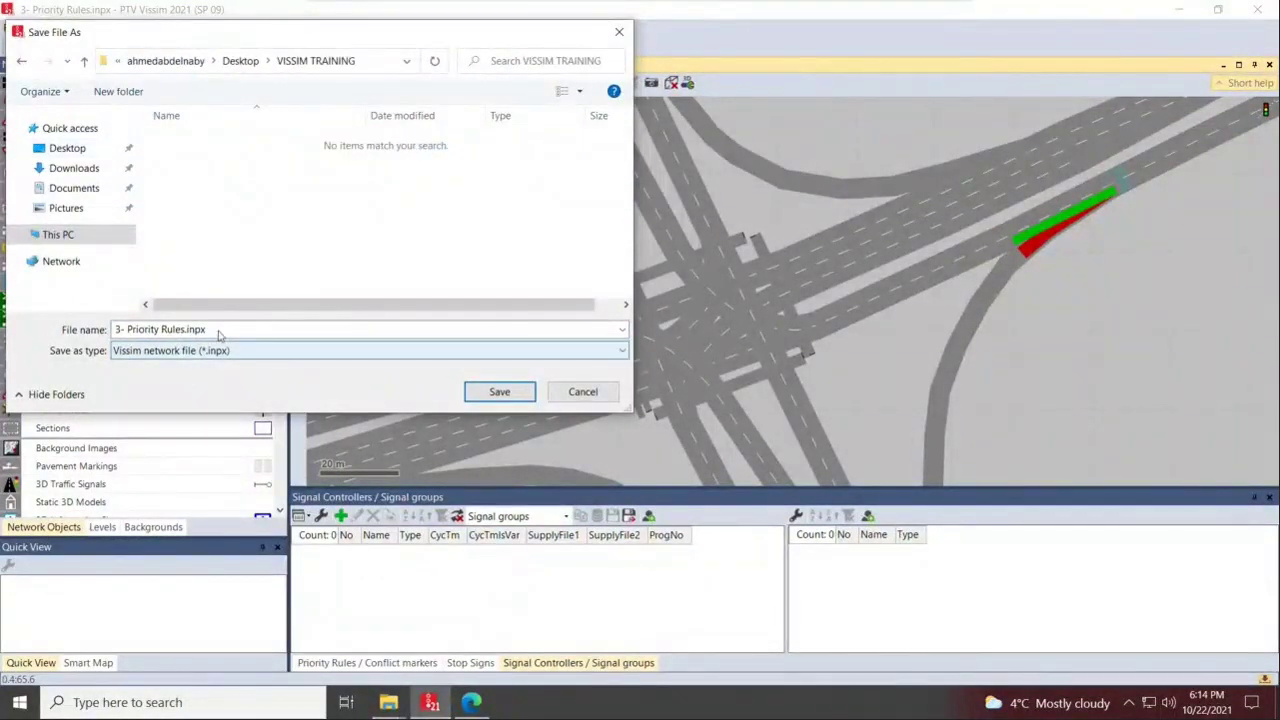
triple_click(185, 329)
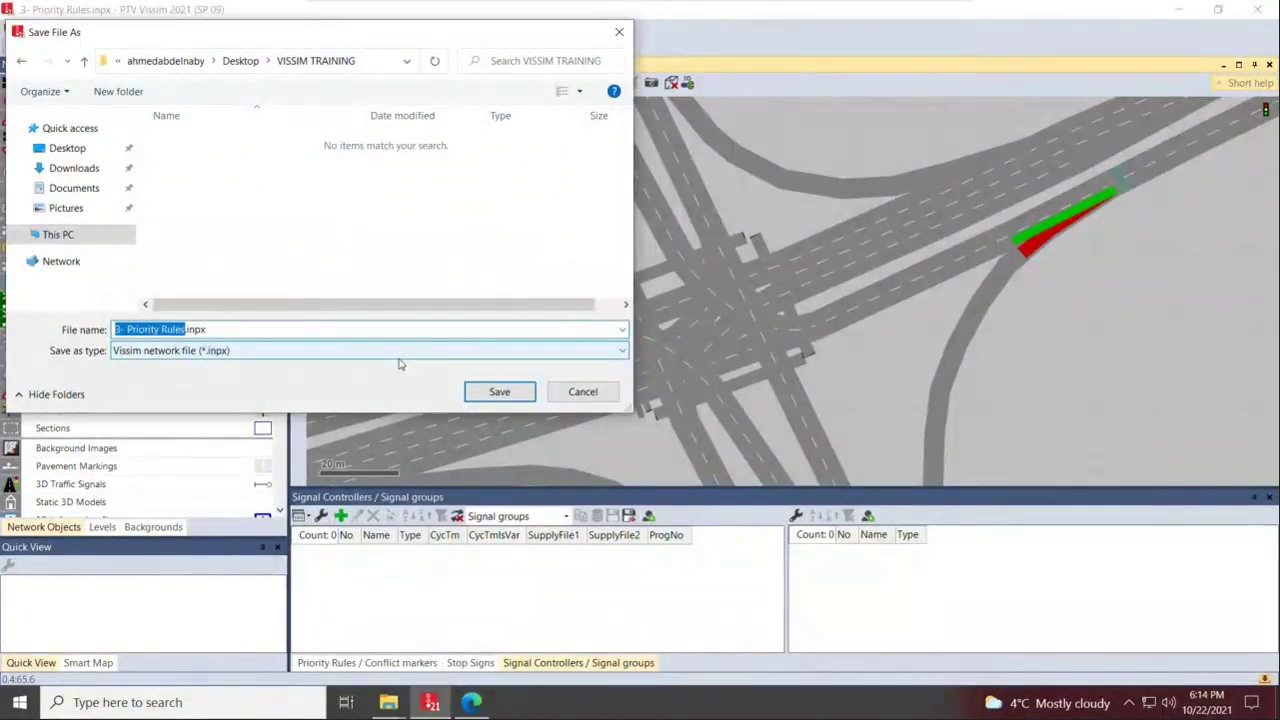
text(SIGN)
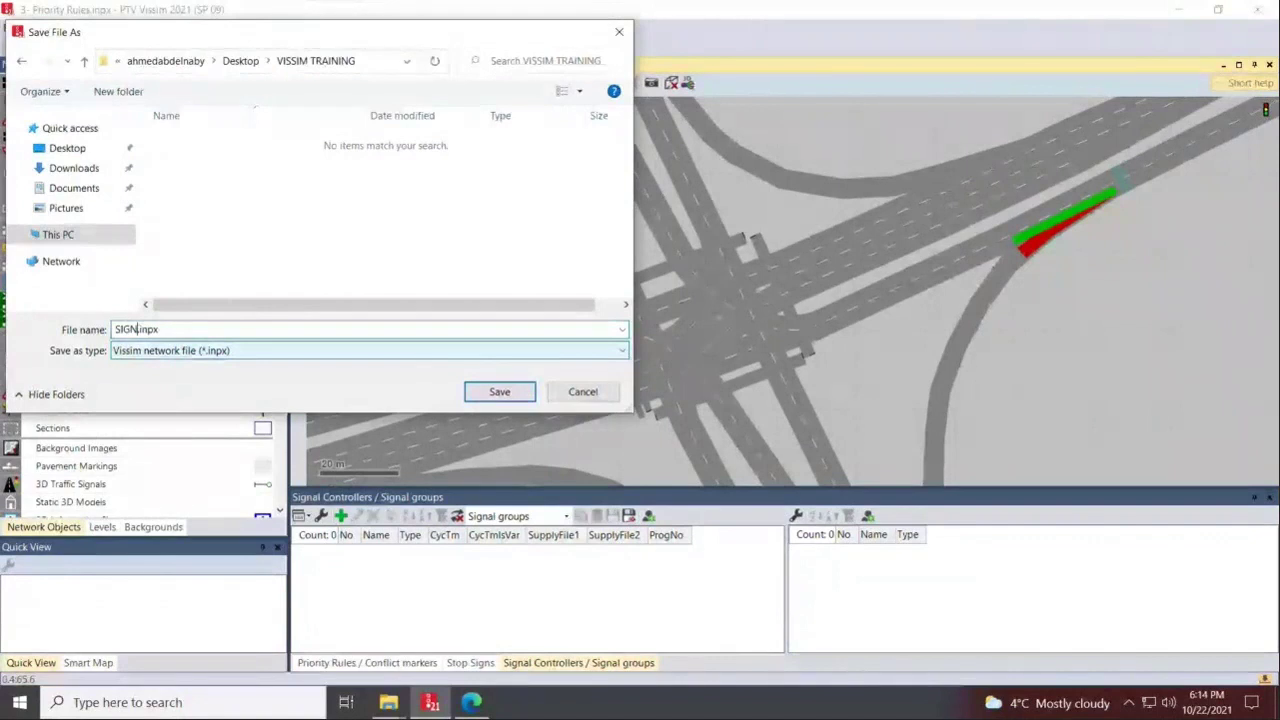
text(AL )
text(CONTROLER)
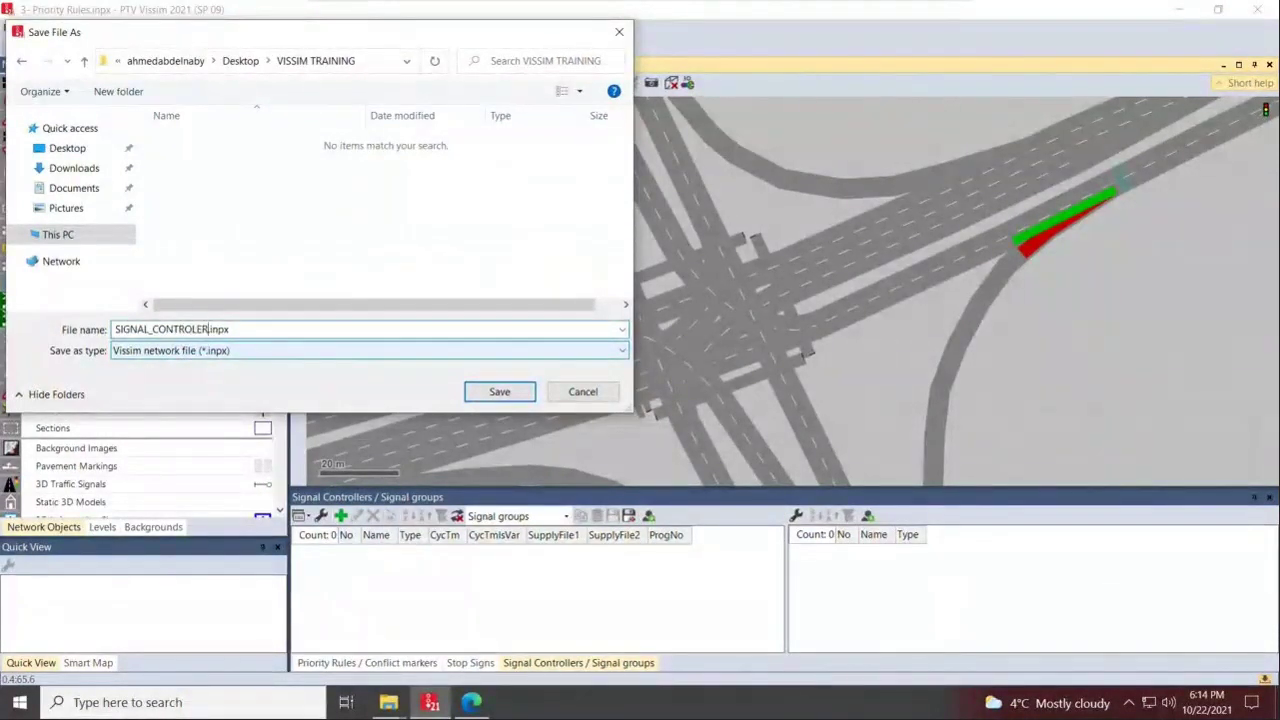
key(BackSpace)
key(BackSpace)
key(BackSpace)
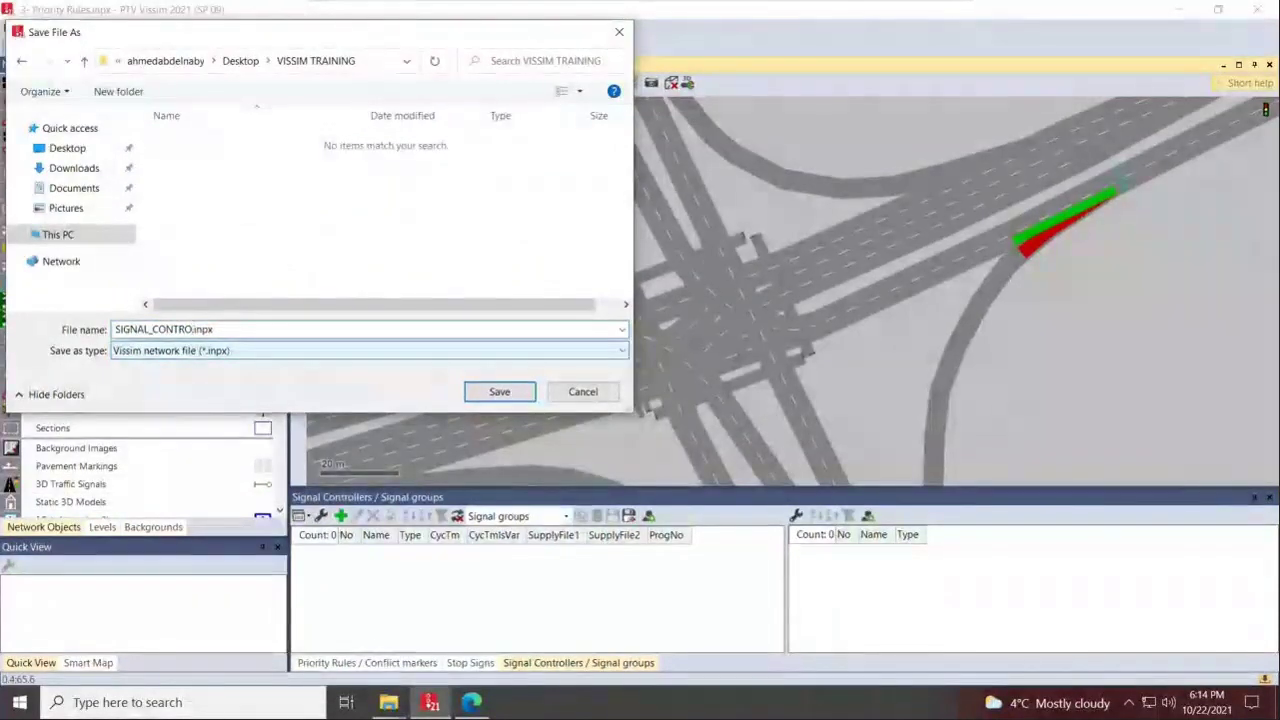
text(LLER)
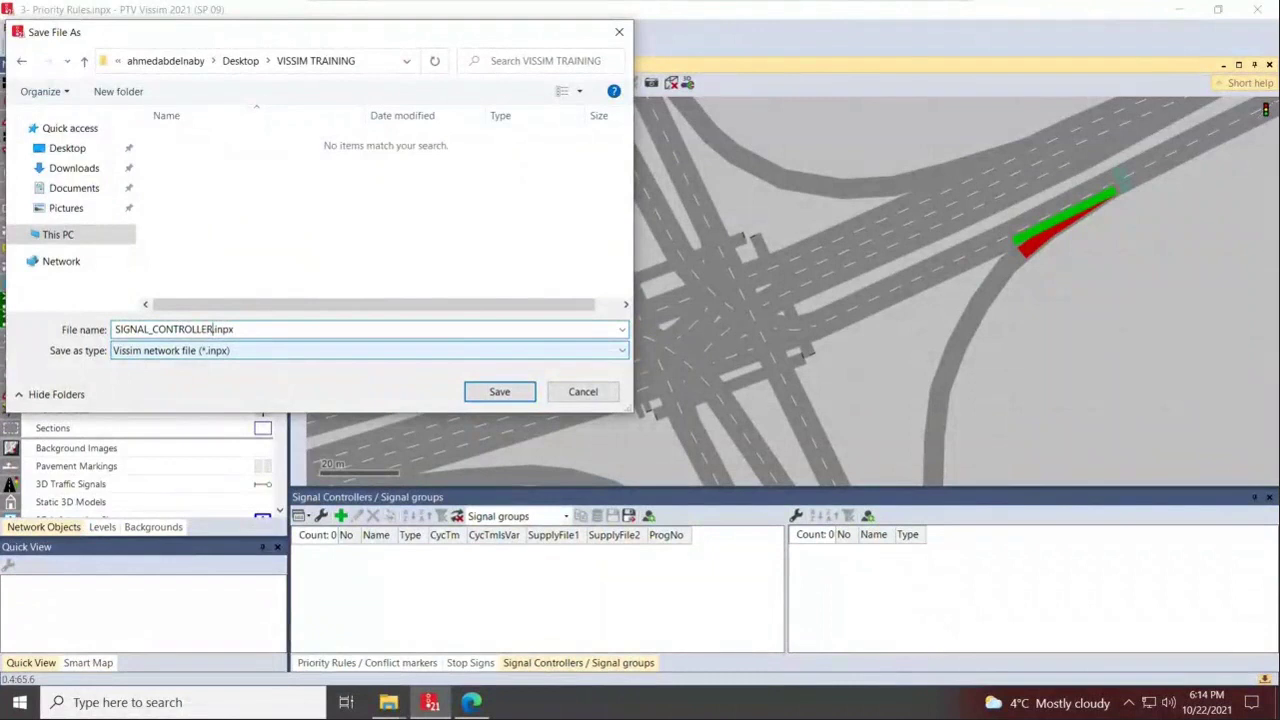
key(Return)
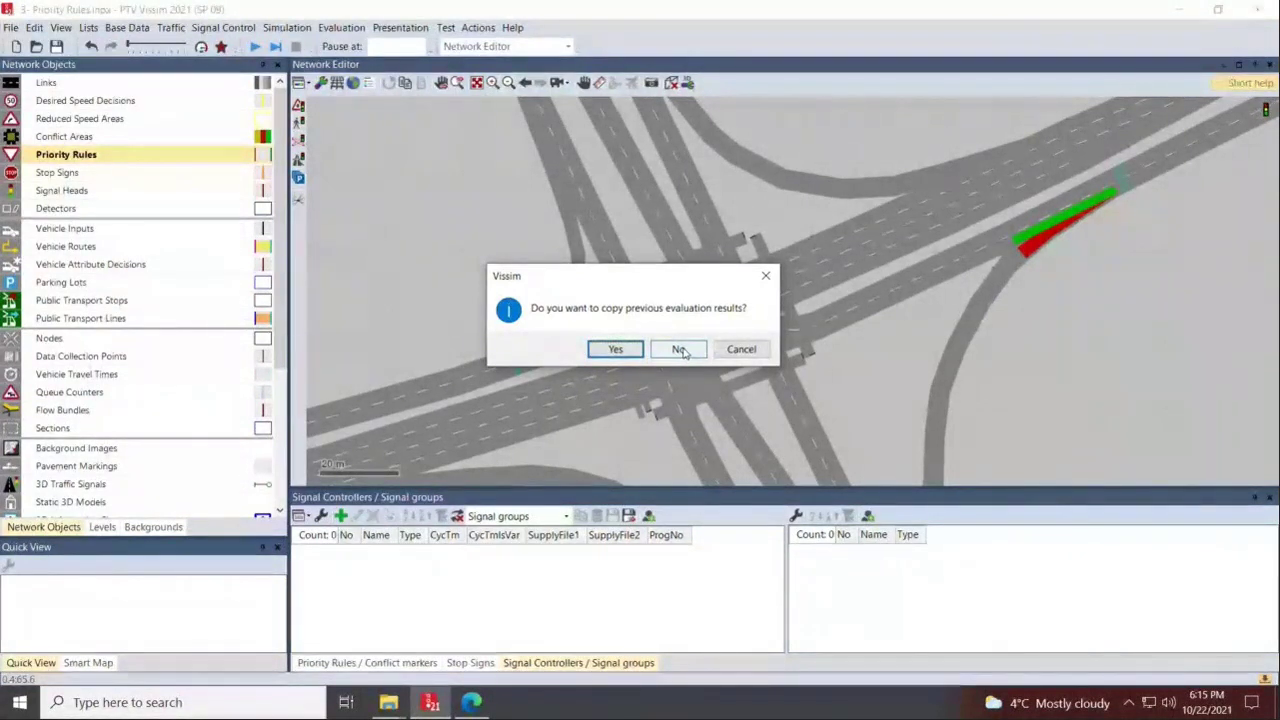
click(673, 355)
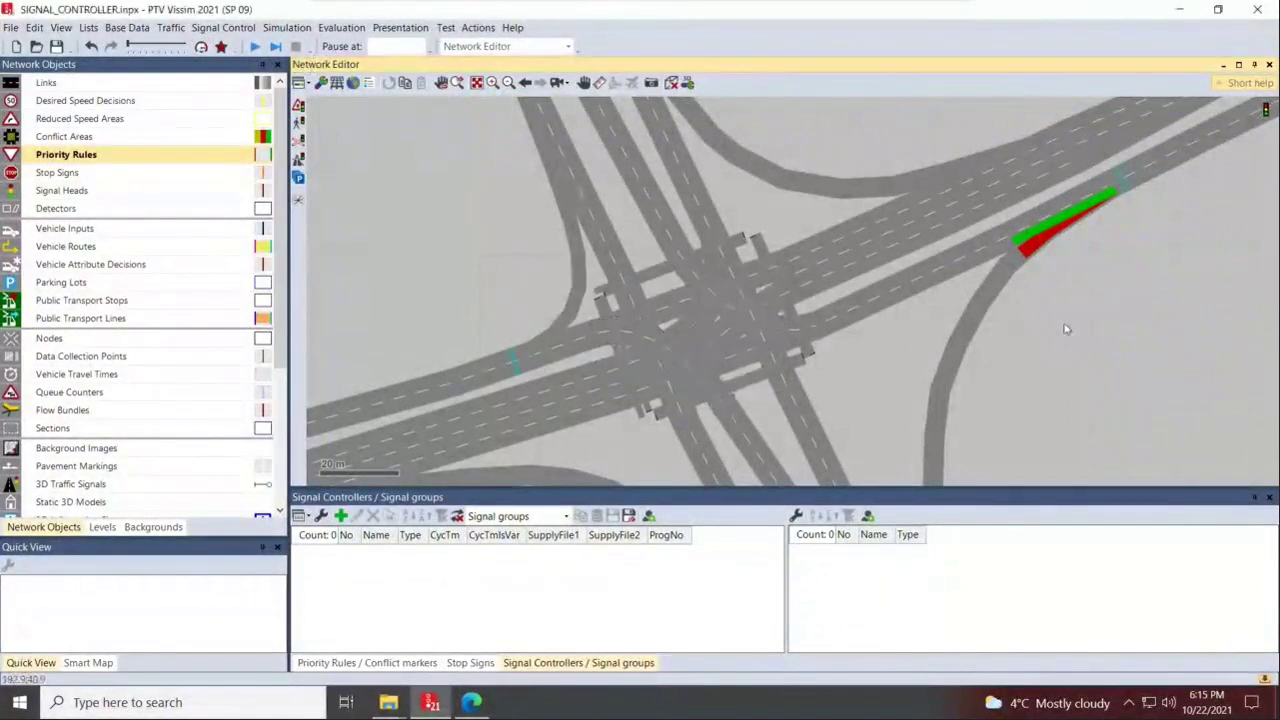
Add signal controller 1 in the Signal Controllers list and name it CHB-SARCEE TR
click(360, 553)
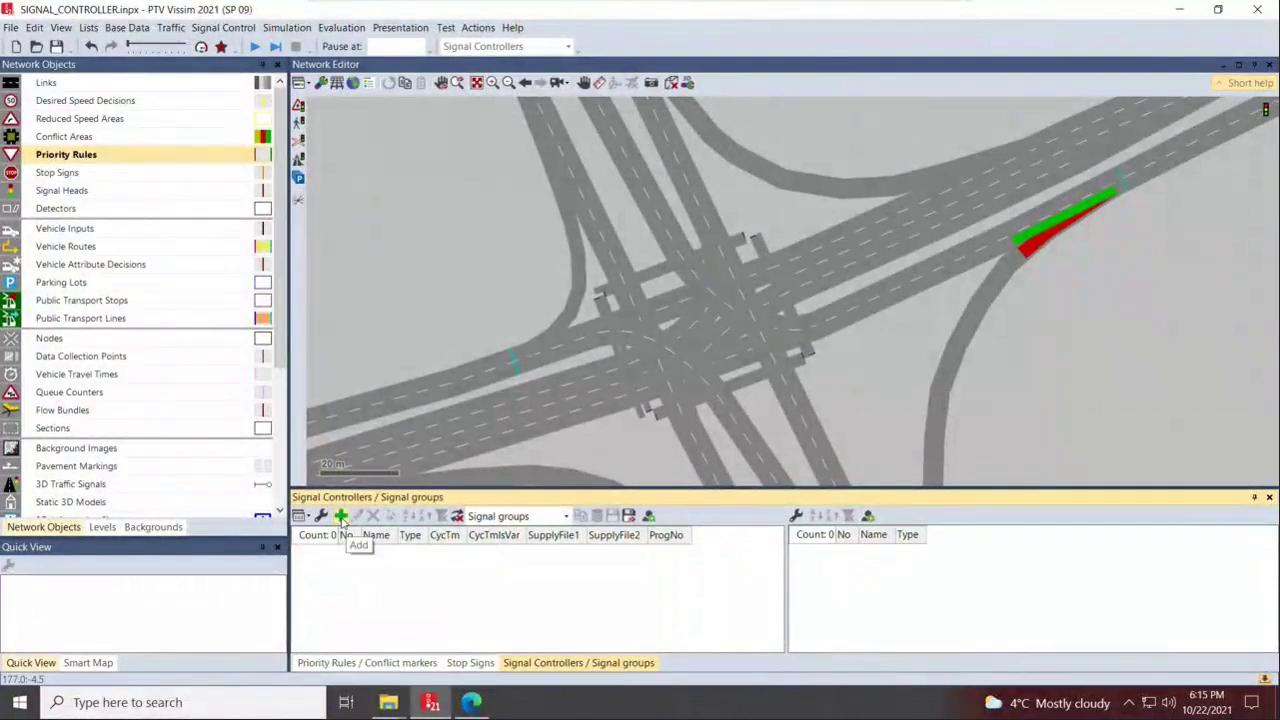
click(341, 516)
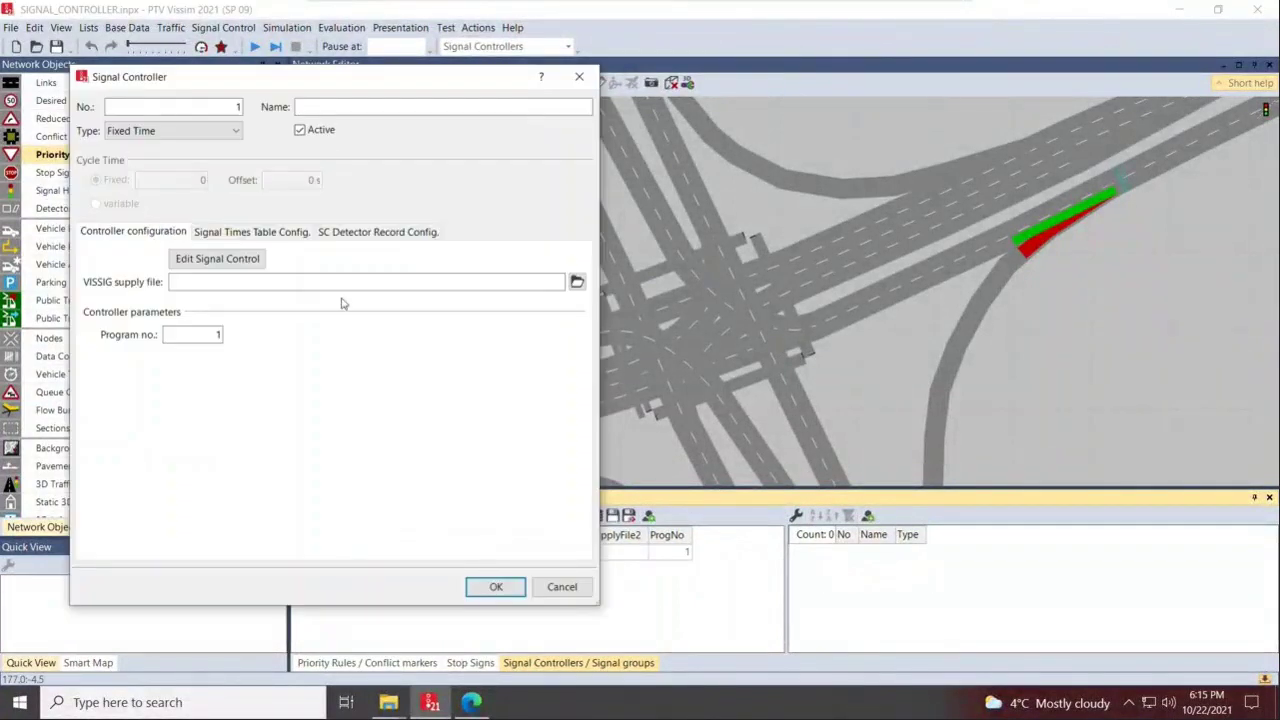
drag(311, 80, 963, 52)
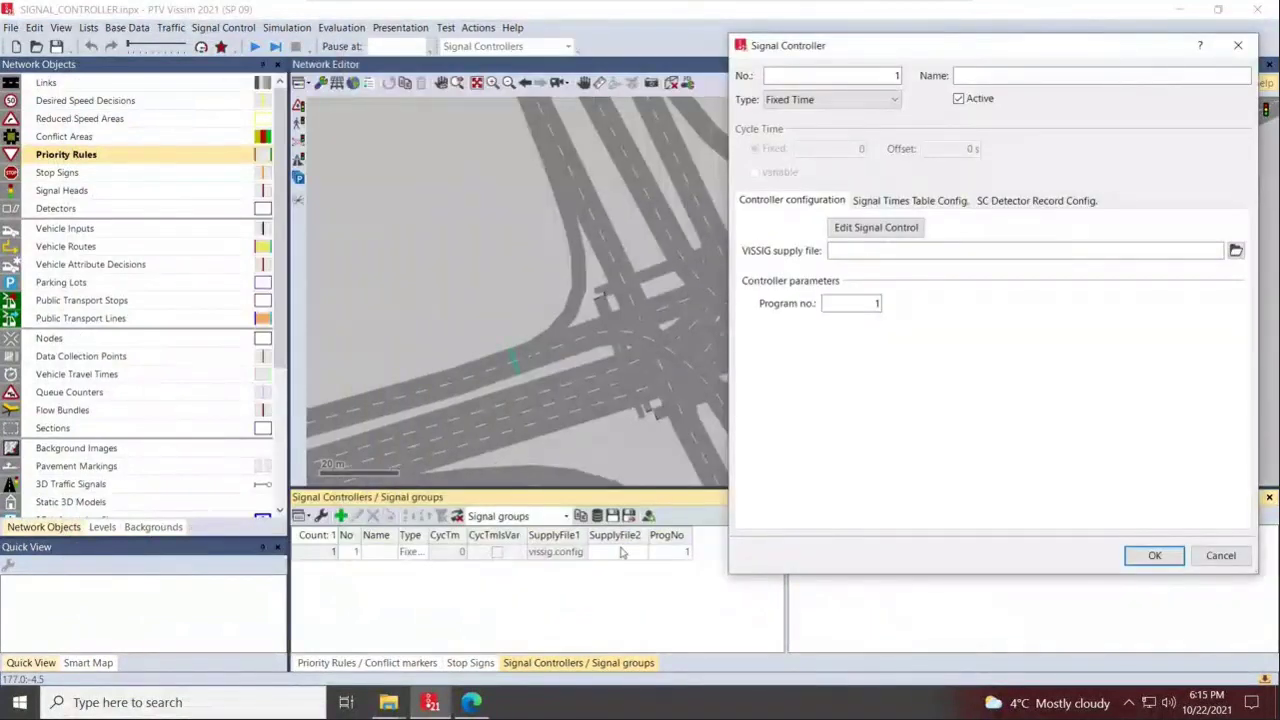
double_click(890, 75)
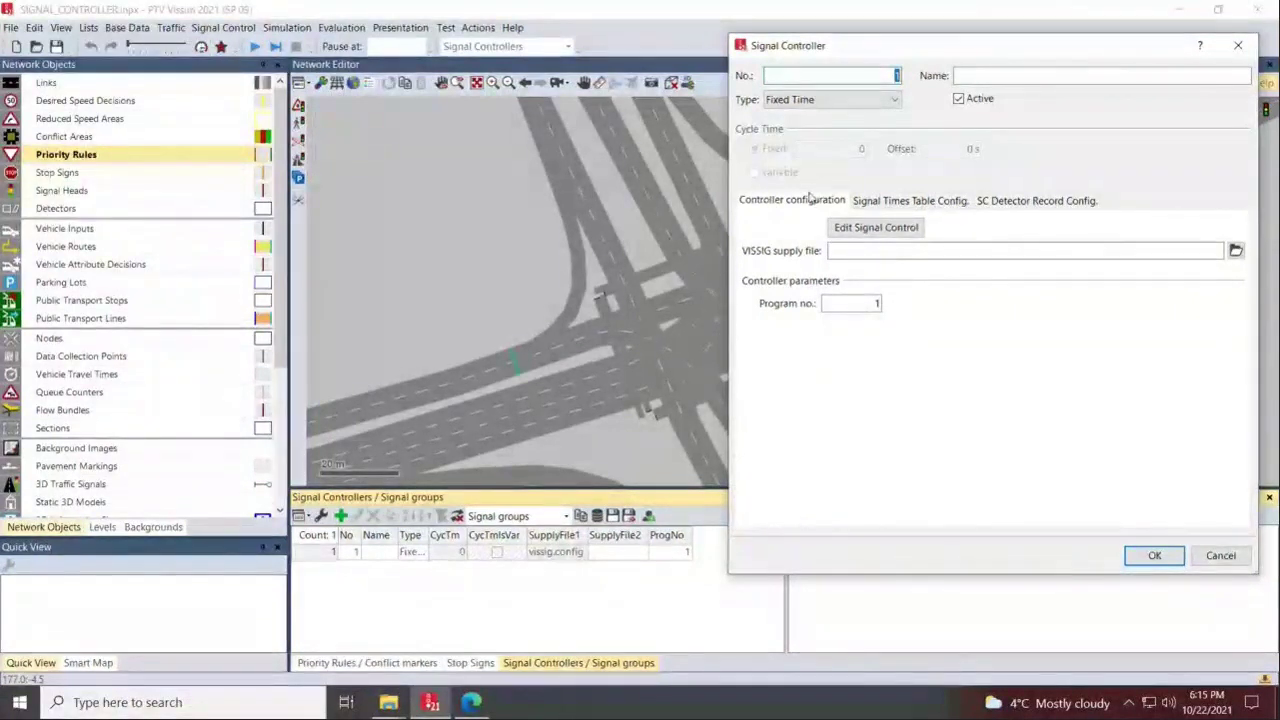
click(993, 76)
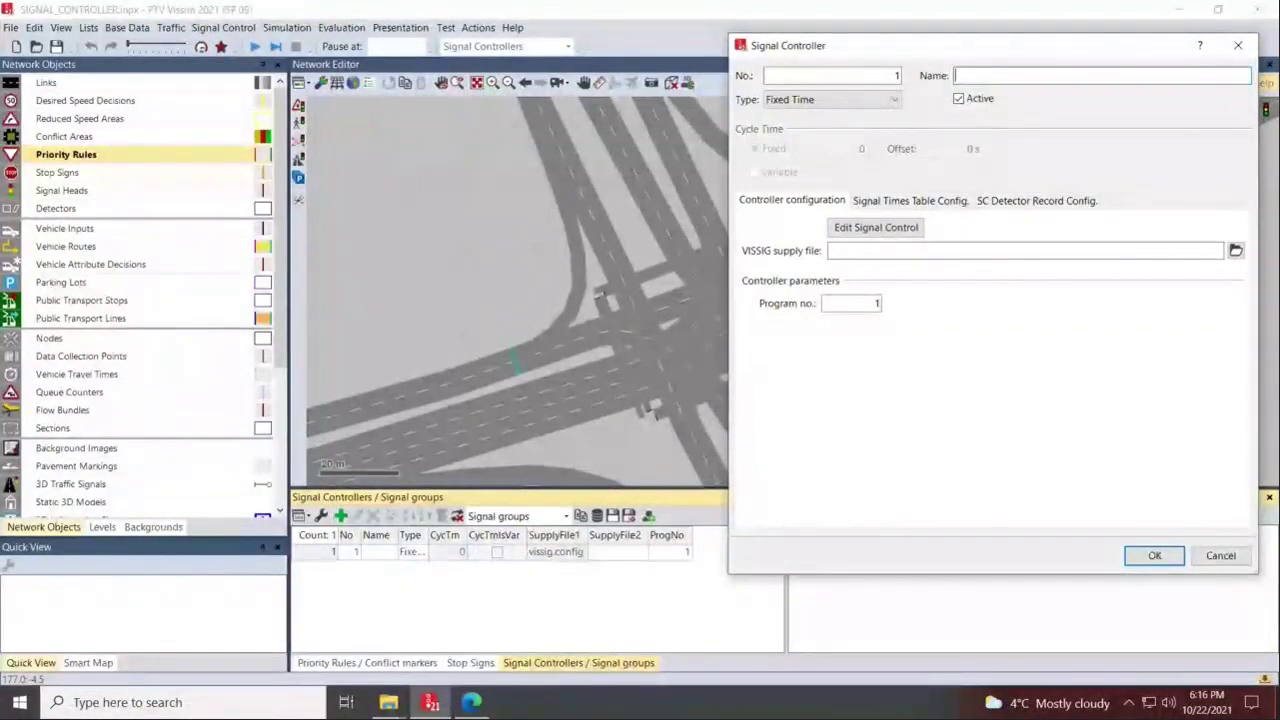
text(CHB-)
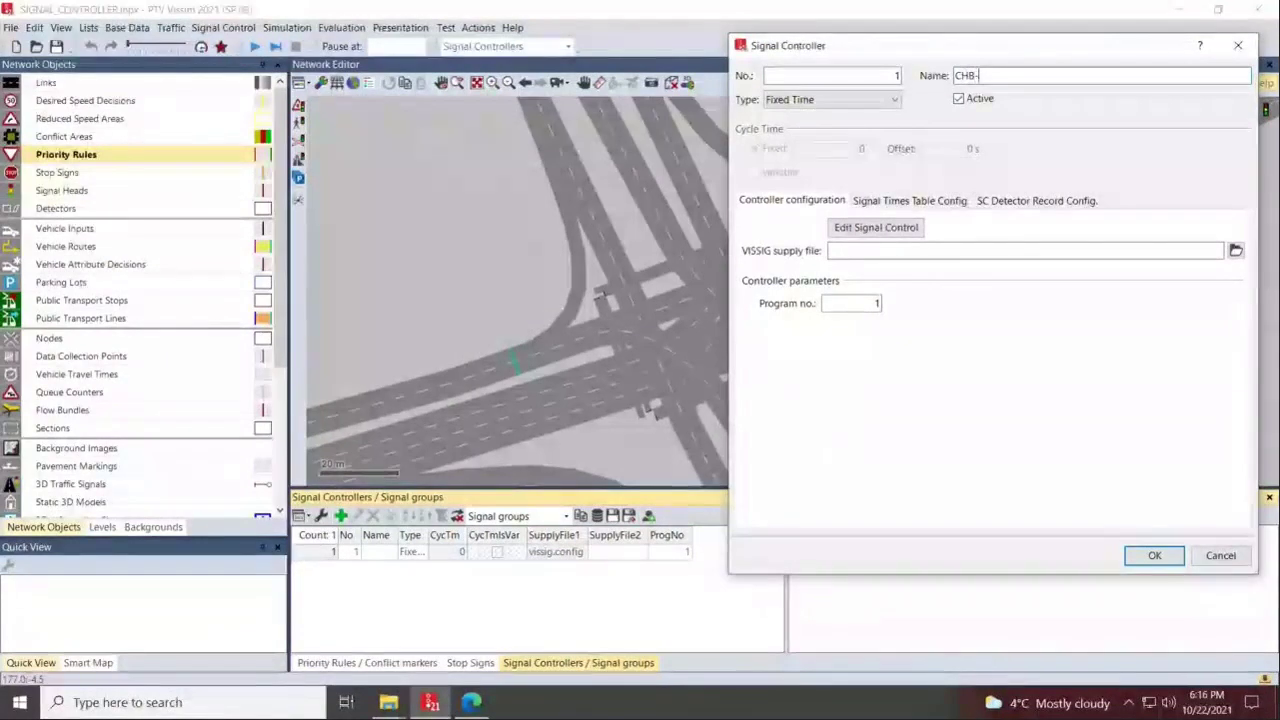
text(SARCEE)
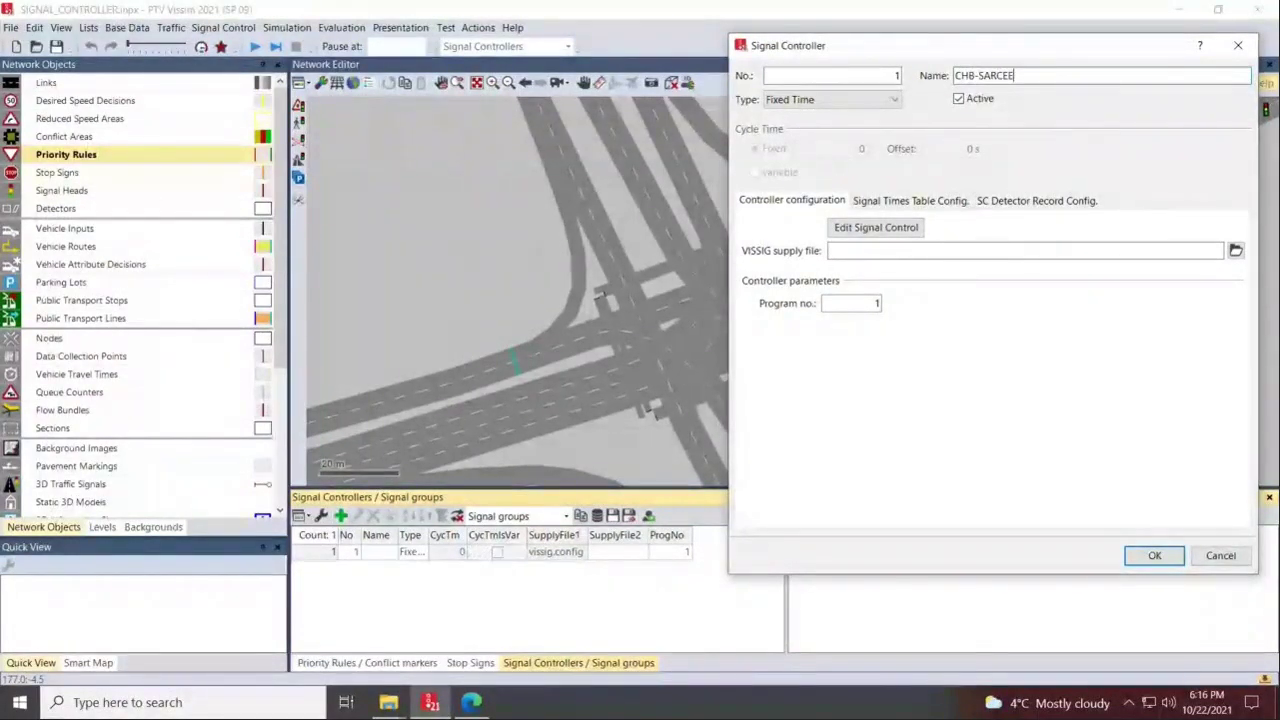
text( TR)
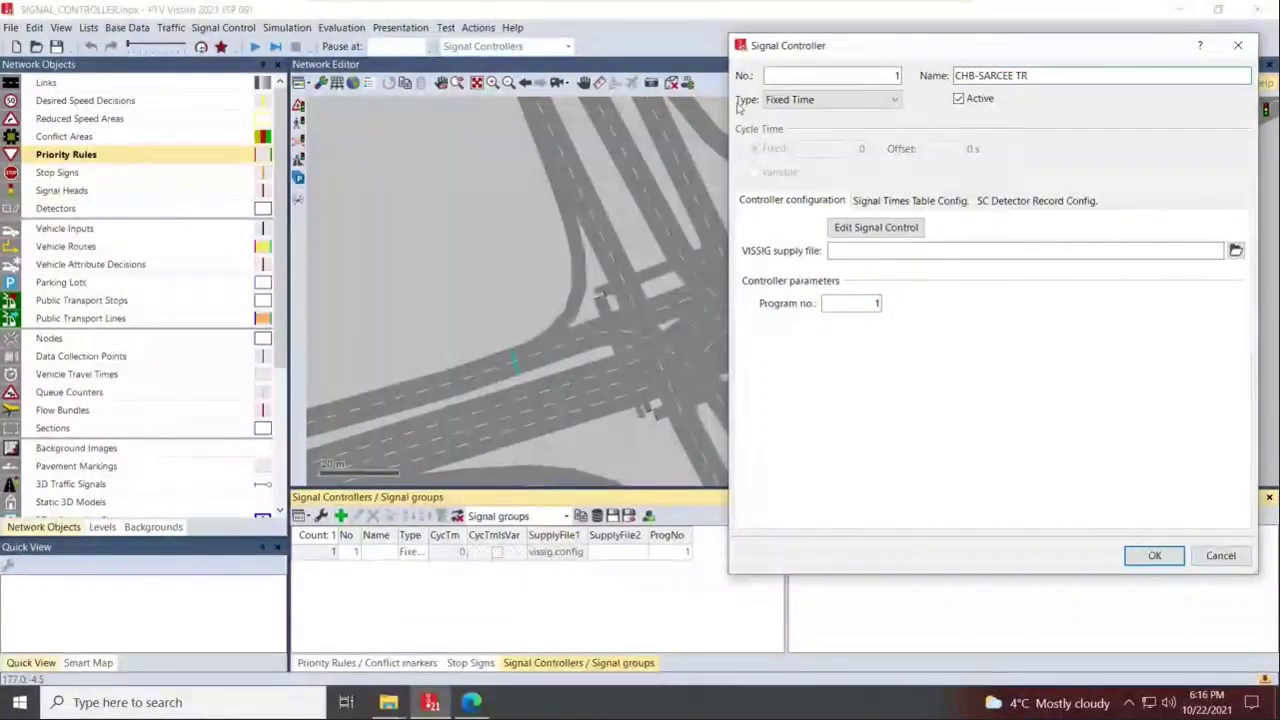
Change controller 1's type from Fixed Time to Ring Barrier Controller and confirm with OK
click(866, 101)
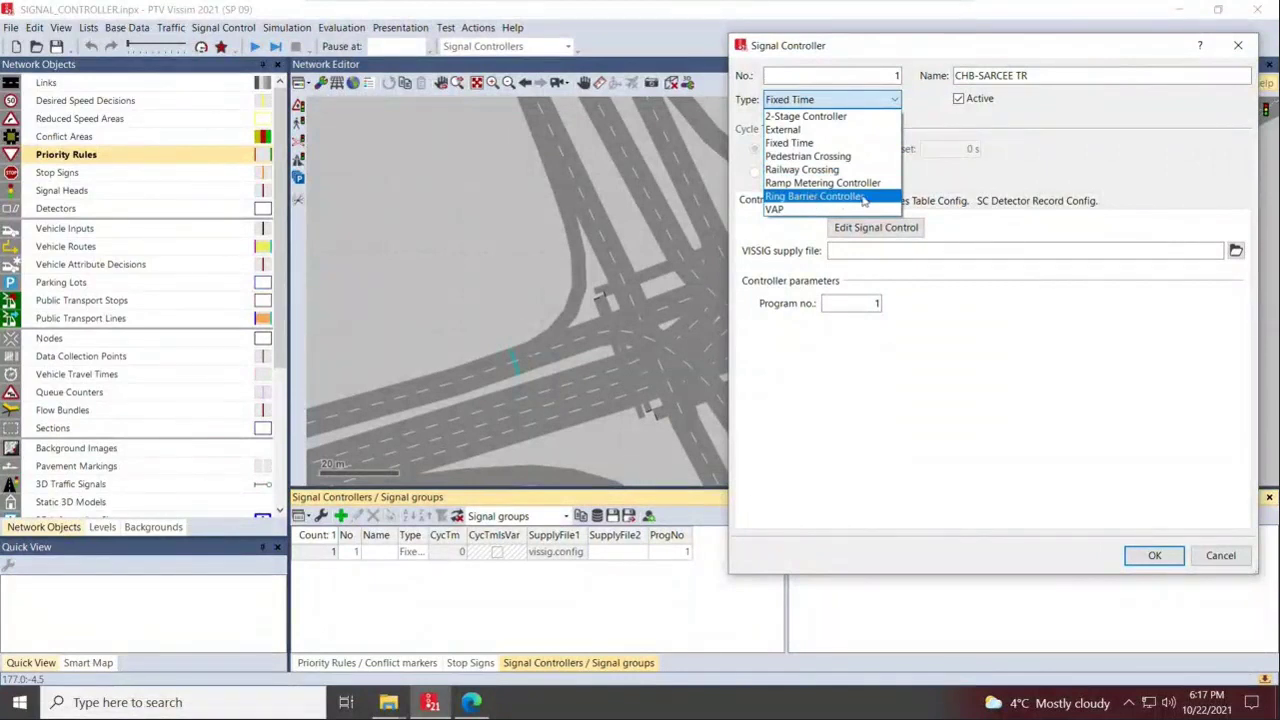
click(863, 197)
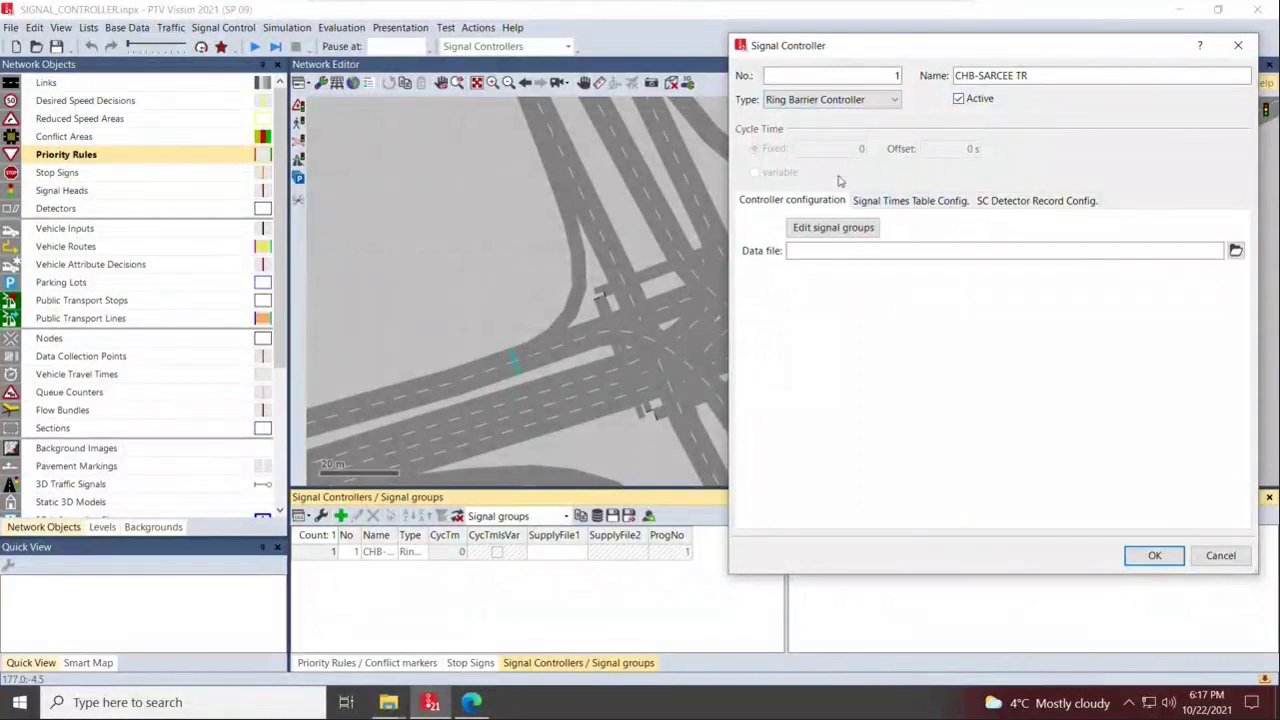
click(1160, 560)
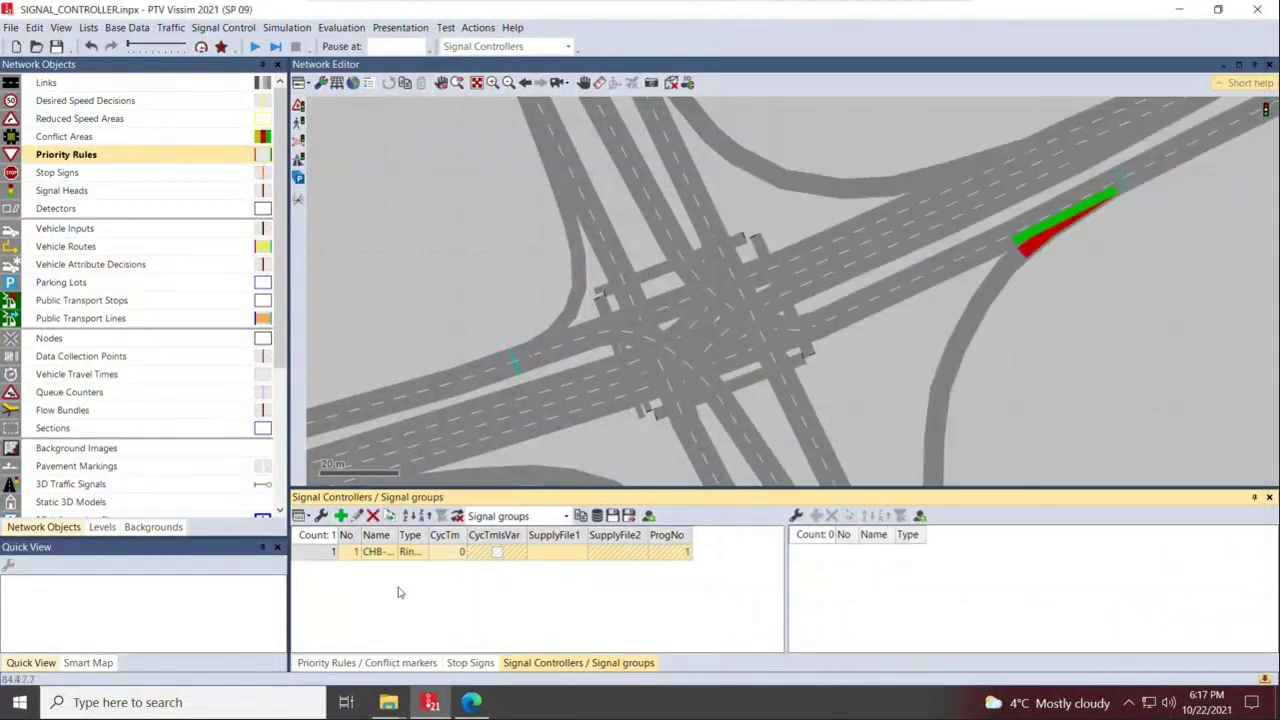
In File Explorer, go to Desktop > VISSIM TRAINING to see the SIGNAL_CONTROLLER .inp0, .inpx and .layx files
mouse_move(397, 703)
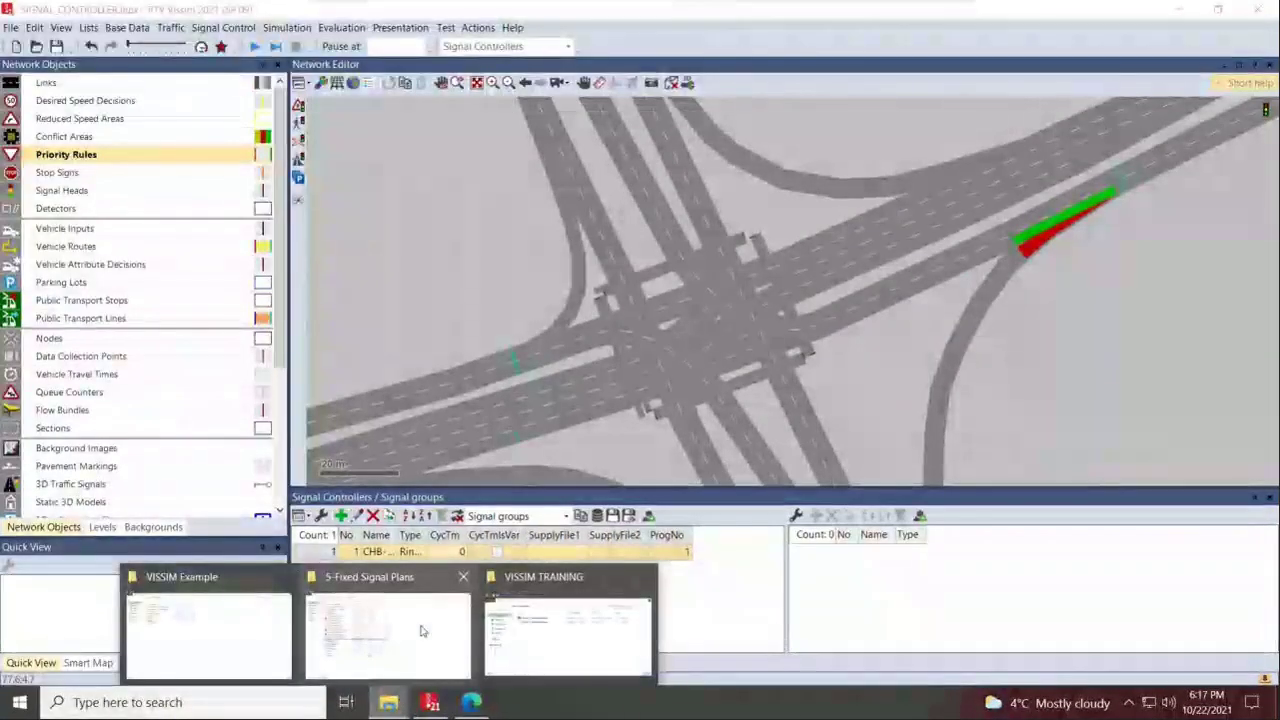
click(567, 630)
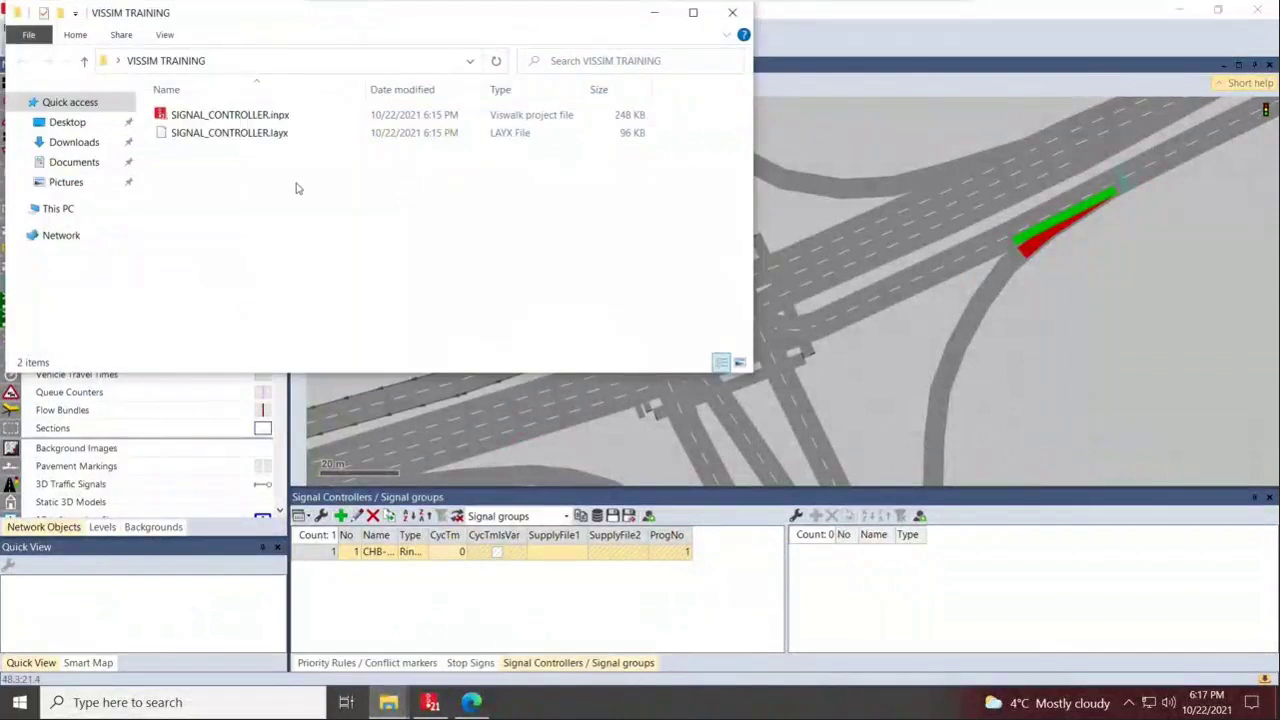
click(1175, 358)
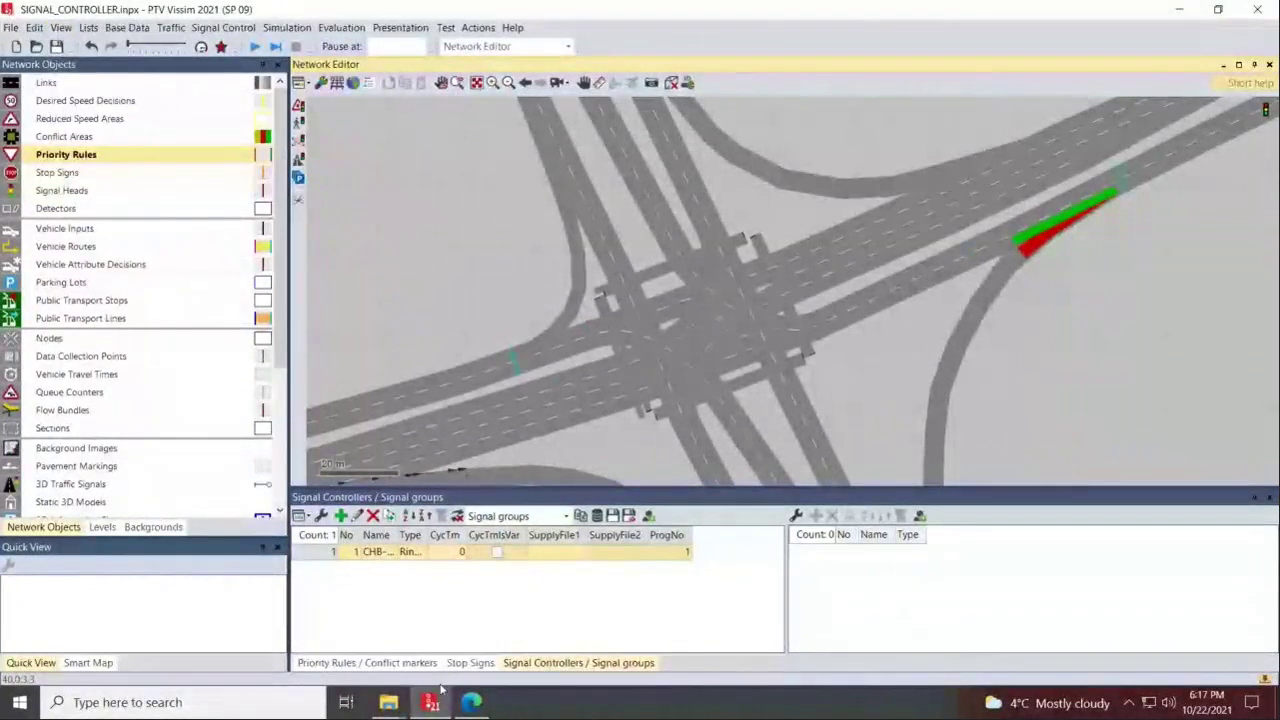
click(388, 702)
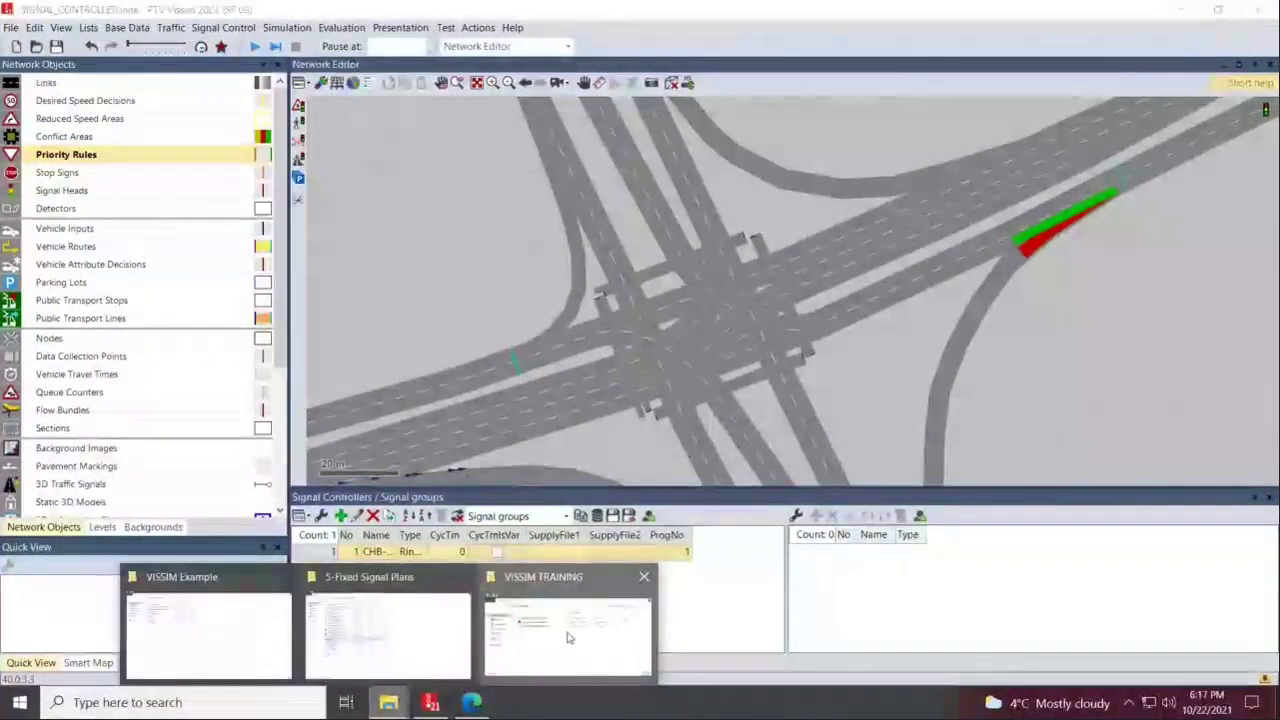
click(568, 637)
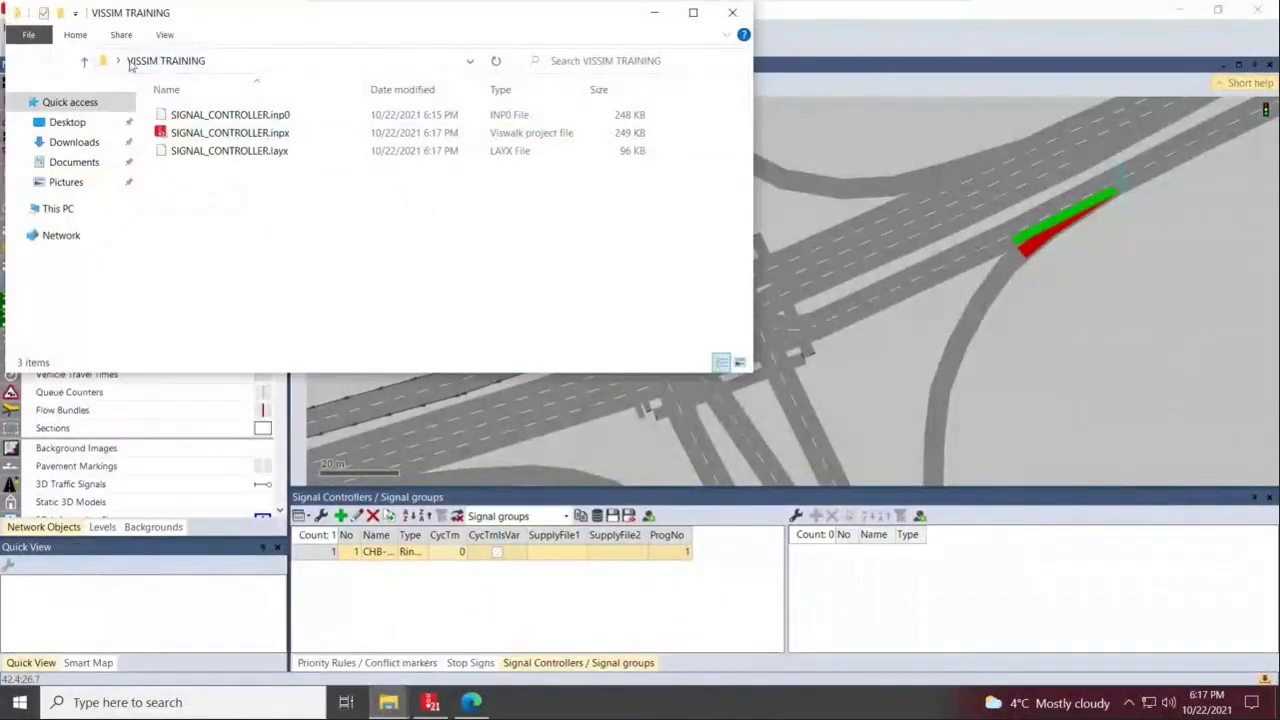
click(68, 122)
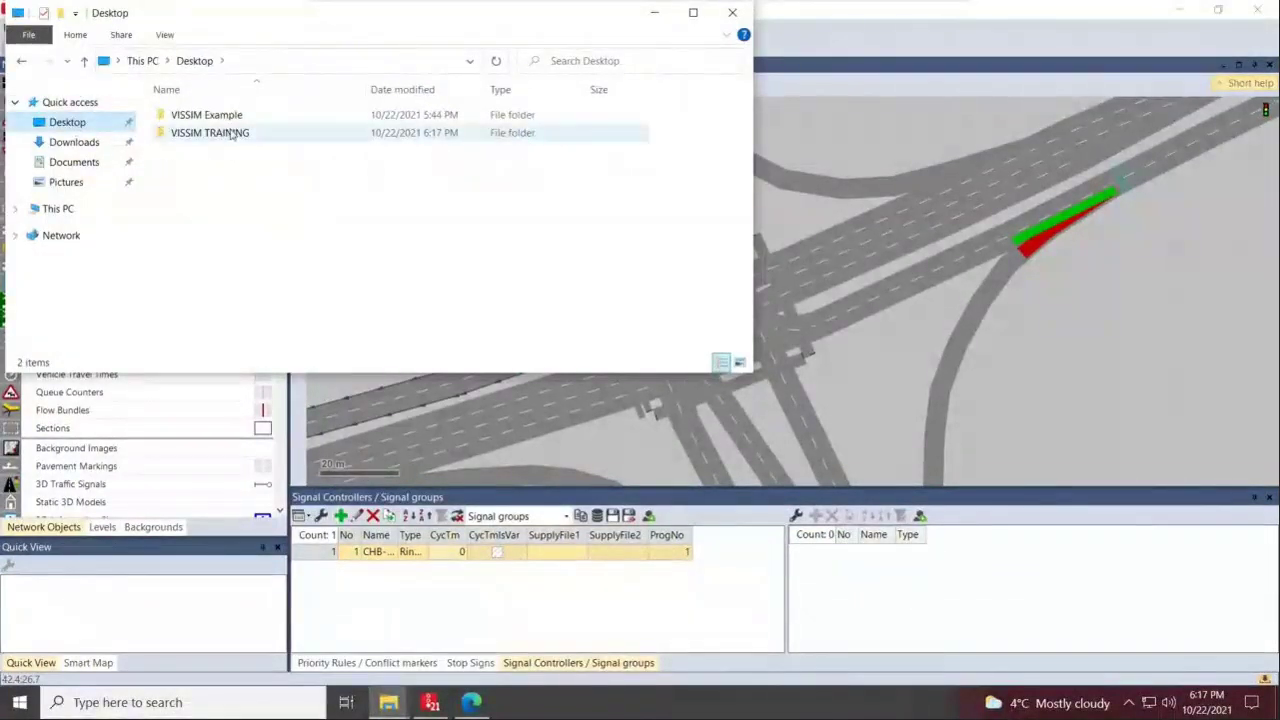
double_click(246, 136)
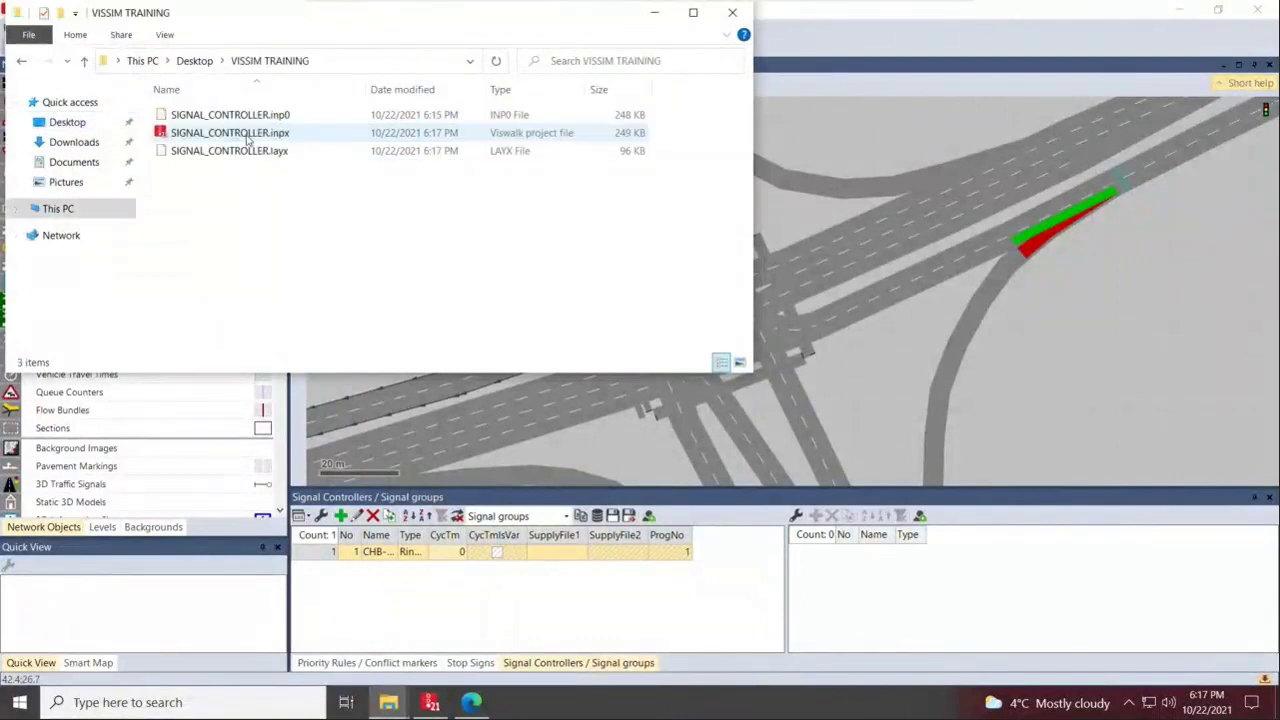
Edit controller CHB-SARCEE TR and launch the Ring Barrier Controller 01.70.04 editor via Edit signal groups
click(320, 560)
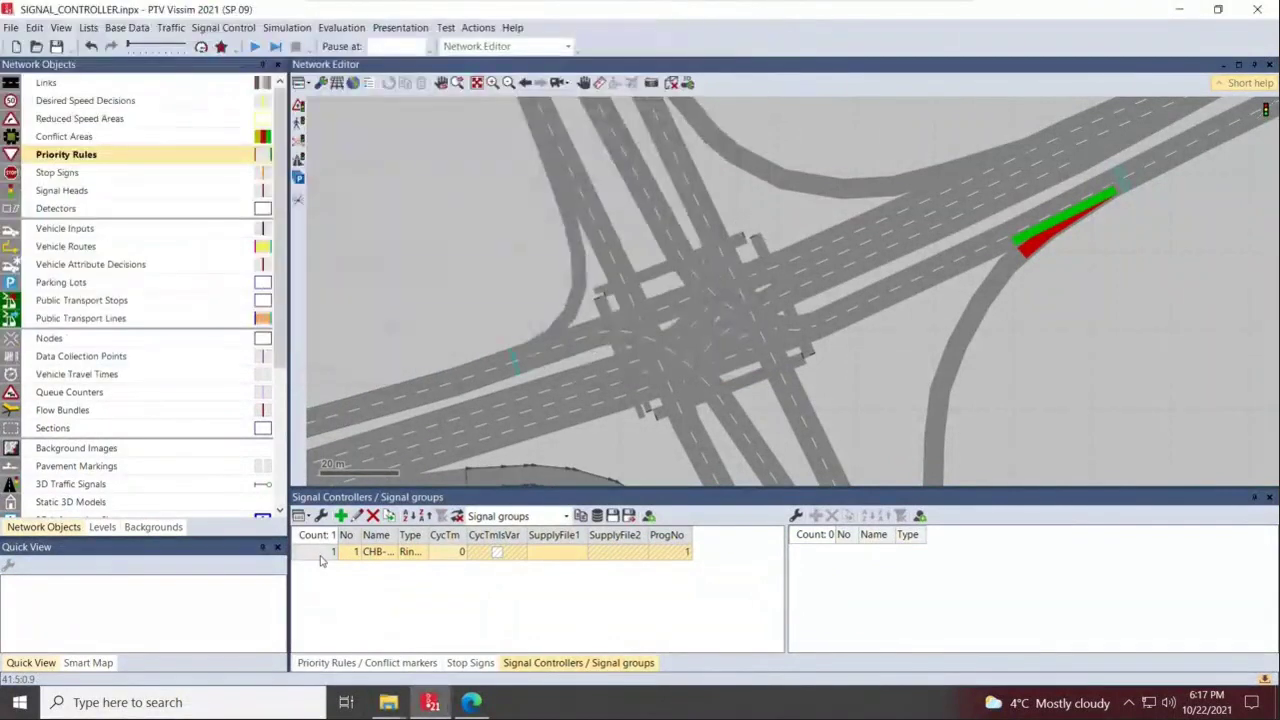
right_click(322, 558)
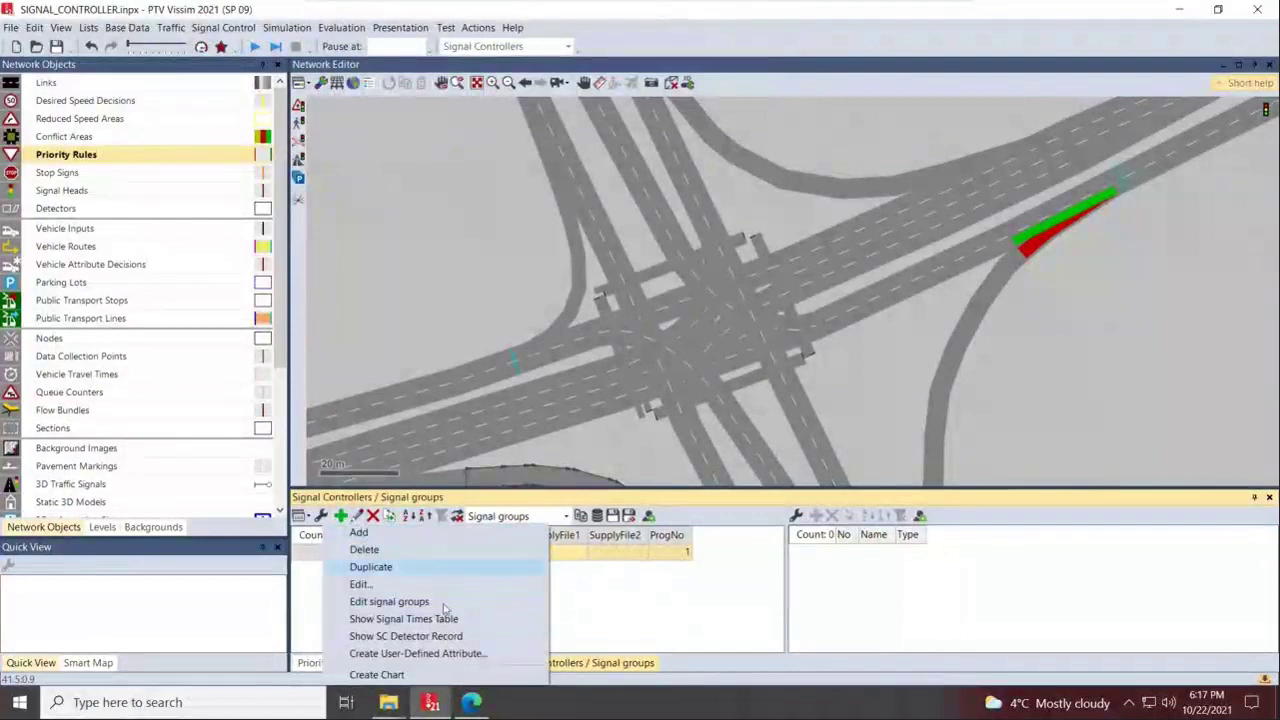
click(400, 585)
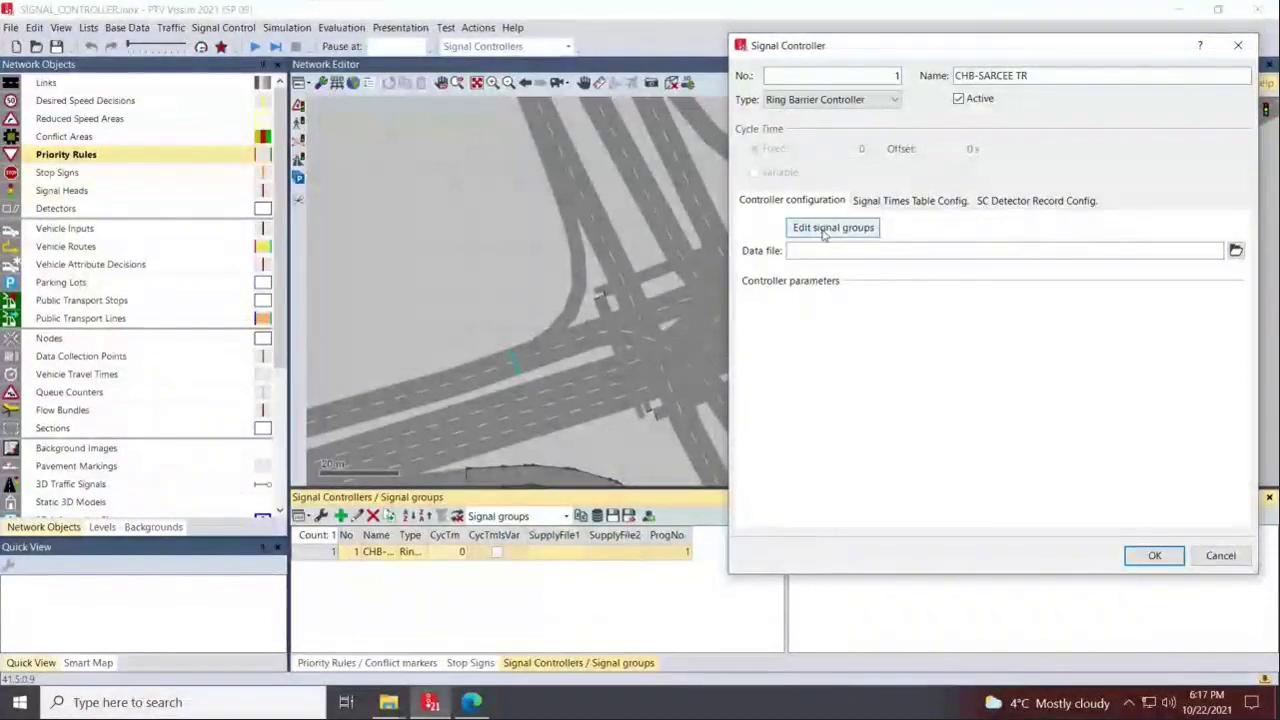
click(846, 230)
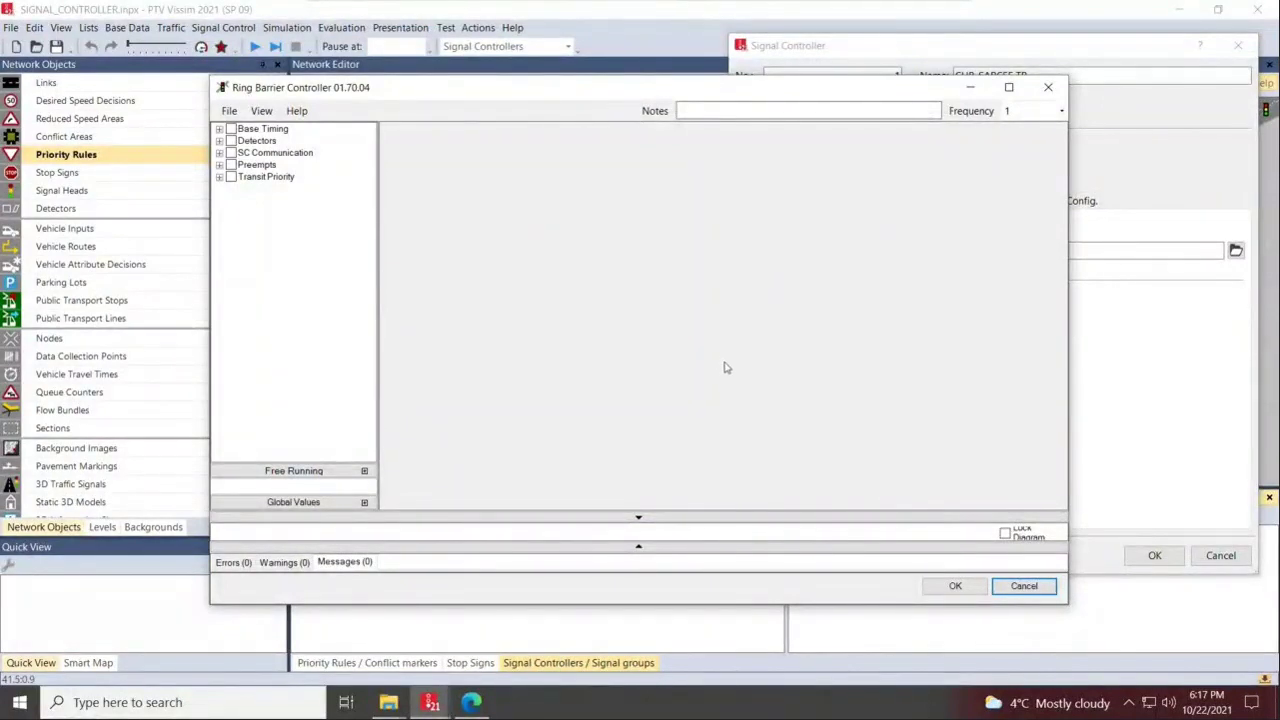
mouse_move(790, 3)
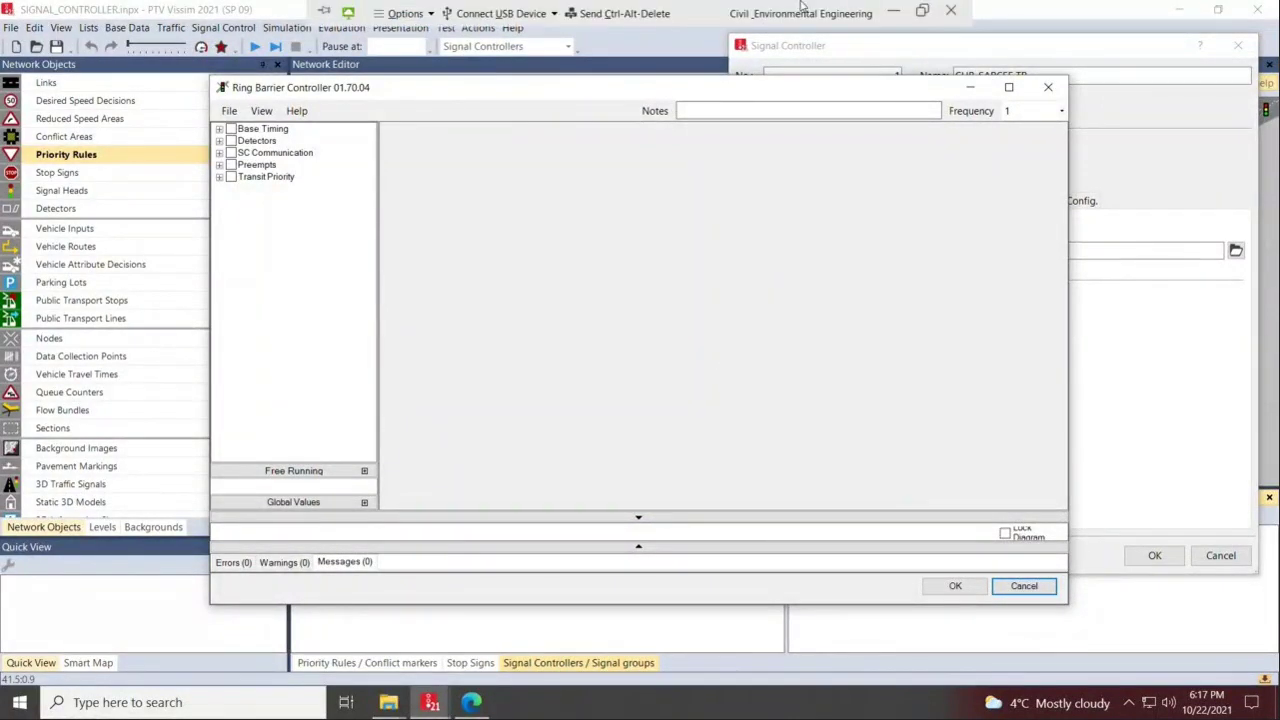
Confirm the ring barrier editor and save its data as CHB-SARCEE.rbc in VISSIM TRAINING
click(954, 588)
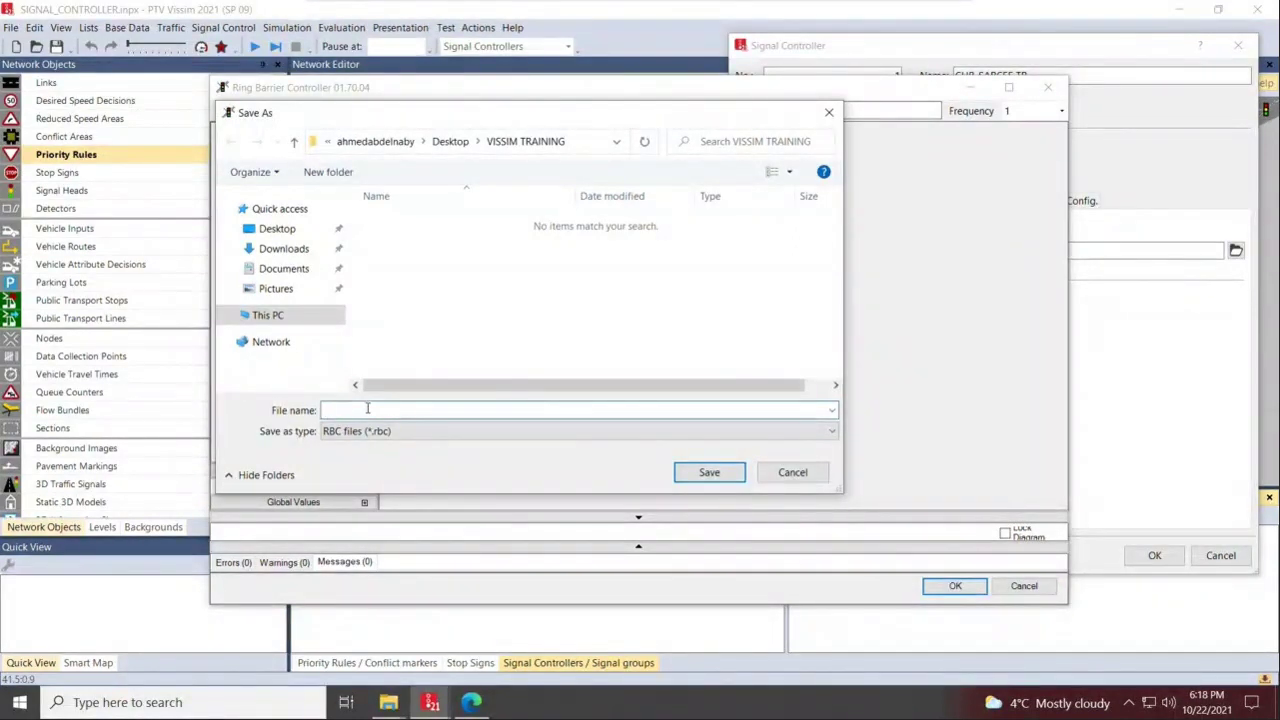
text(CHB-SAR)
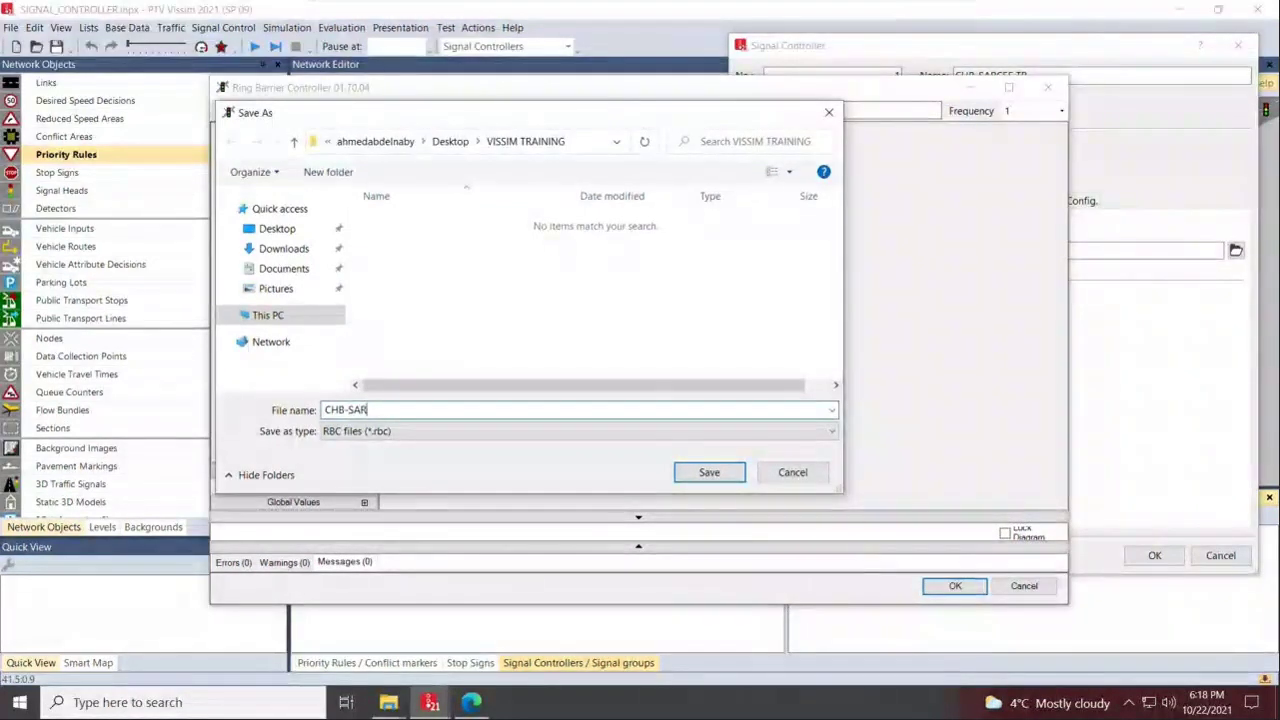
text(CEE)
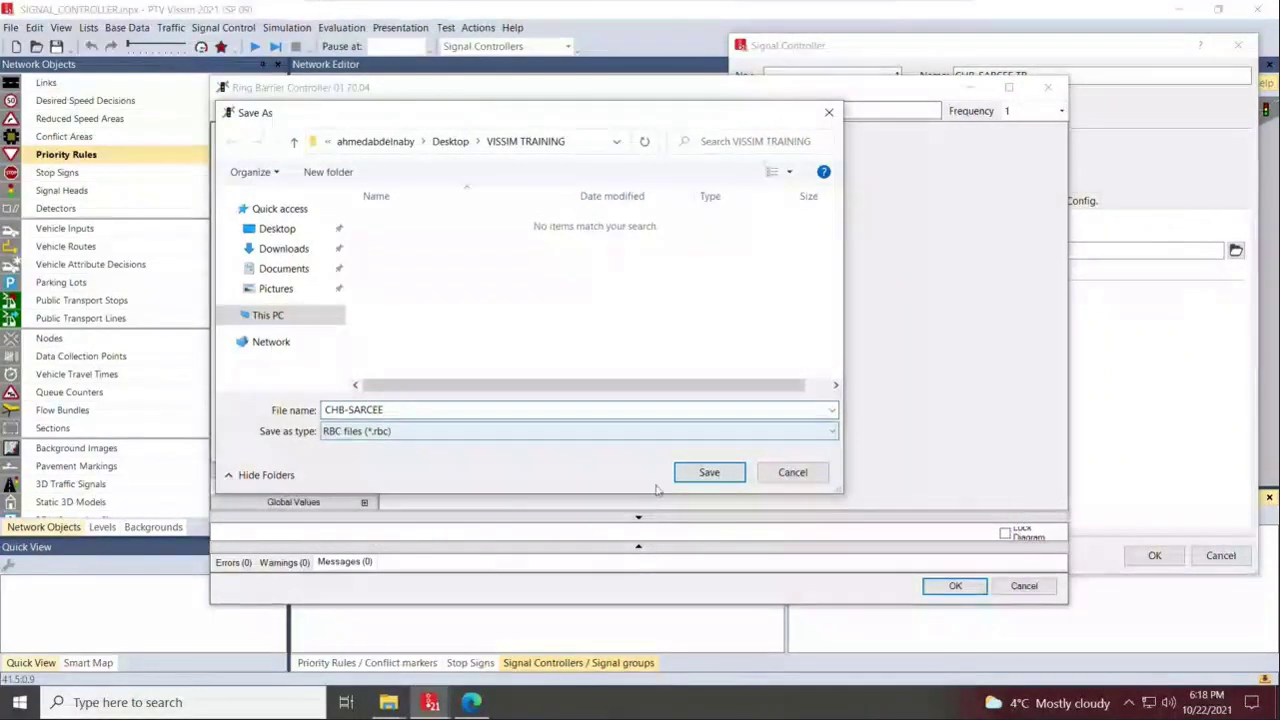
click(703, 476)
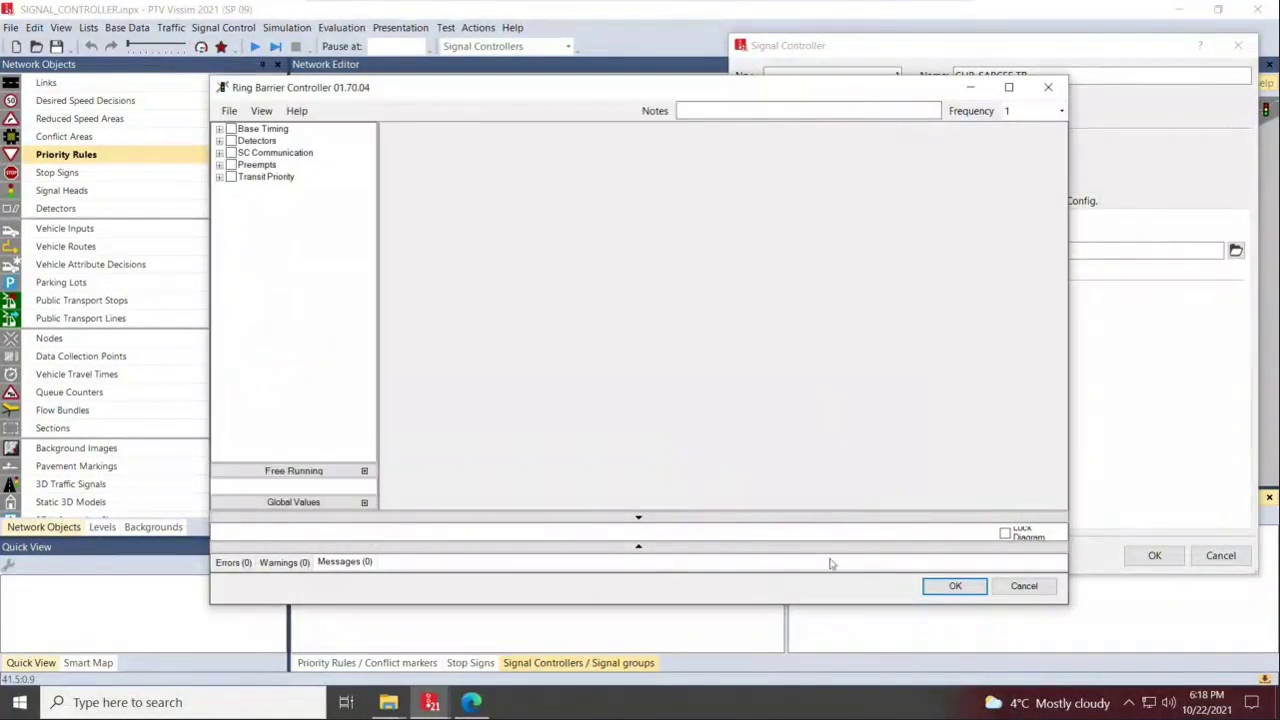
Verify CHB-SARCEE.rbc and CHB-SARCEE.rbc.bak in VISSIM TRAINING, then close controller 1's settings with OK
click(955, 586)
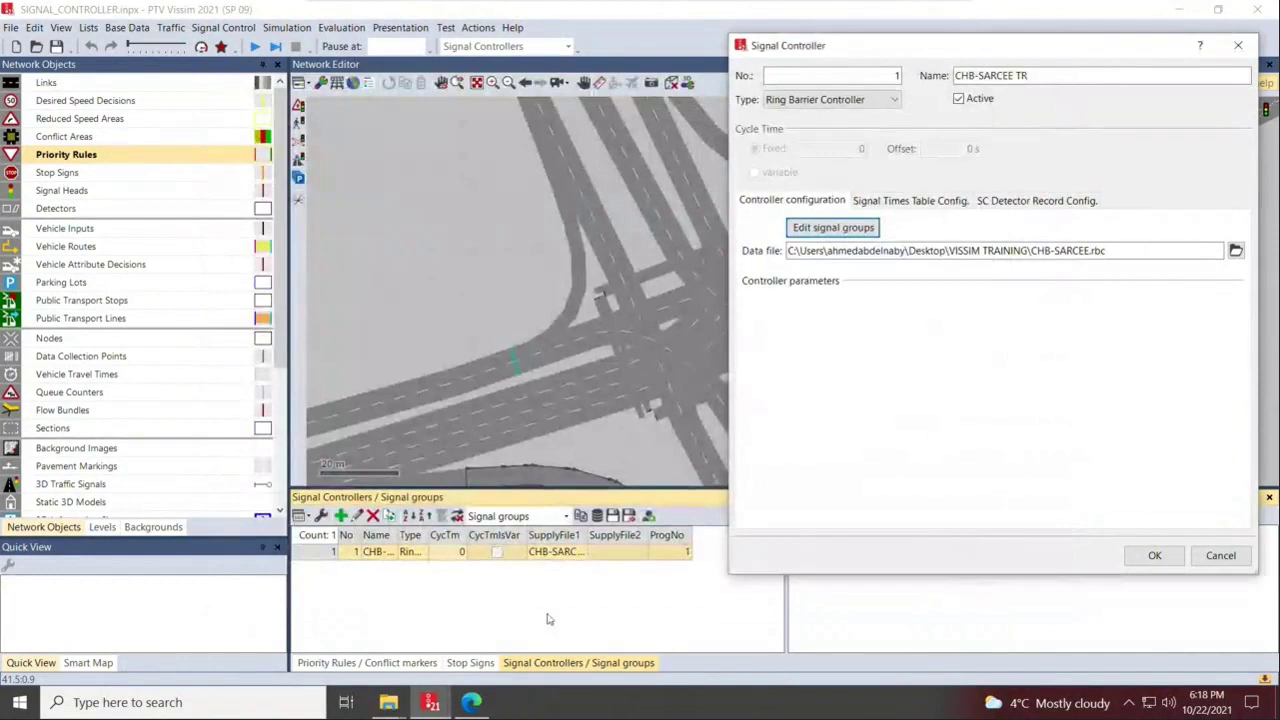
click(394, 704)
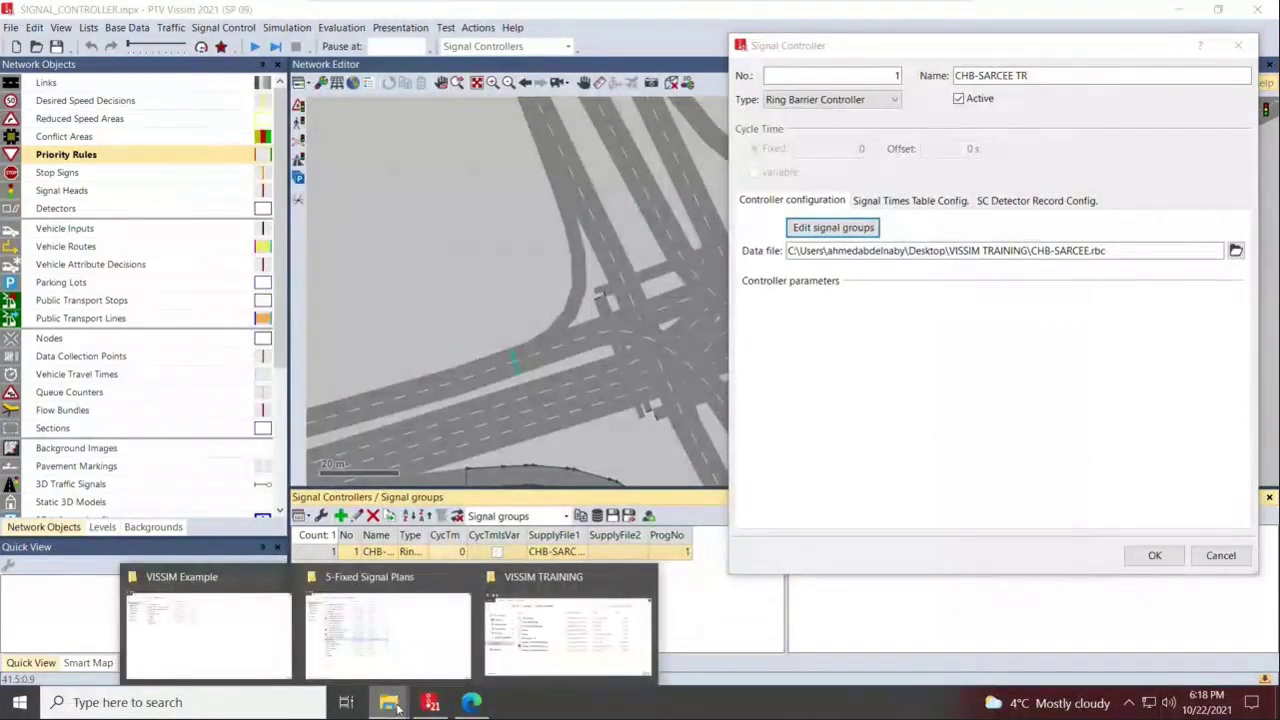
click(548, 640)
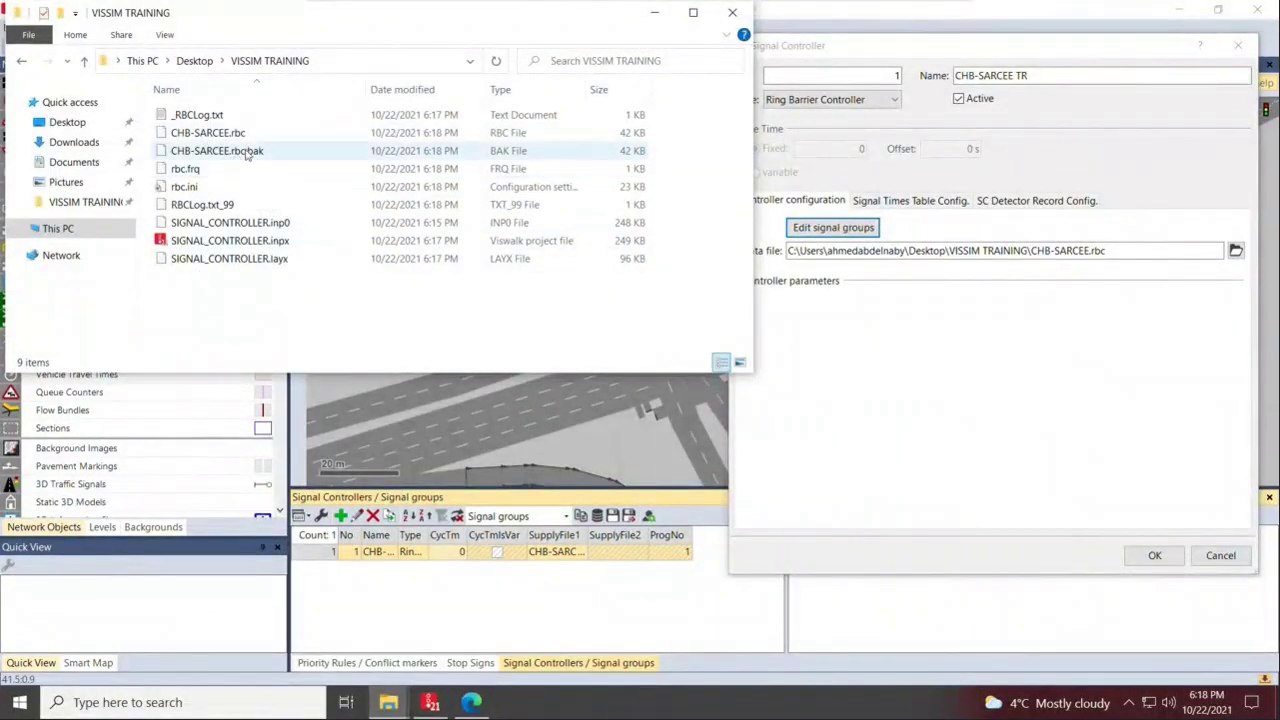
click(281, 156)
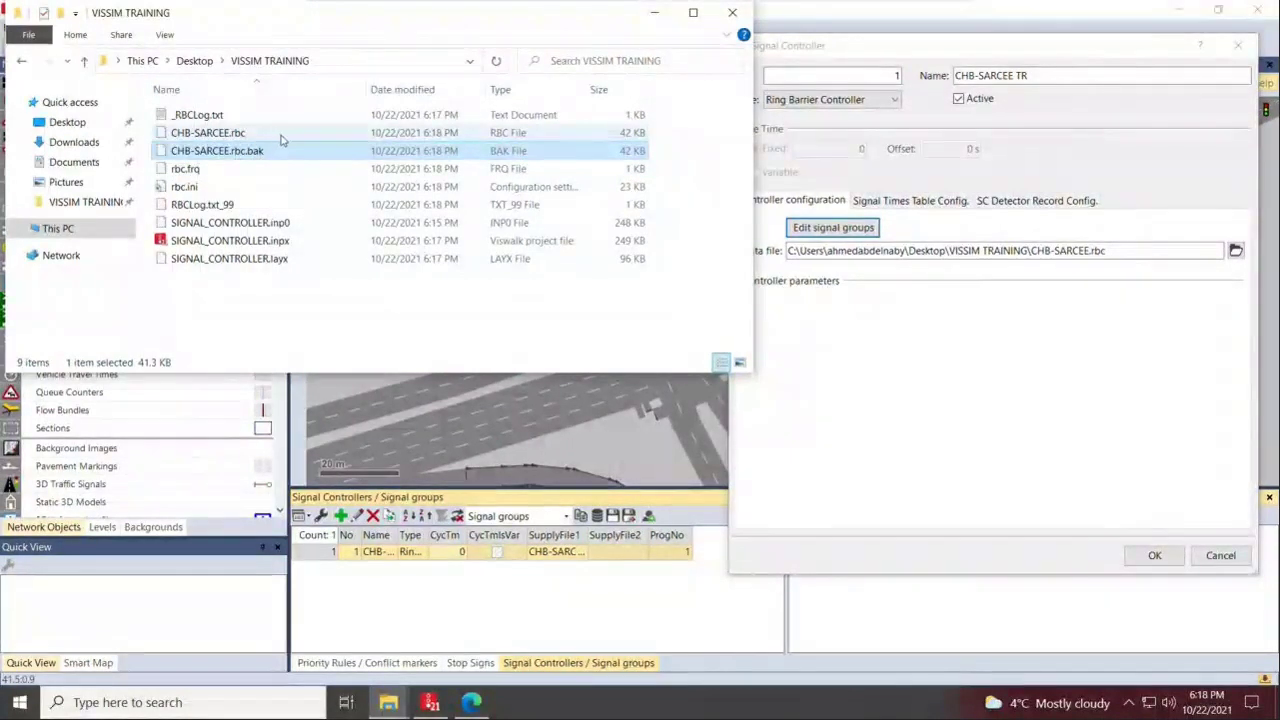
click(280, 139)
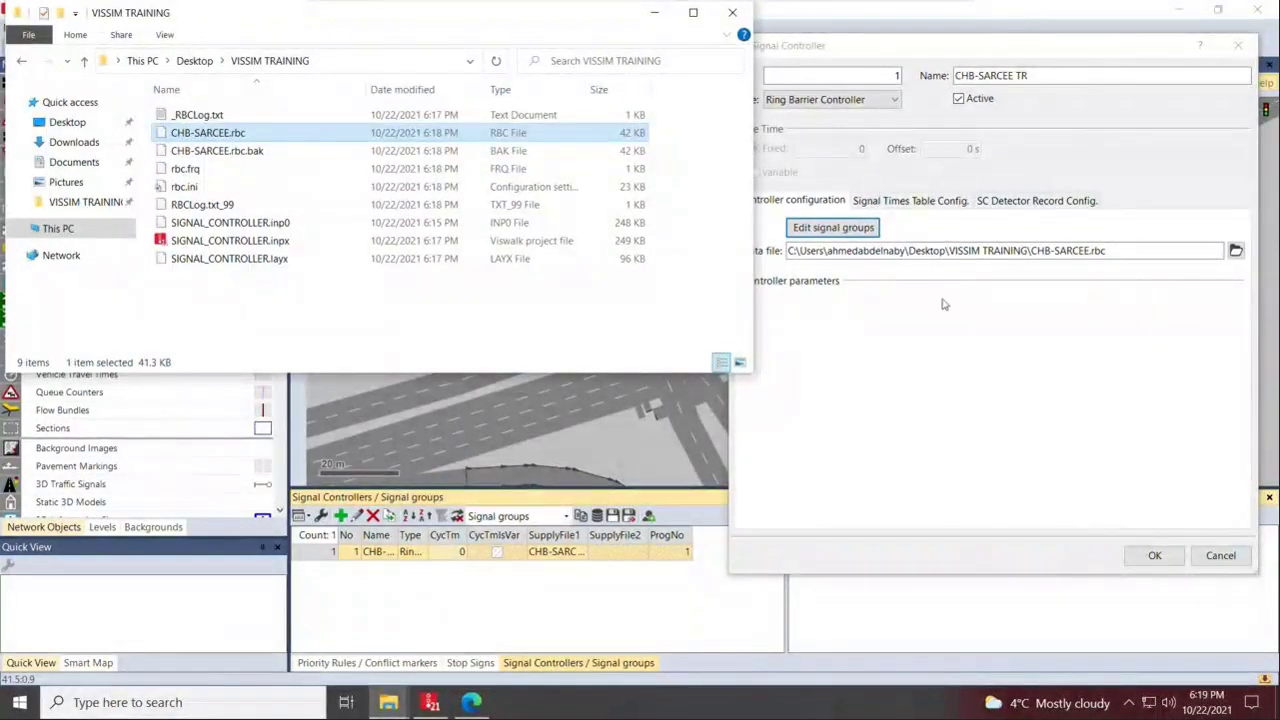
click(1157, 558)
click(1155, 556)
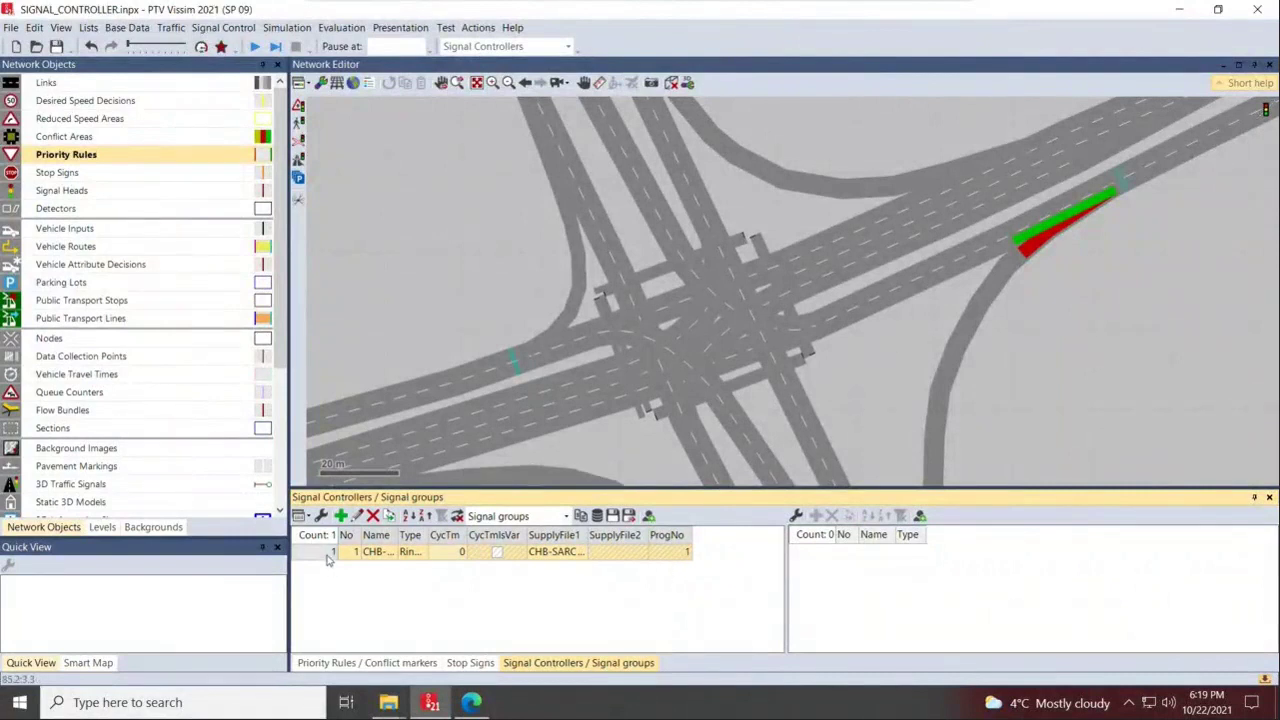
Reopen the Signal Controller settings for CHB-SARCEE TR from the Signal Controllers list
drag(854, 403, 743, 371)
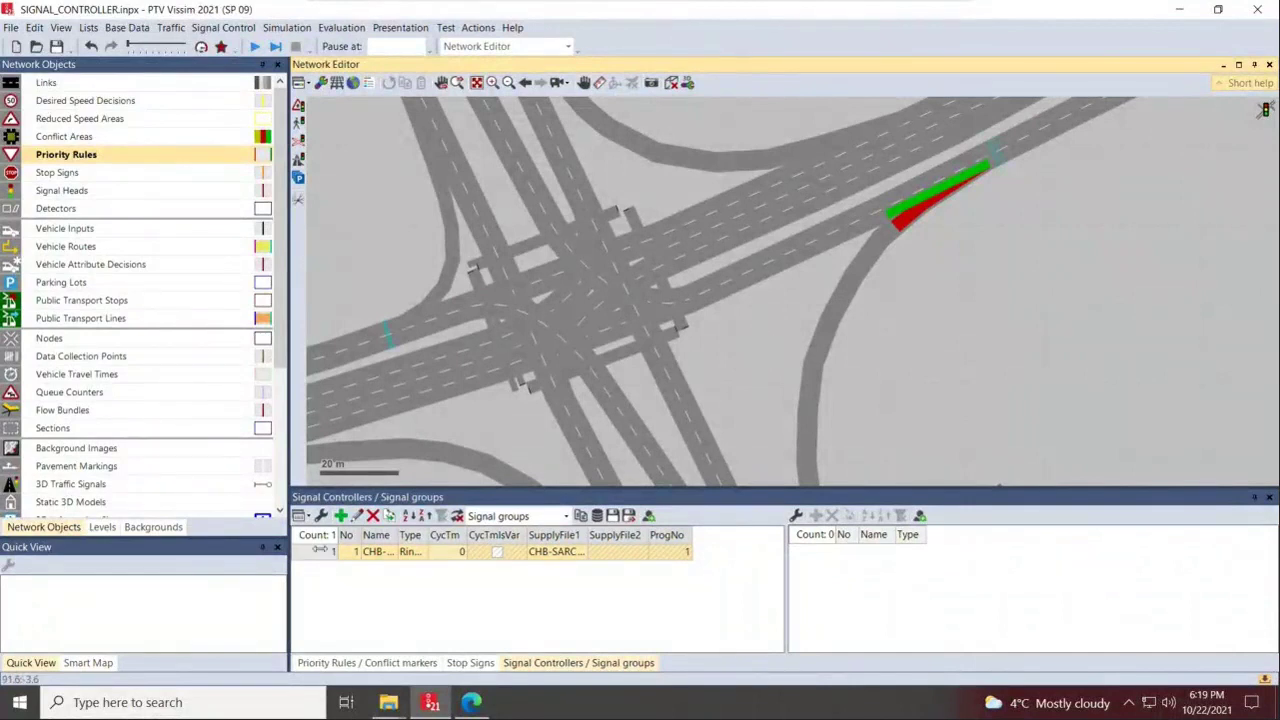
right_click(318, 558)
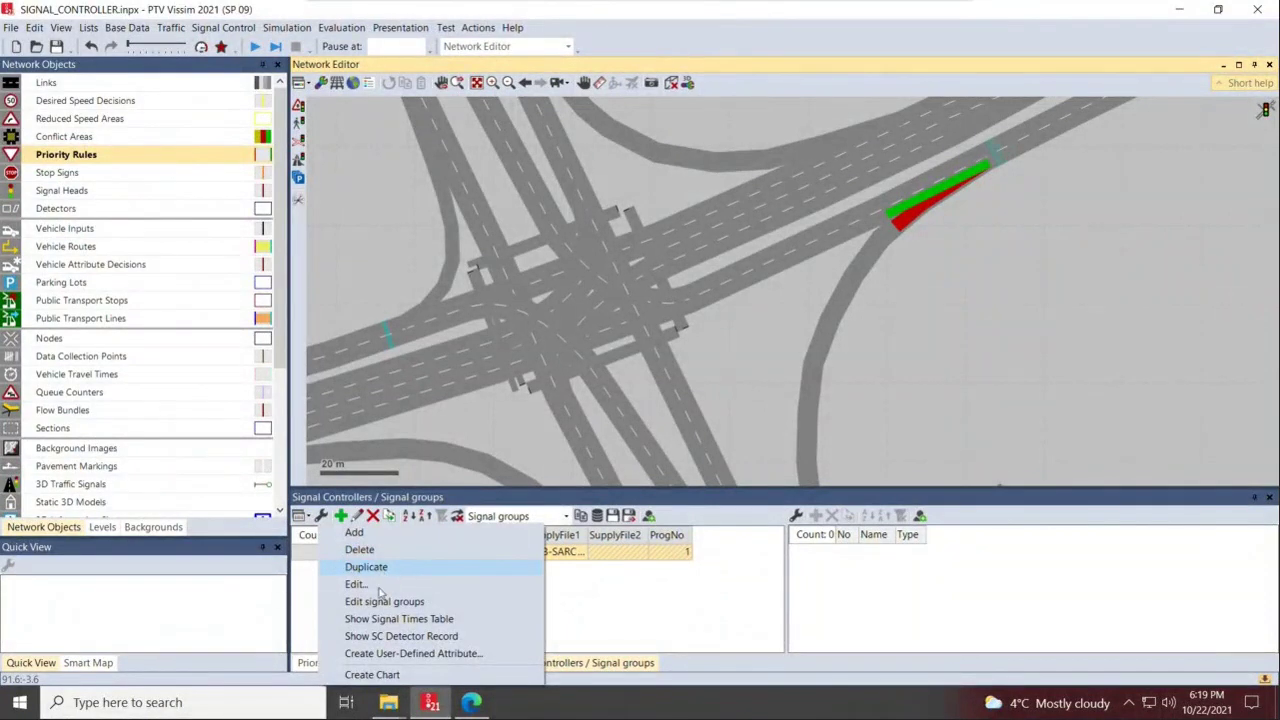
click(309, 560)
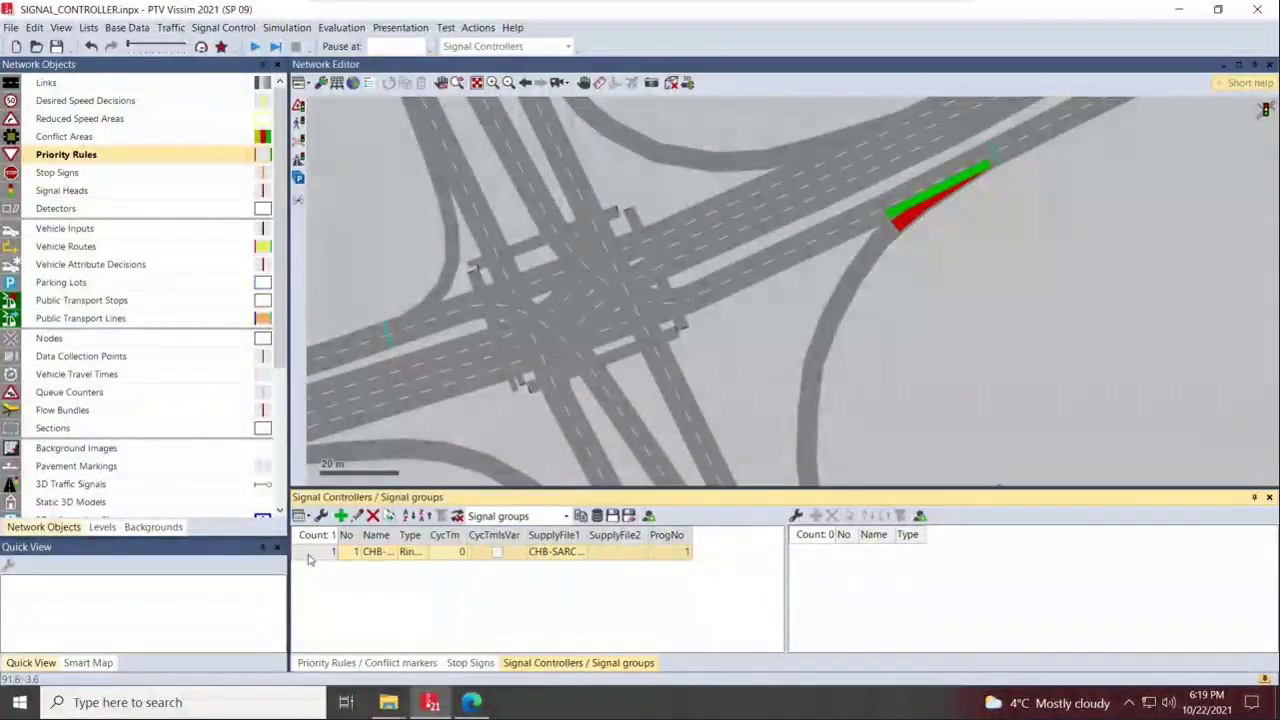
right_click(309, 560)
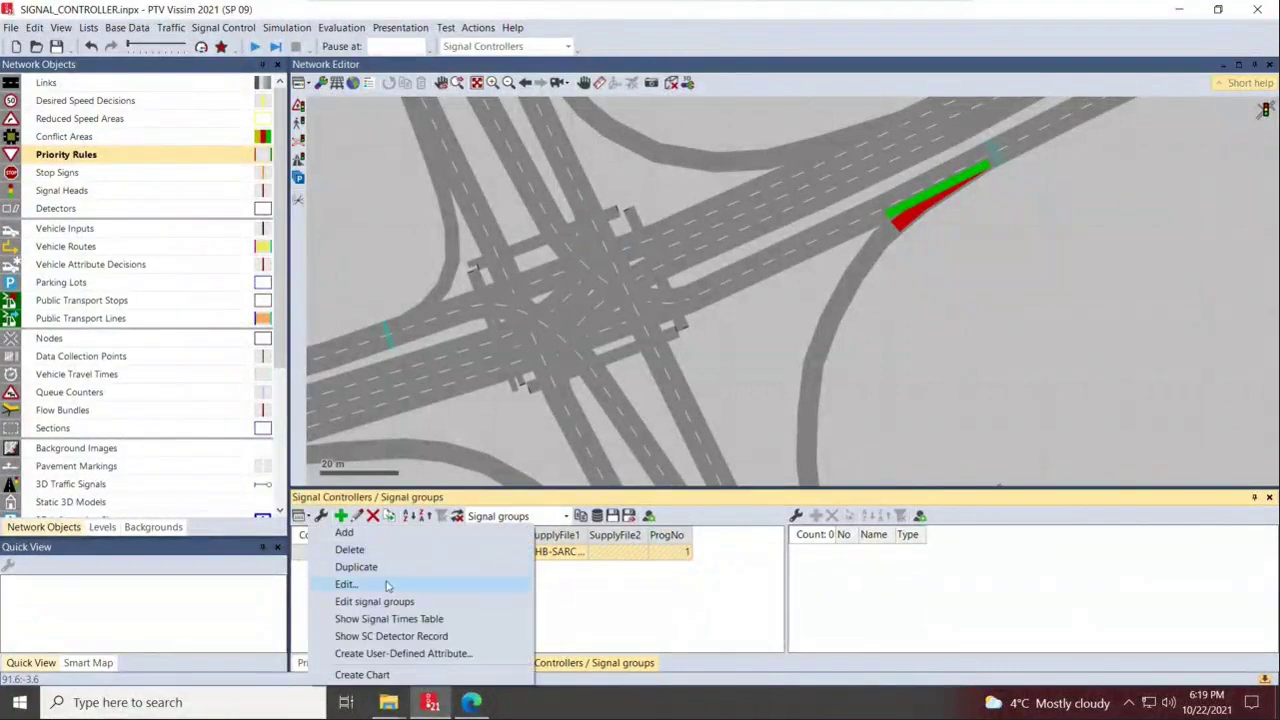
click(345, 584)
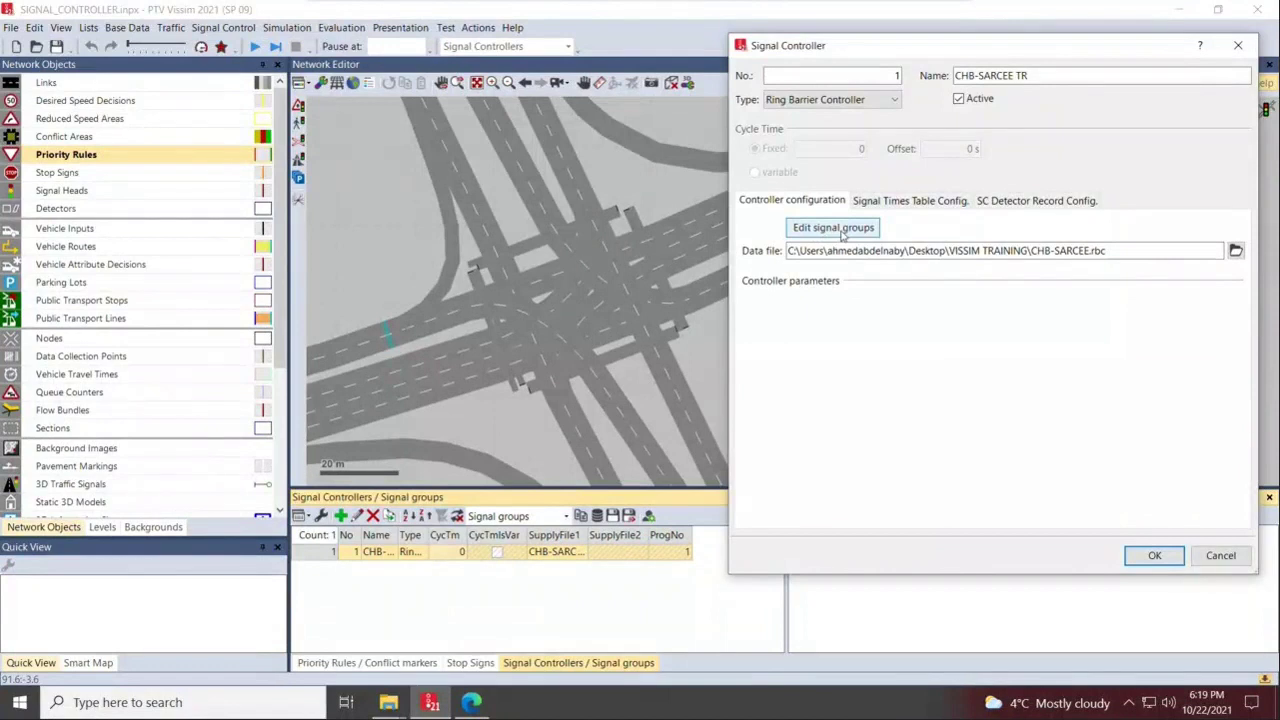
Open the ring barrier editor, enable Base Timing, and inspect the SG Number, SG Name and Min Green cells
click(843, 228)
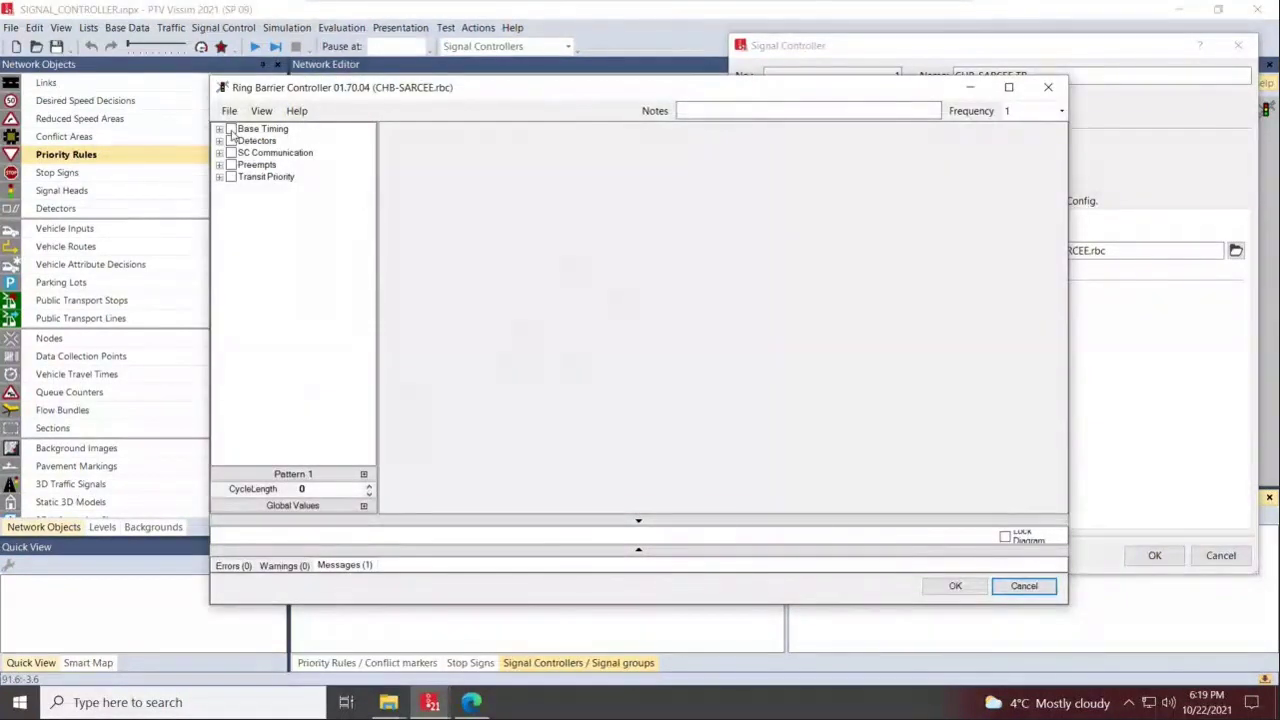
click(231, 129)
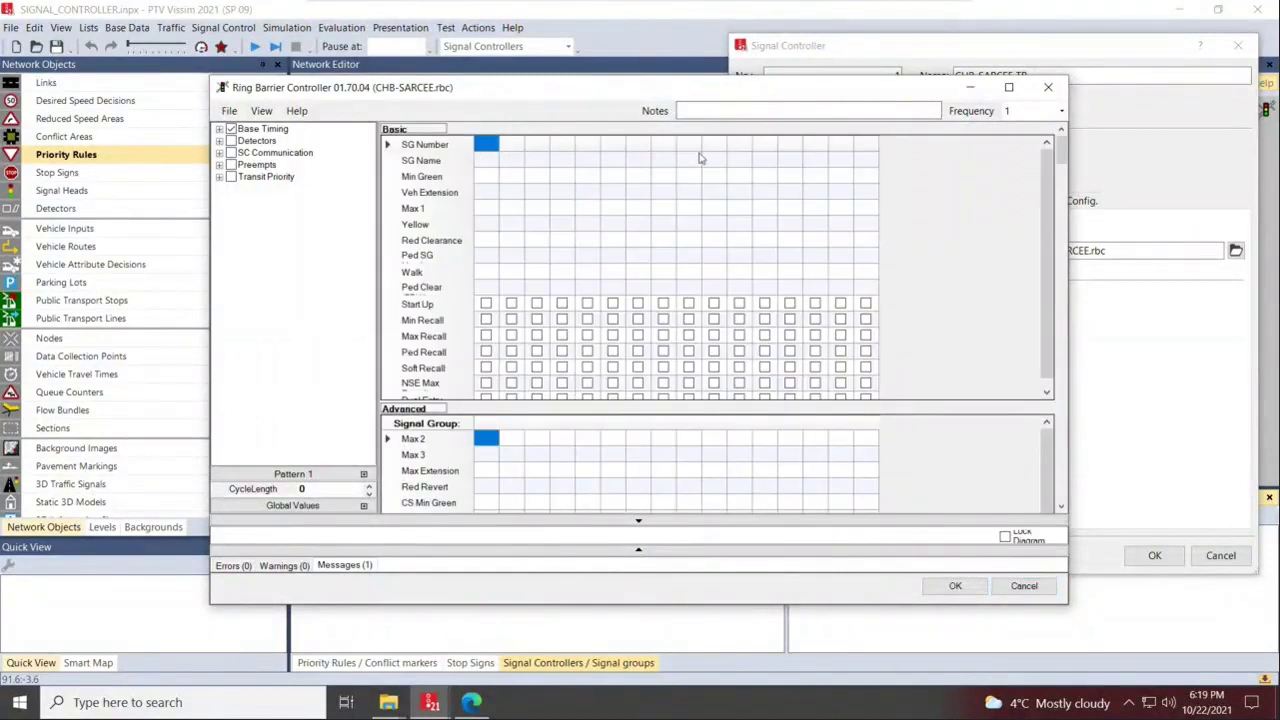
click(487, 146)
key(Return)
click(509, 161)
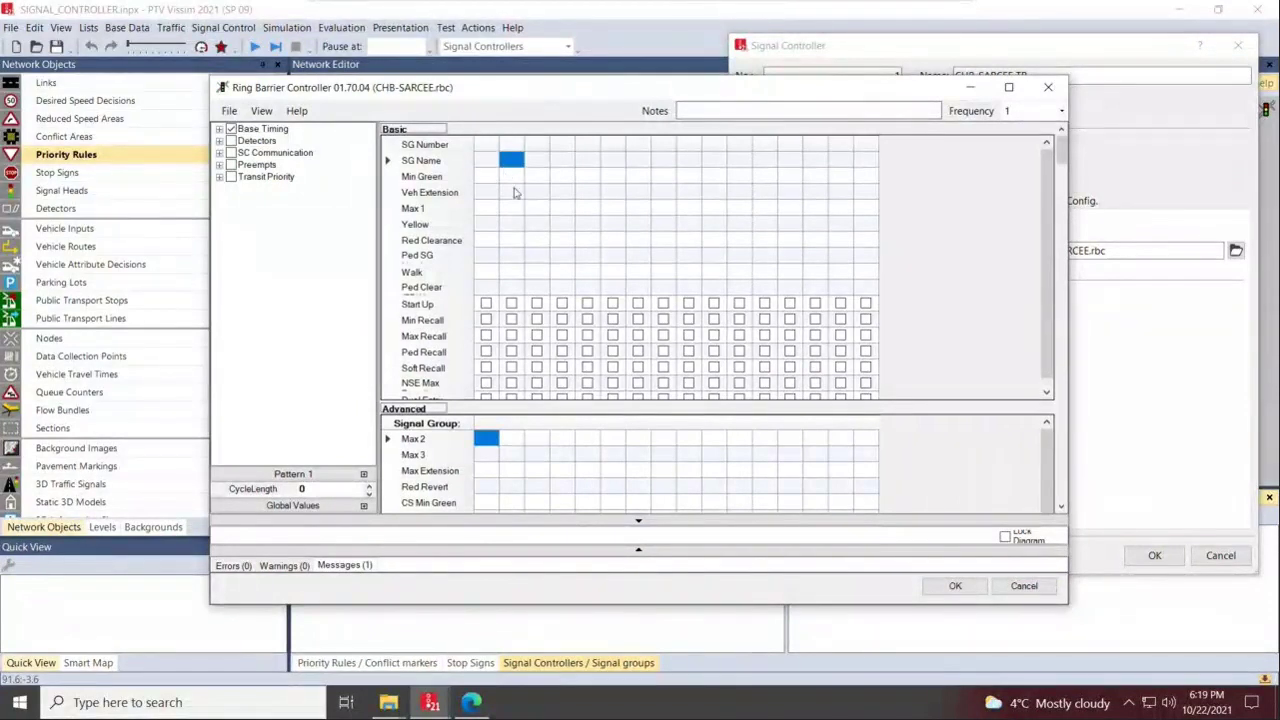
click(662, 176)
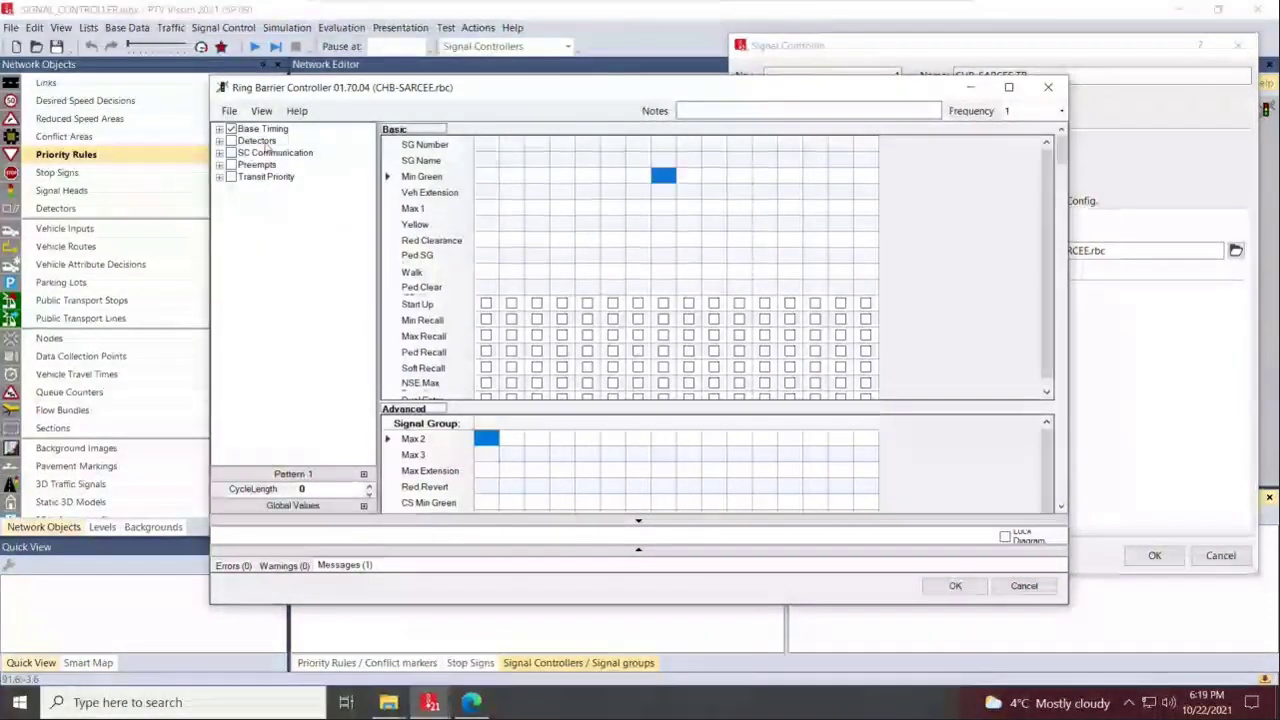
Expand Detectors > Vehicle to view the Veh Detectors grid, then collapse it again
click(219, 141)
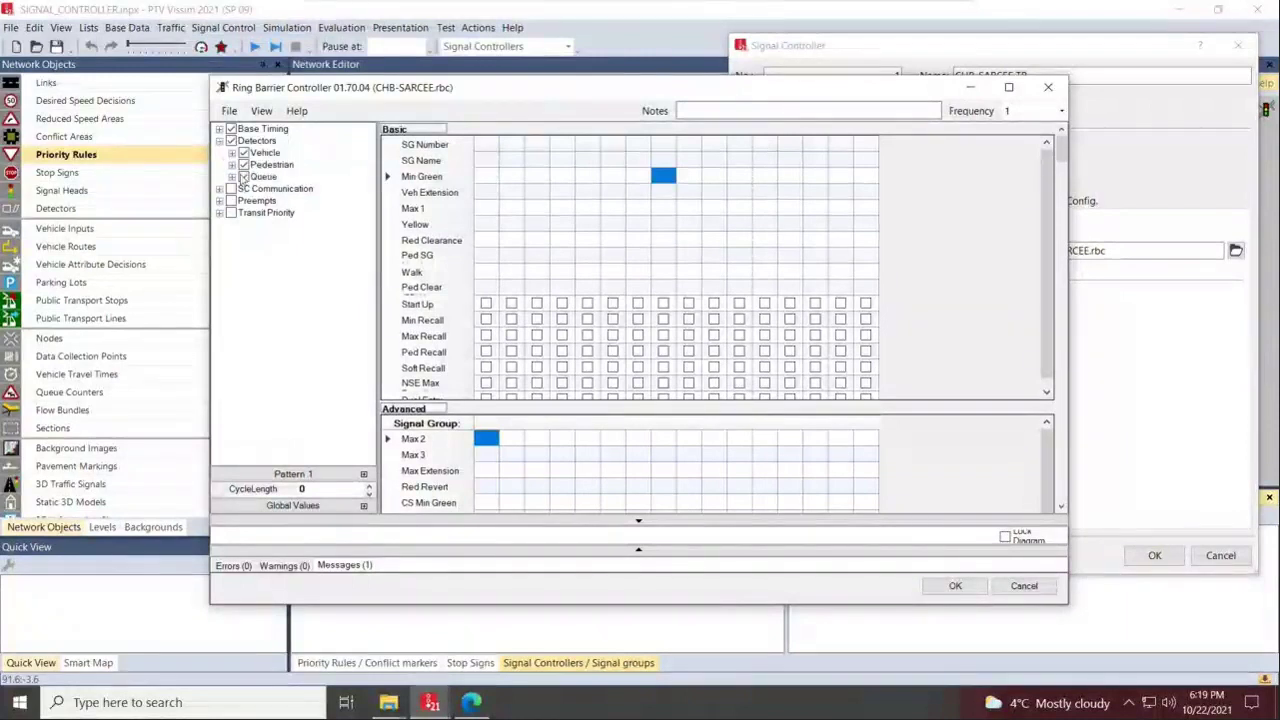
click(232, 153)
click(290, 165)
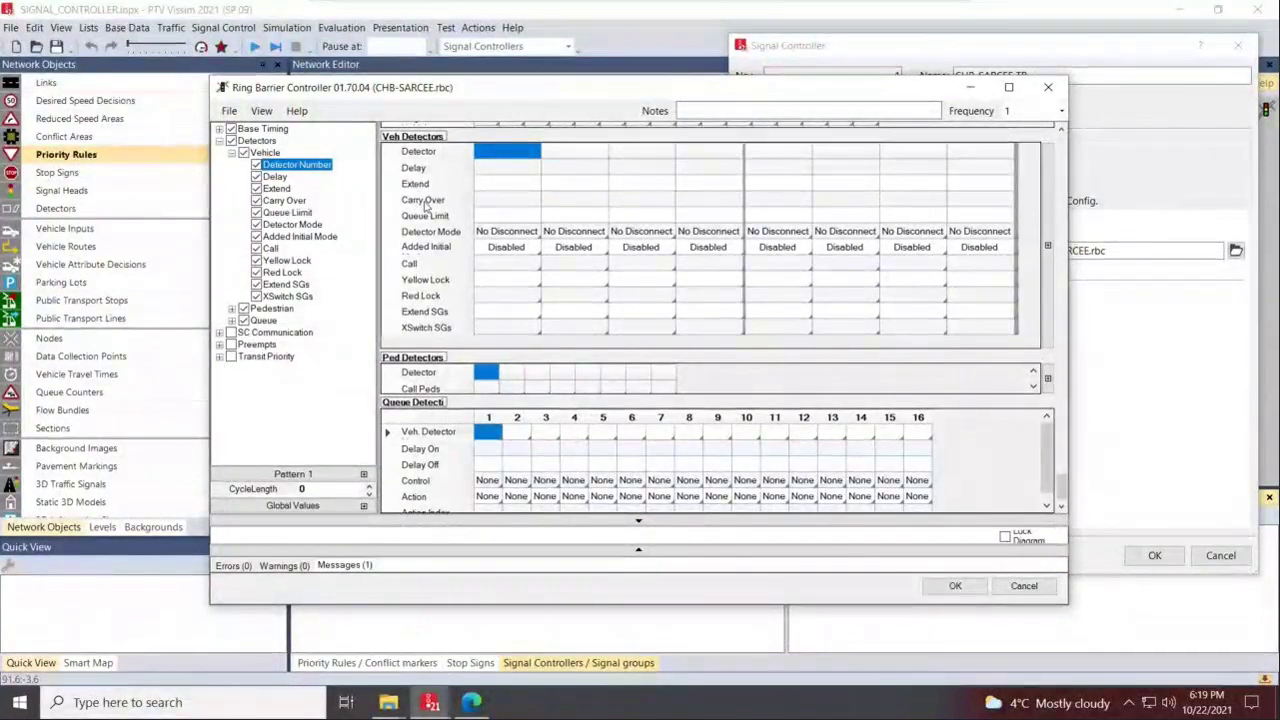
click(232, 153)
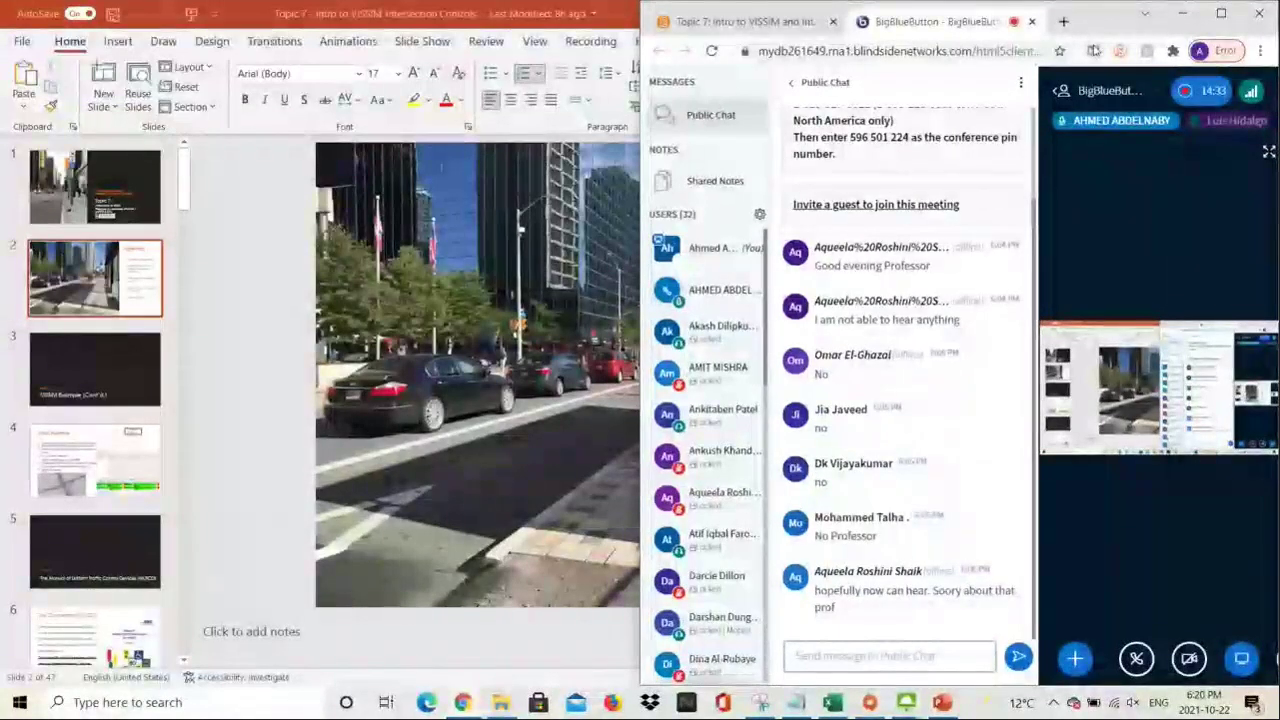
Leave the BigBlueButton window and switch back to the remote Vissim session
key(alt+Tab)
click(905, 702)
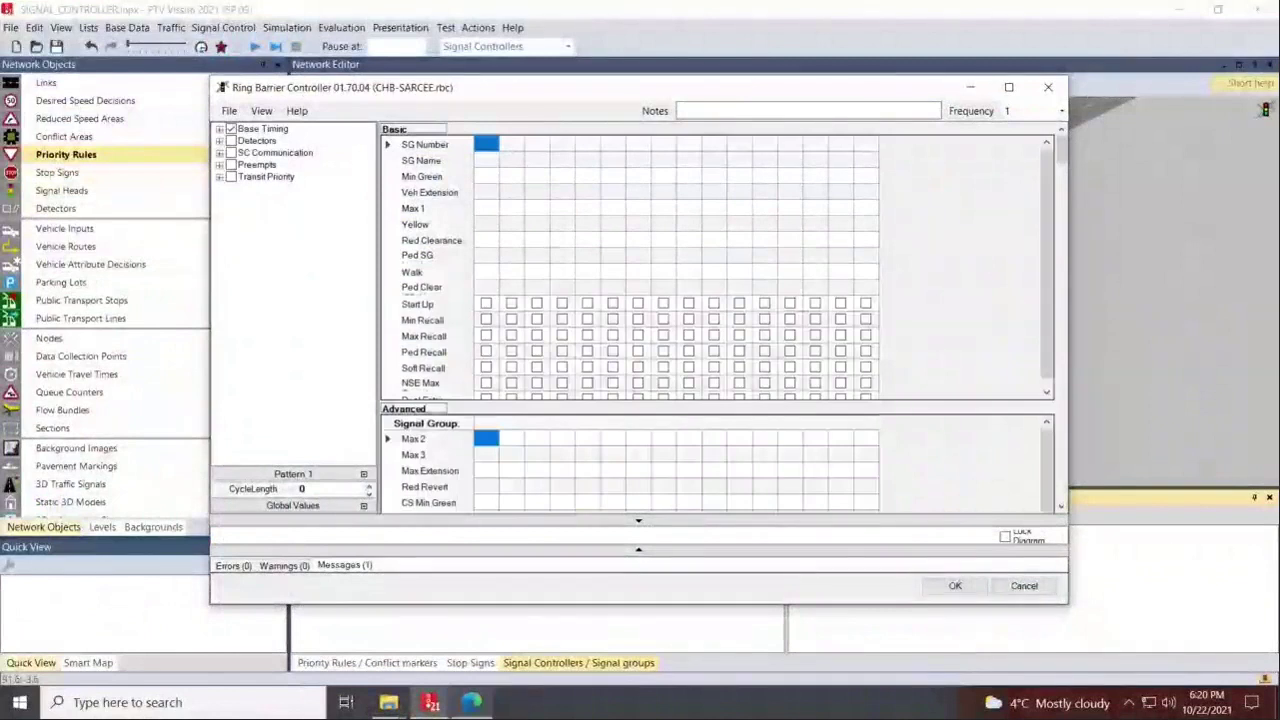
From the 5-Fixed Signal Plans folder, open Int_013.pdf, the Country Hills Blvd–Sarcee Trail timing summary
mouse_move(388, 702)
click(464, 626)
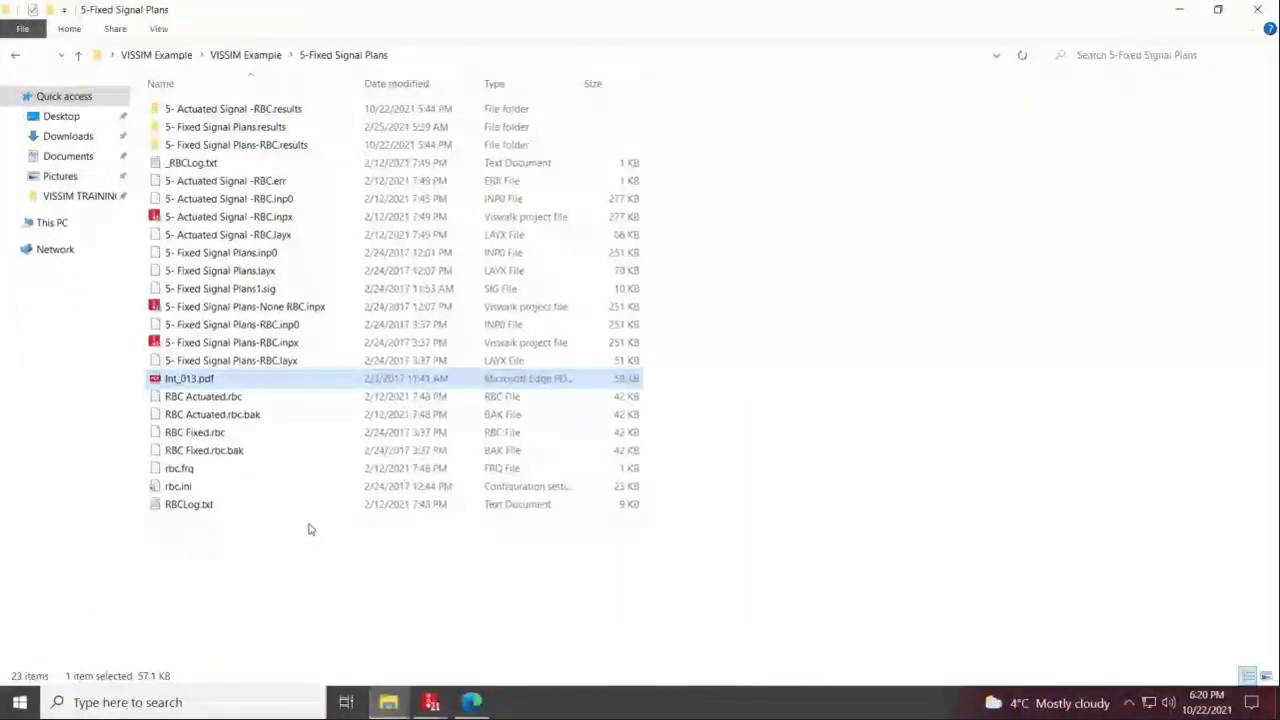
click(309, 529)
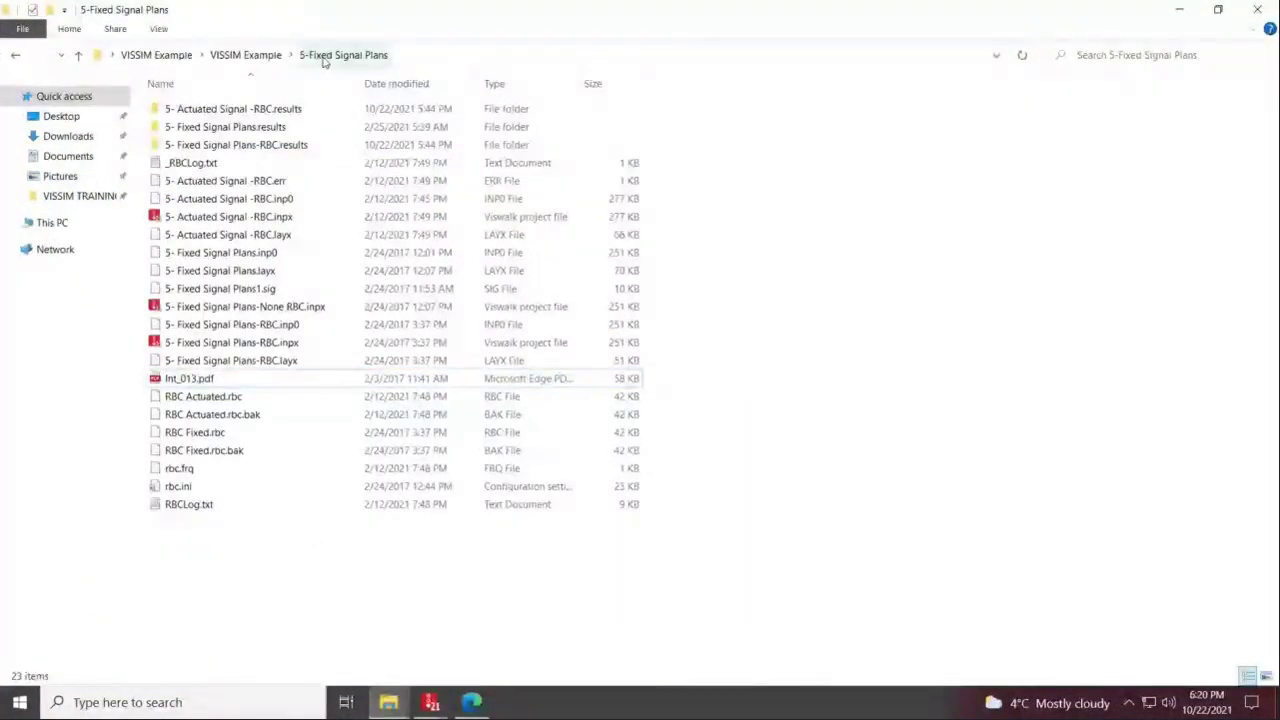
double_click(180, 379)
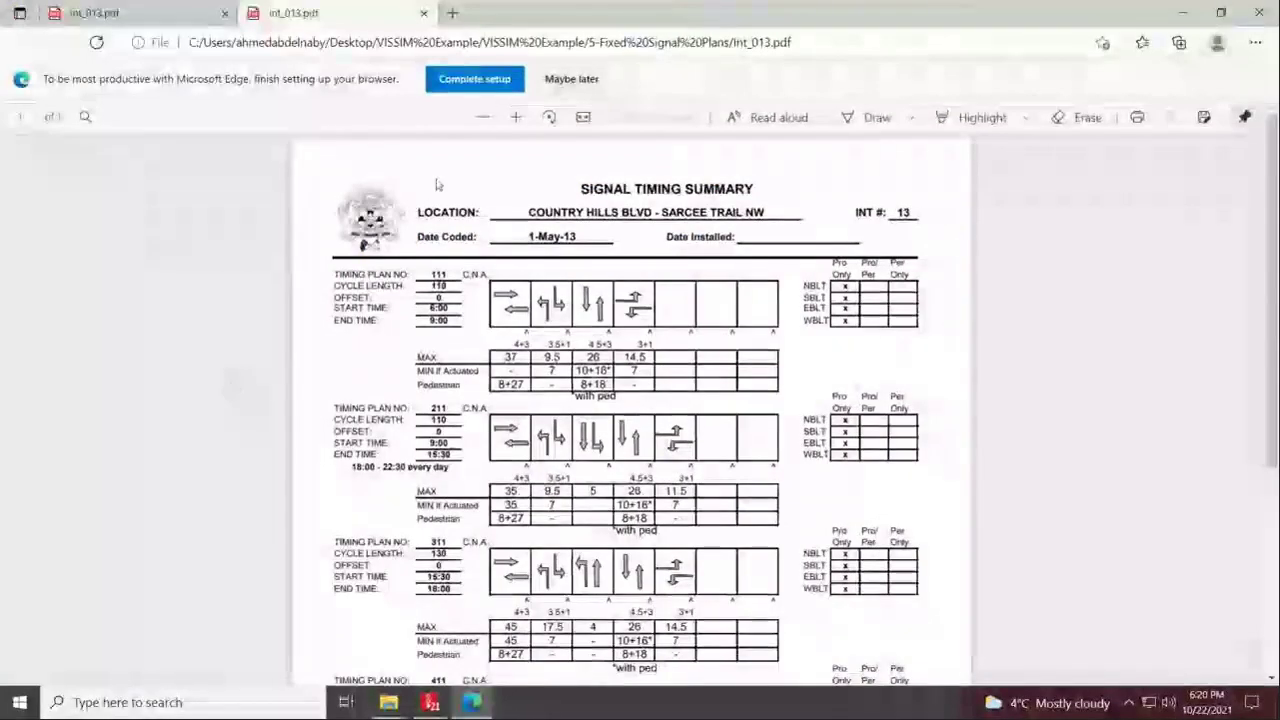
Scroll the PDF to bring timing plan 311 of the signal timing summary into view
scroll(474, 428, down, 2)
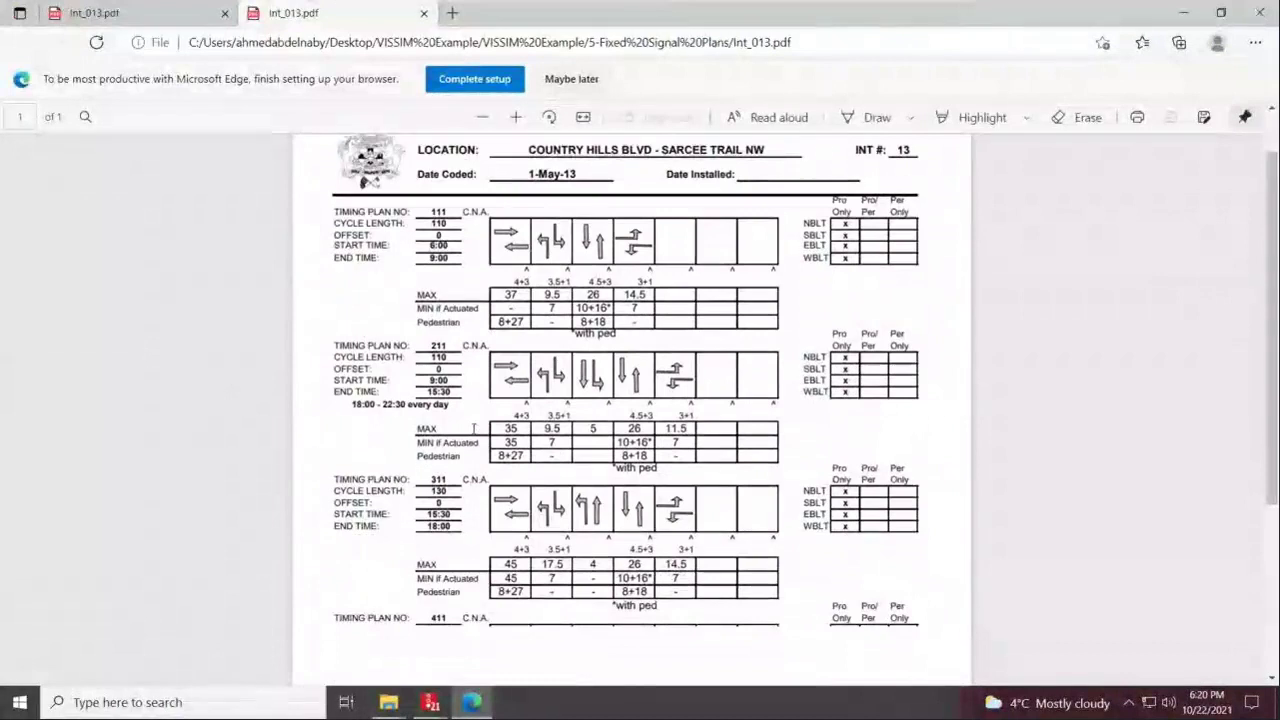
scroll(474, 428, down, 3)
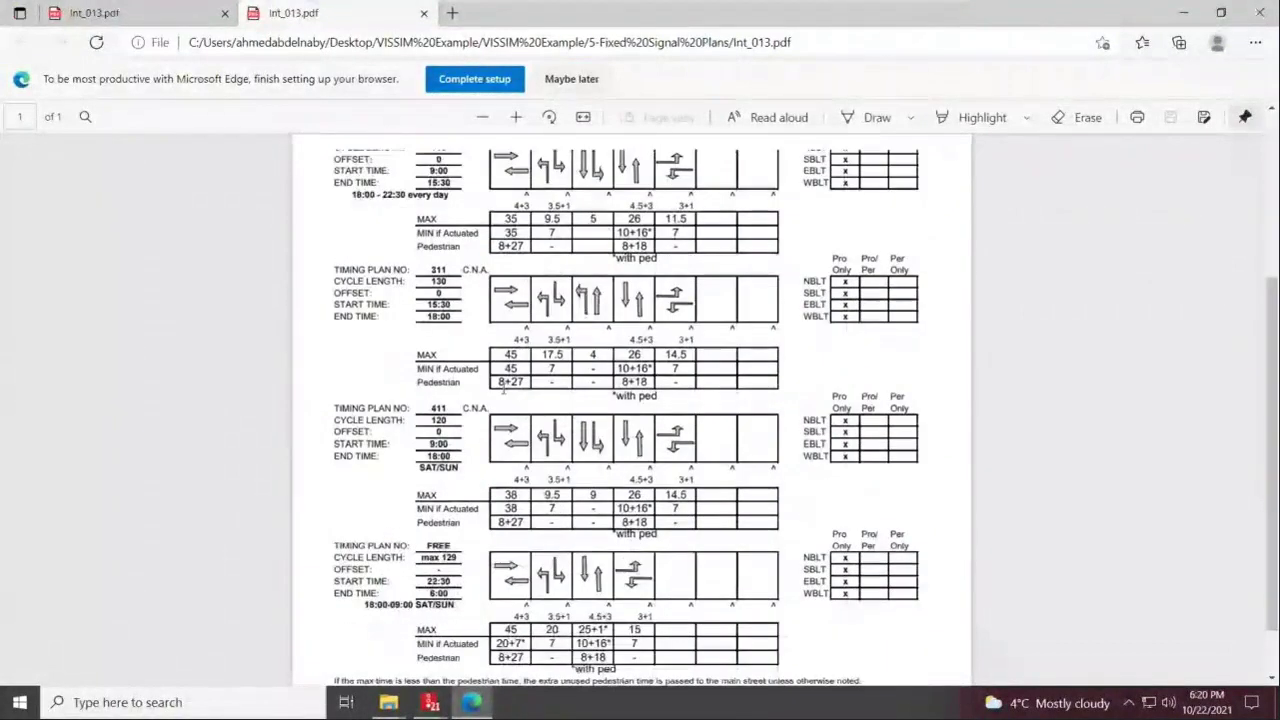
scroll(503, 392, up, 2)
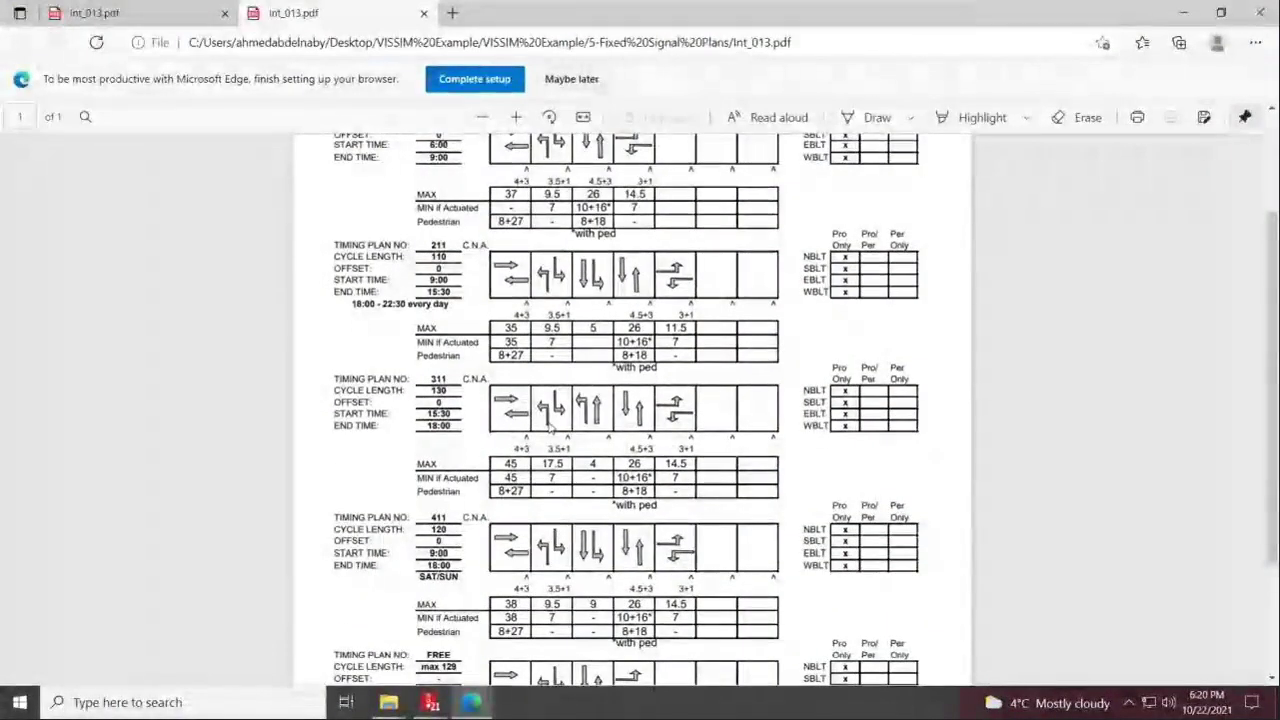
ctrl+scroll(549, 428, up, 5)
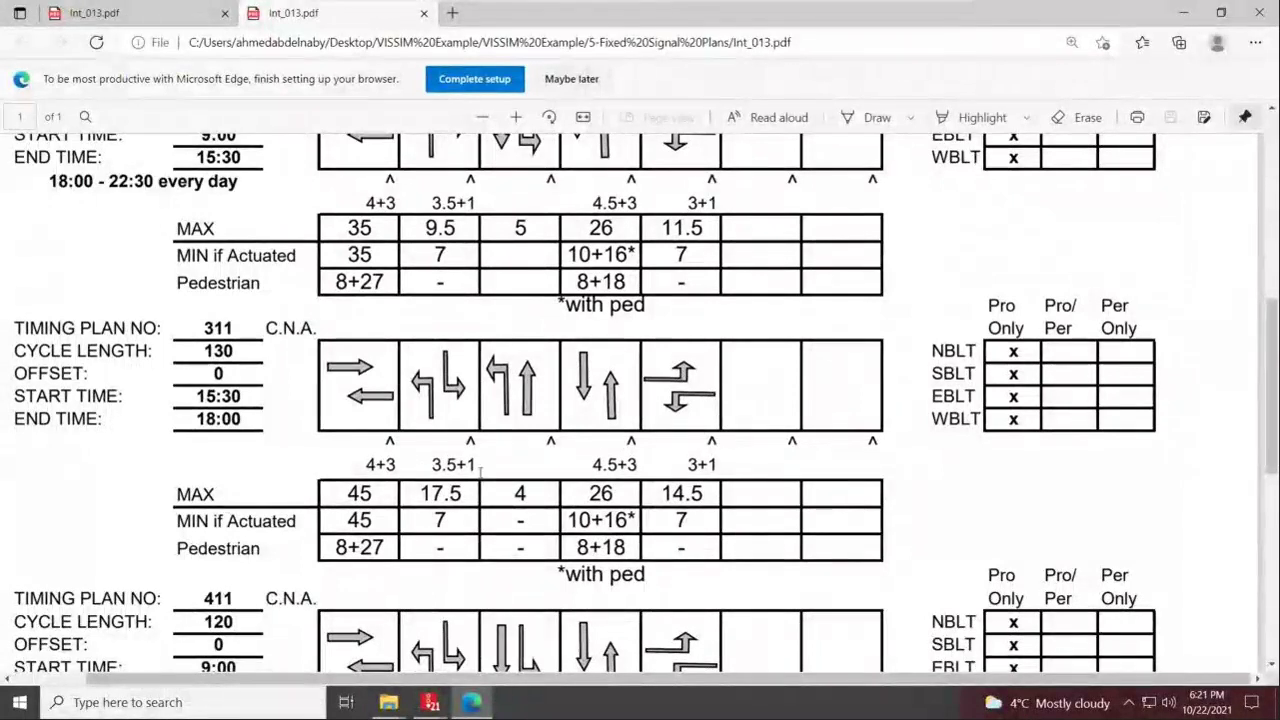
Highlight plan 311's minimum green values 7, 7 and 10, then return to Vissim
double_click(436, 519)
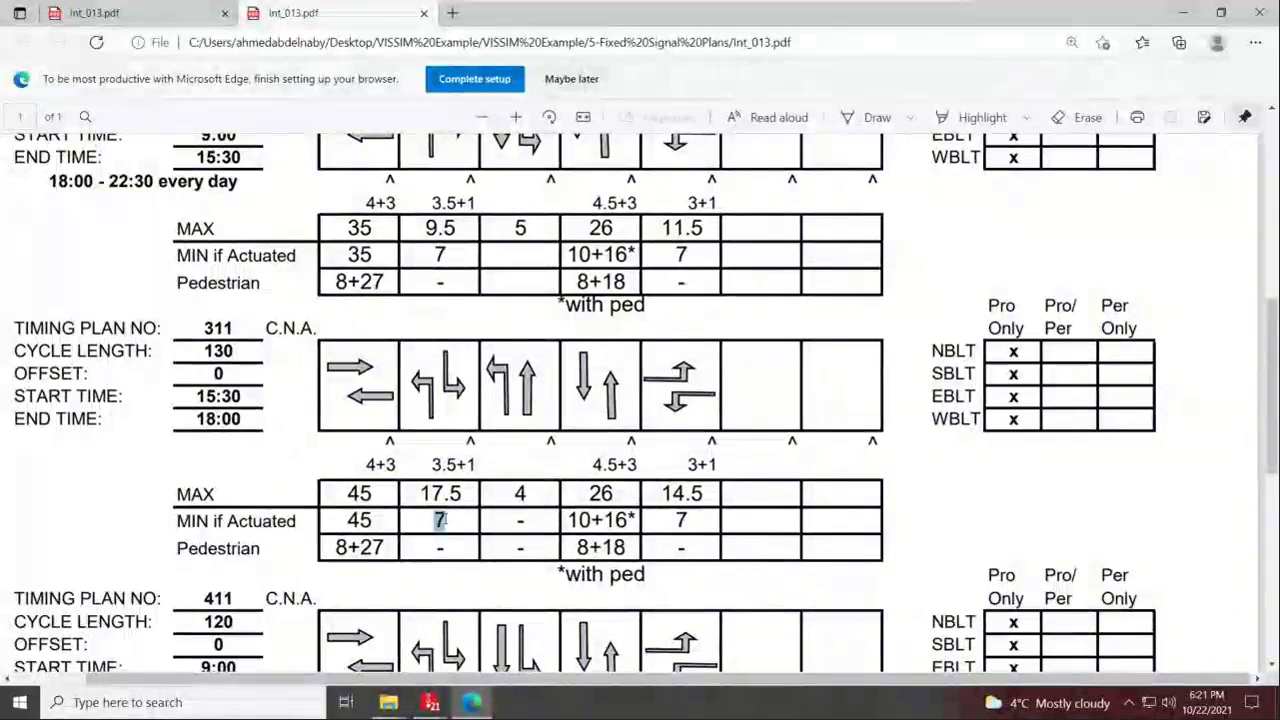
right_click(440, 519)
click(475, 410)
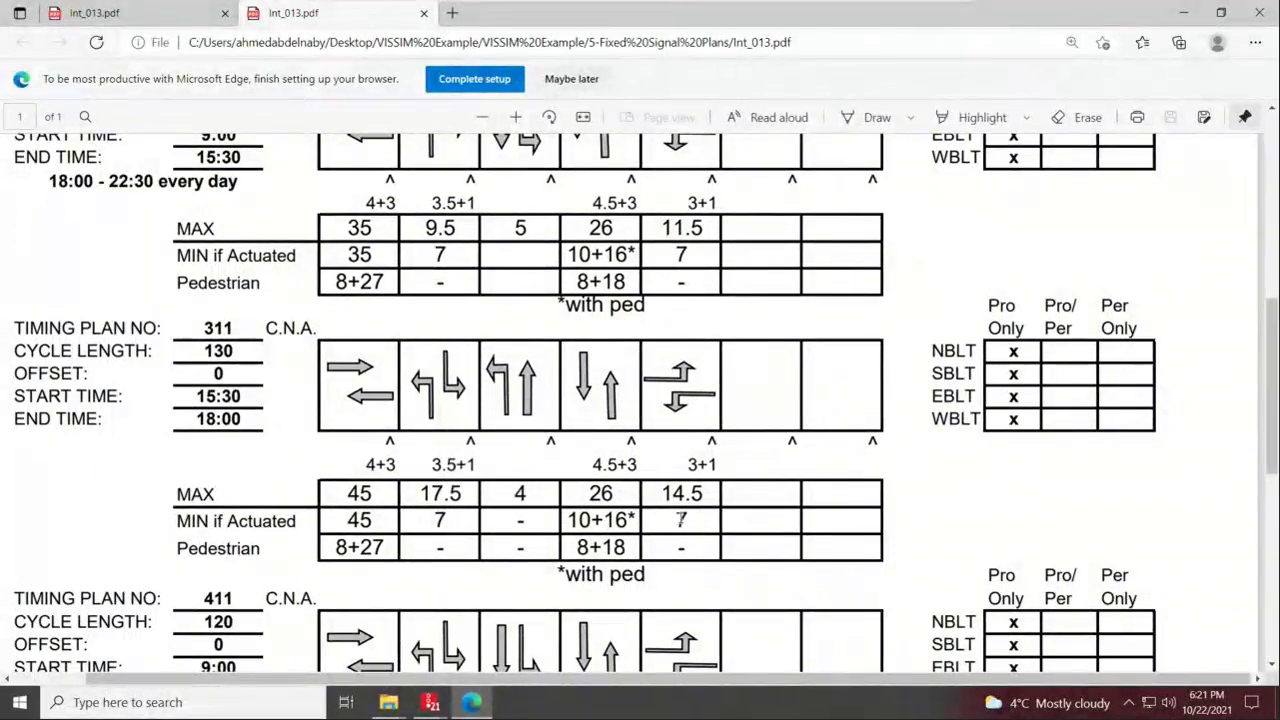
double_click(679, 519)
right_click(680, 519)
click(712, 420)
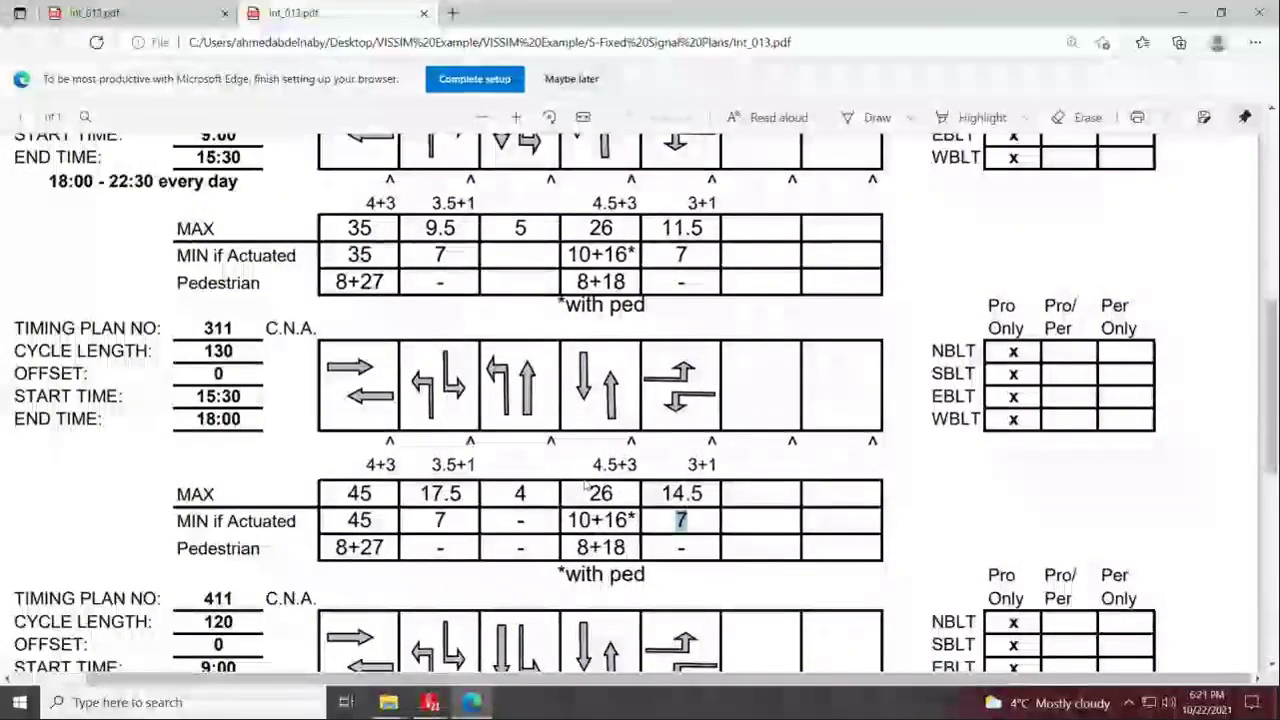
double_click(580, 519)
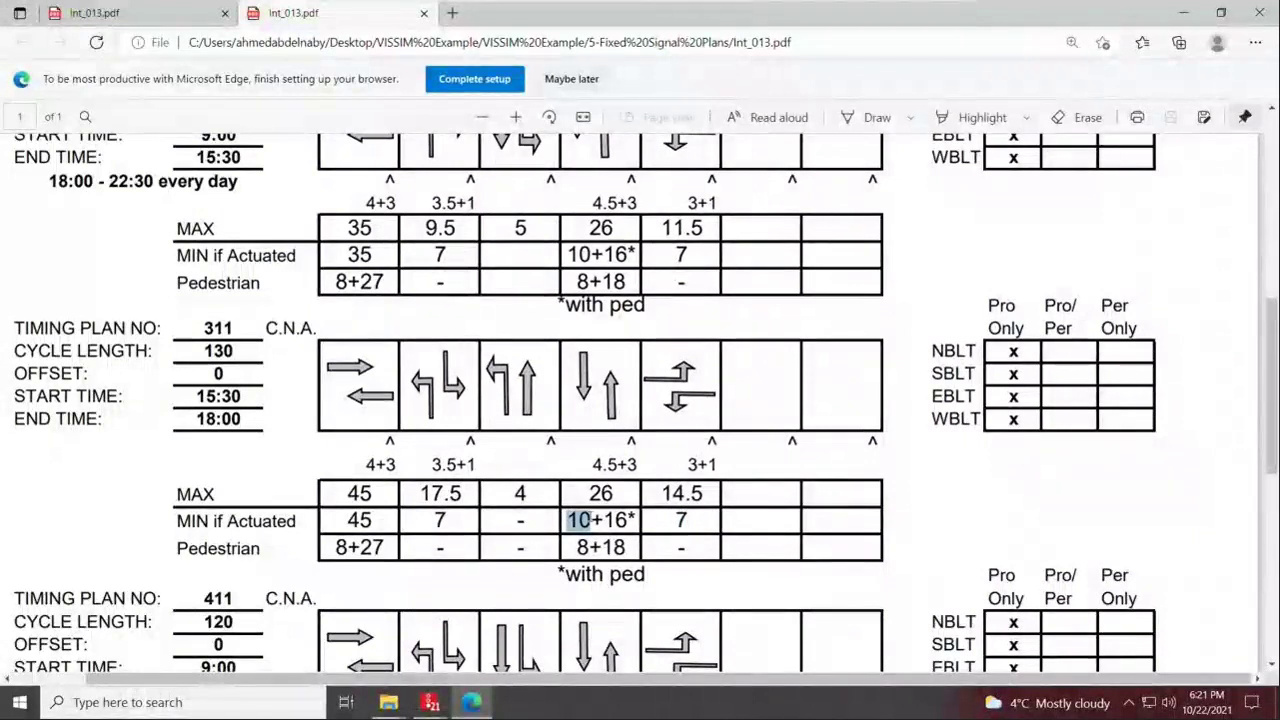
right_click(580, 519)
click(531, 591)
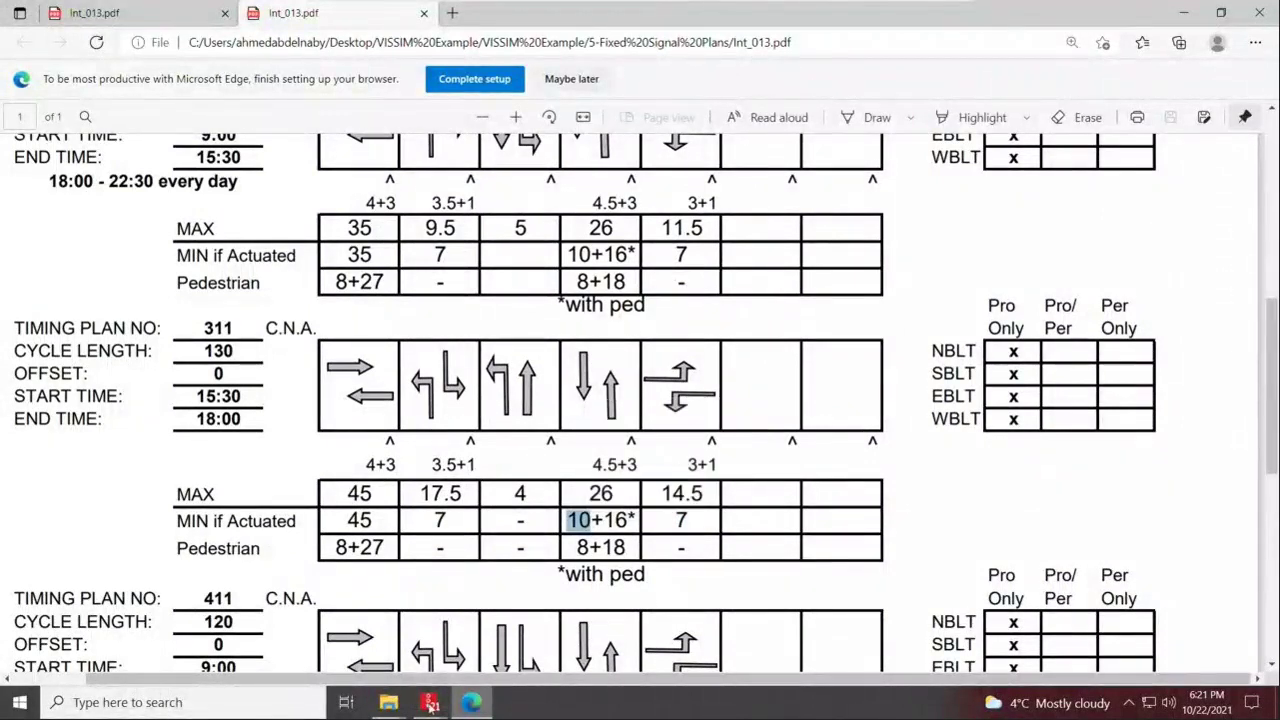
click(471, 702)
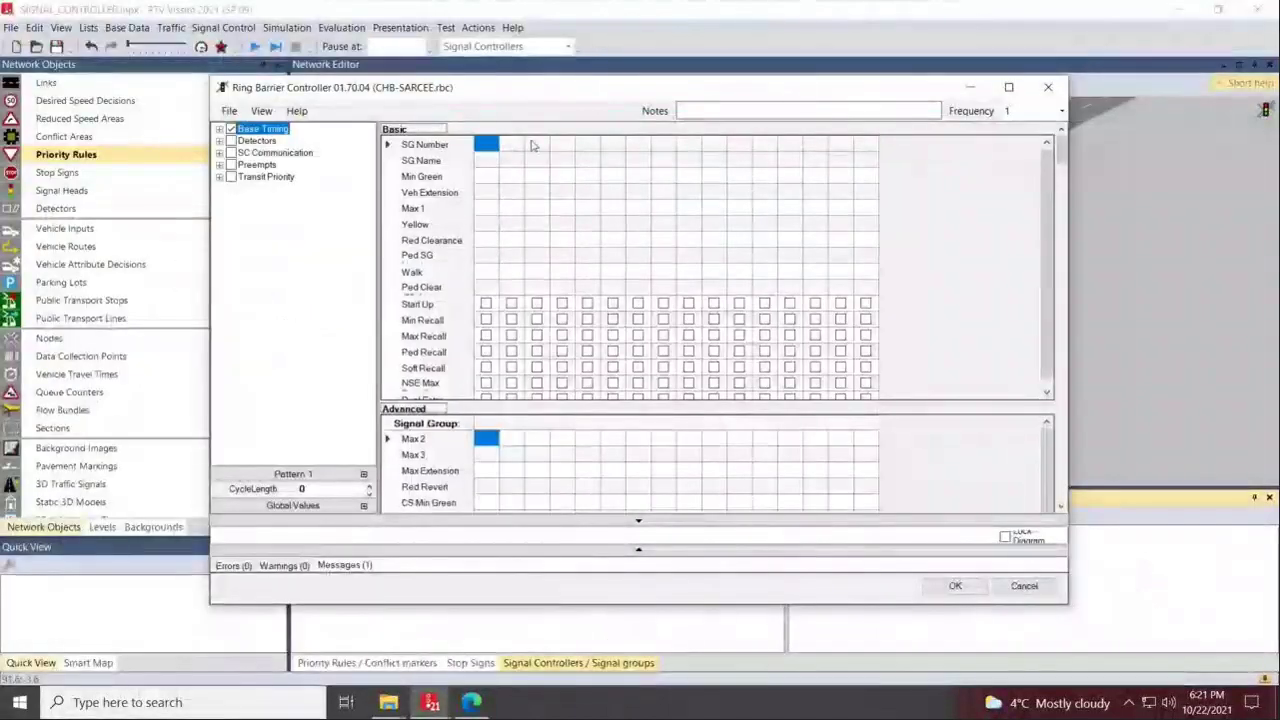
Number the first three signal groups 1, 2 and 3 in the SG Number row
double_click(486, 145)
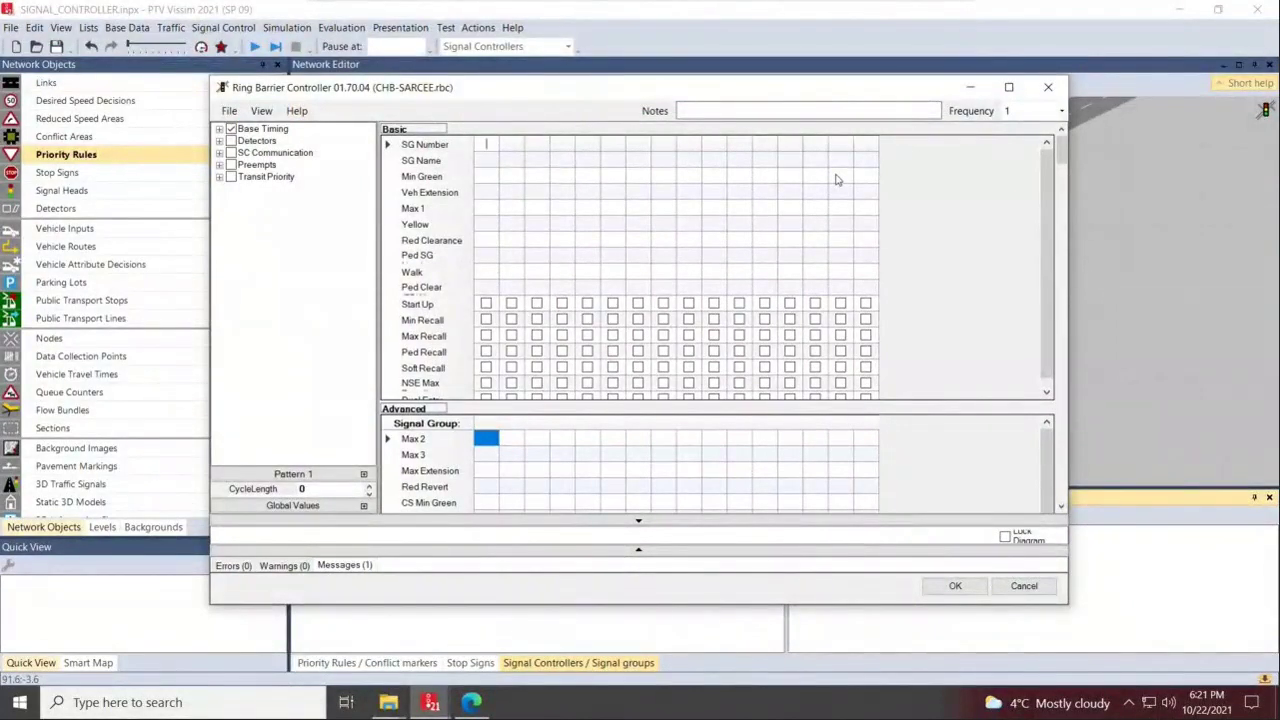
click(866, 145)
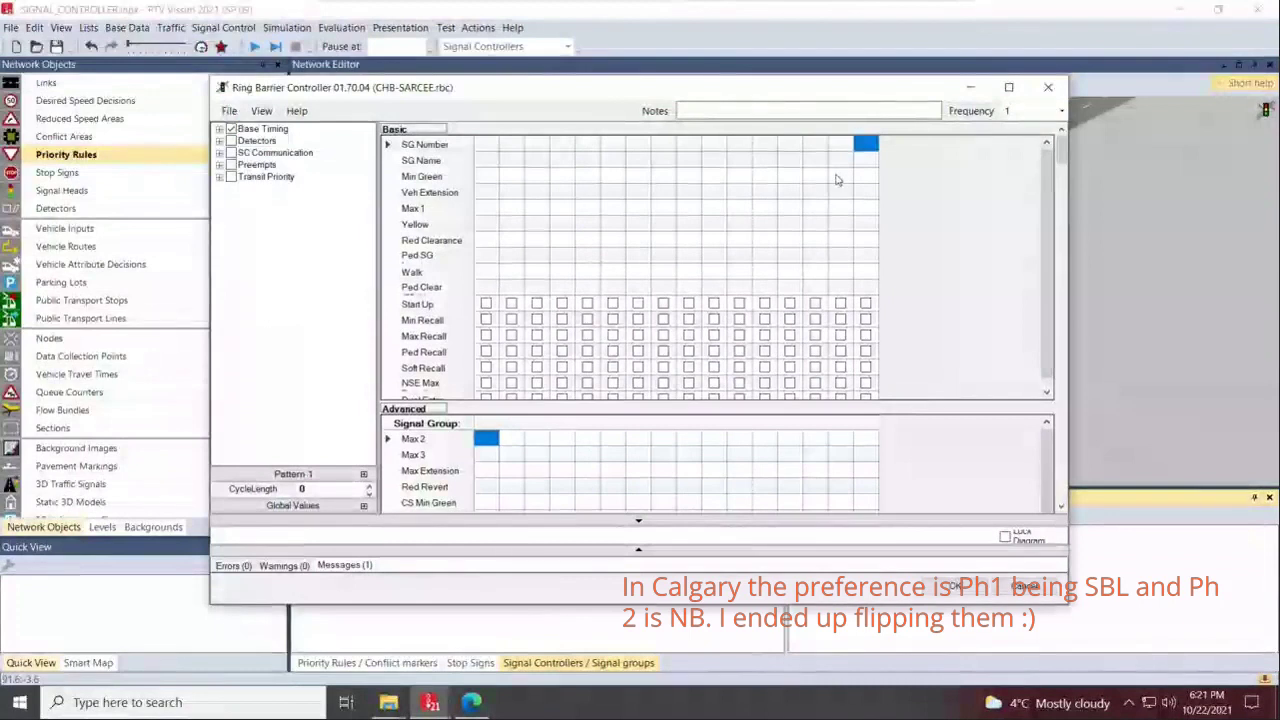
click(486, 145)
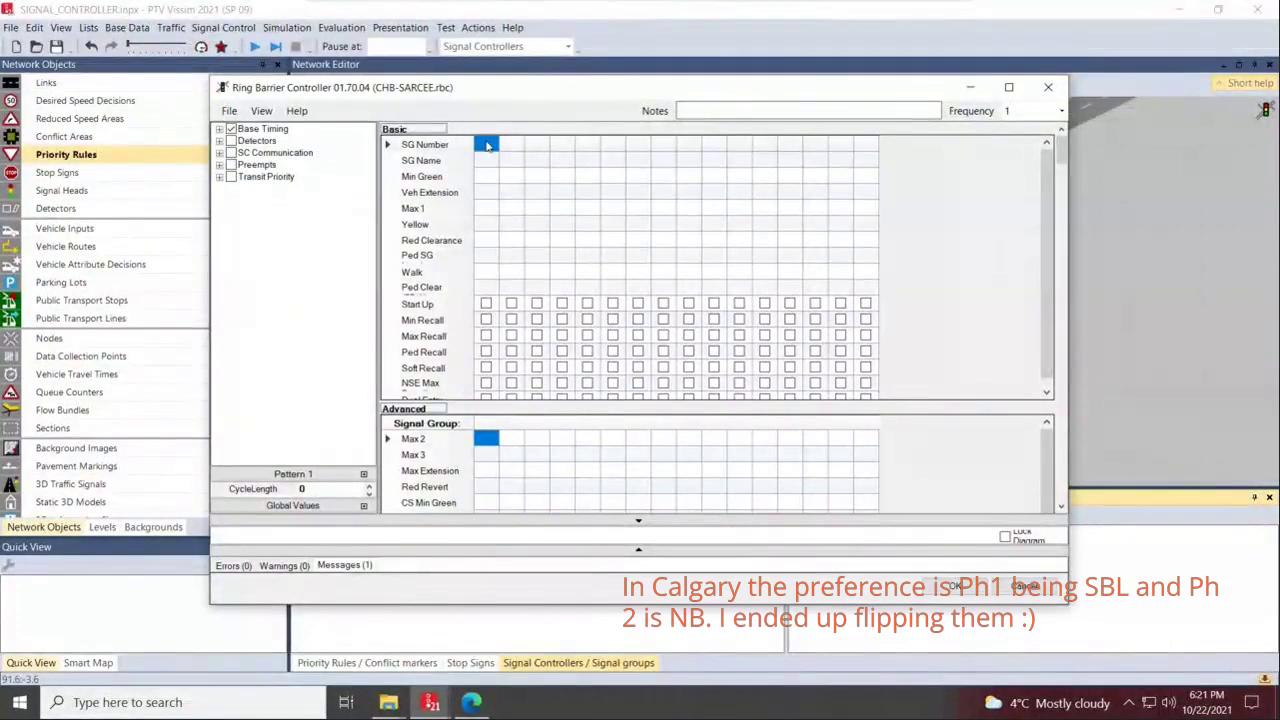
text(1)
click(511, 148)
text(2)
click(539, 150)
text(3)
key(Tab)
Number the remaining signal groups 4 through 8
text(4)
key(Tab)
text(5)
key(Tab)
text(6)
key(Tab)
text(7)
key(Tab)
text(8)
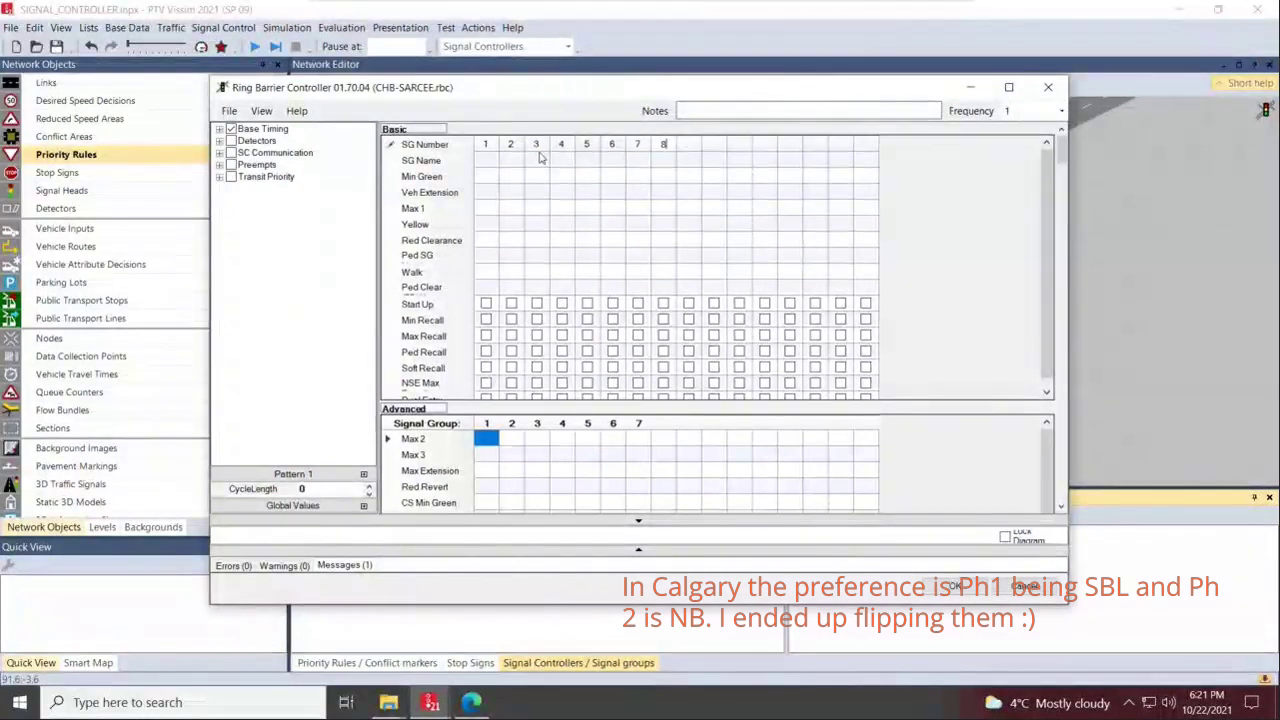
key(Return)
key(Left)
key(Left)
key(Left)
key(Left)
key(Left)
key(Left)
key(Left)
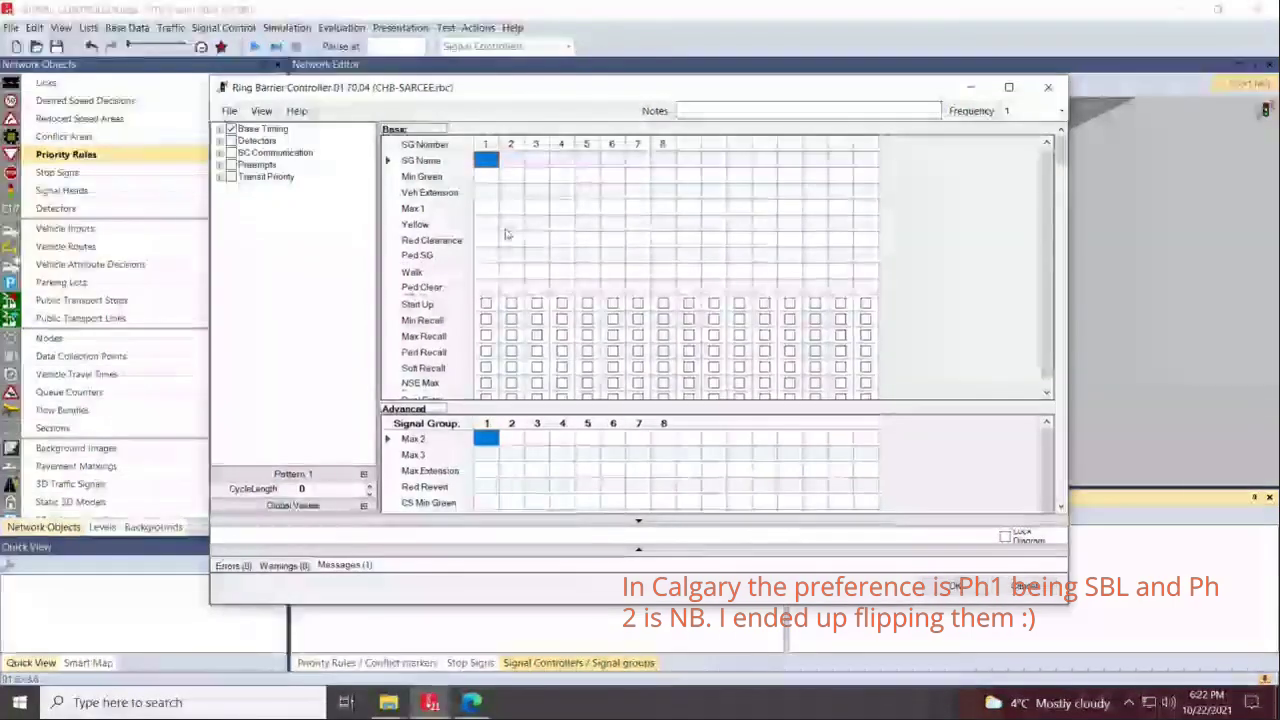
Name signal group 1 NBL and signal group 5 SBL
text(NBL)
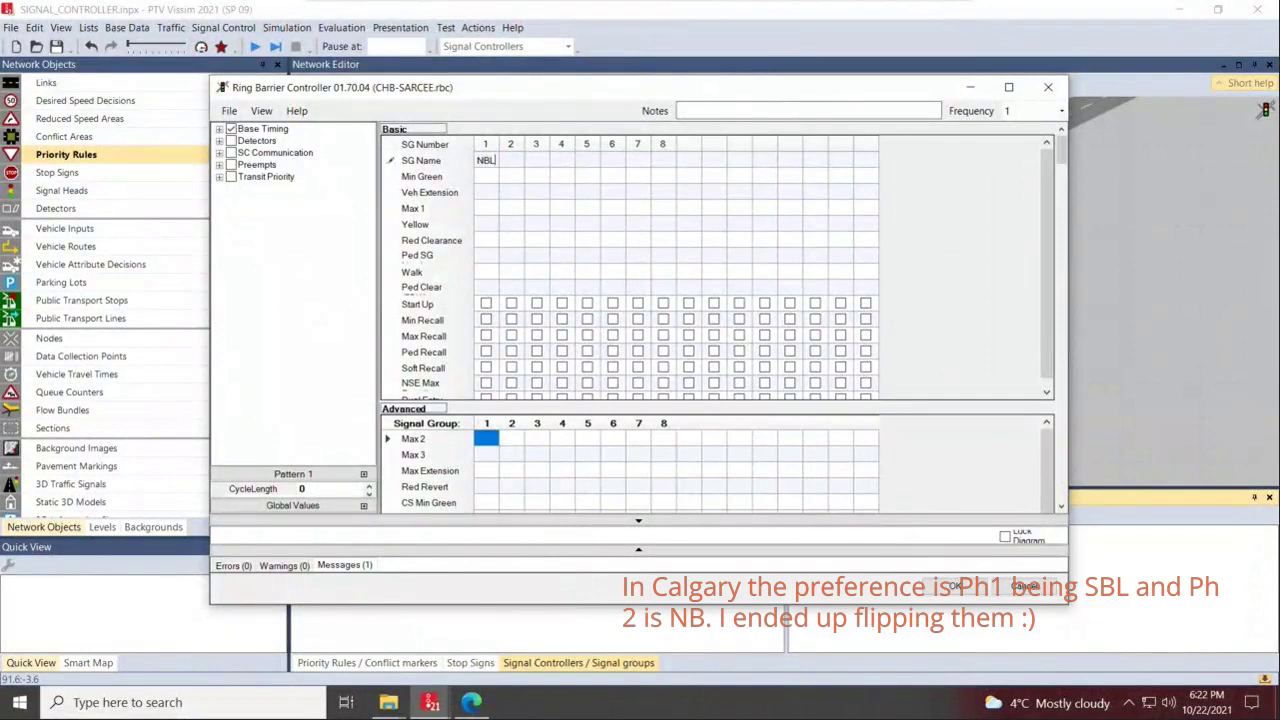
key(Tab)
key(Tab)
key(Tab)
key(Tab)
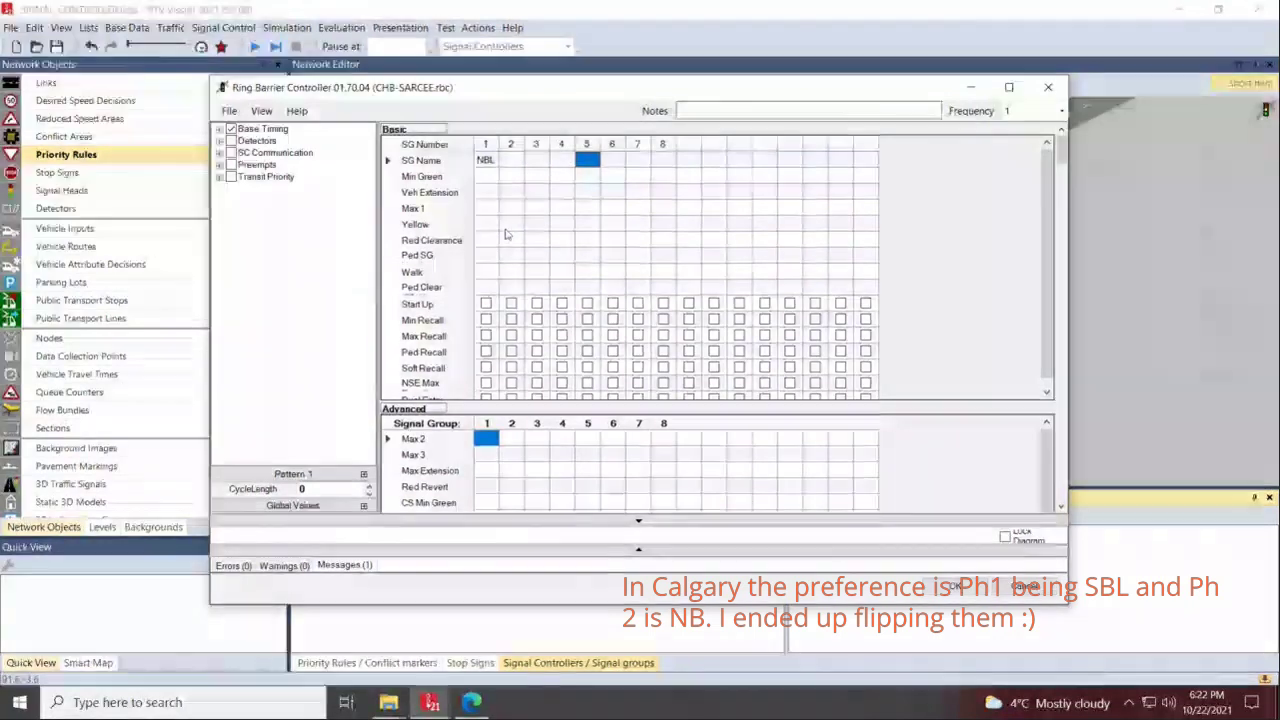
text(SBL)
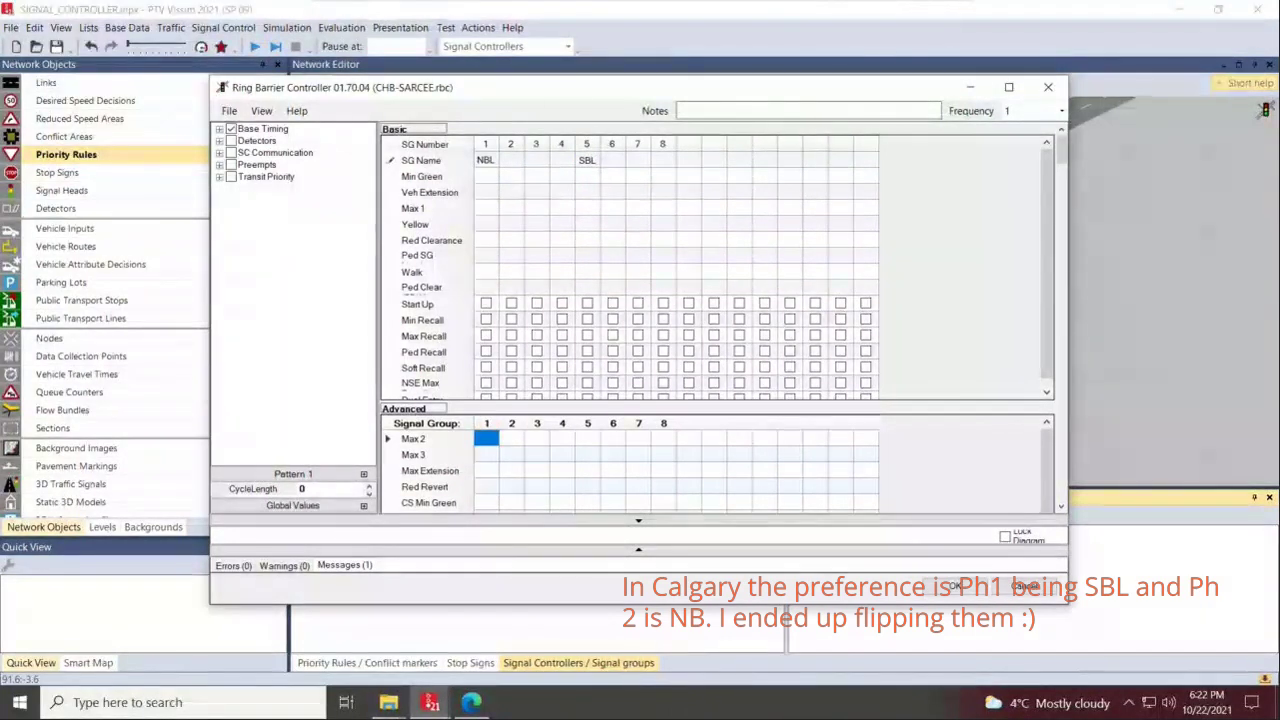
key(Return)
key(Up)
key(Left)
key(Left)
key(Left)
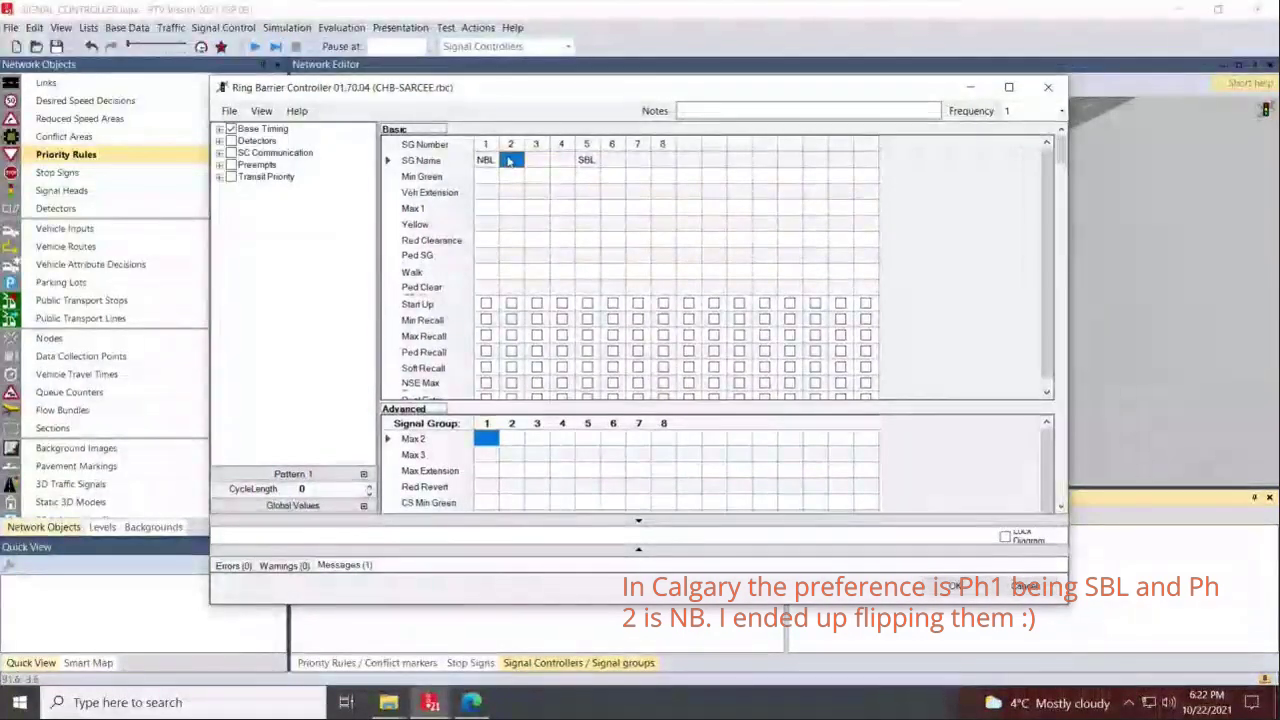
Name group 2 SBT, group 6 NBT and group 4 EBT
click(510, 161)
text(SBT)
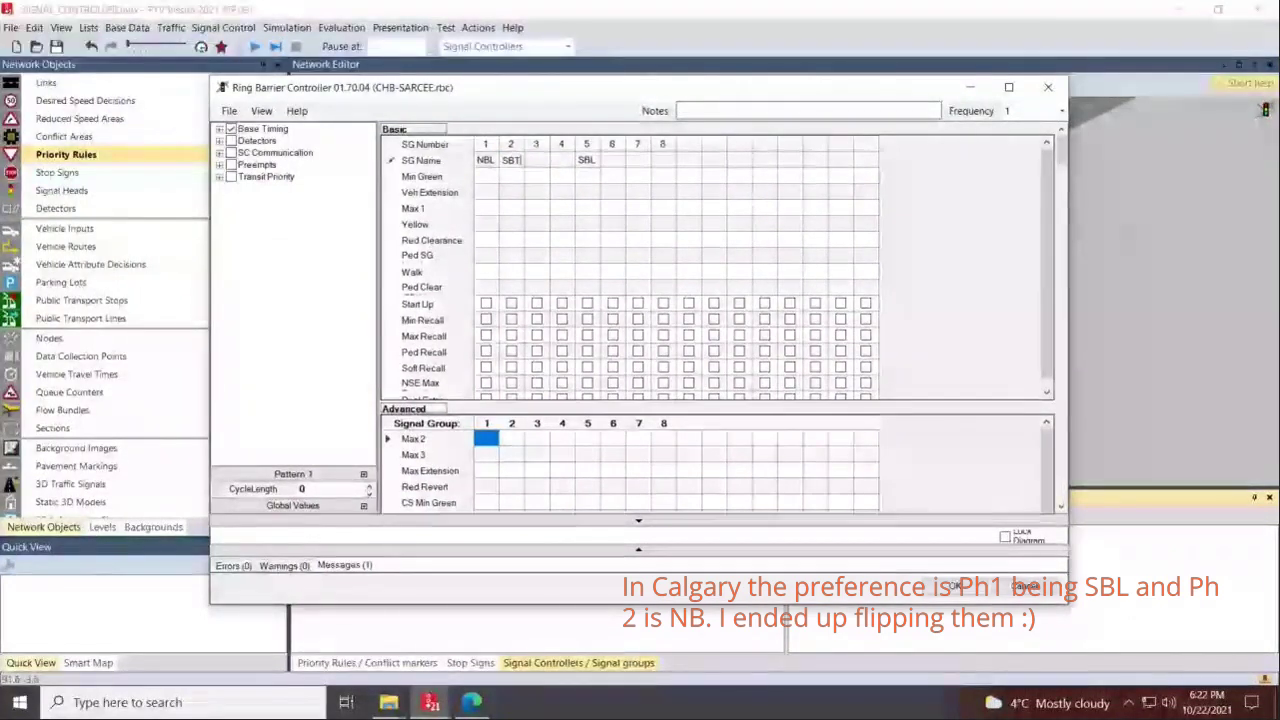
key(Tab)
key(Tab)
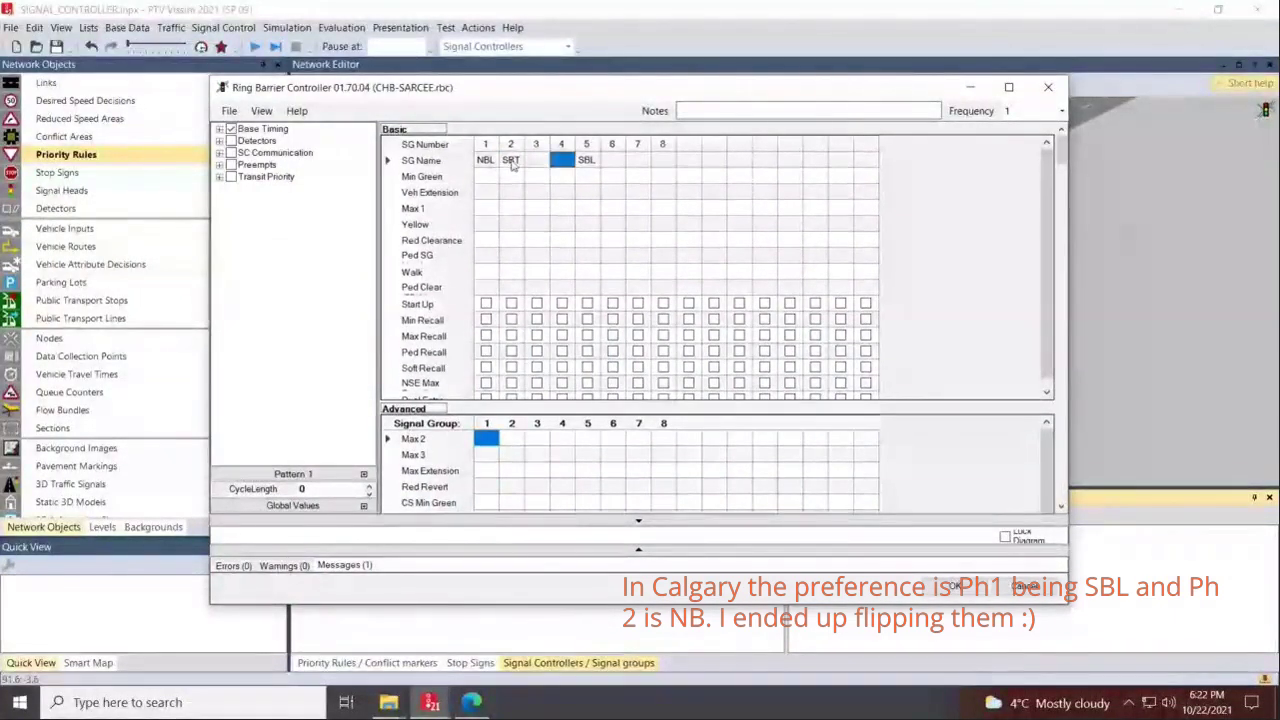
key(Tab)
key(Tab)
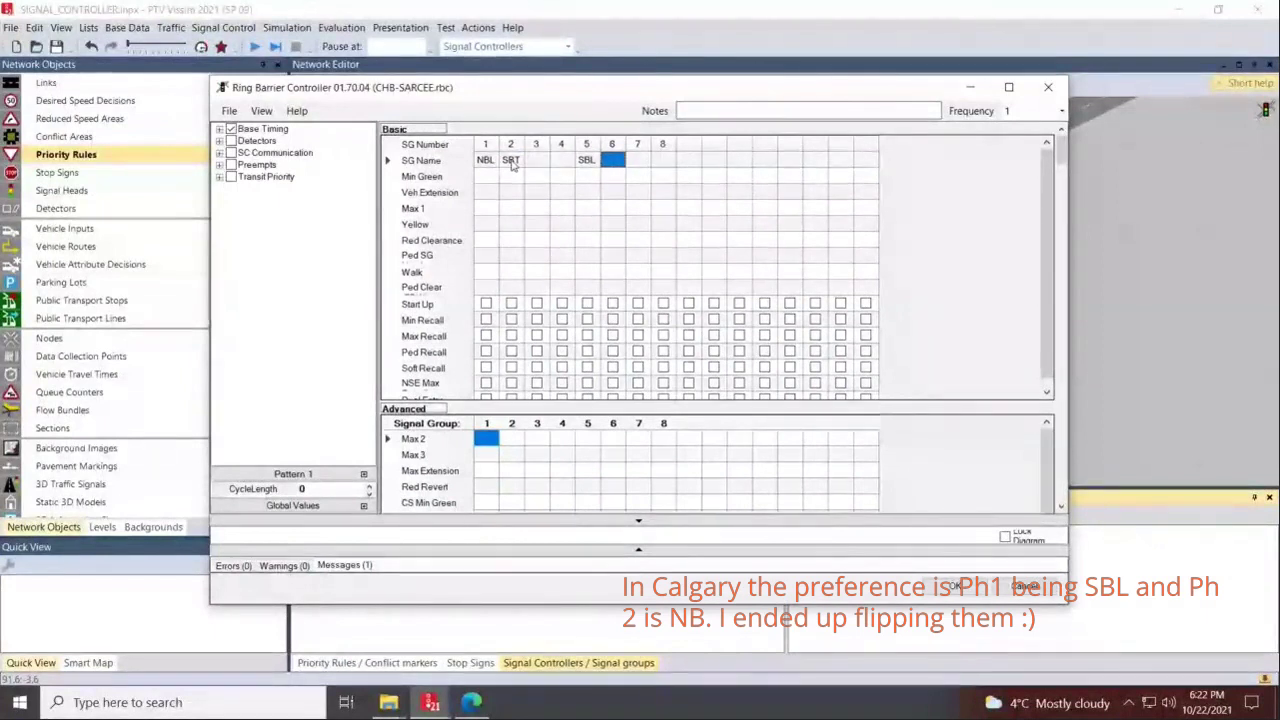
text(NB)
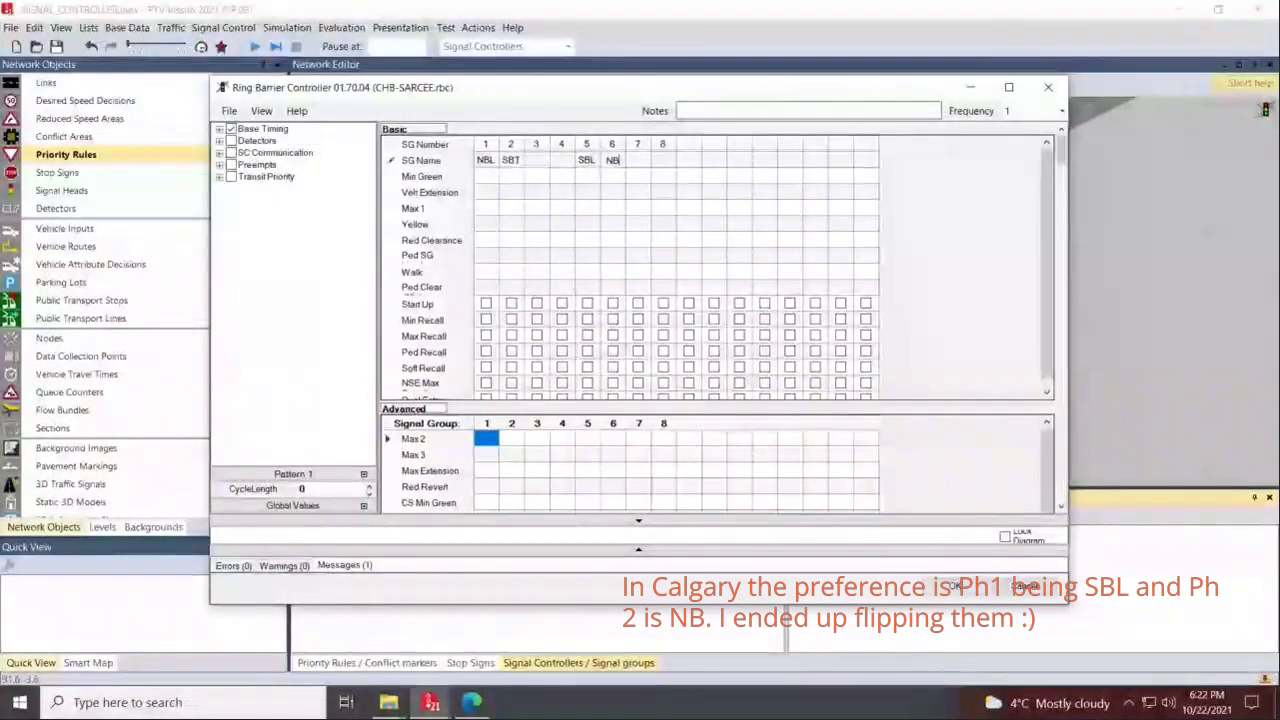
text(T)
key(Return)
key(Up)
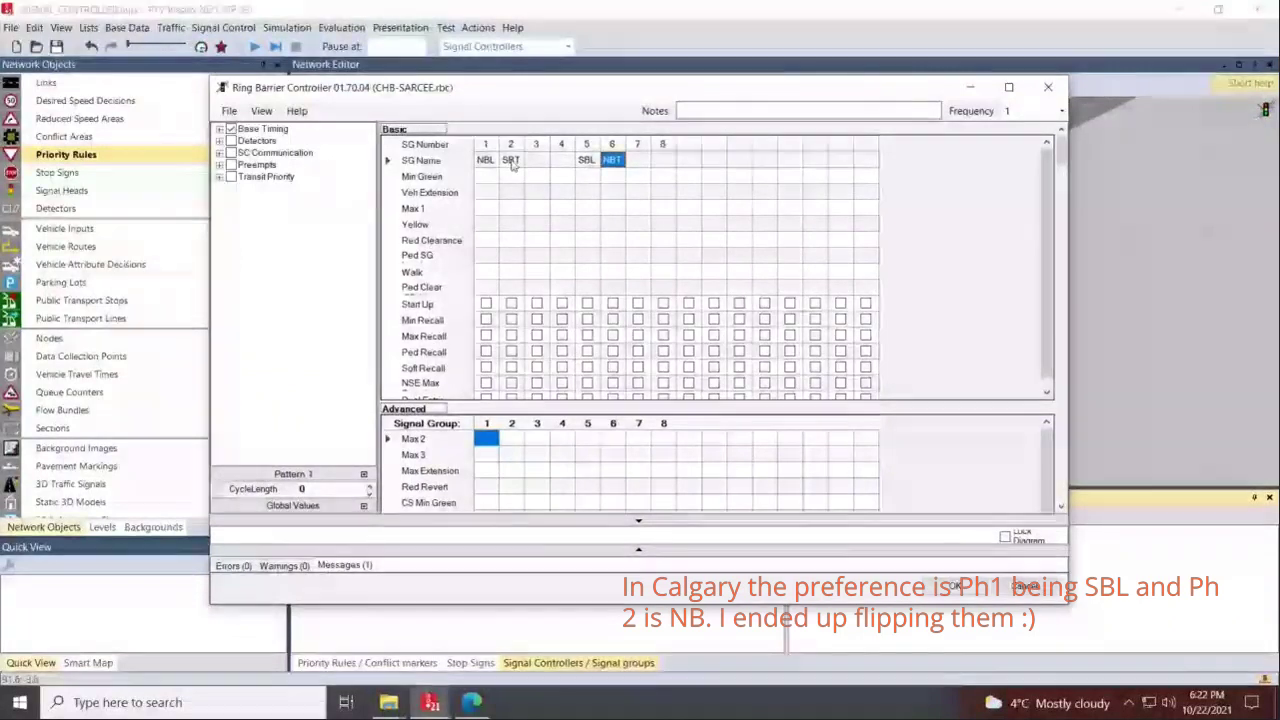
key(shift+Tab)
key(shift+Tab)
text(EBT)
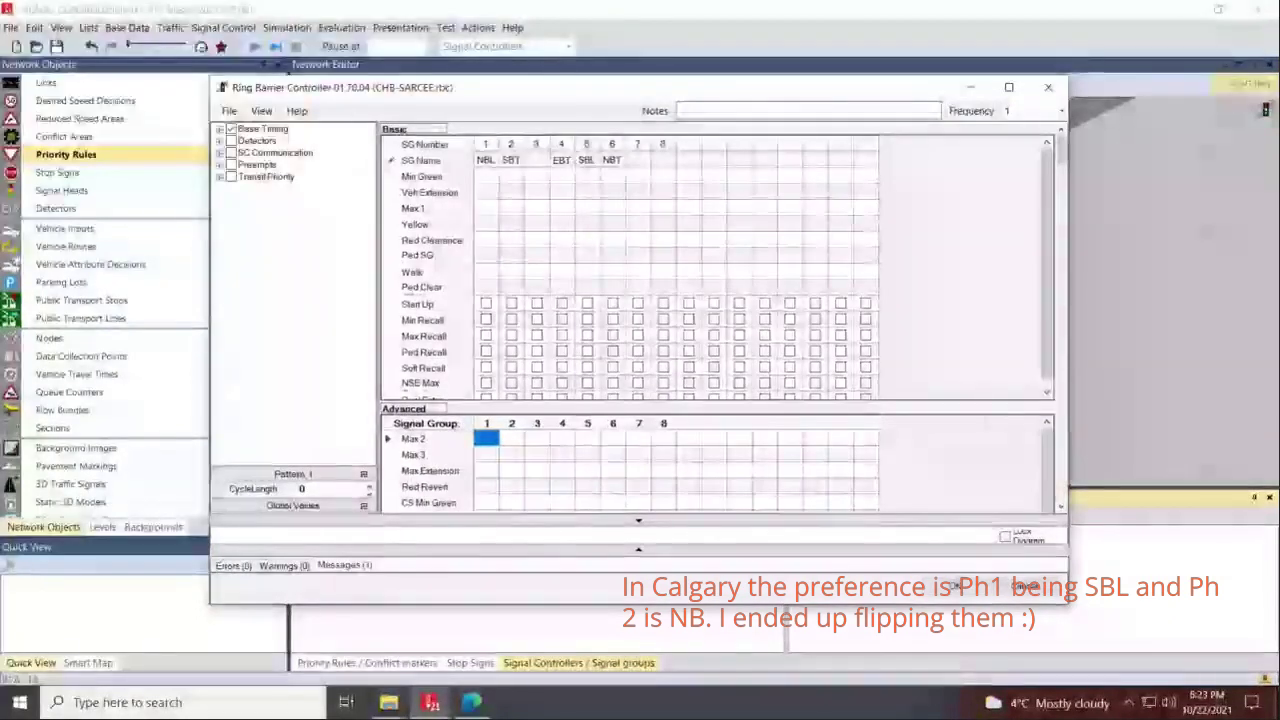
Name group 7 EBL, group 8 WBT and group 3 WBL
key(Tab)
key(Tab)
key(Tab)
text(E)
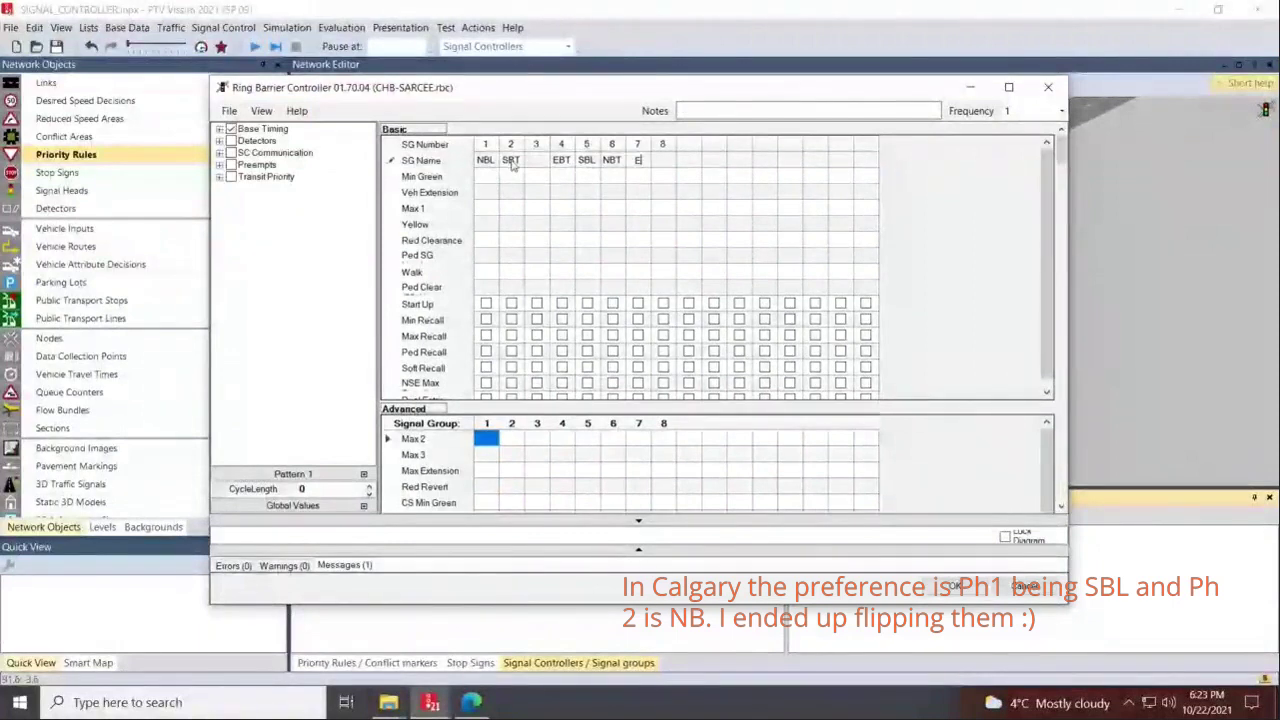
text(BL)
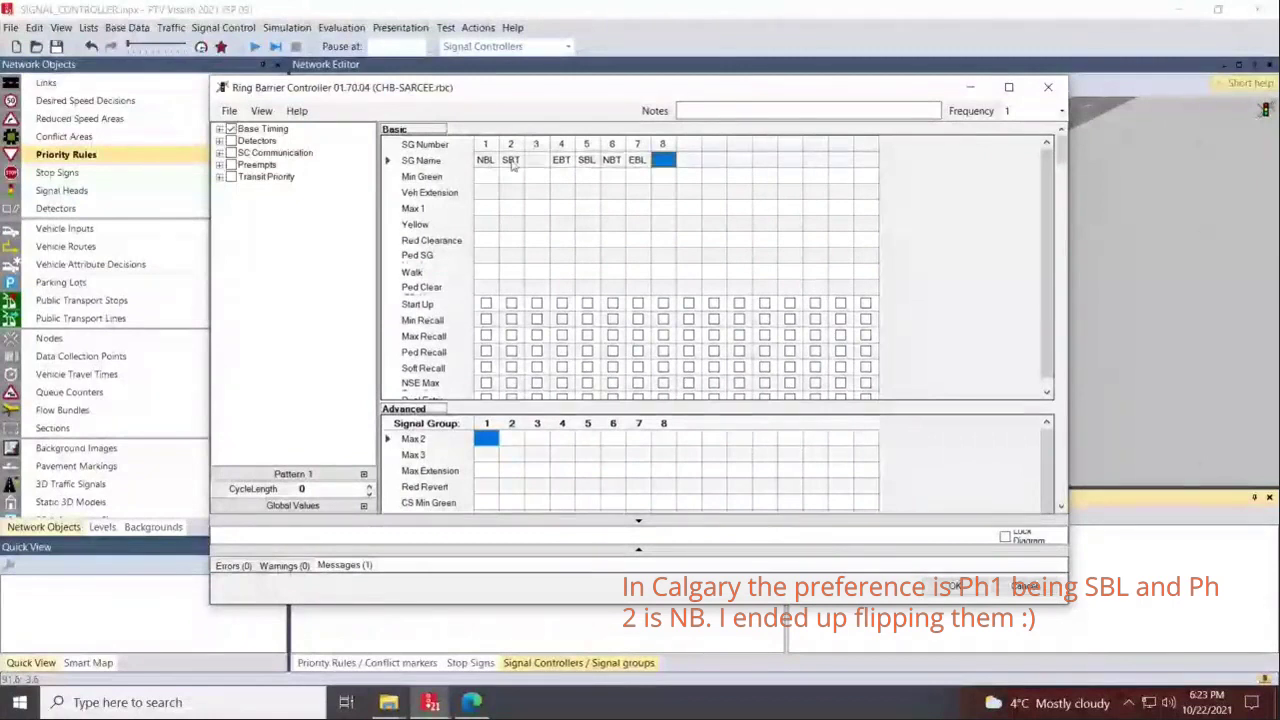
text(WBT)
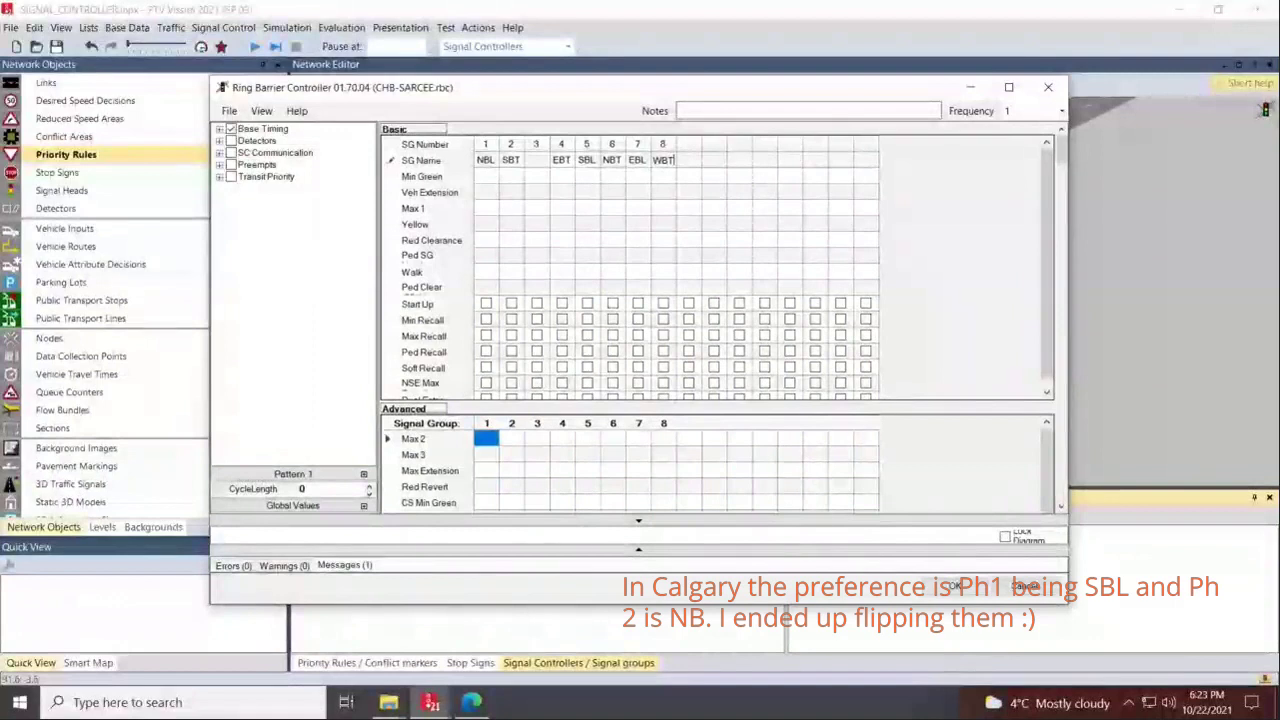
click(536, 160)
text(WBL)
key(Return)
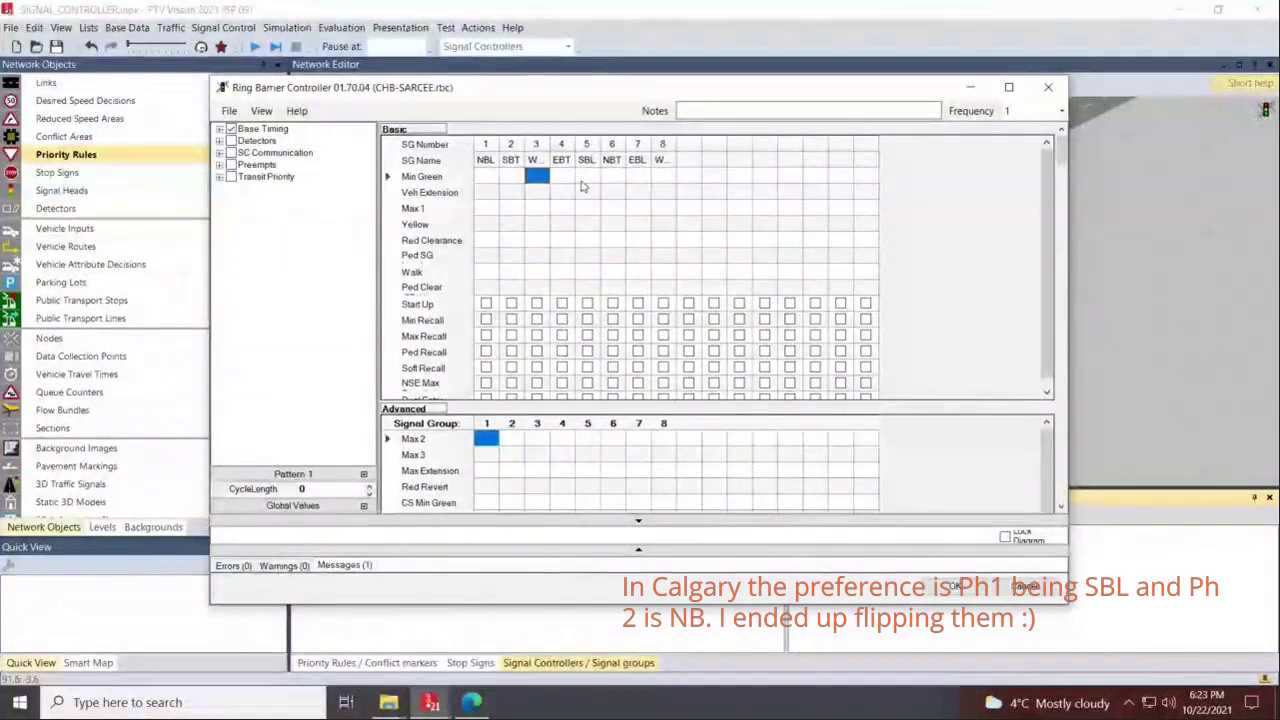
Bring the Int_013.pdf signal timing plan back to the front in Edge
click(388, 702)
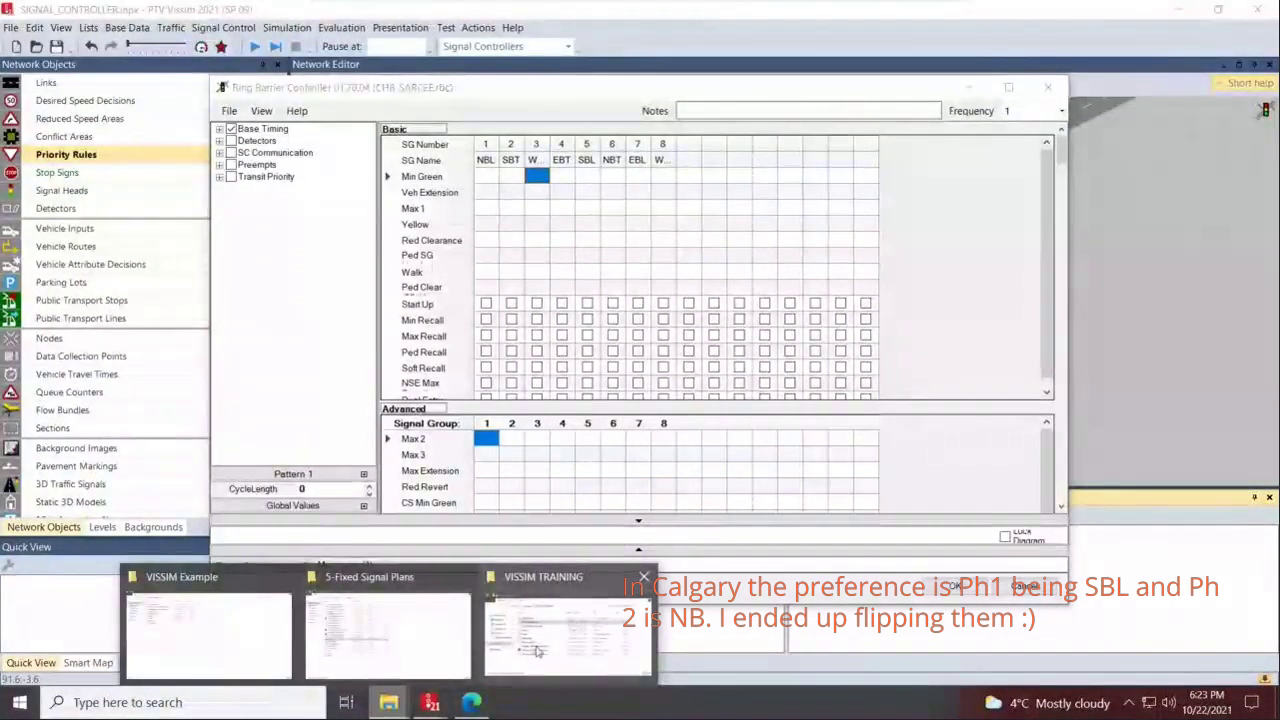
click(470, 702)
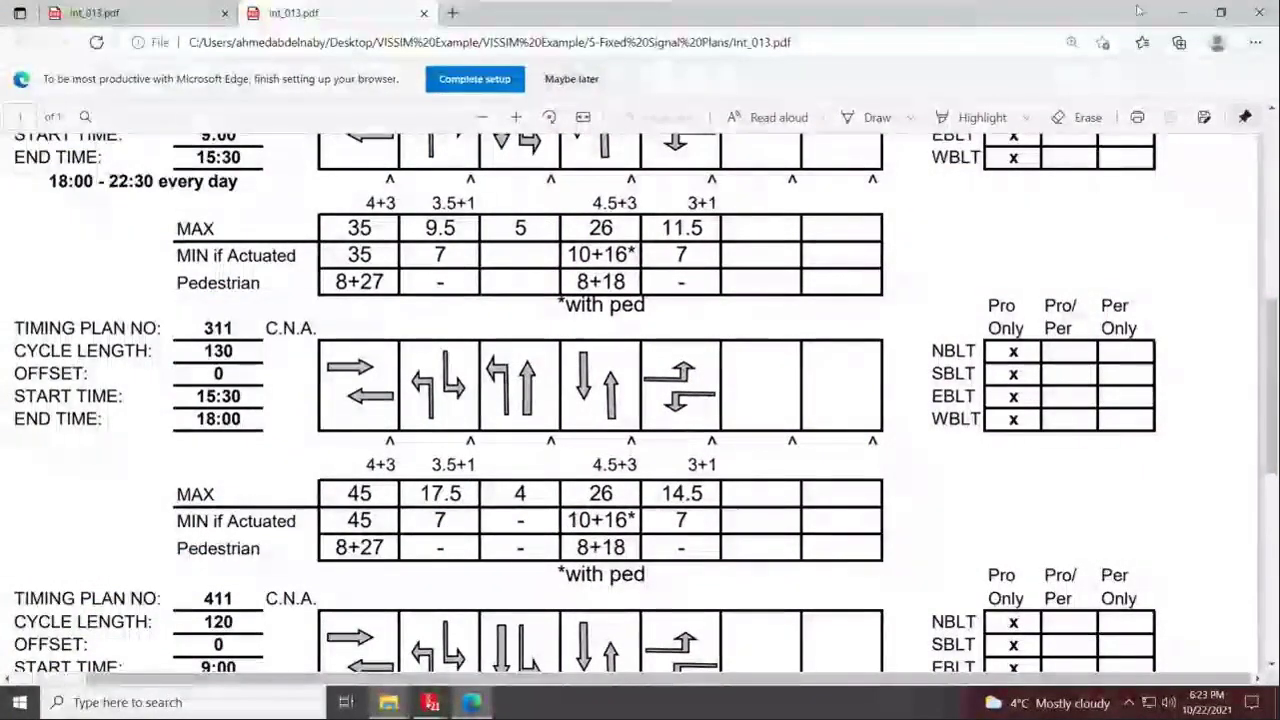
Back in Vissim, enter minimum greens 7, 10 and 7 for signal groups 1–3
key(alt+Tab)
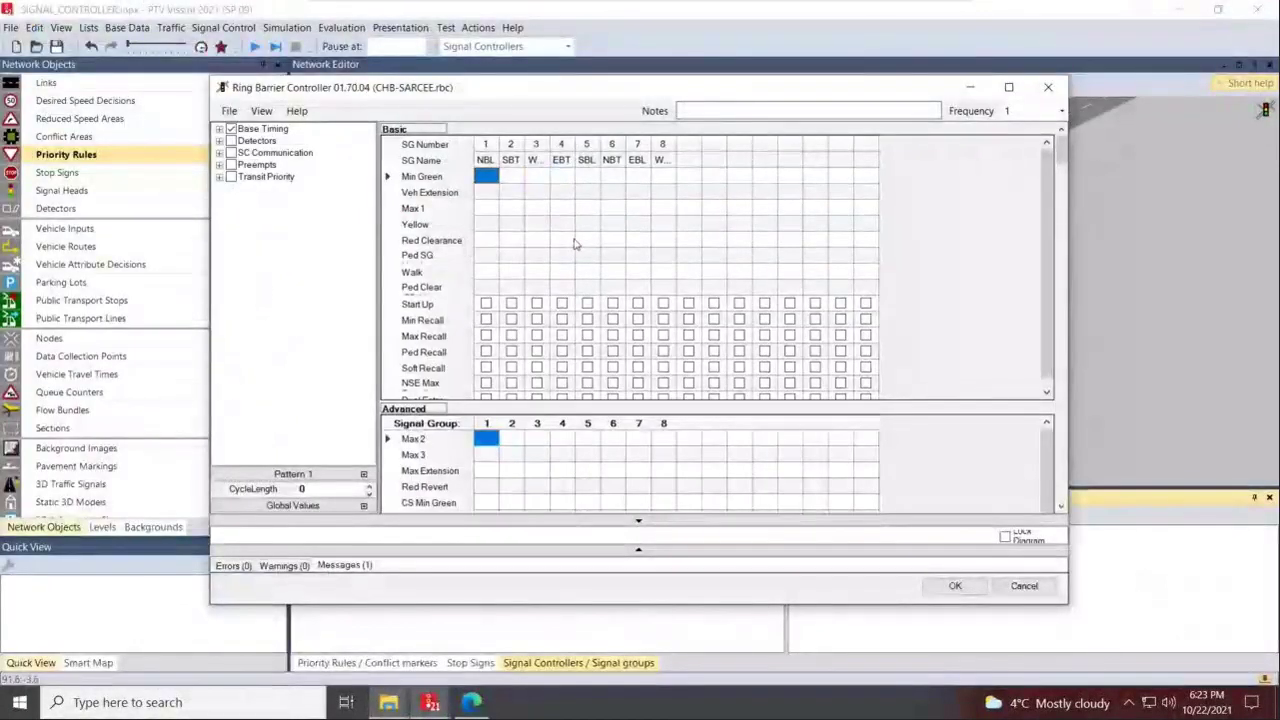
text(7)
key(Tab)
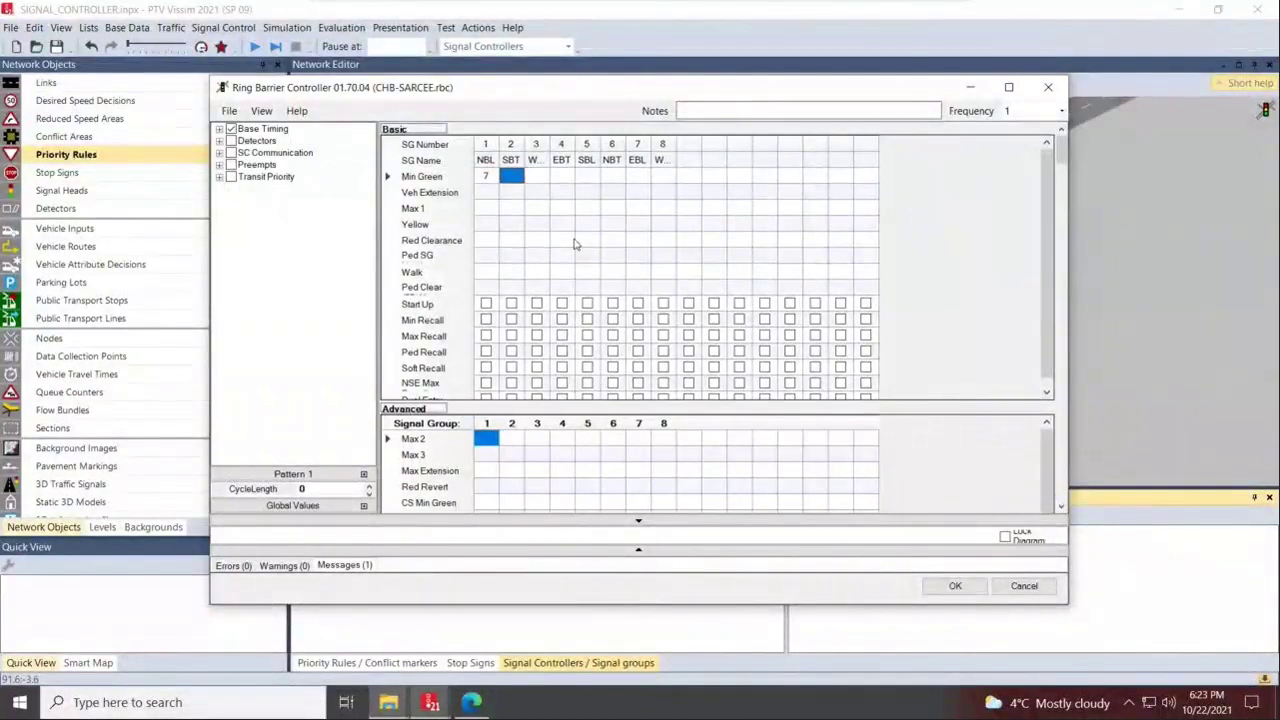
text(10)
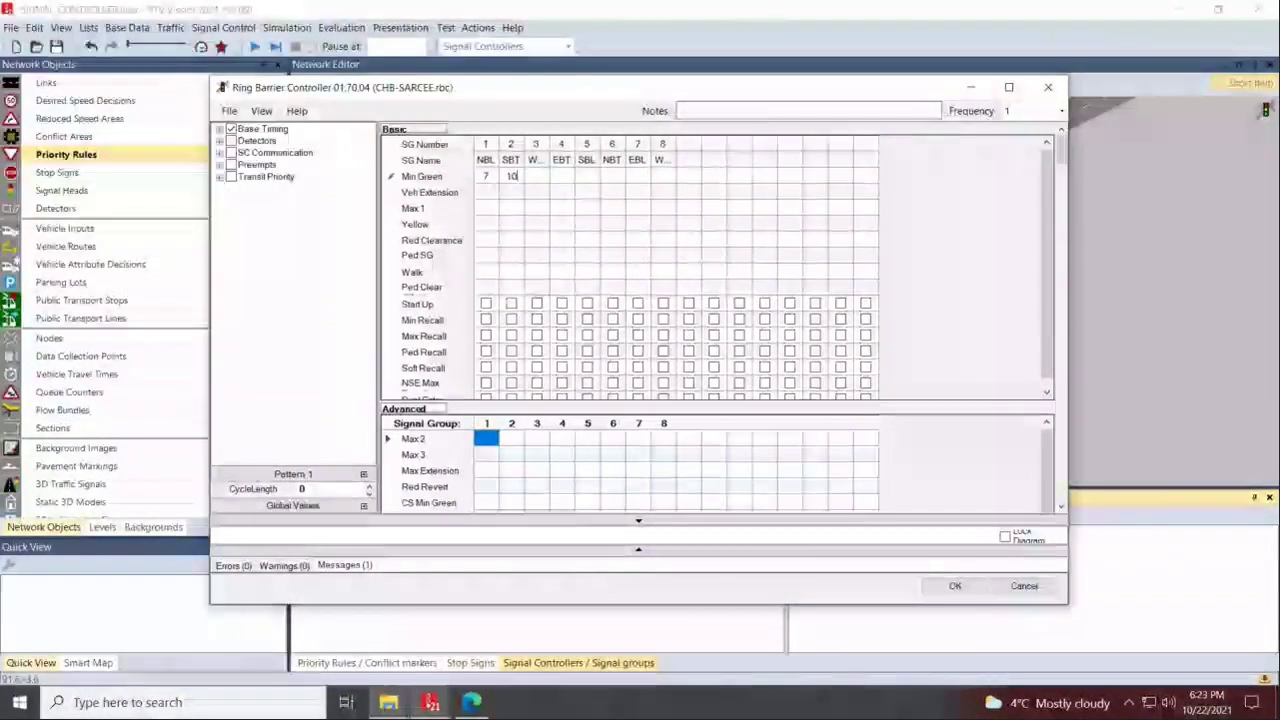
key(Tab)
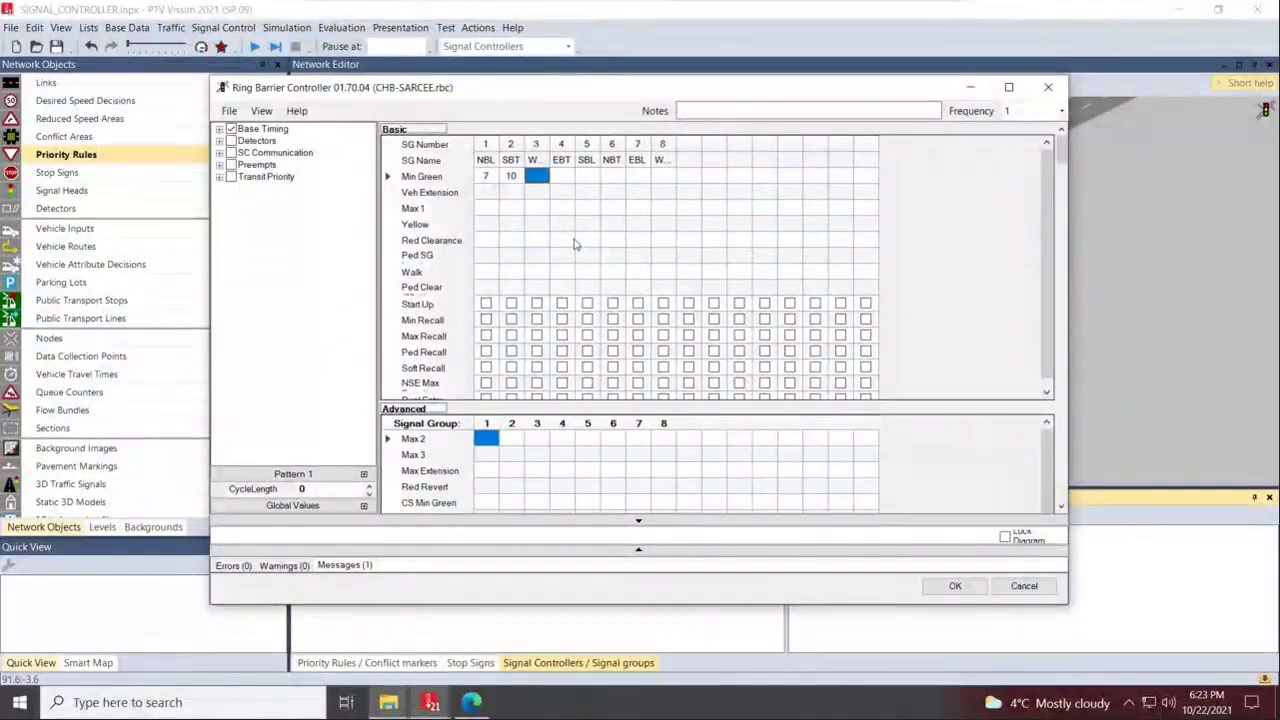
text(7)
key(Tab)
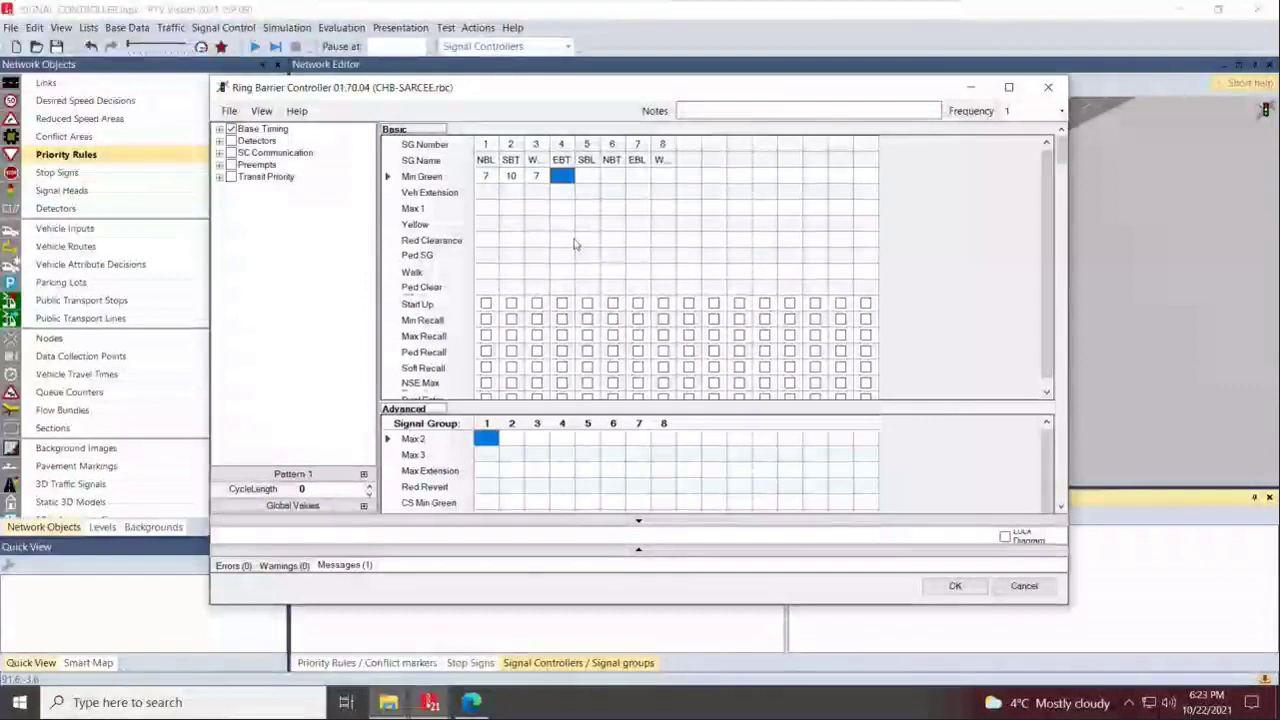
Enter minimum greens 7, 10, 7 for groups 5–7 and 20 for groups 4 and 8
key(Tab)
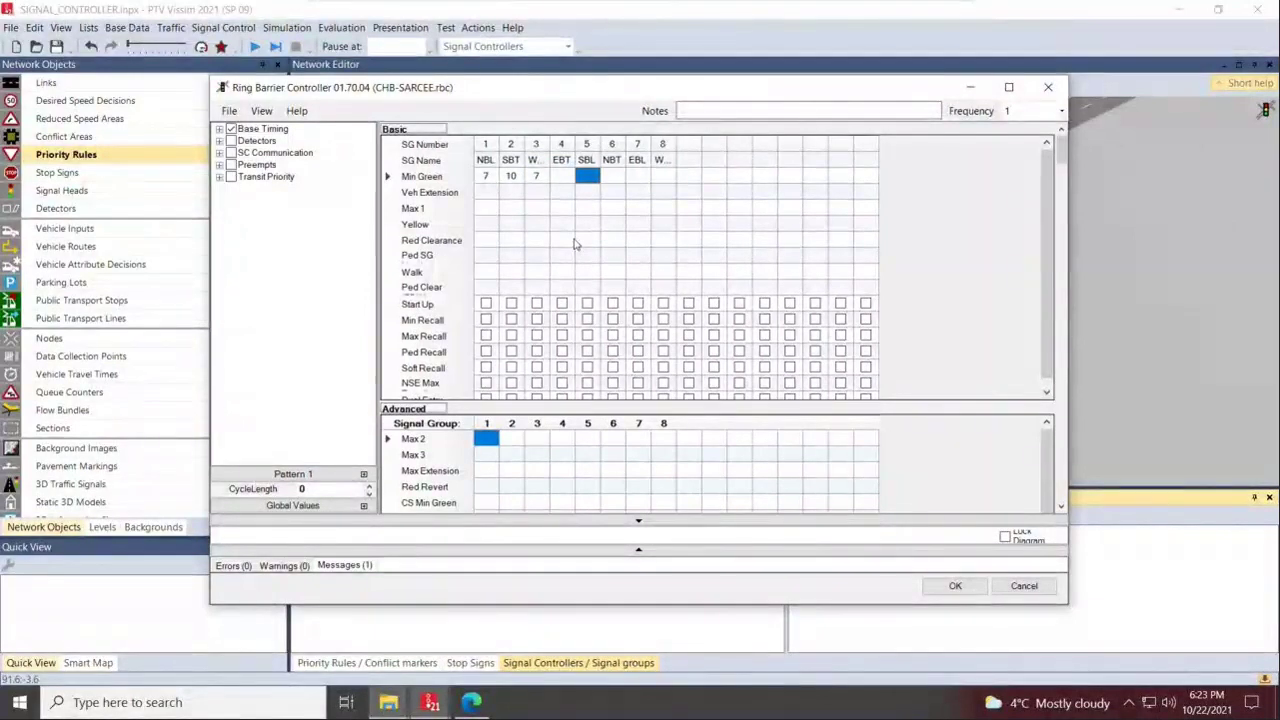
text(7 10)
key(Tab)
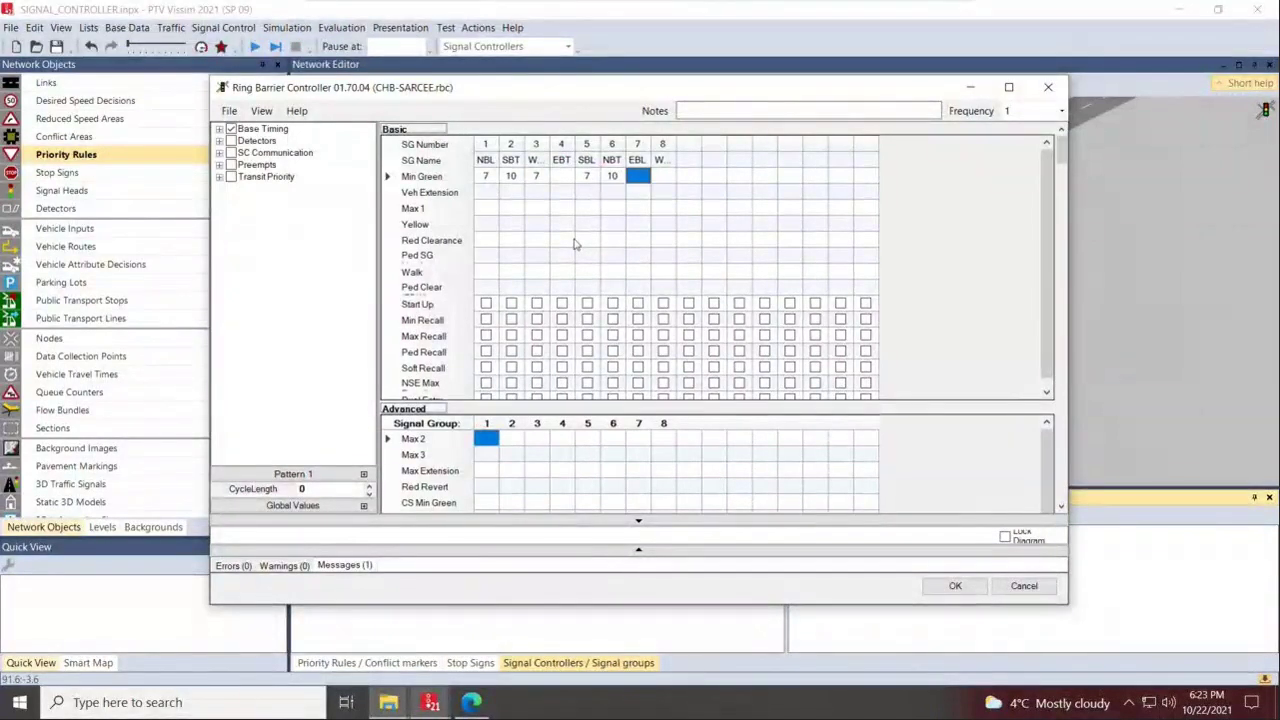
text(7)
key(Tab)
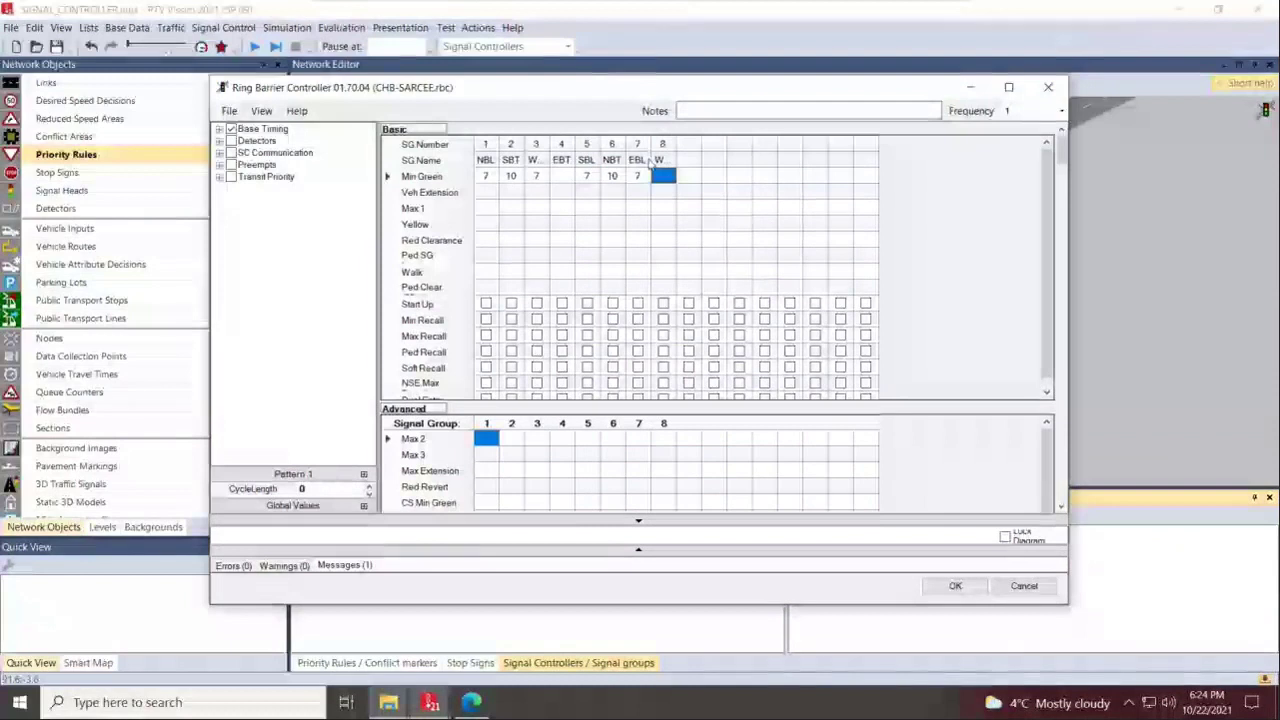
key(Up)
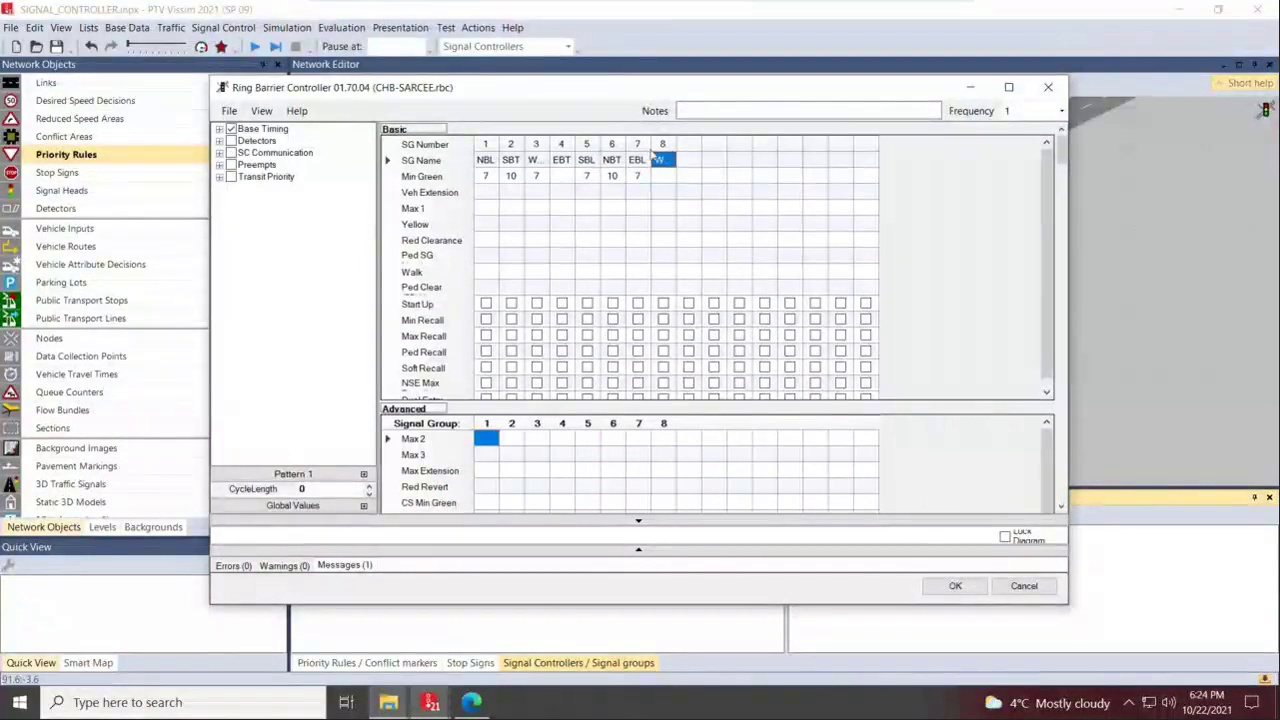
click(562, 176)
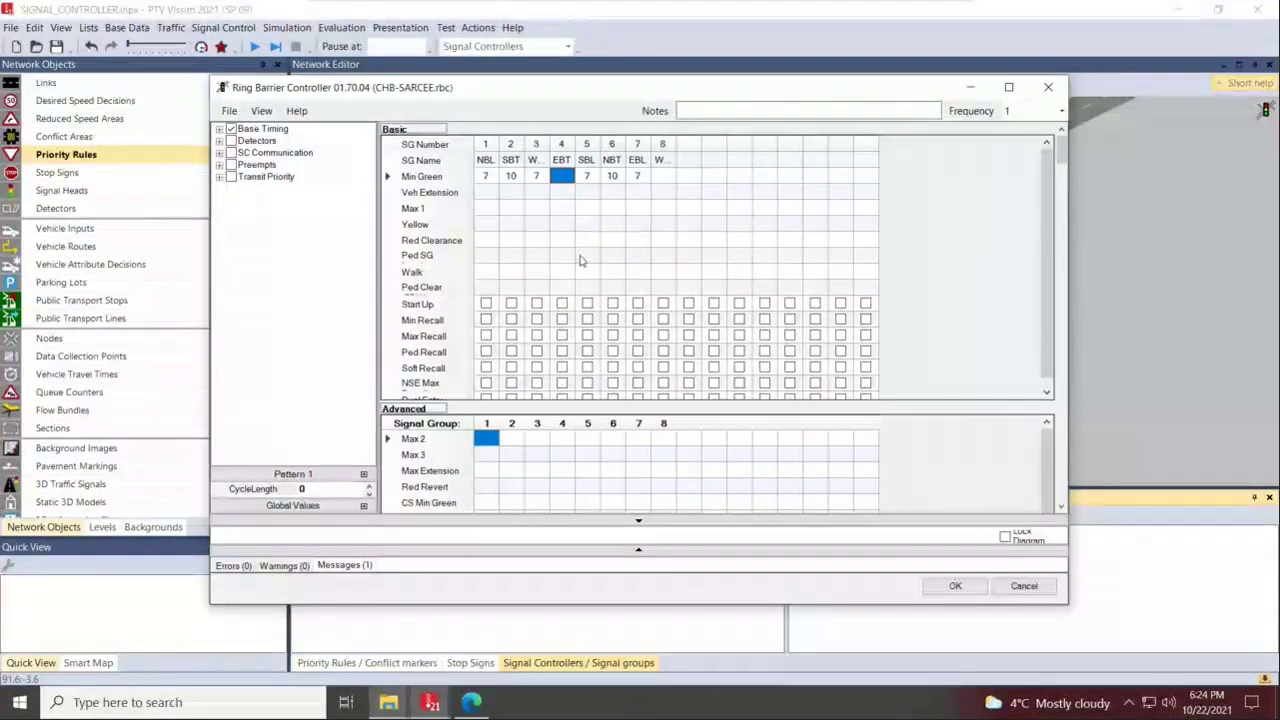
text(20)
key(Tab)
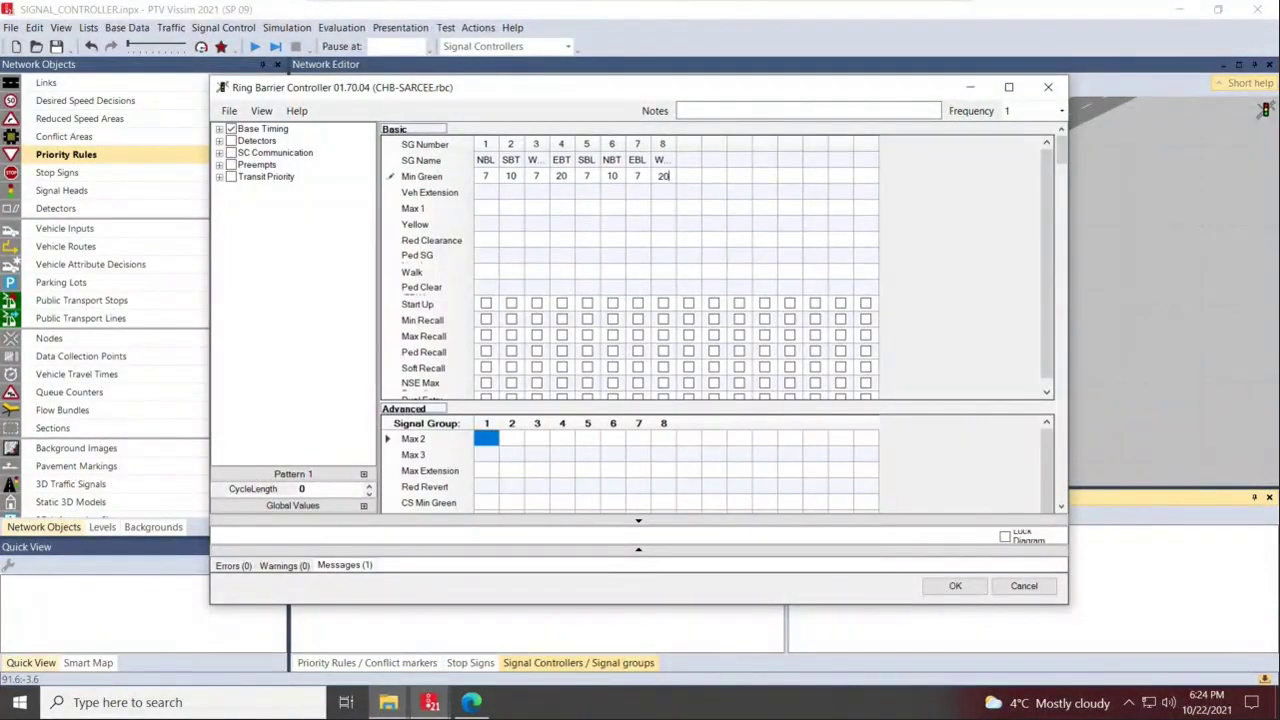
text(20)
key(Tab)
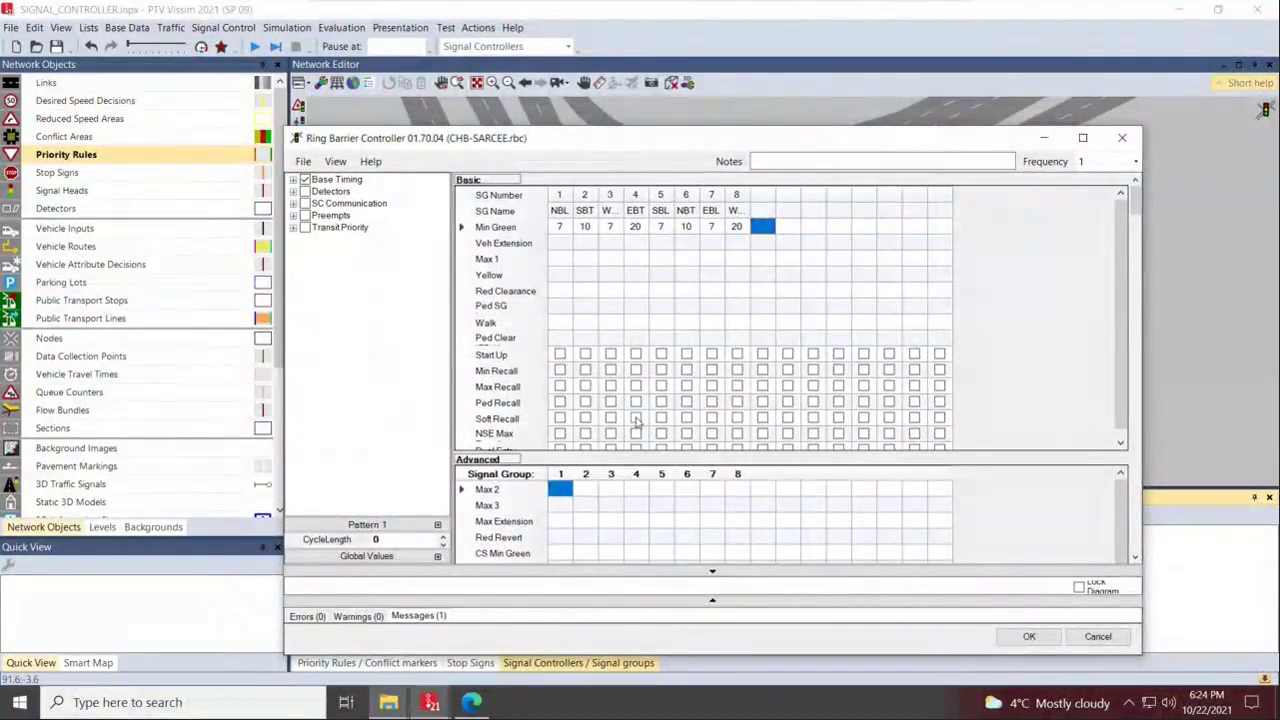
Confirm EBT's minimum green of 20, completing the Min Green row
click(637, 228)
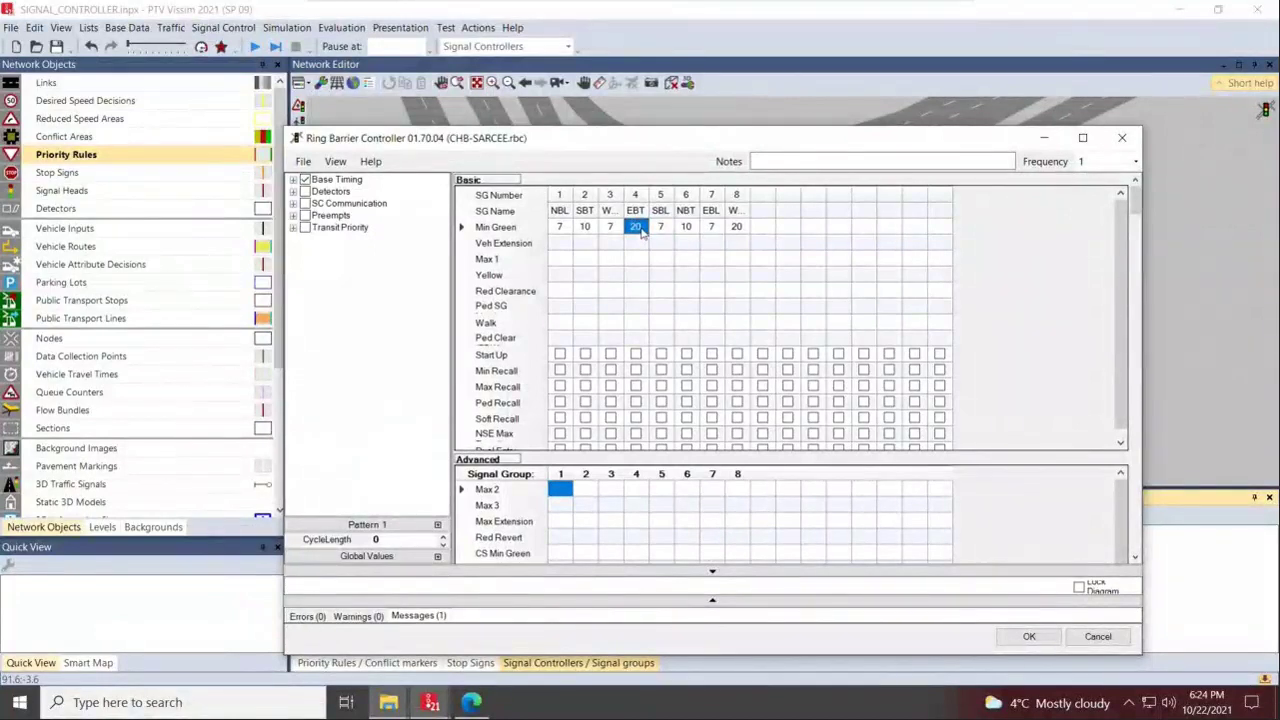
click(561, 247)
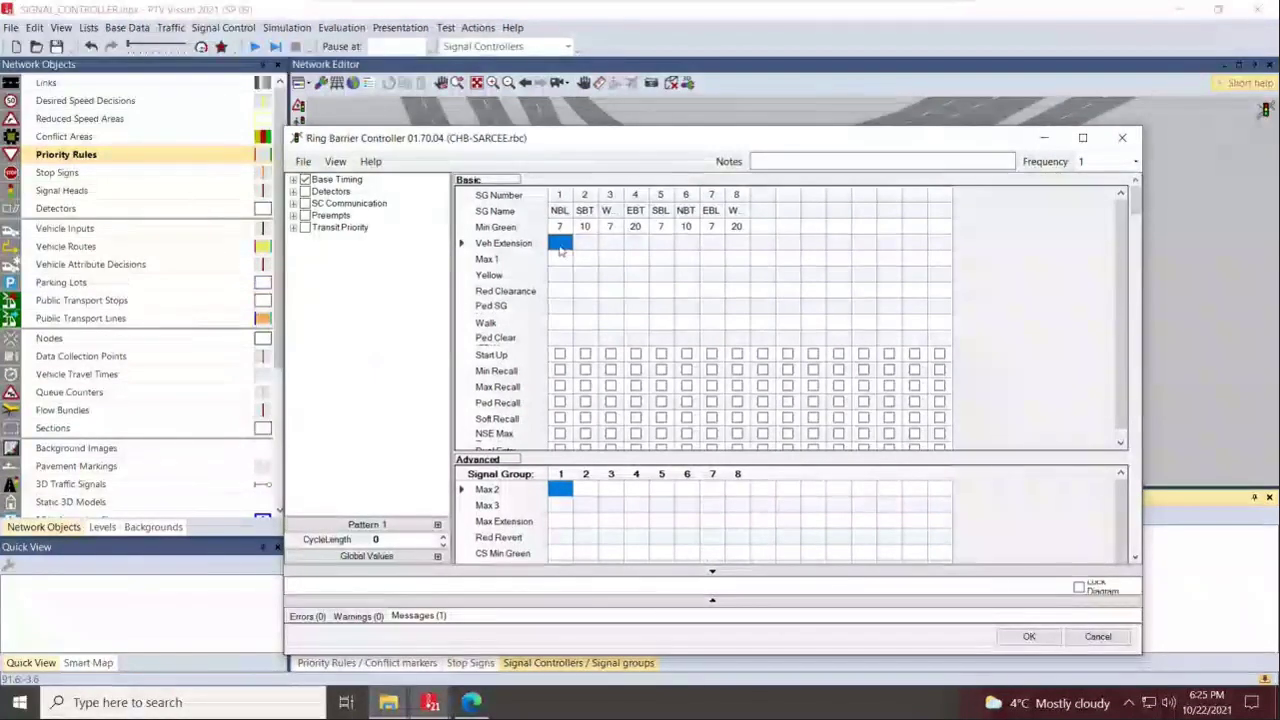
Enter a vehicle extension of 3 for each of signal groups 1 through 8
click(563, 245)
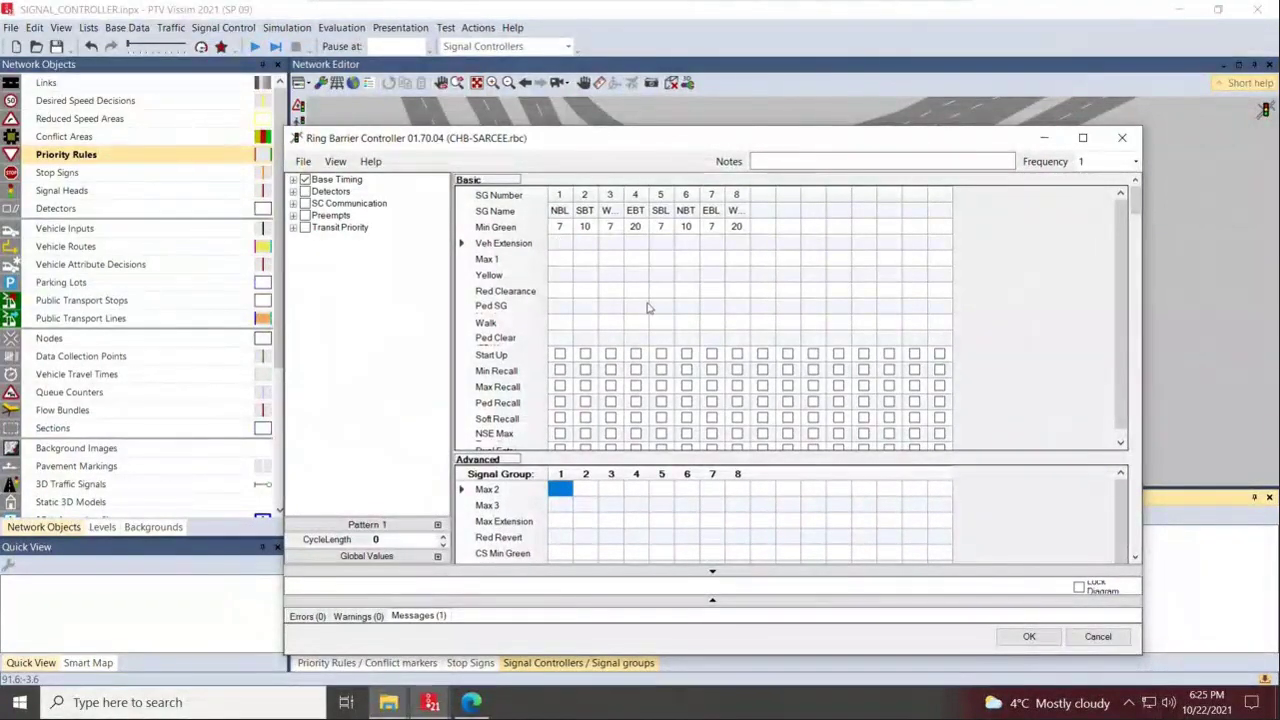
text(3)
key(Tab)
text(3)
key(Tab)
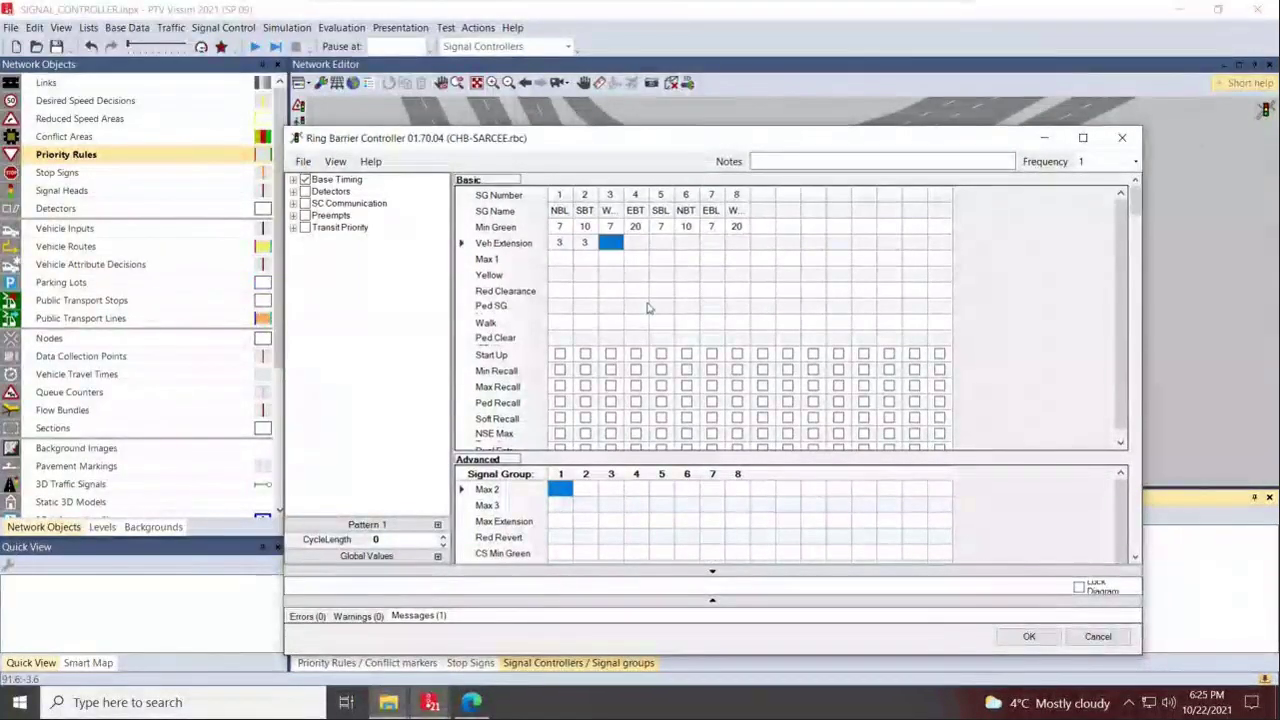
text(3)
key(Tab)
text(3)
key(Tab)
text(3)
key(Tab)
text(3)
key(Tab)
text(3)
key(Tab)
text(3)
key(Tab)
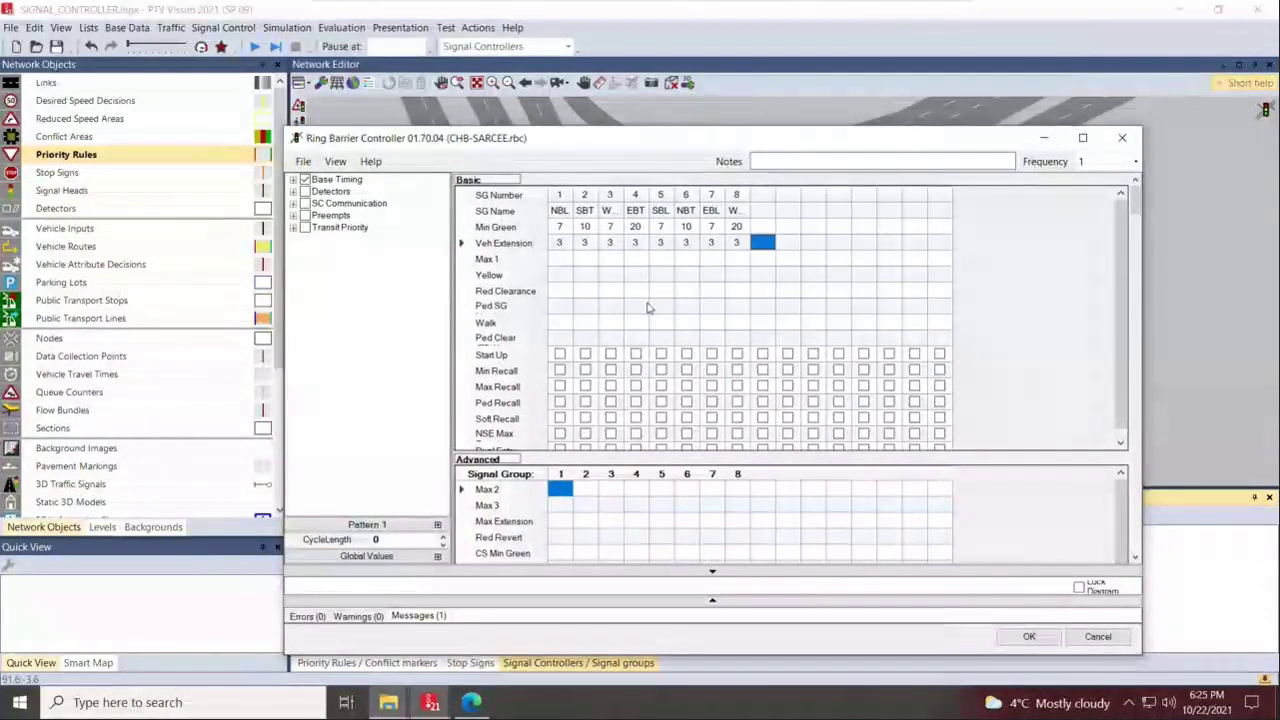
key(Down)
key(Left)
key(Left)
key(Left)
key(Left)
key(Left)
key(Left)
key(Left)
key(Left)
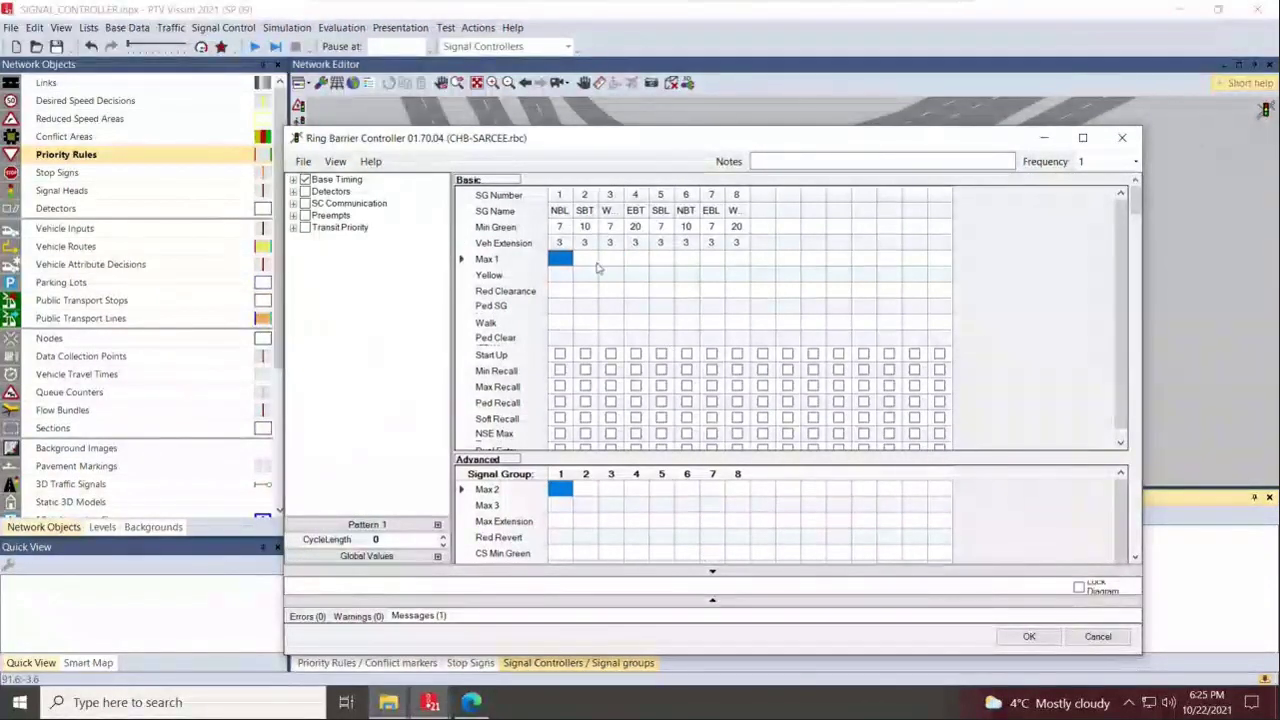
Drag the Ring Barrier Controller window to the right side of the screen and enlarge it
drag(797, 139, 912, 32)
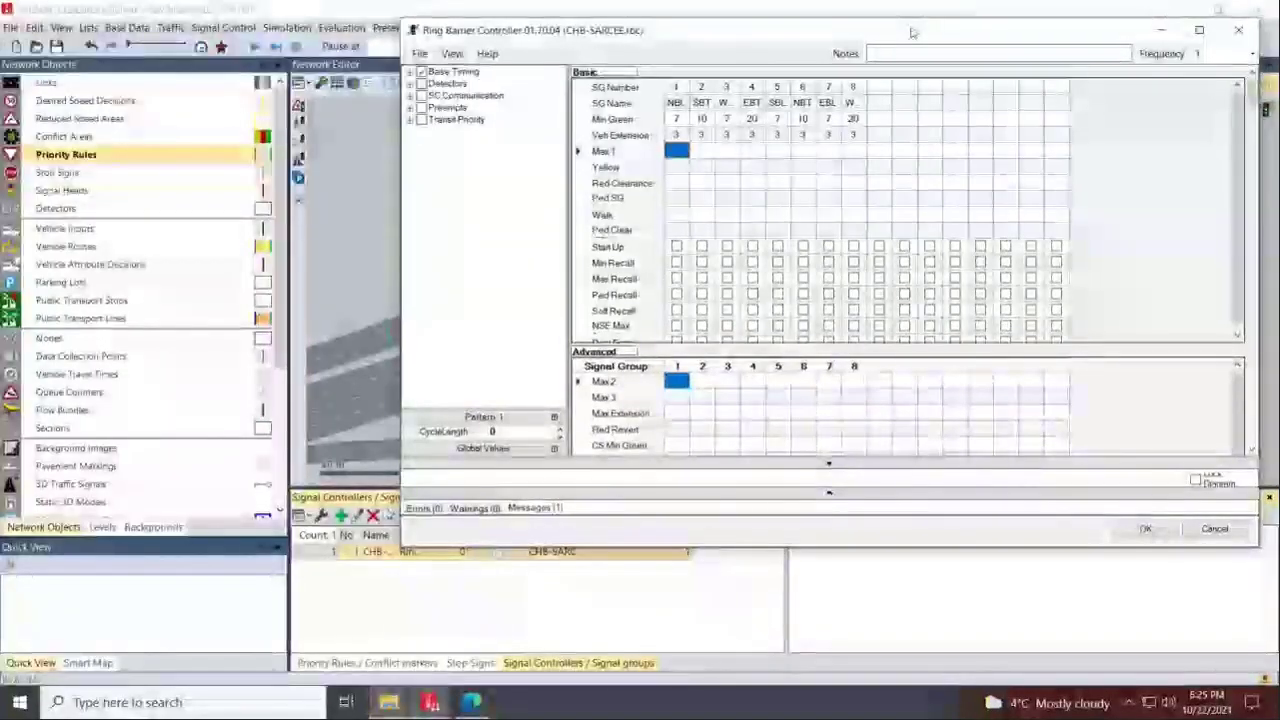
double_click(912, 32)
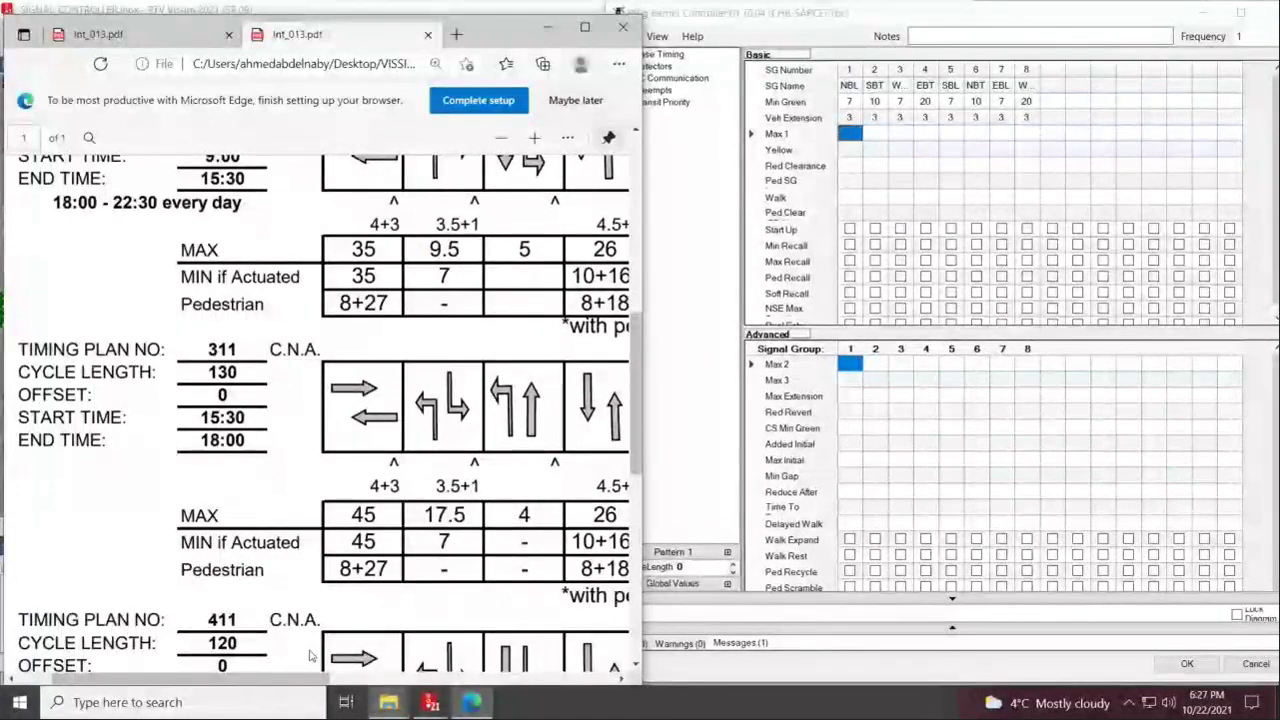
Scroll the PDF sideways to plan 311's MAX times, mark 311, and return to Max 1
scroll(310, 655, right, 3)
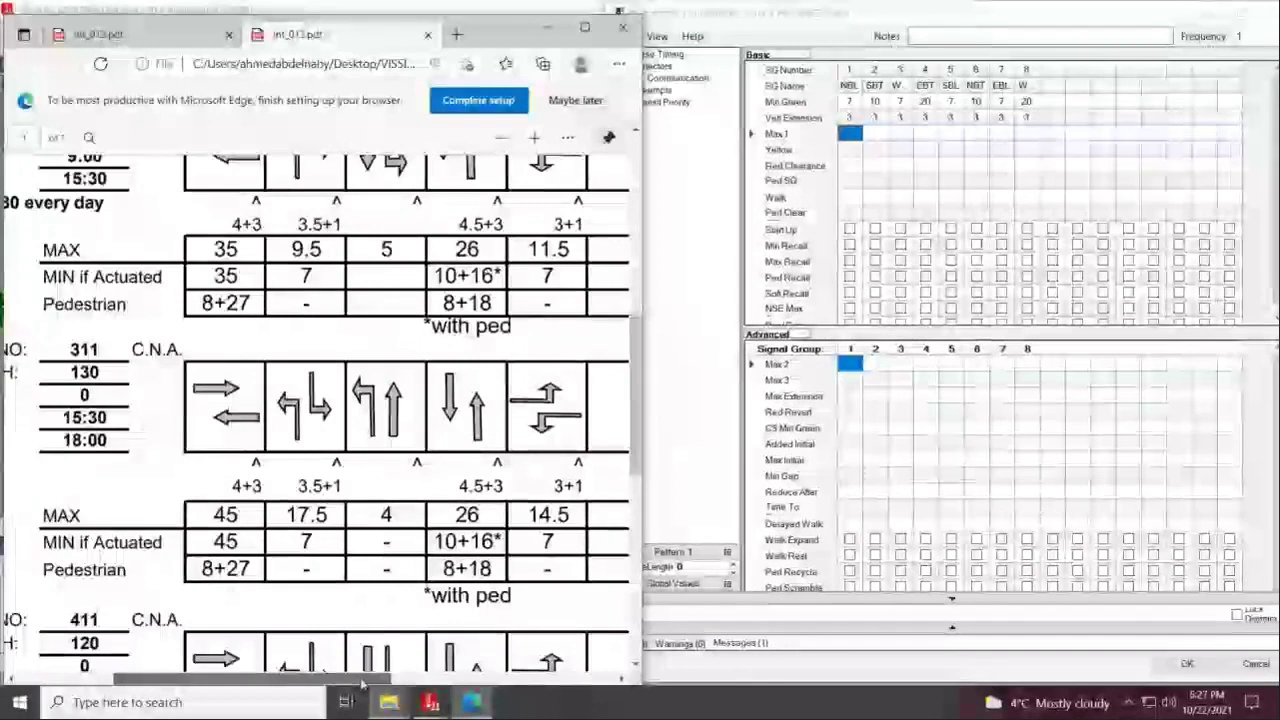
scroll(362, 683, right, 1)
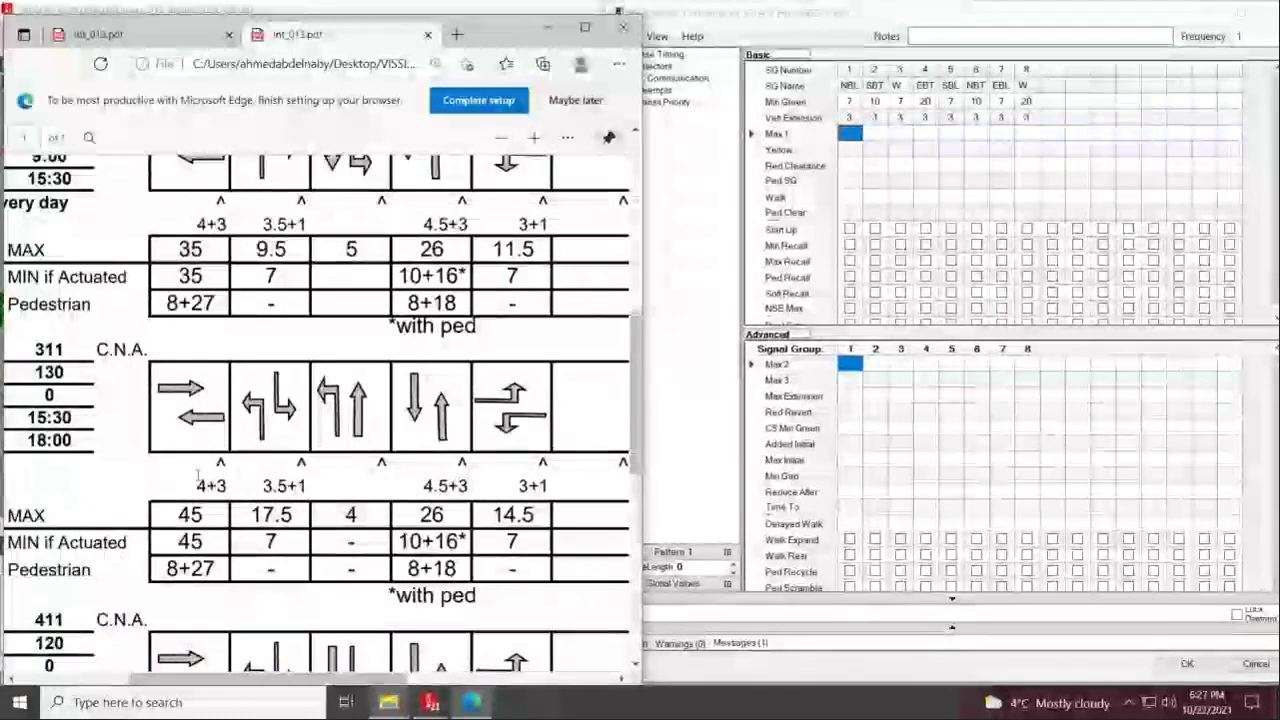
double_click(48, 349)
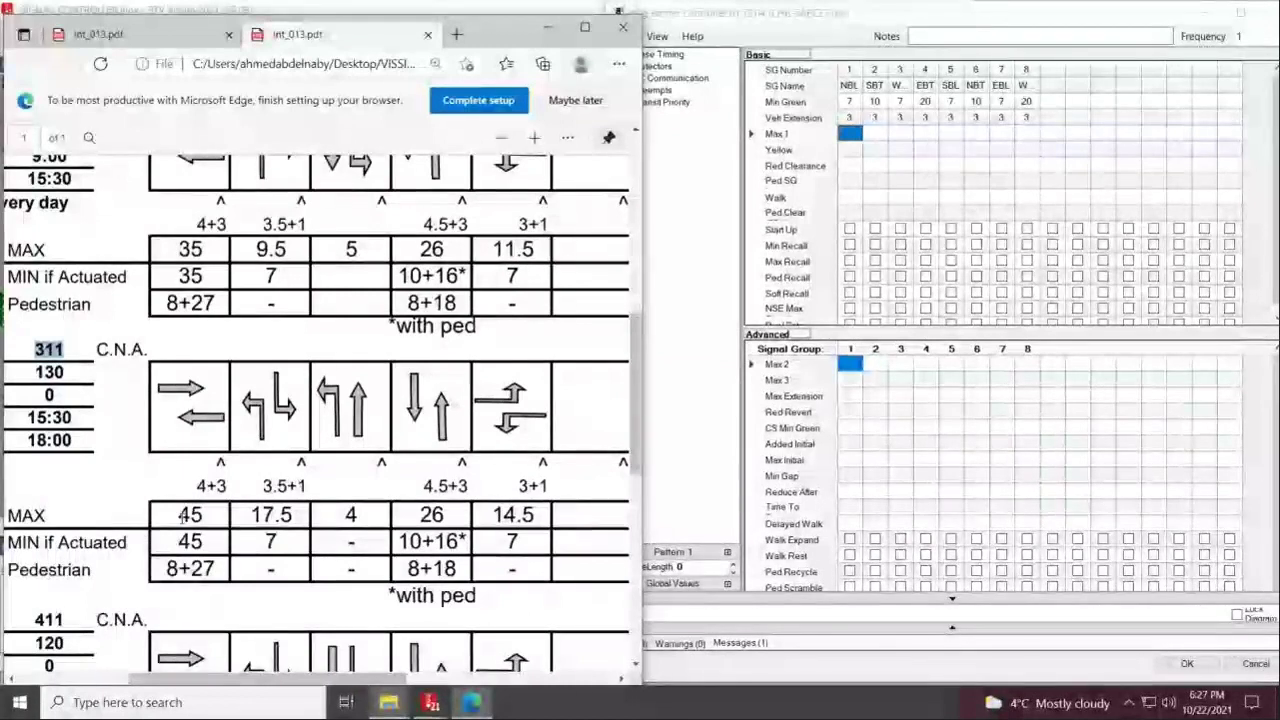
click(900, 136)
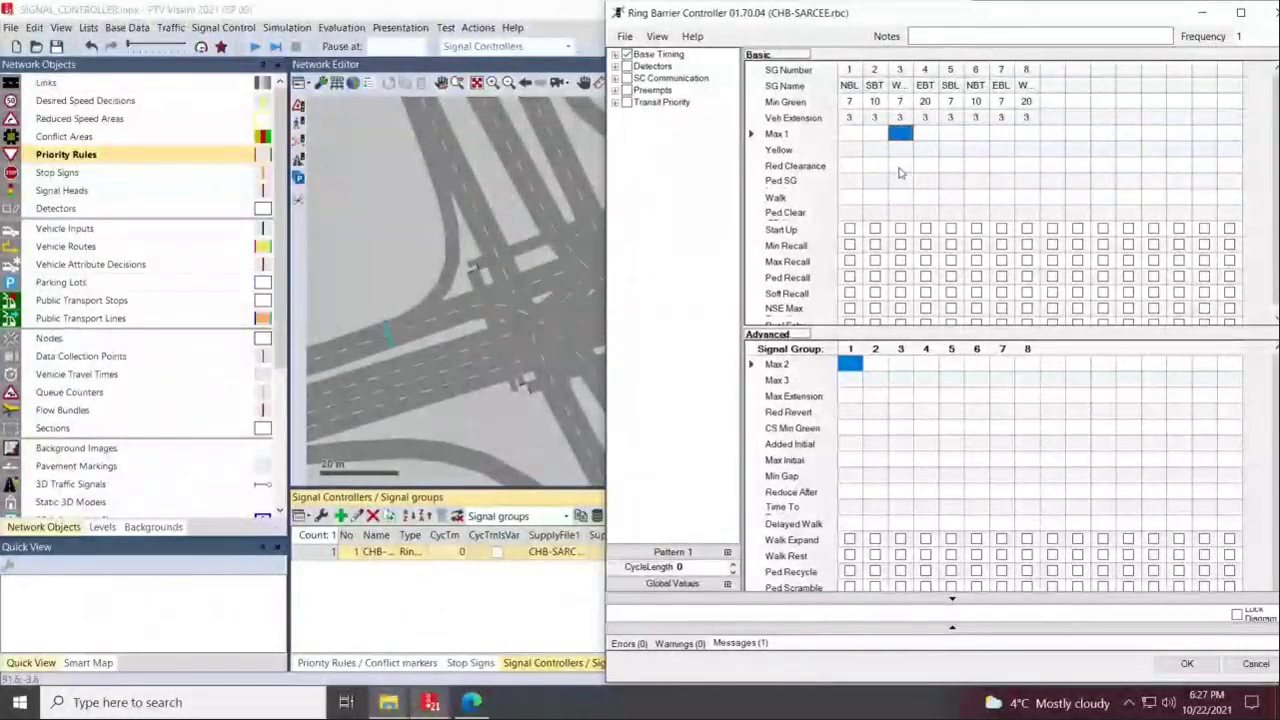
Set Max 1 to 45 for EBT and WBT (groups 4 and 8), then show the timing PDF
key(Left)
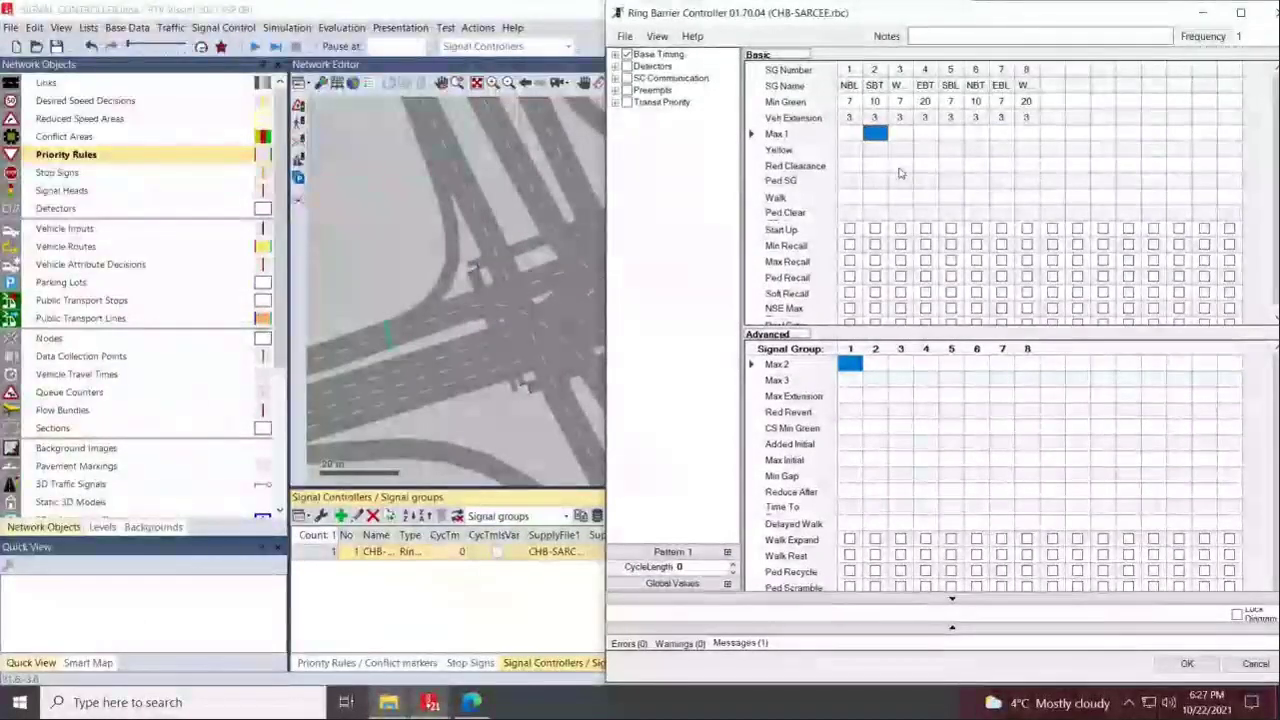
key(Right)
text(45)
key(Tab)
key(Right)
key(Right)
key(Right)
key(Left)
key(Left)
key(Left)
key(Left)
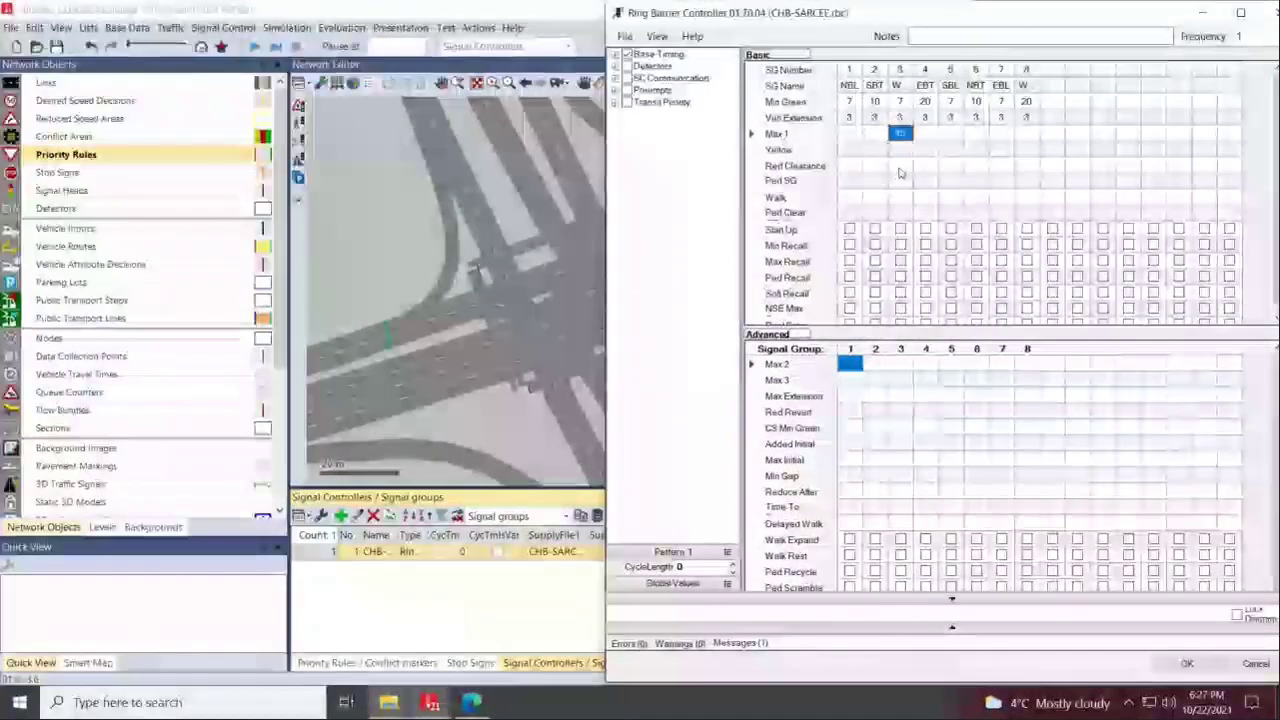
key(Right)
text(45)
key(Tab)
key(Right)
key(Right)
key(Right)
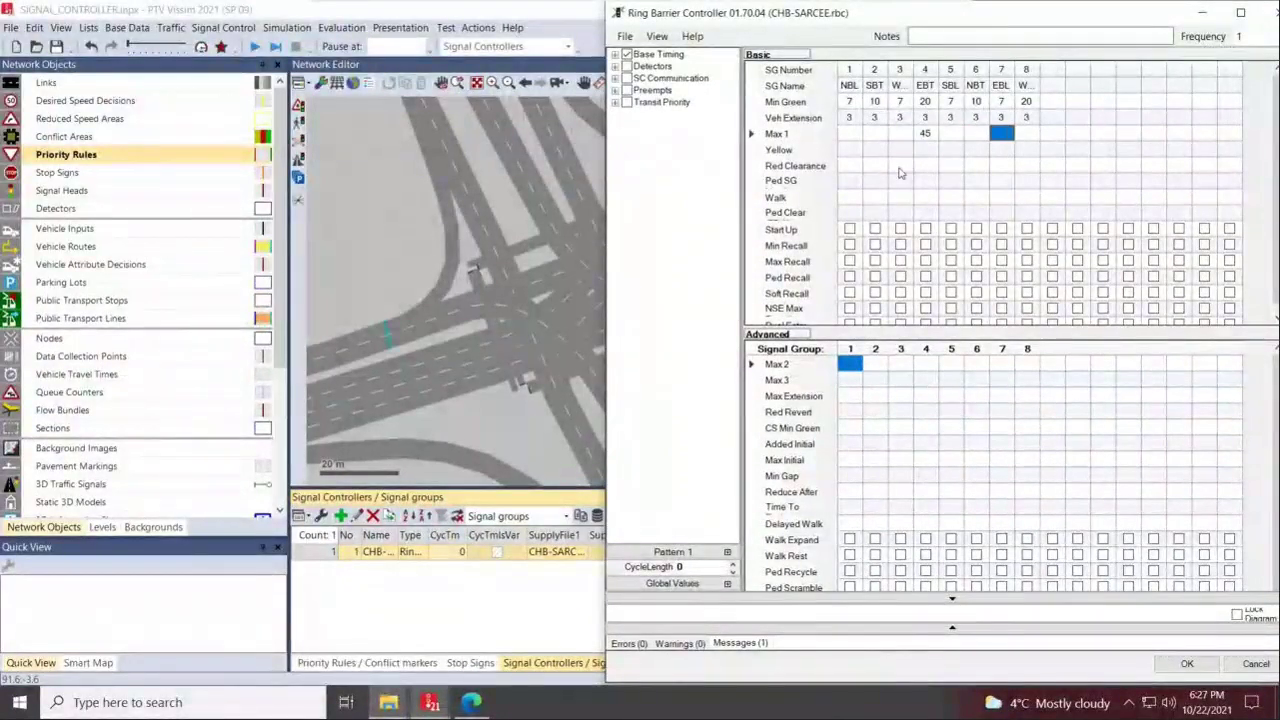
text(45)
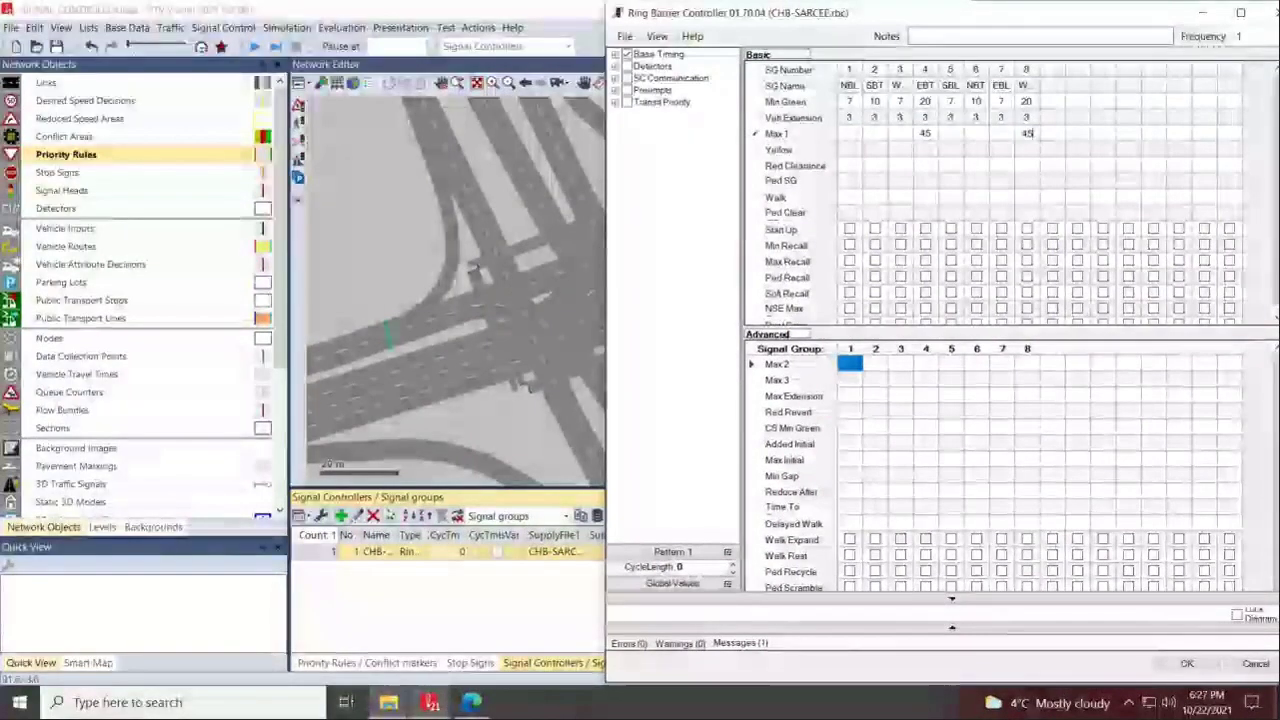
key(Left)
key(Left)
key(Left)
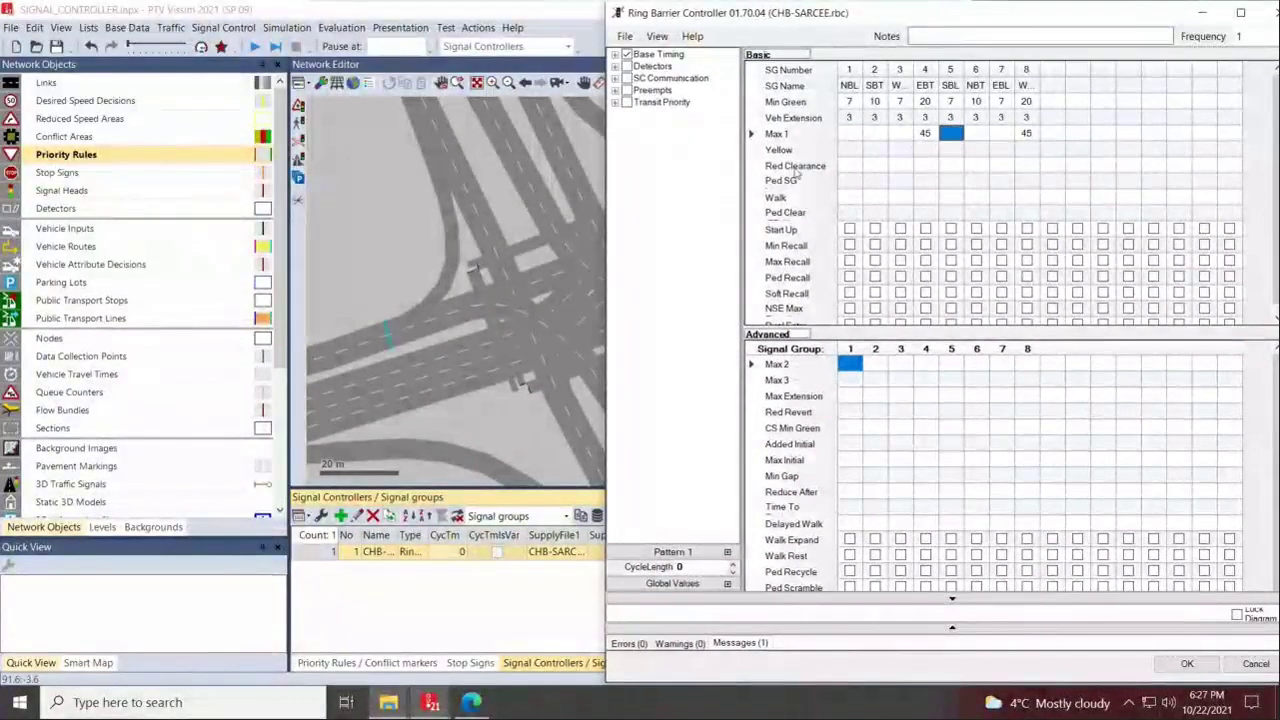
click(474, 704)
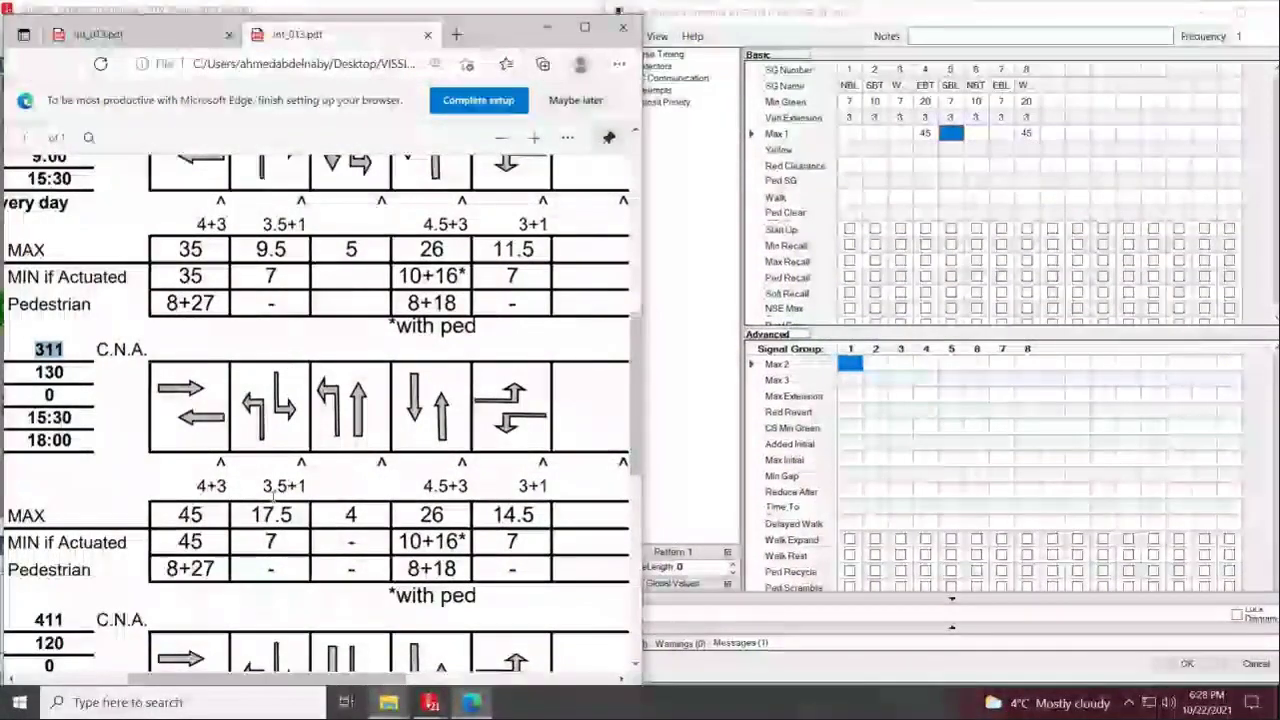
Highlight the 17.5 MAX value of timing plan 311 in the PDF
double_click(271, 514)
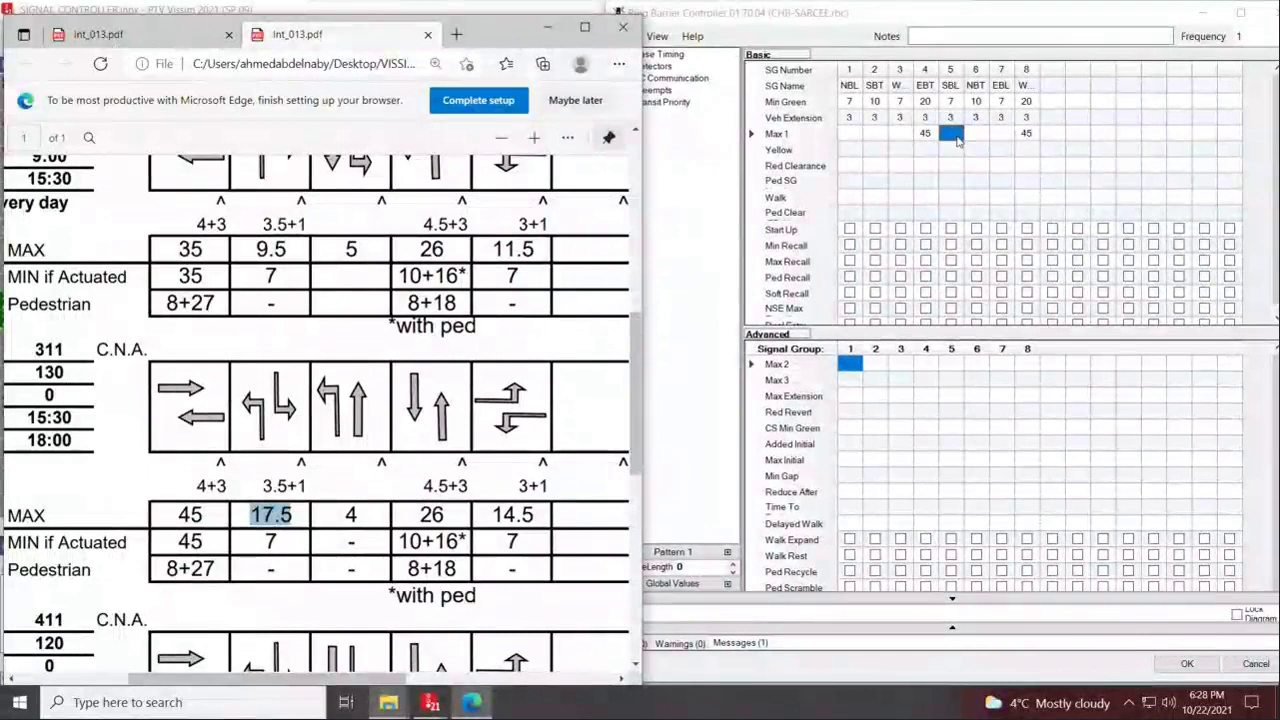
Enter 18 as signal group 5's Max 1, then mark the next MAX value in the PDF
click(955, 135)
text(18)
click(960, 168)
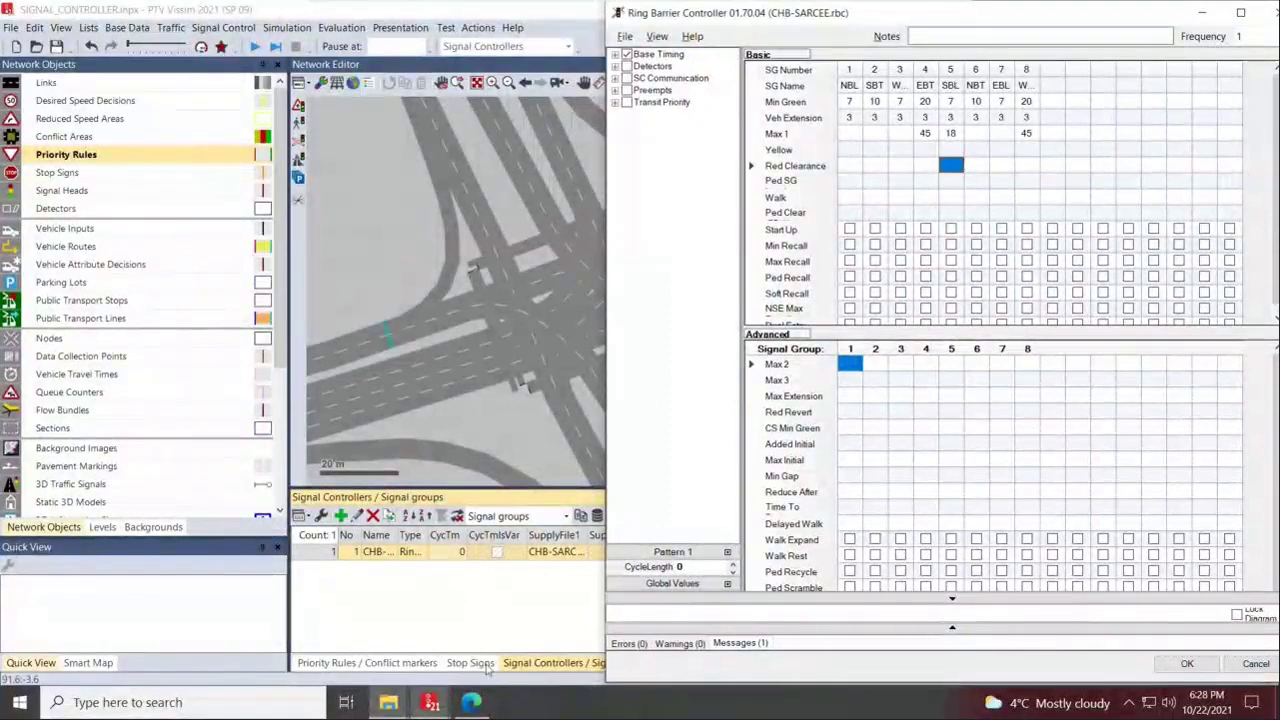
click(470, 702)
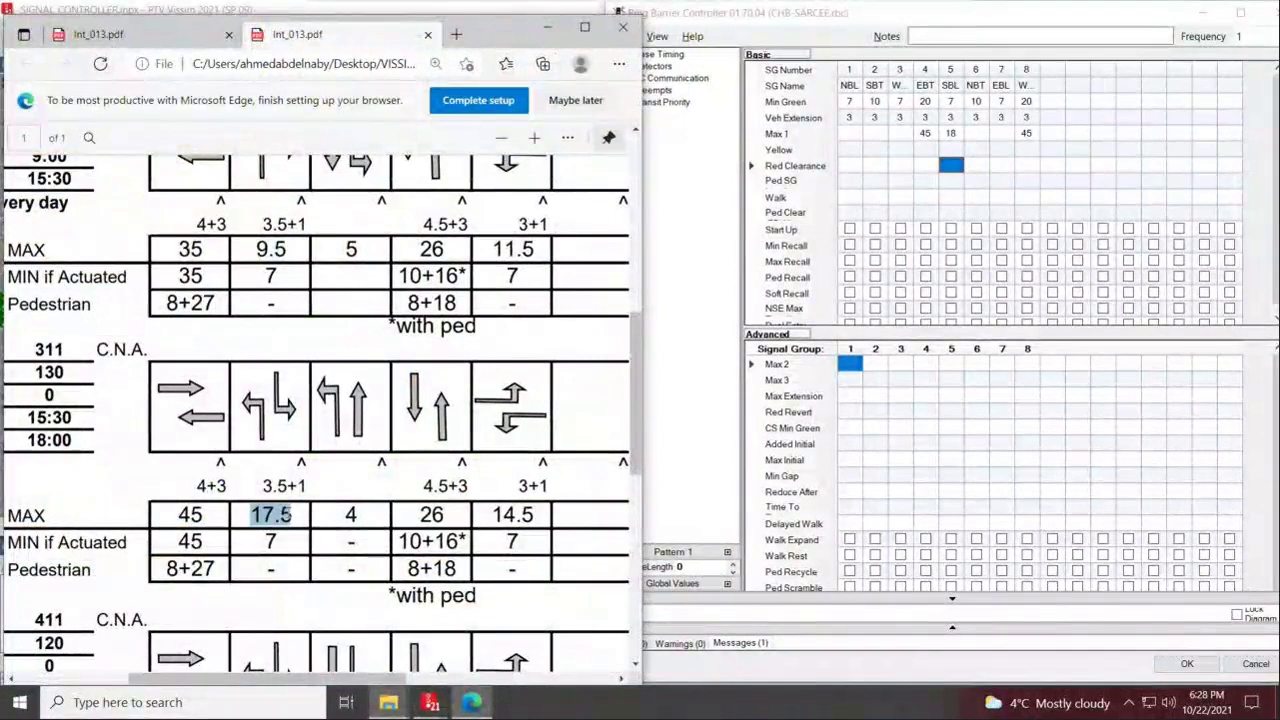
drag(292, 514, 316, 533)
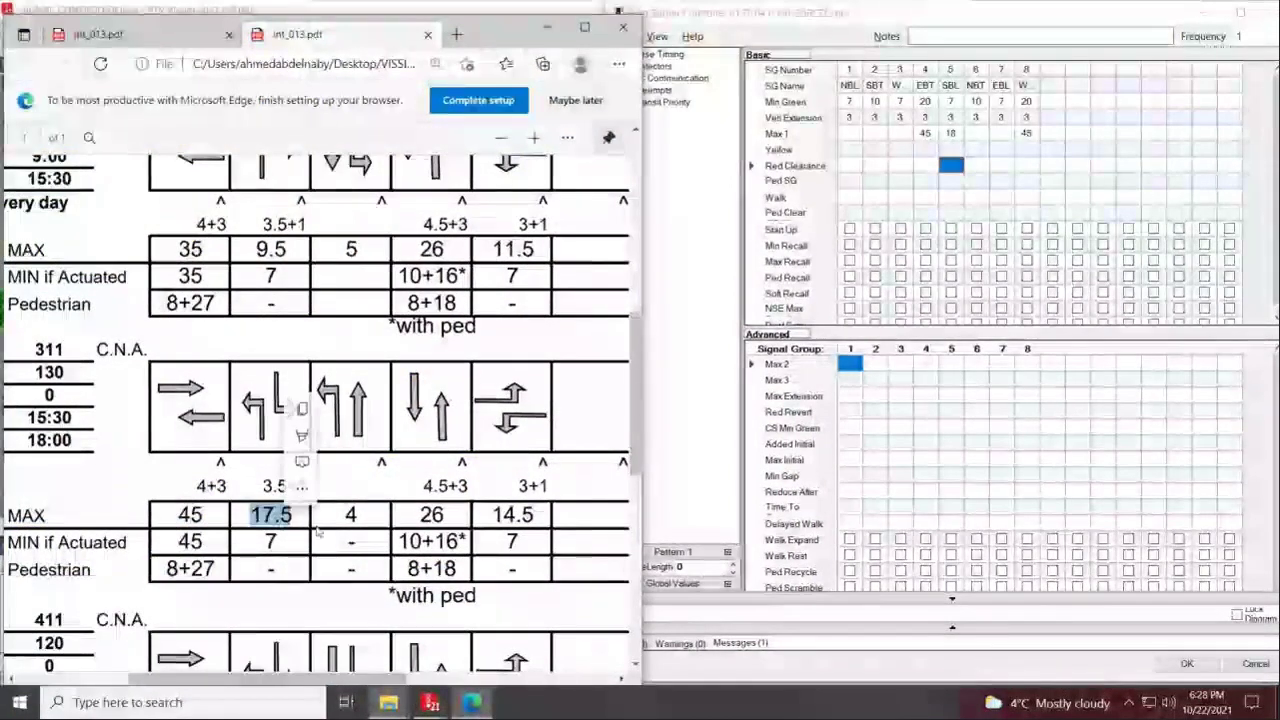
click(350, 514)
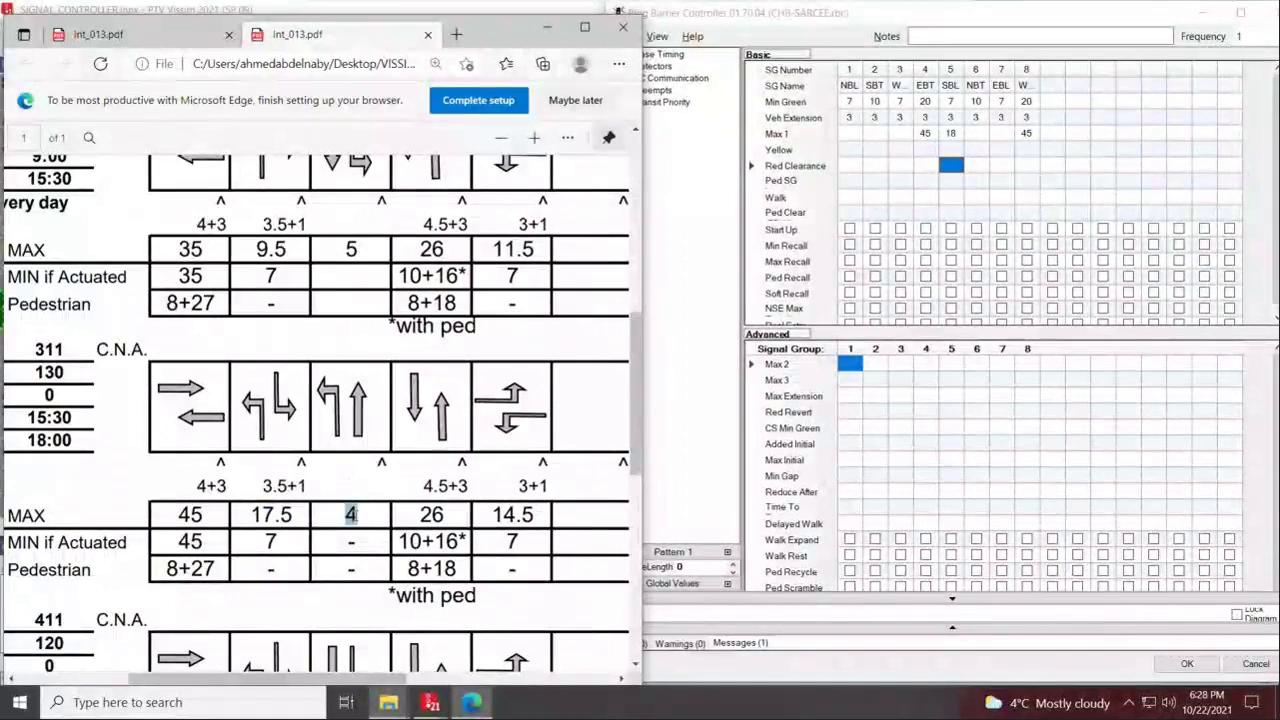
drag(352, 514, 356, 518)
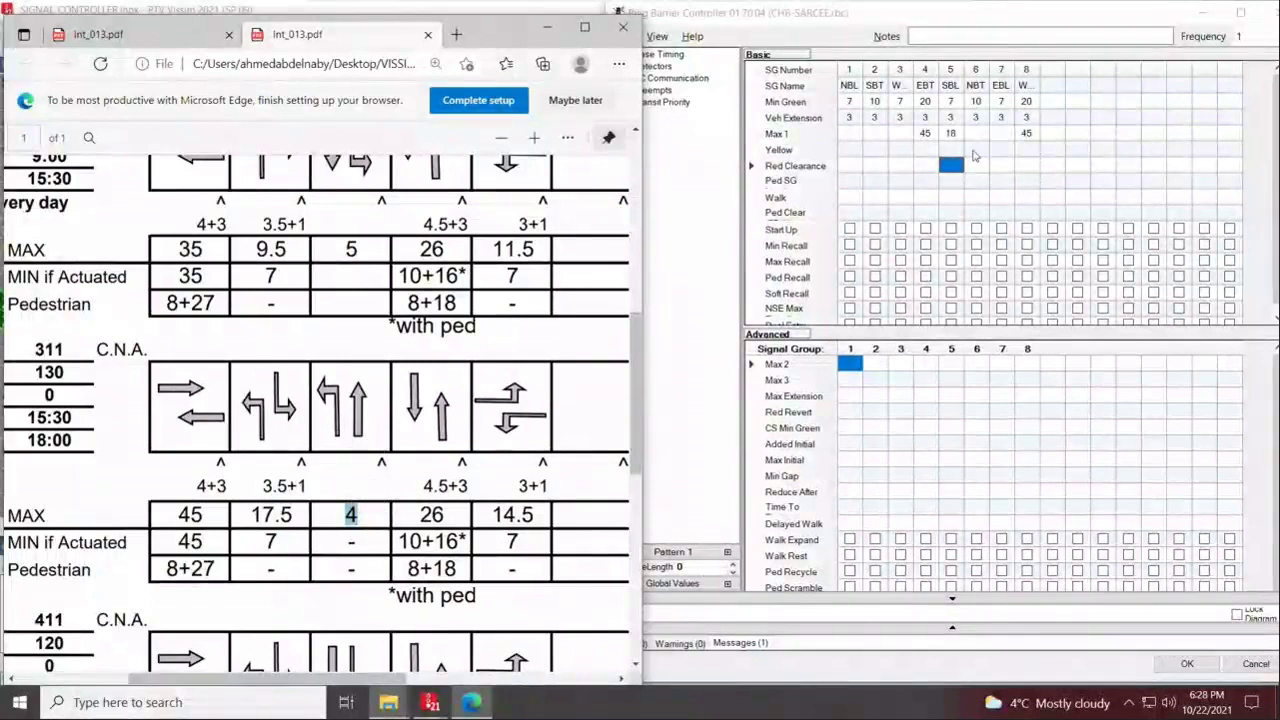
Set signal group 1's Max 1 to 22 and return to the timing PDF
click(851, 135)
text(3)
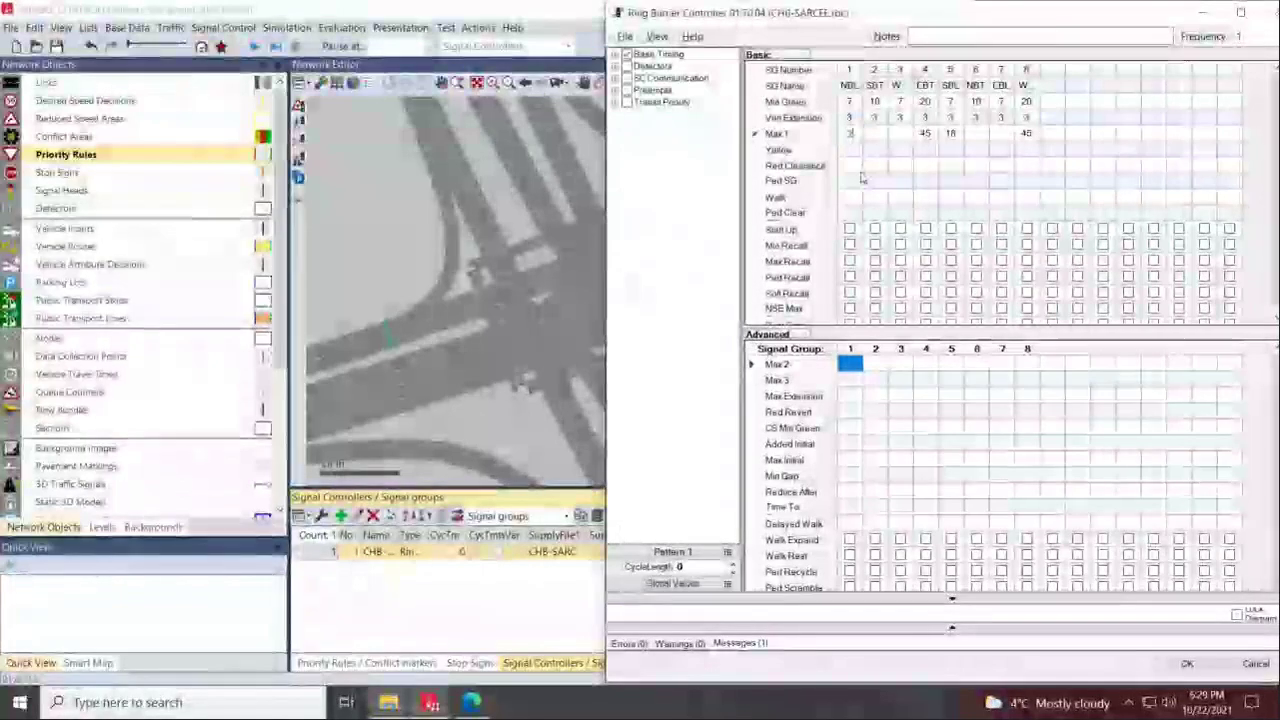
text(2)
key(Tab)
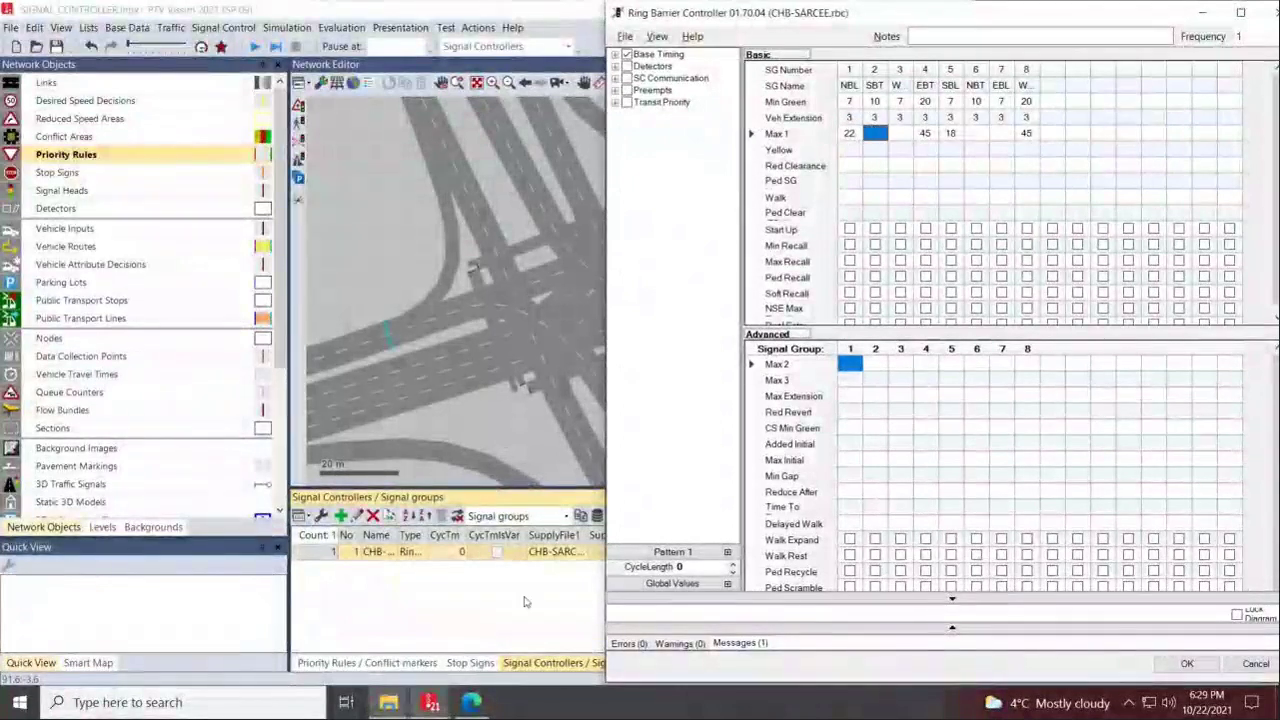
click(474, 703)
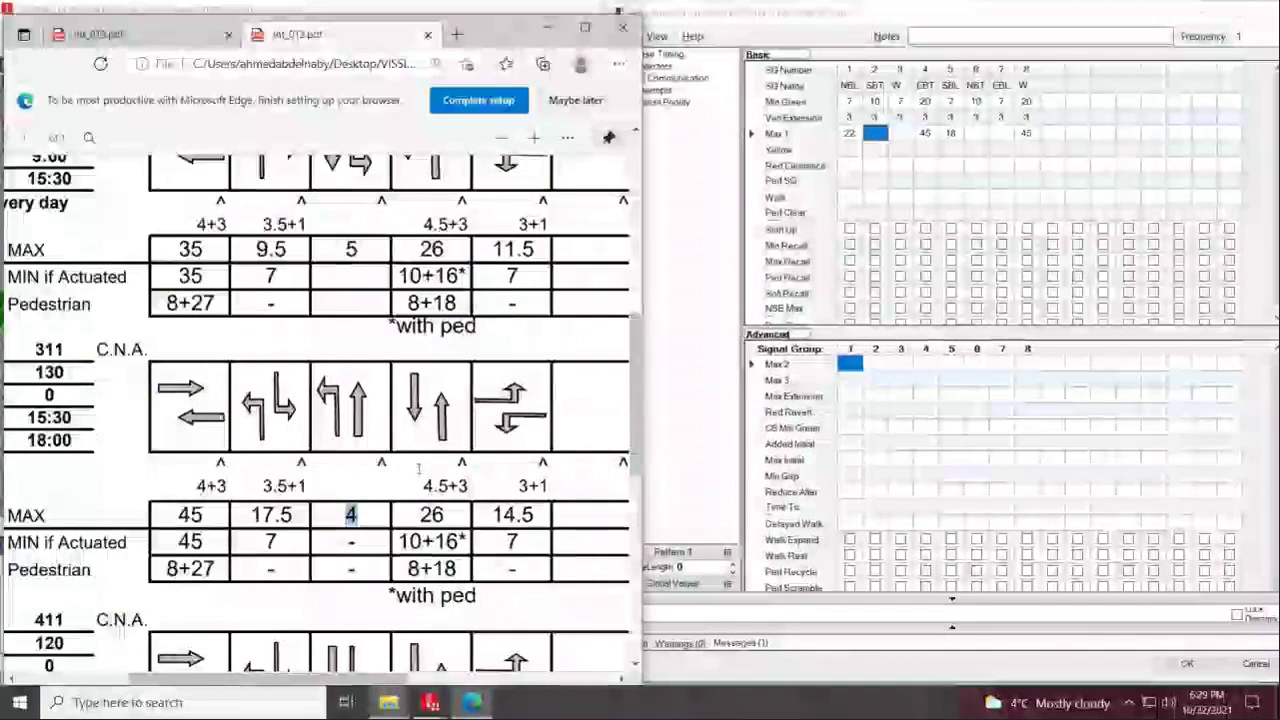
Set Max 1 to 30 for signal group 6 and 26 for signal group 2
click(975, 135)
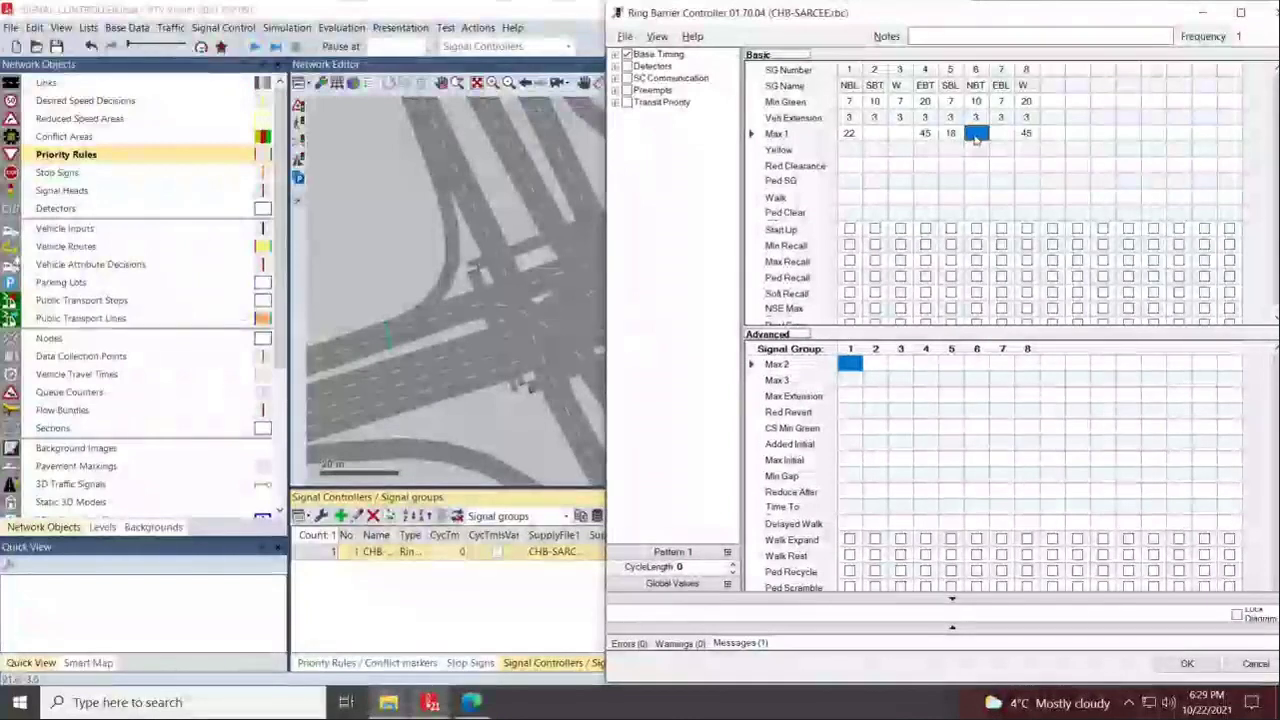
text(30)
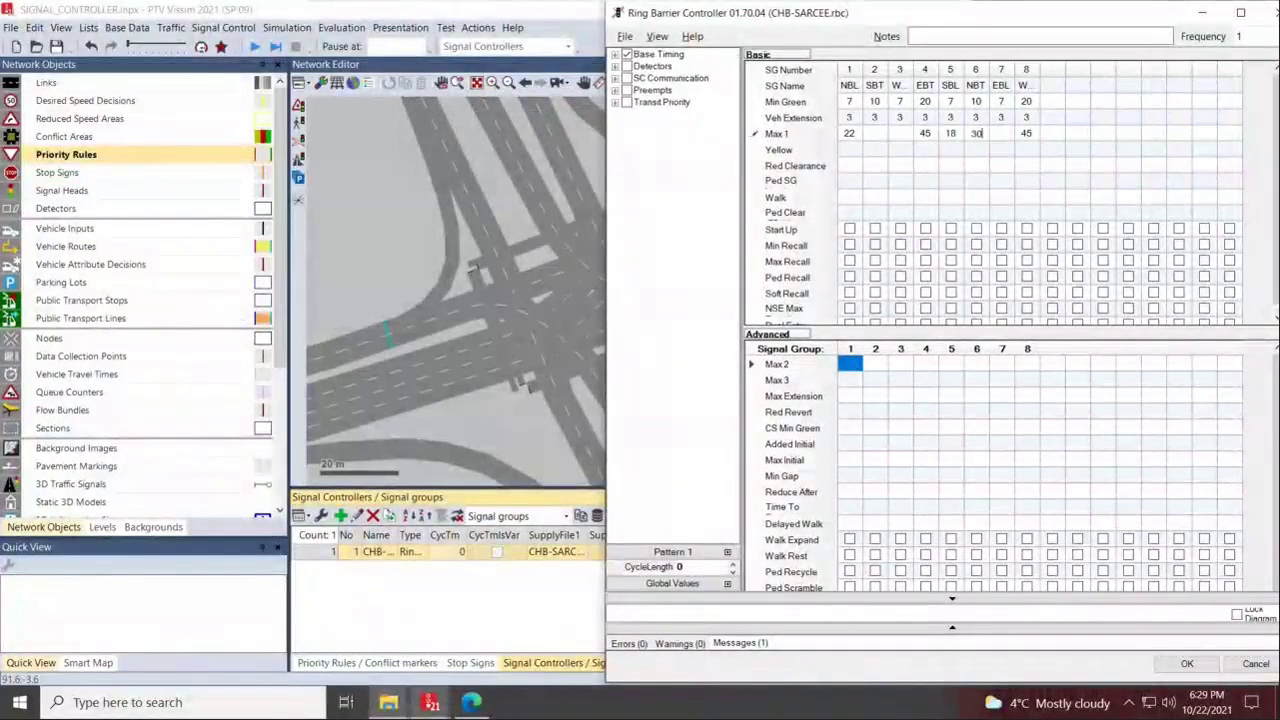
click(970, 150)
click(876, 134)
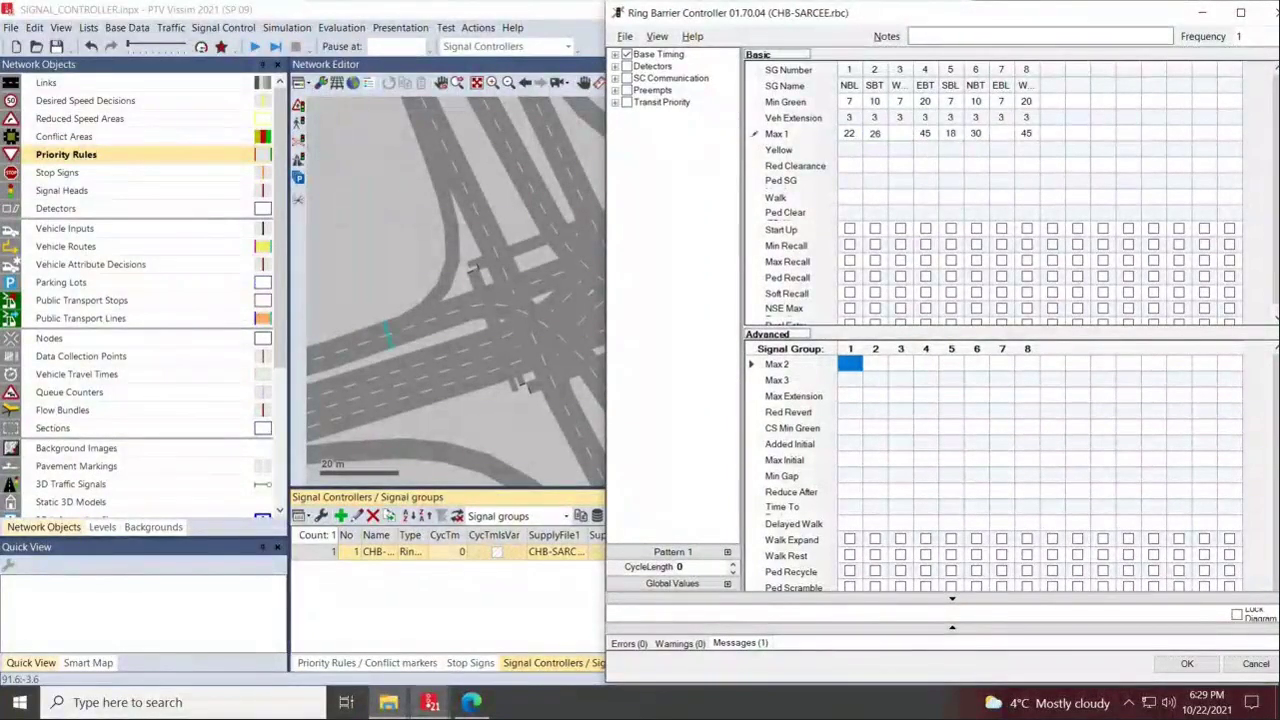
click(890, 138)
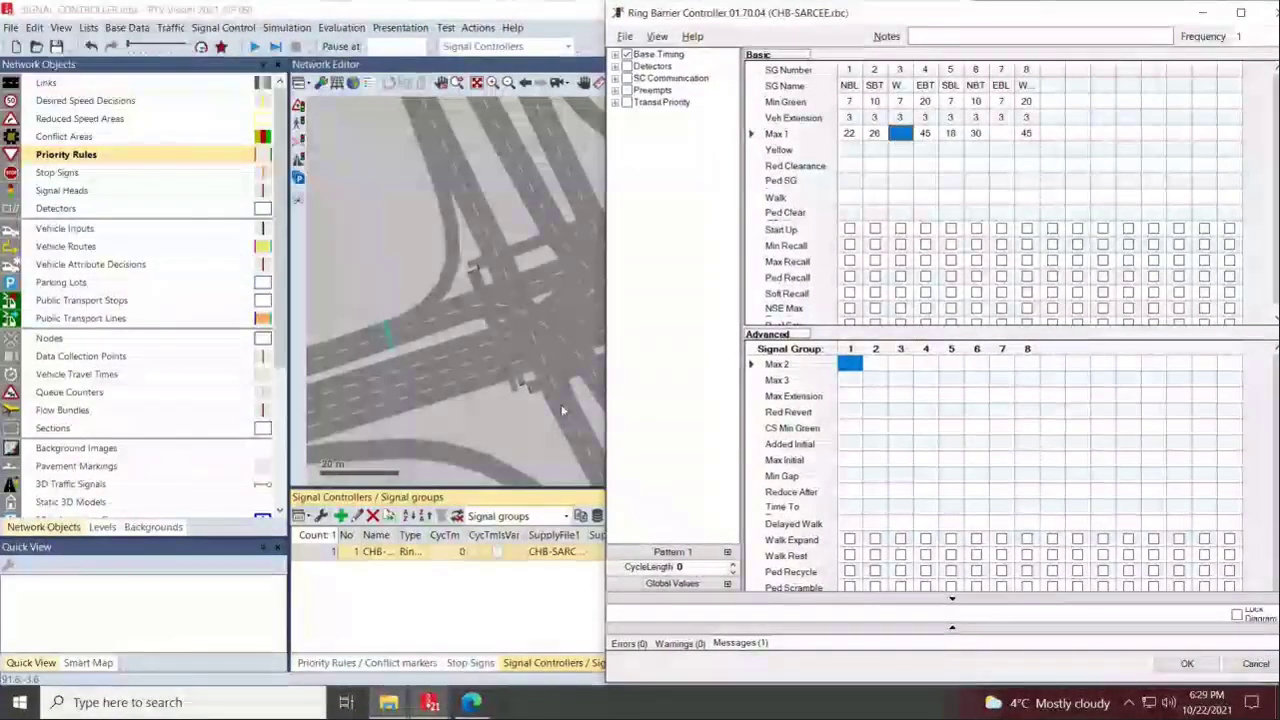
click(473, 703)
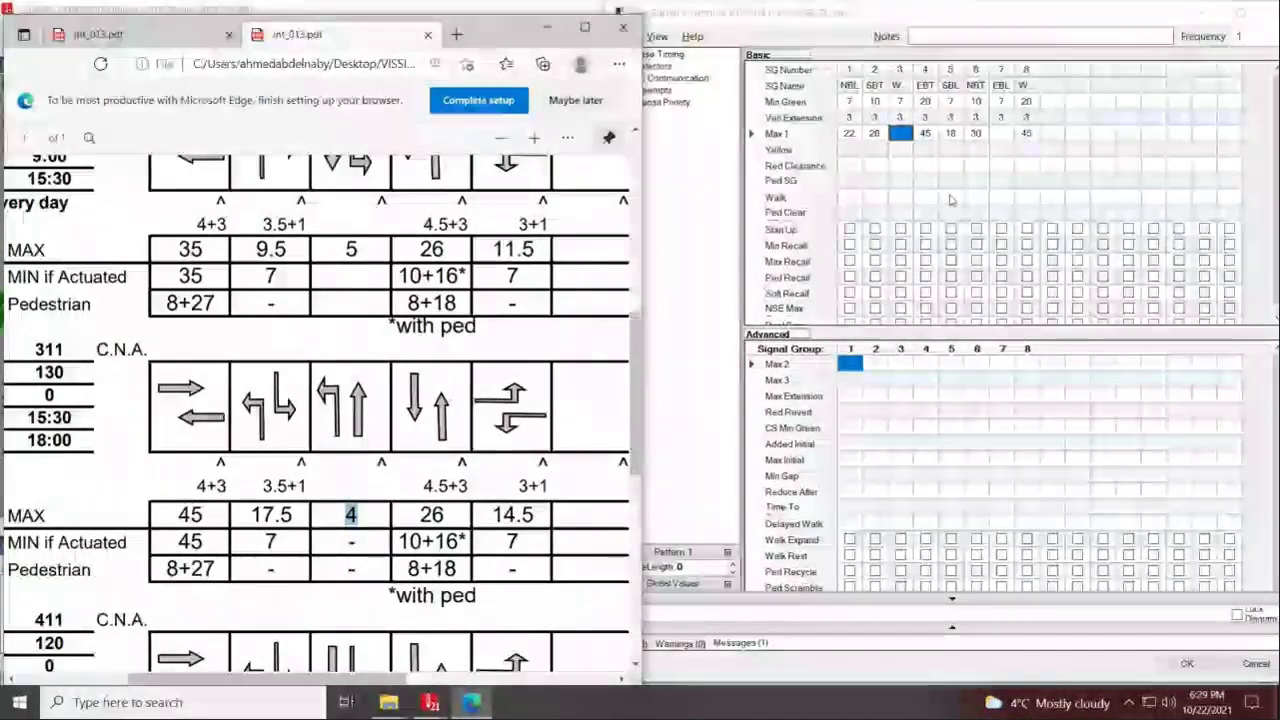
Enter 14 as Max 1 for signal groups 3 and 7, keeping group 5 at 18
click(902, 133)
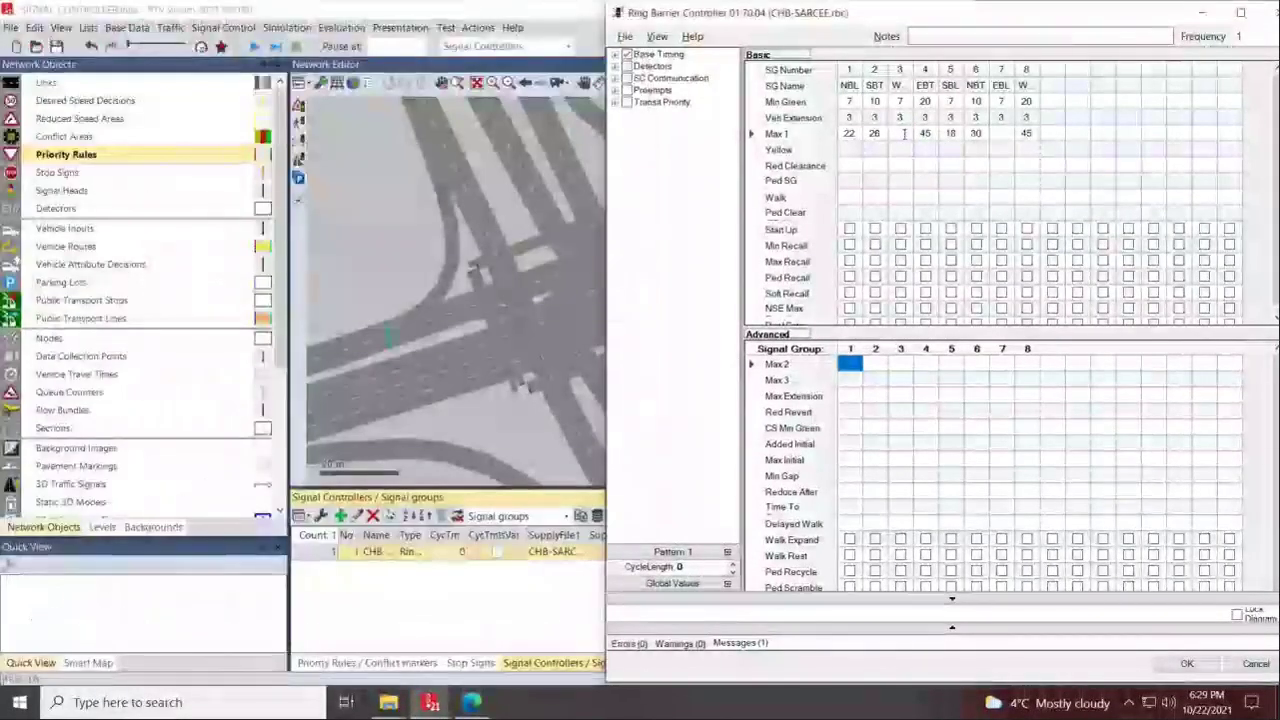
text(14)
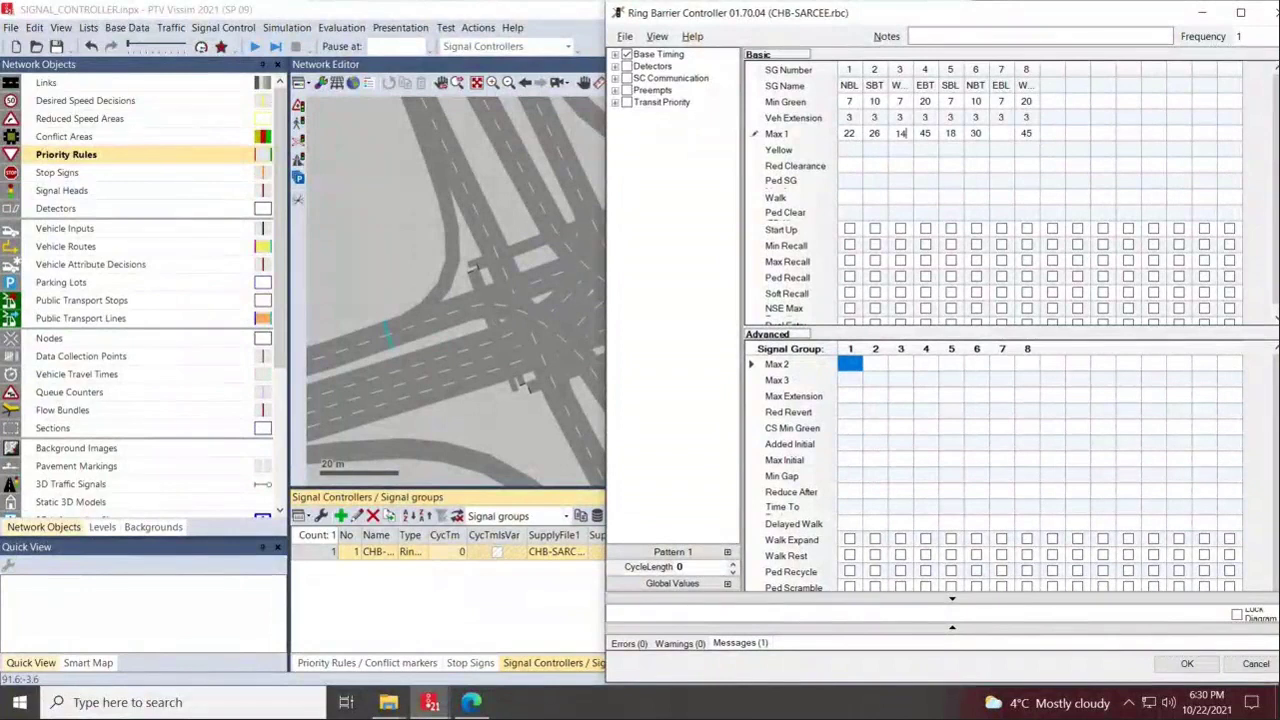
key(Tab)
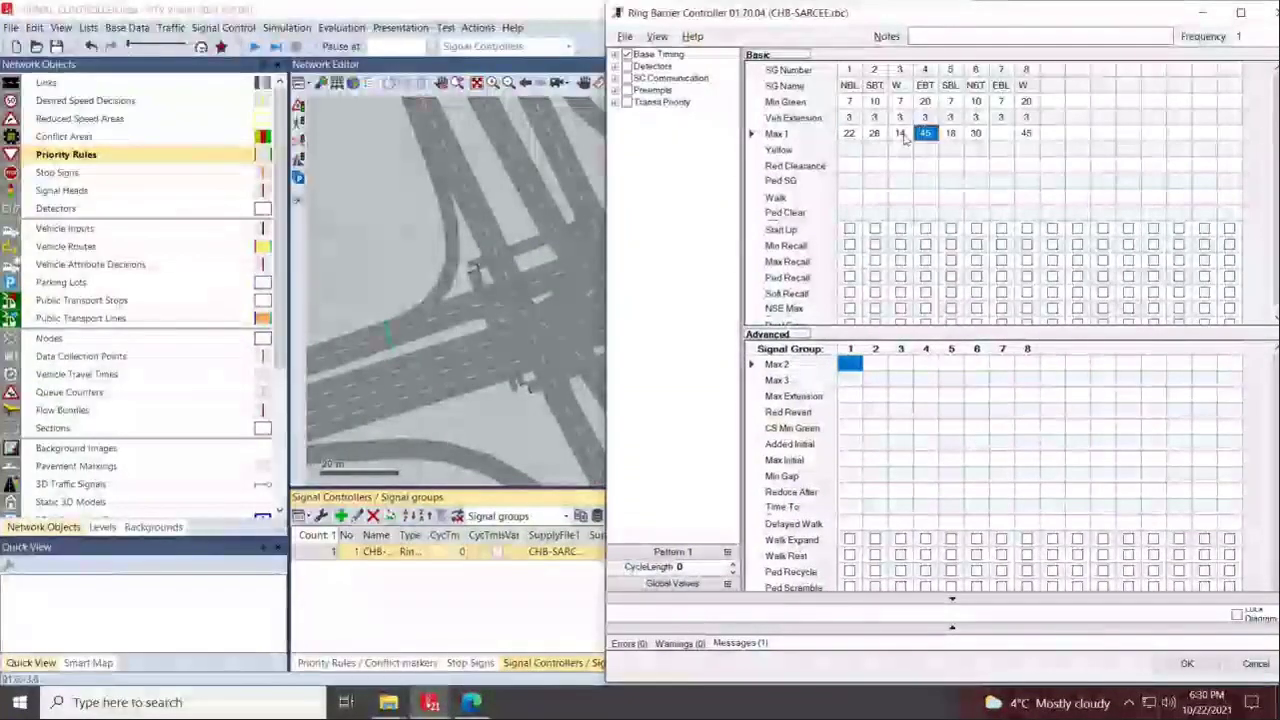
key(Tab)
text(1)
key(Escape)
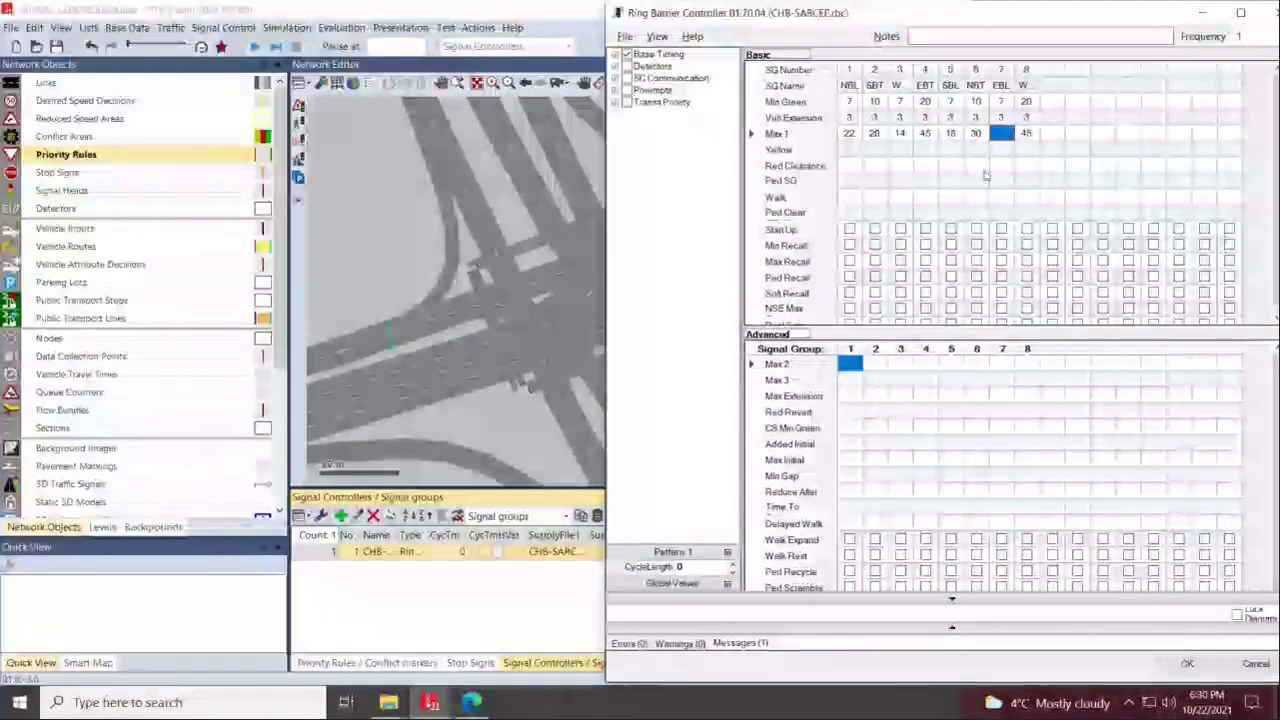
text(14)
click(880, 151)
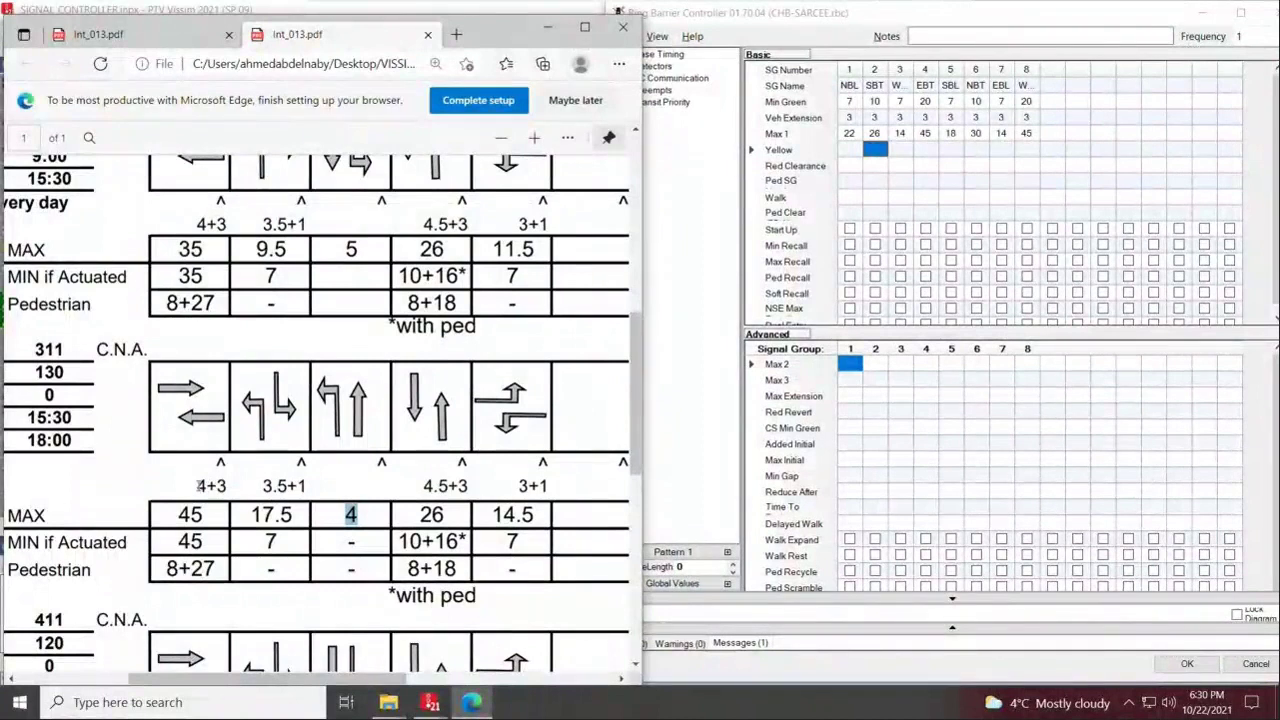
Give signal group 4 Yellow 4 and Red Clearance 3 from the sheet's 4+3 timing
drag(197, 485, 207, 486)
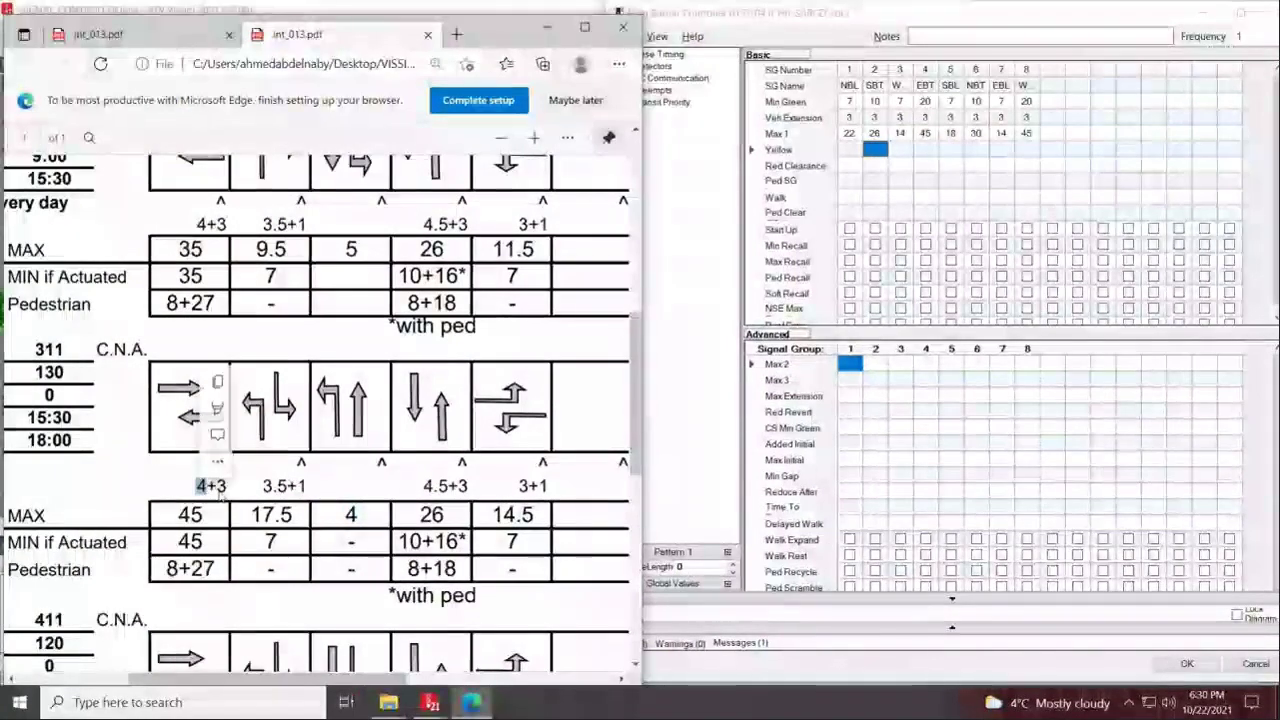
click(927, 150)
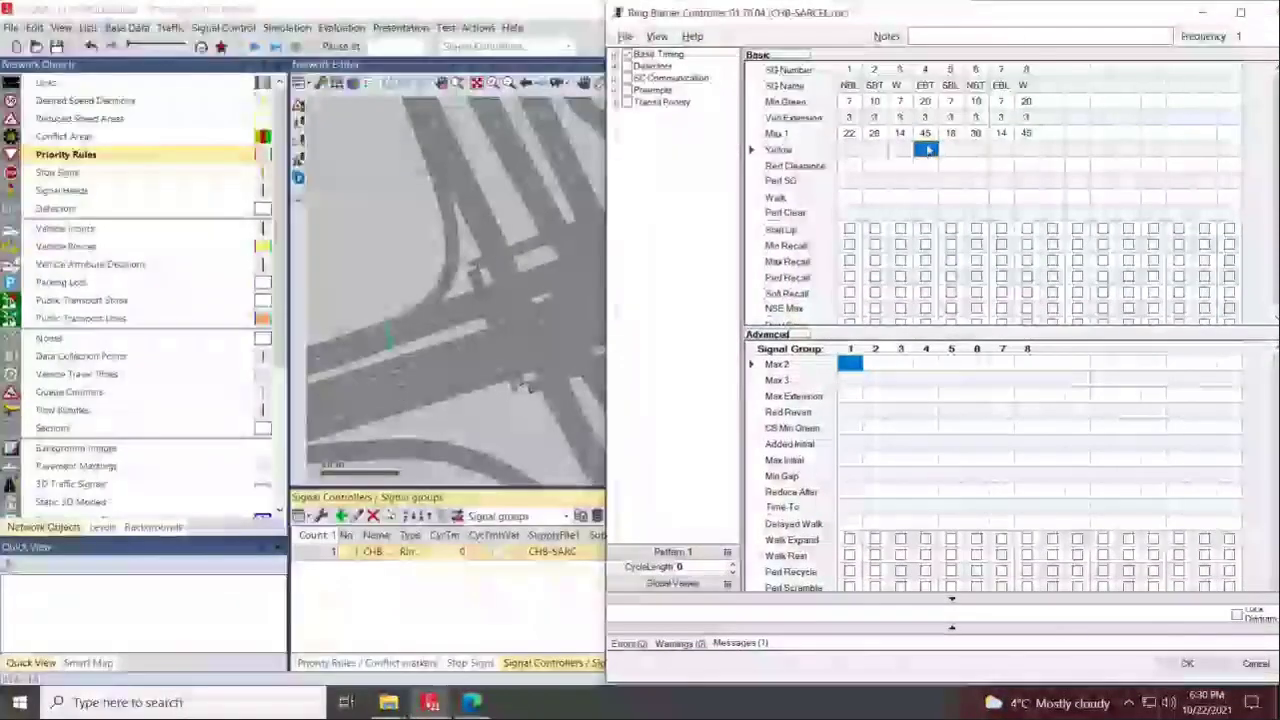
click(927, 149)
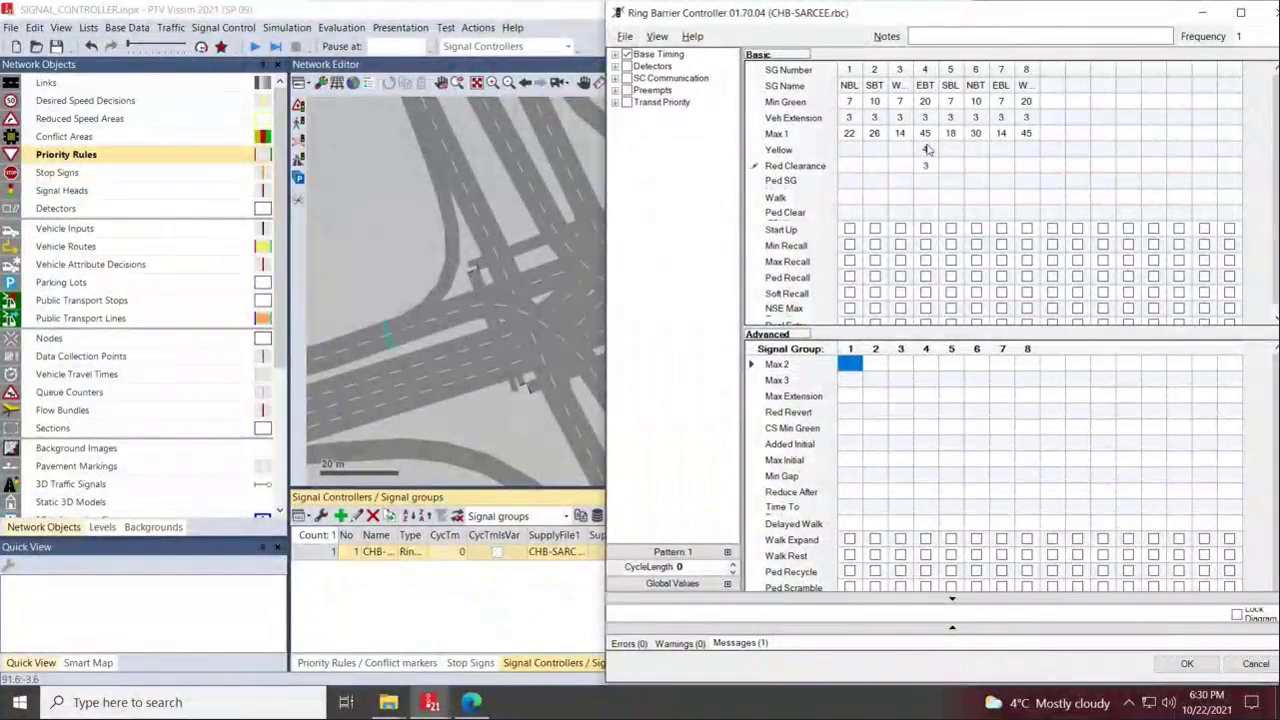
key(Up)
key(Right)
text(3)
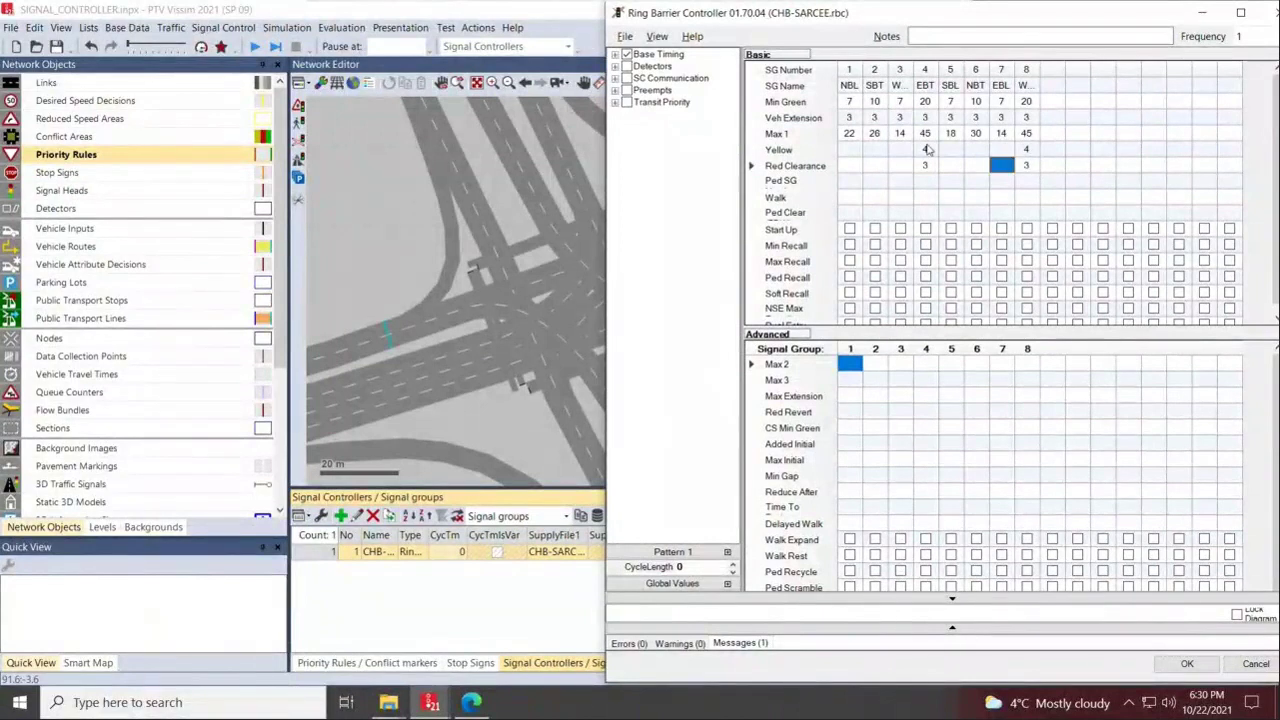
key(alt+Tab)
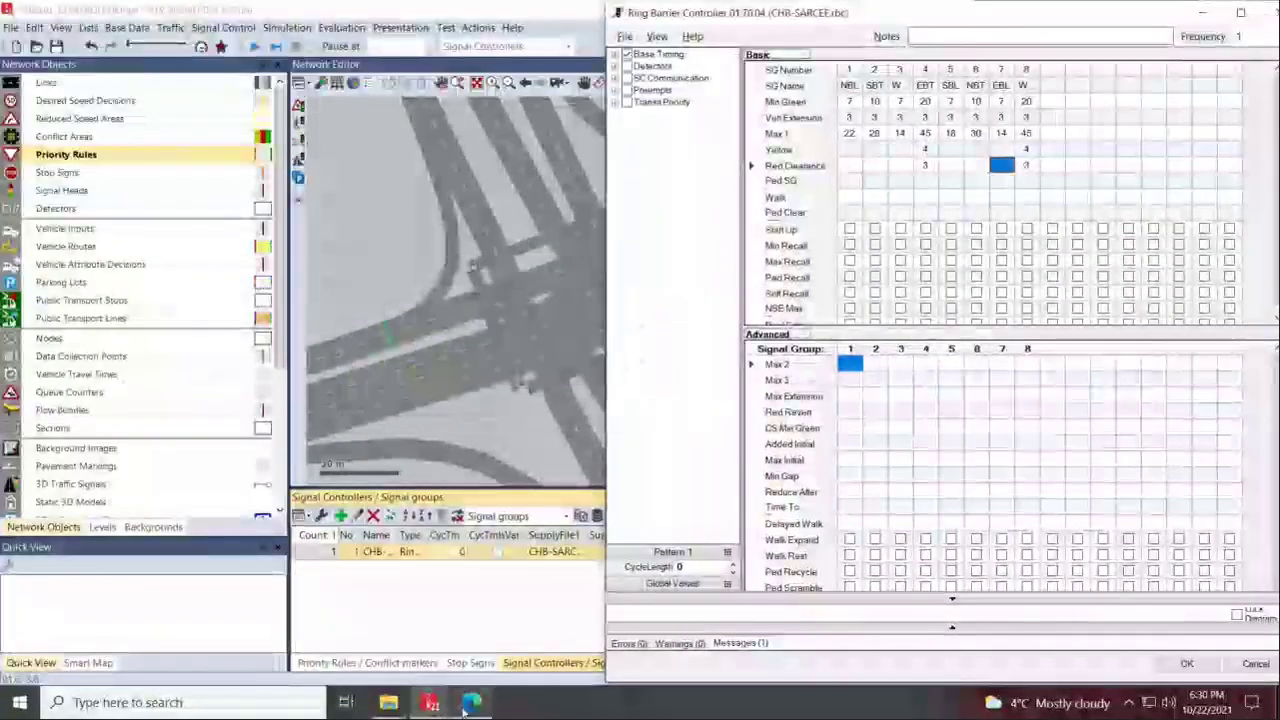
Set Yellow 3.5 and Red Clearance 1 for signal groups 1 and 5
click(467, 704)
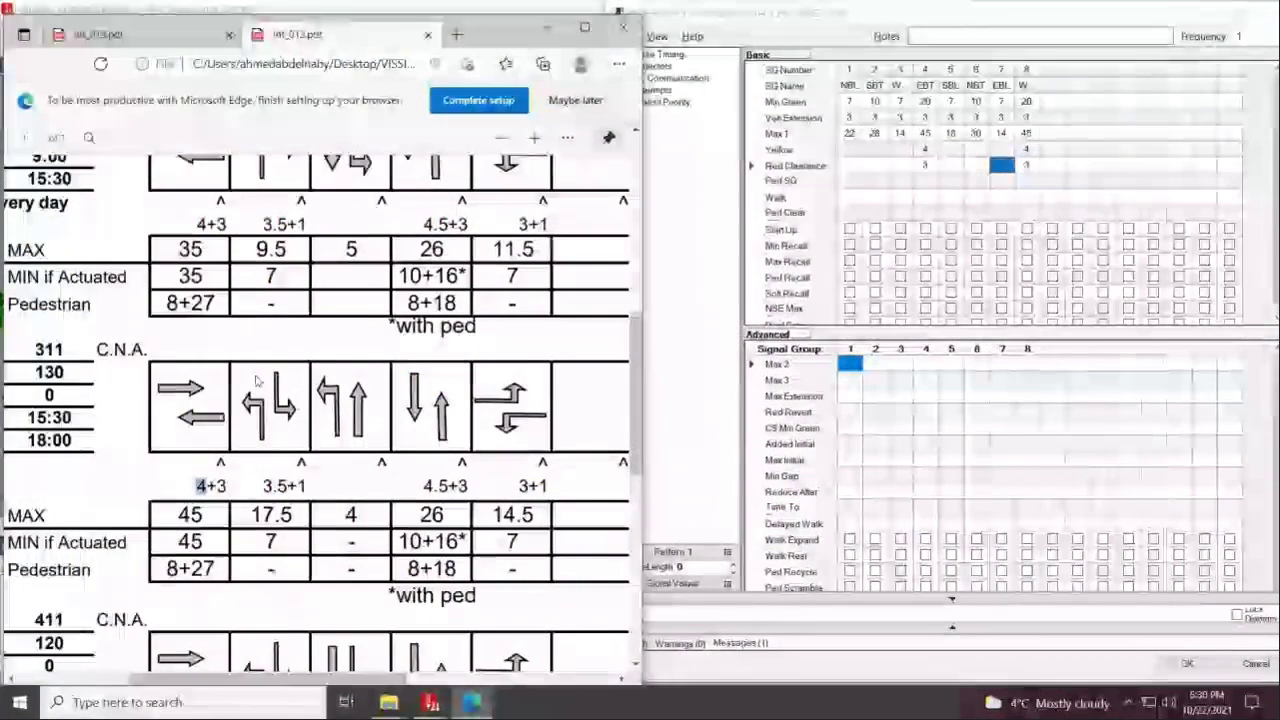
double_click(283, 485)
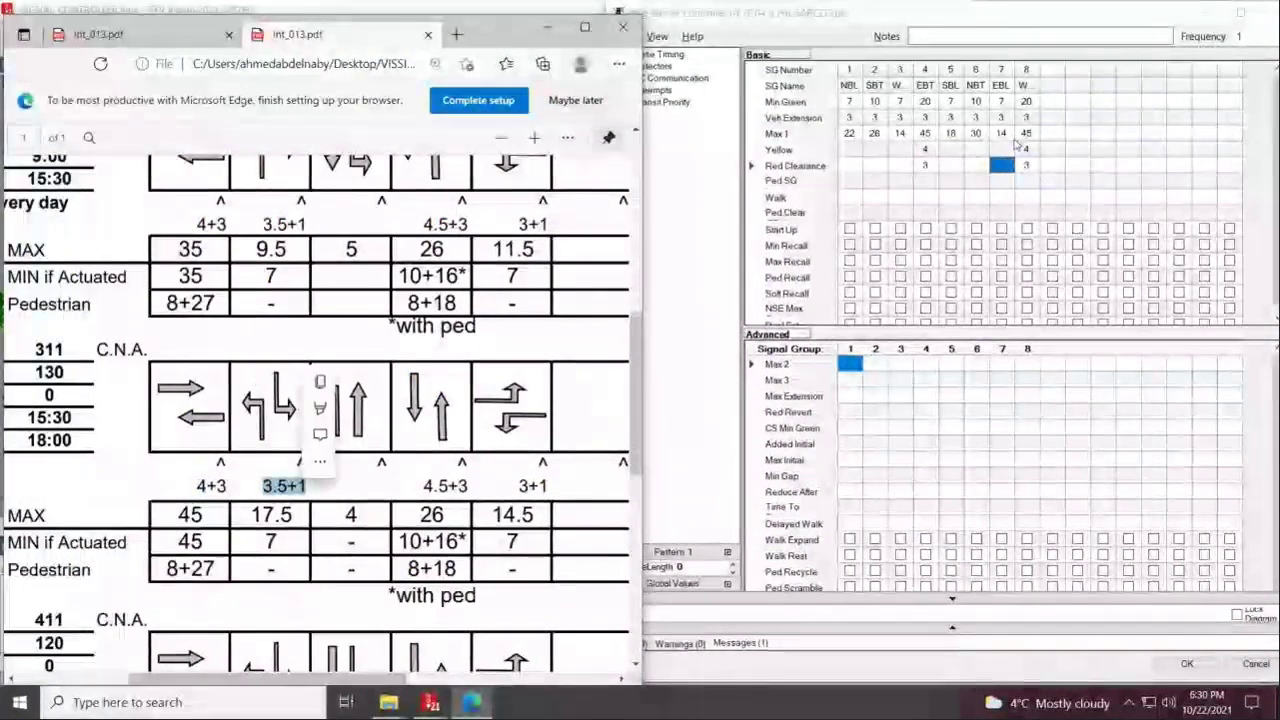
key(ctrl+c)
click(851, 153)
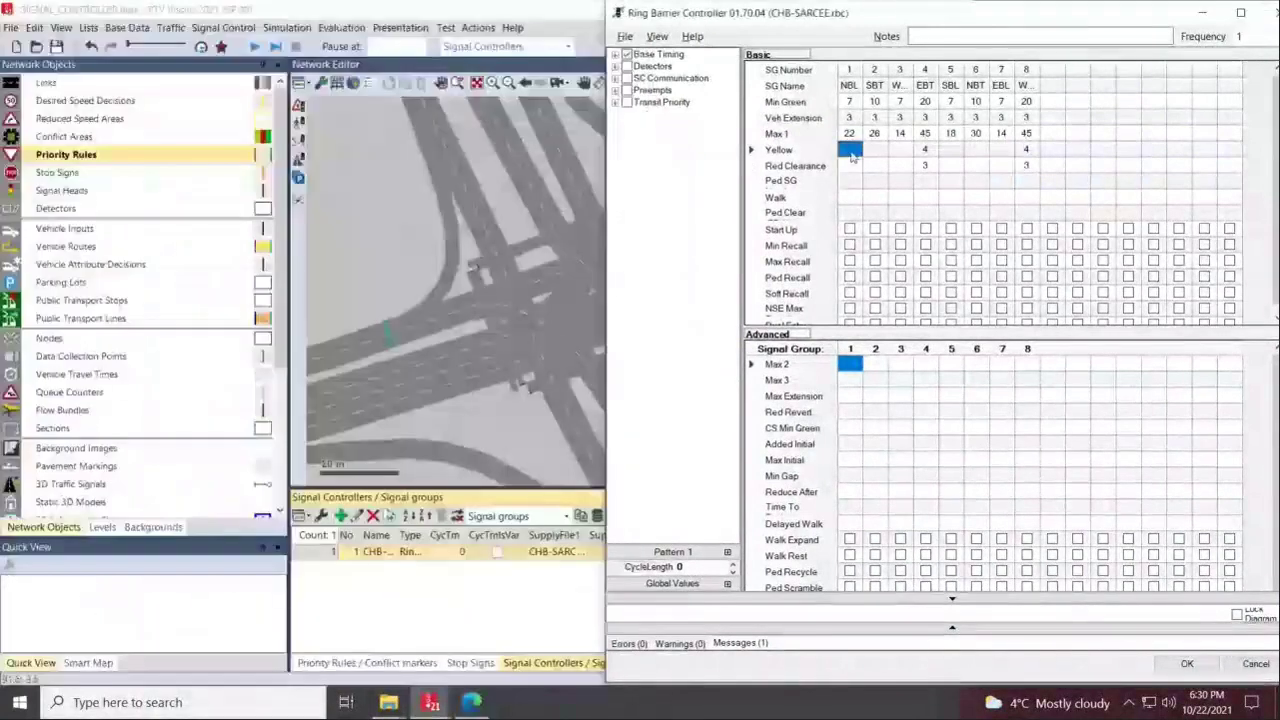
text(3.5)
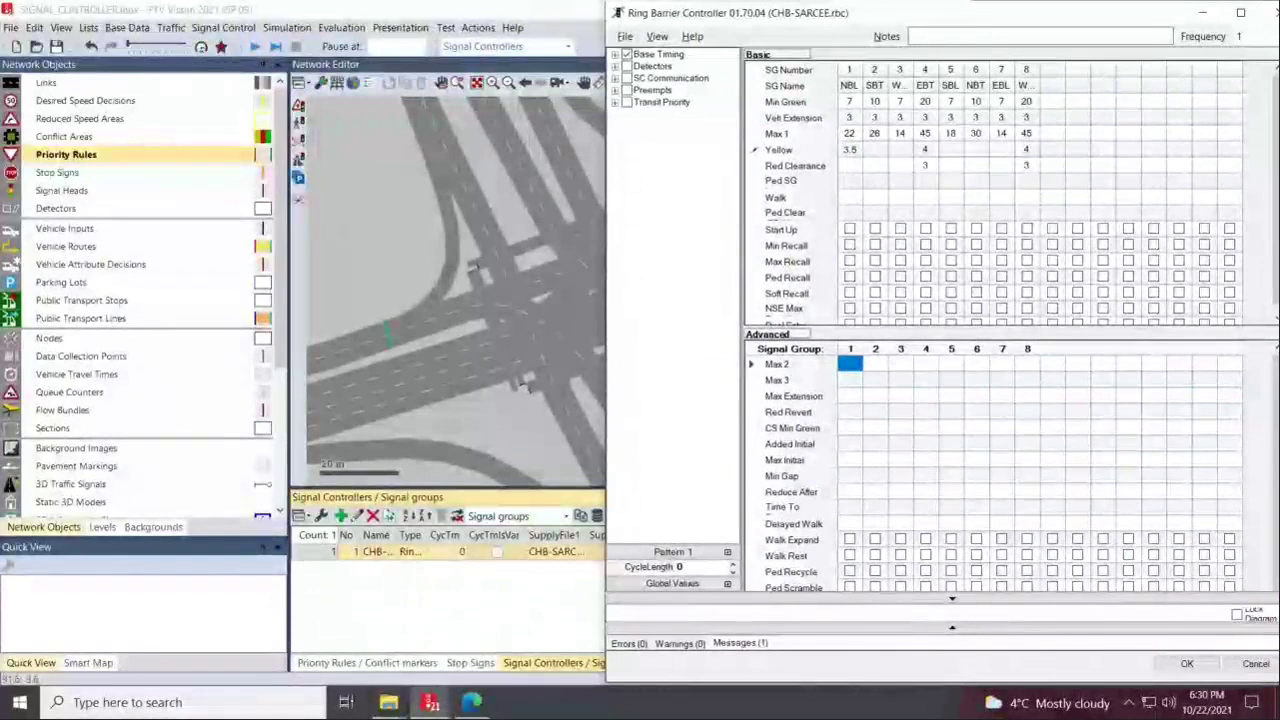
key(Return)
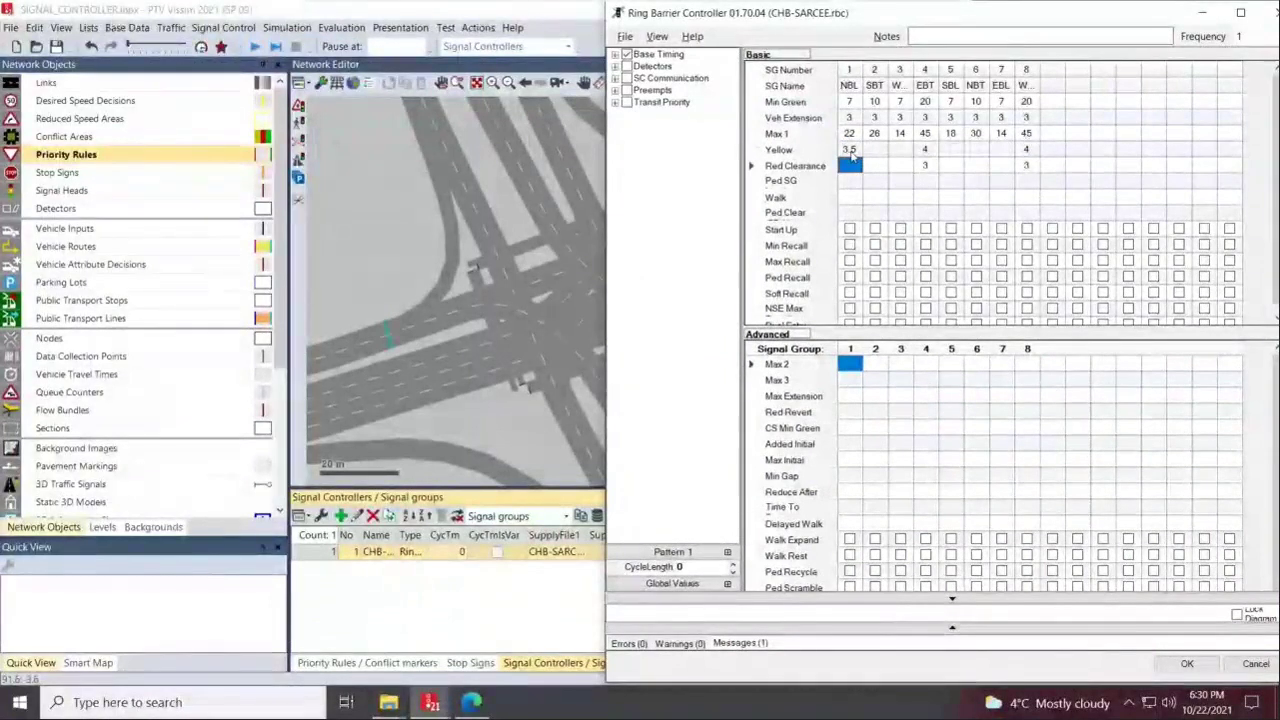
text(1)
key(Tab)
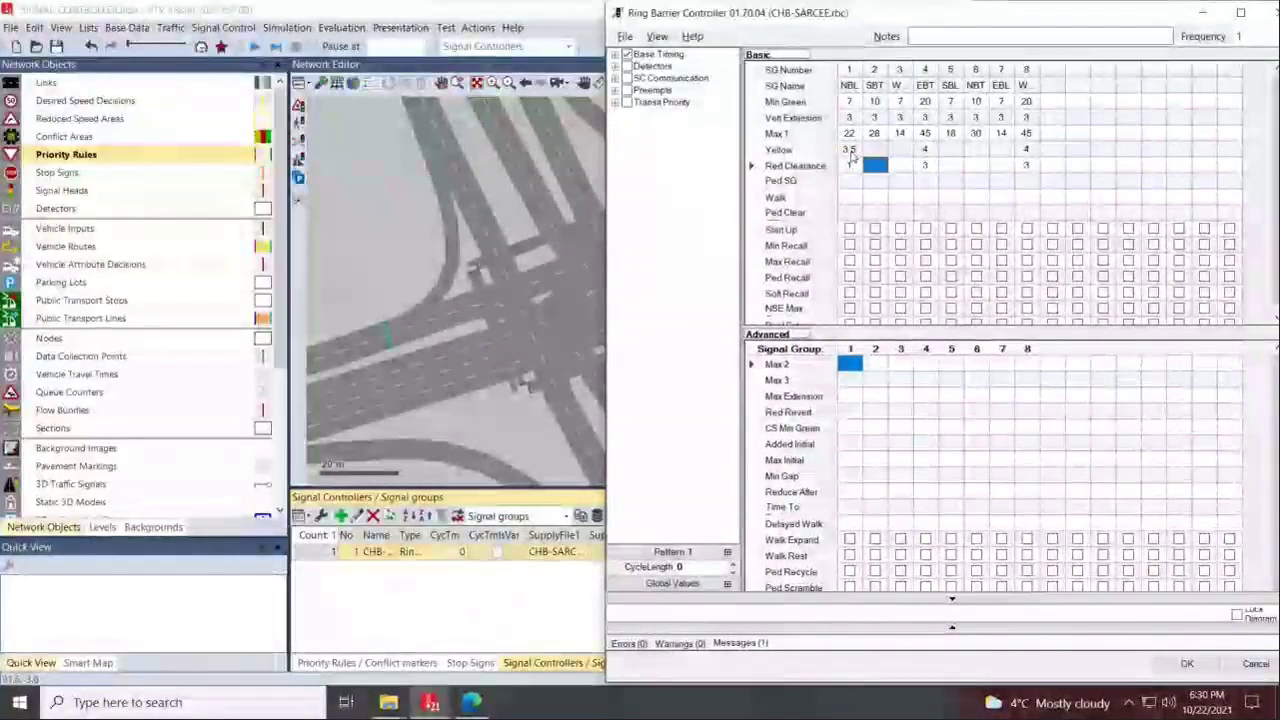
key(Up)
key(Tab)
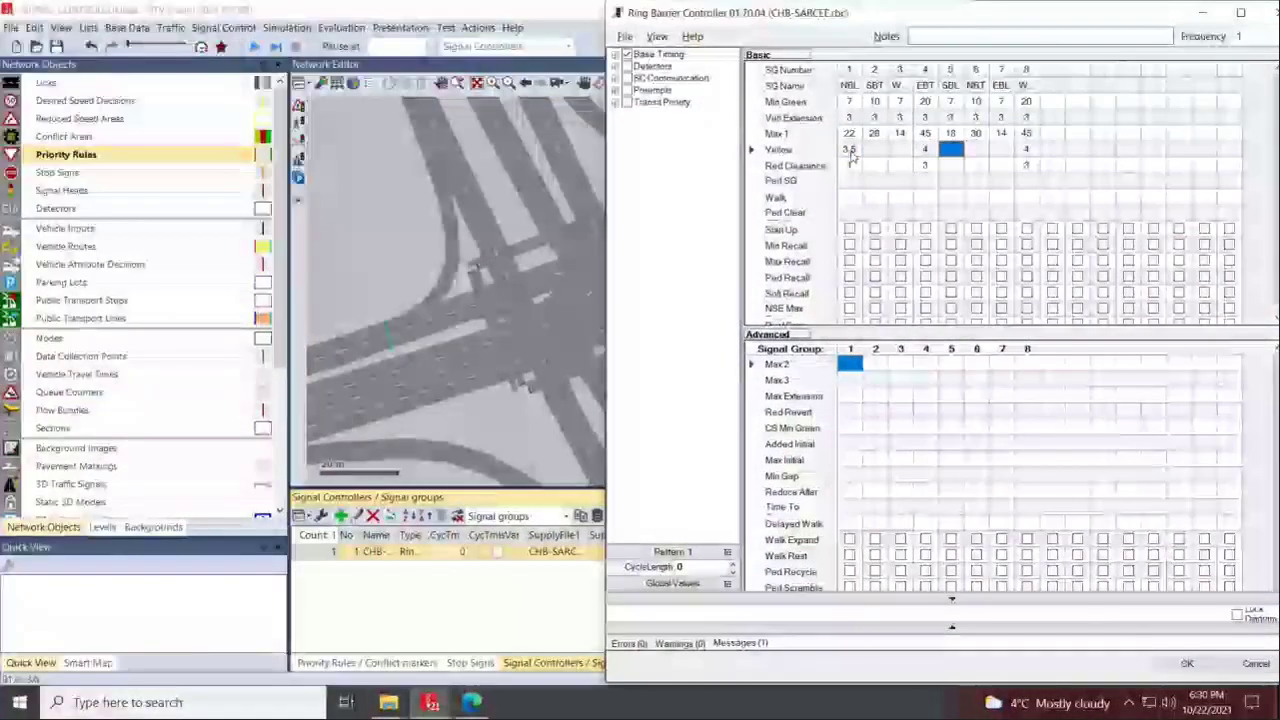
text(3.5)
key(Down)
text(1)
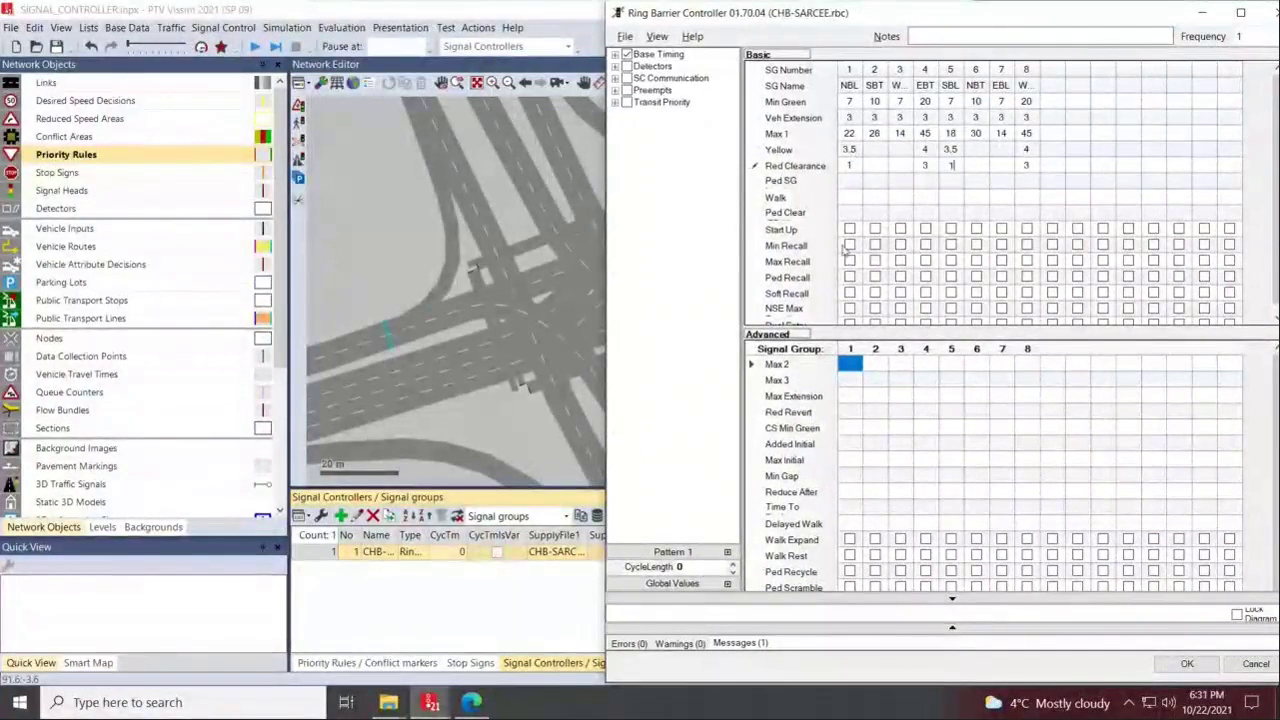
Set Yellow 4.5 for signal groups 2 and 6, with Red Clearance 3 for group 6
click(472, 703)
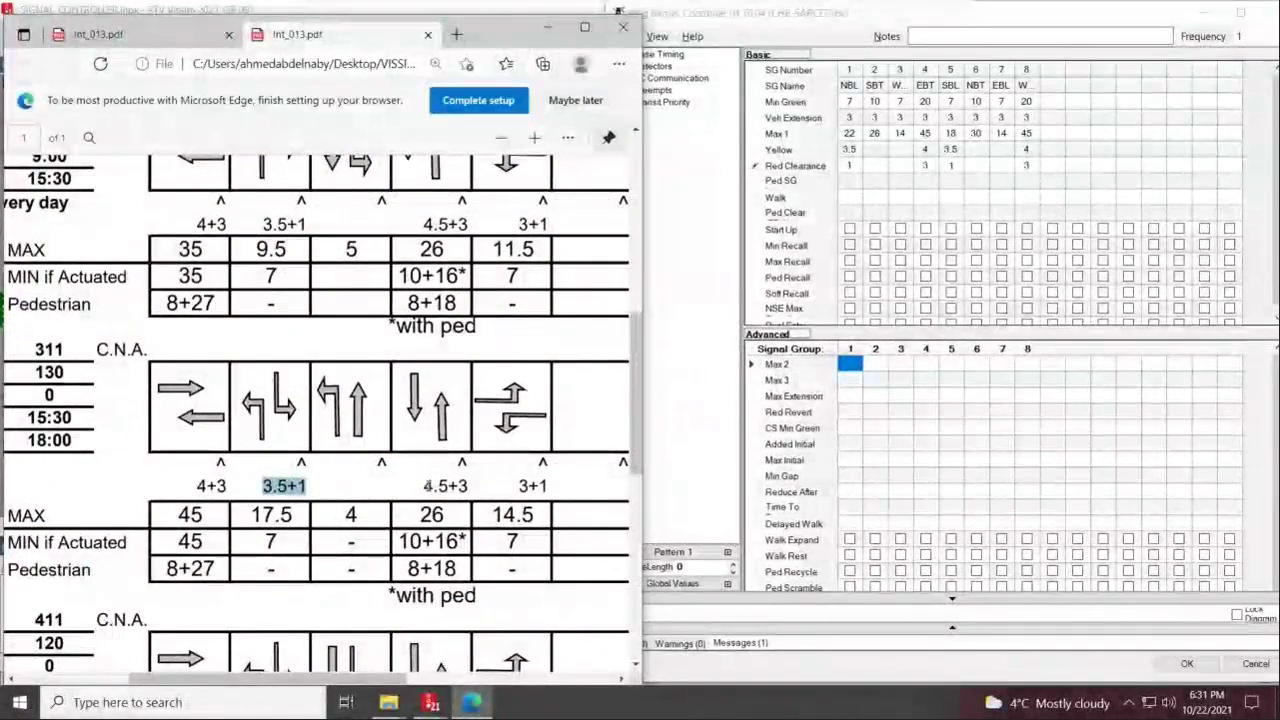
click(924, 165)
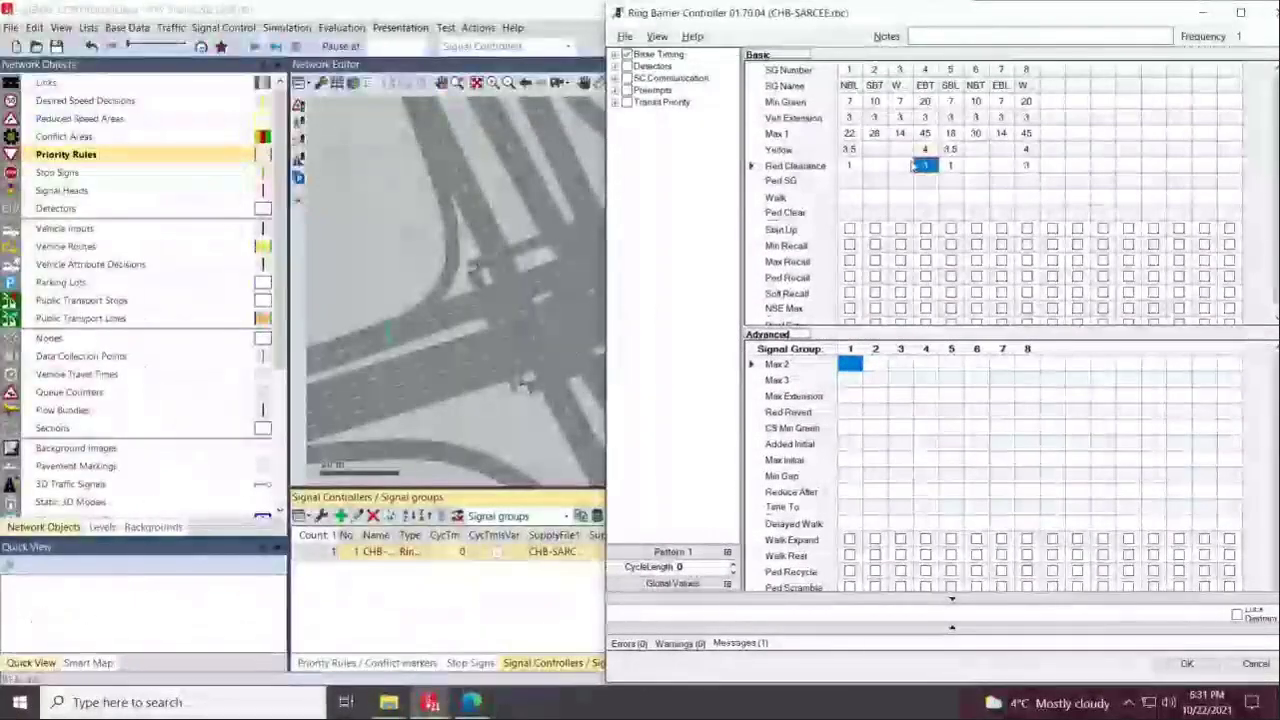
key(Up)
key(Left)
key(Left)
text(4.5)
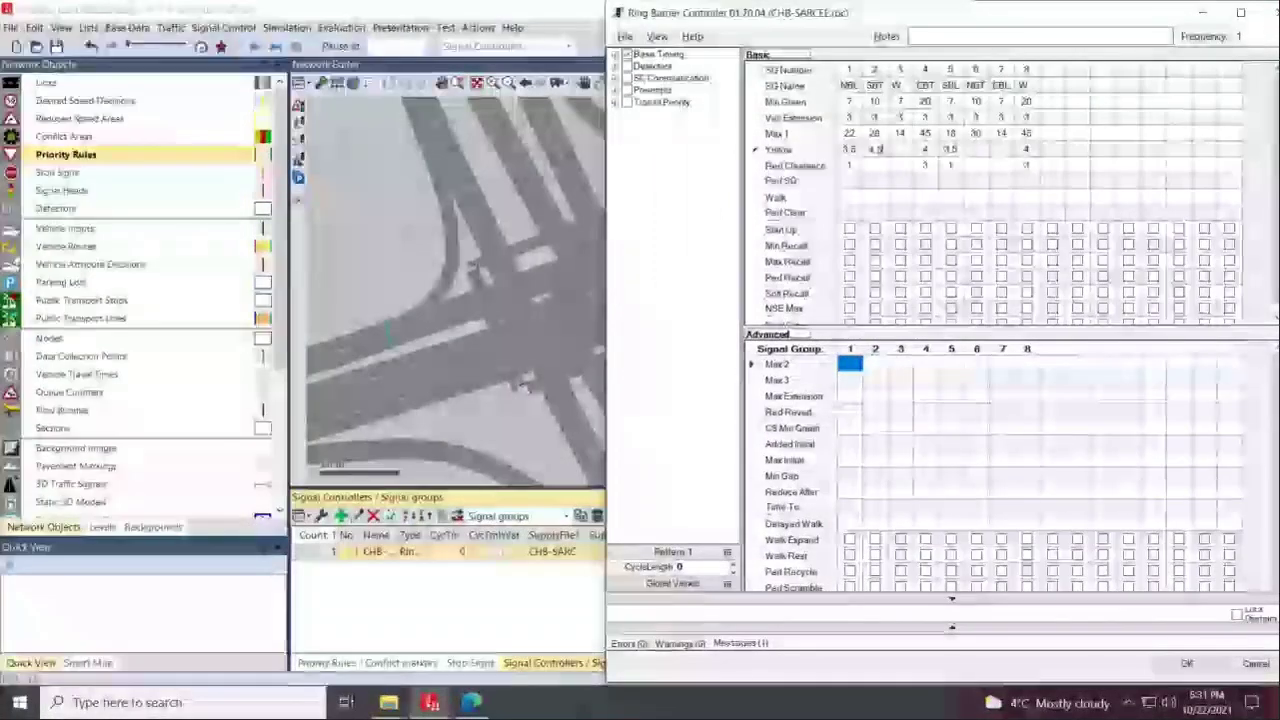
click(950, 149)
key(Tab)
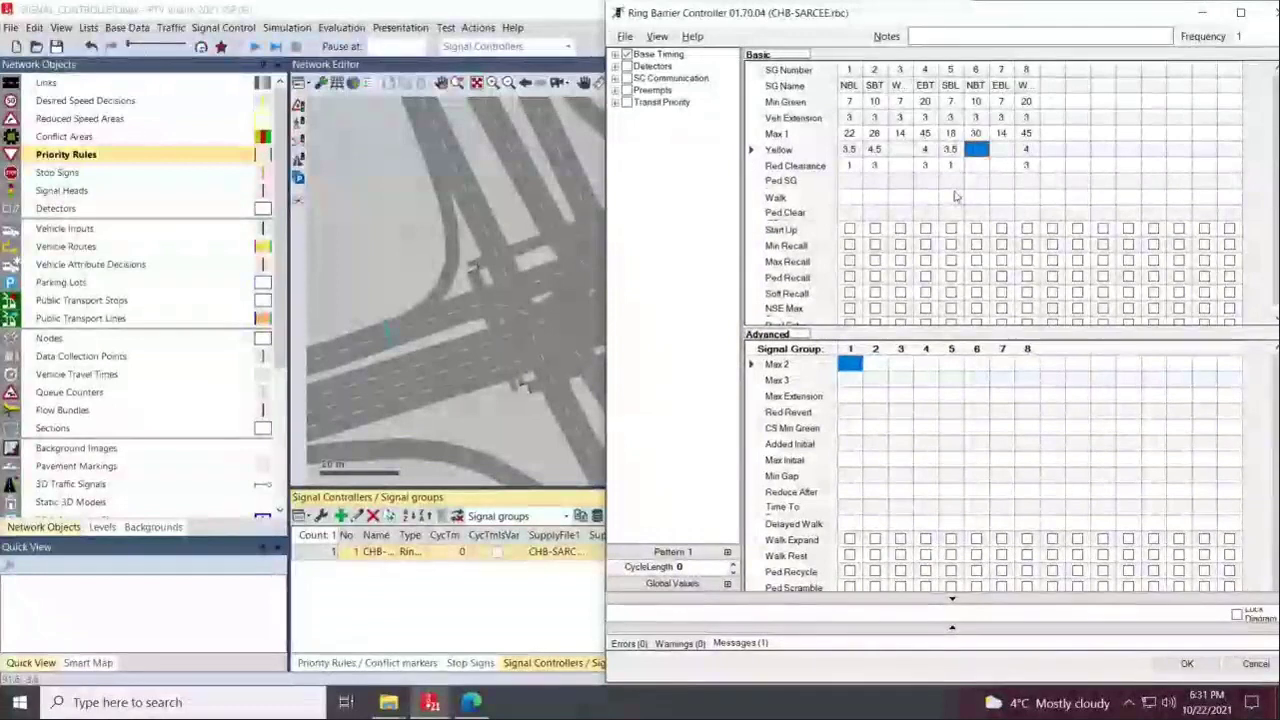
text(4.5)
key(Return)
text(3)
key(Up)
key(Left)
key(Left)
key(Left)
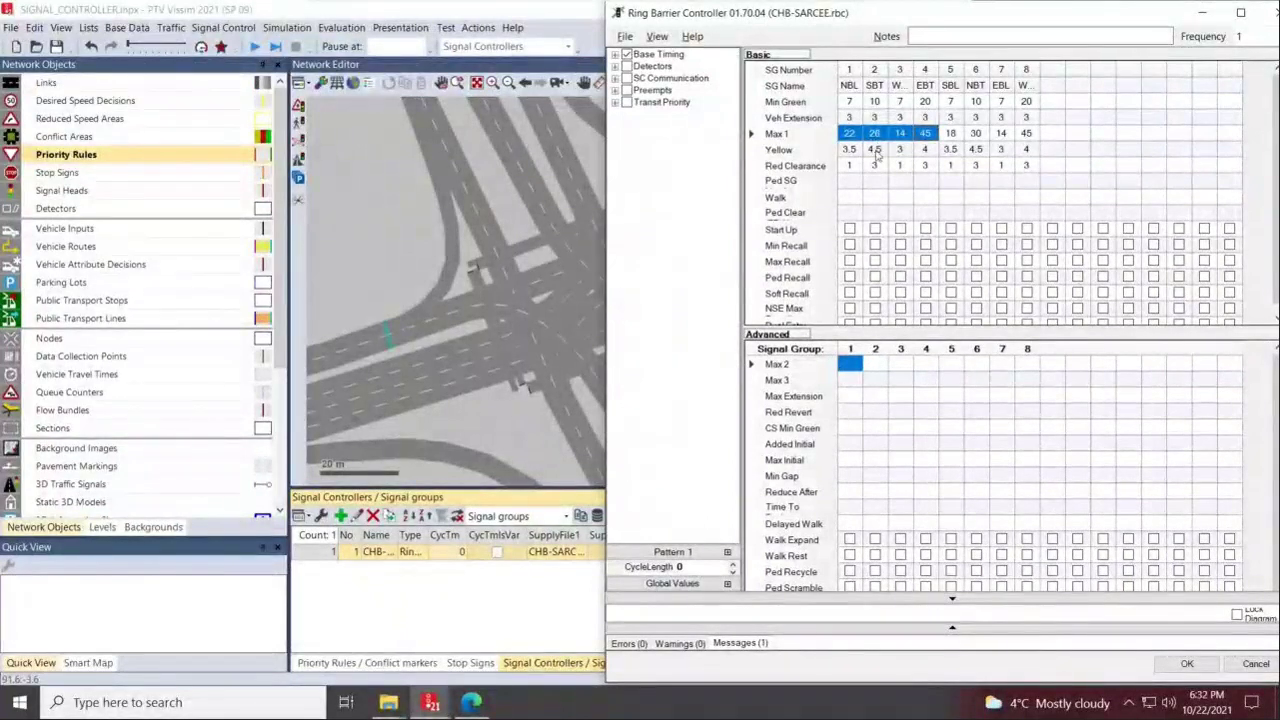
Select the first Ped SG cell in the Basic grid to begin pedestrian settings
click(882, 181)
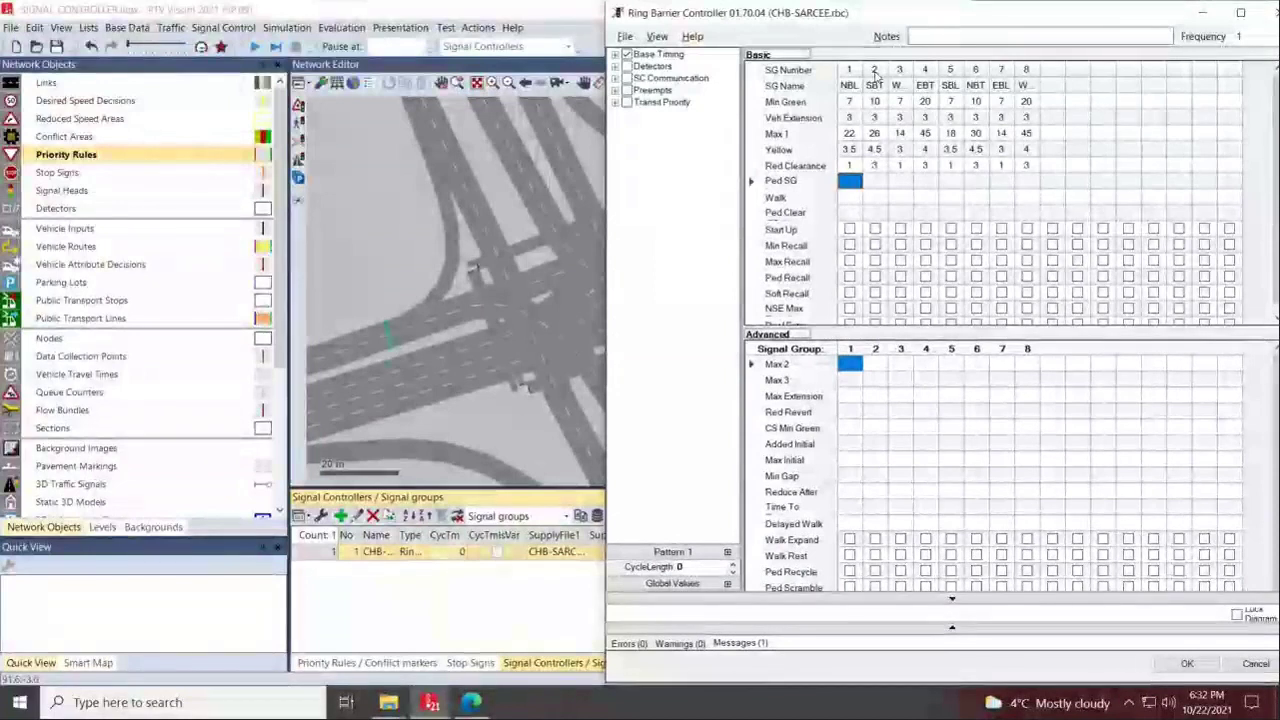
Enter Ped SG 102, 104, 106 and 108 for signal groups 2, 4, 6 and 8
click(874, 182)
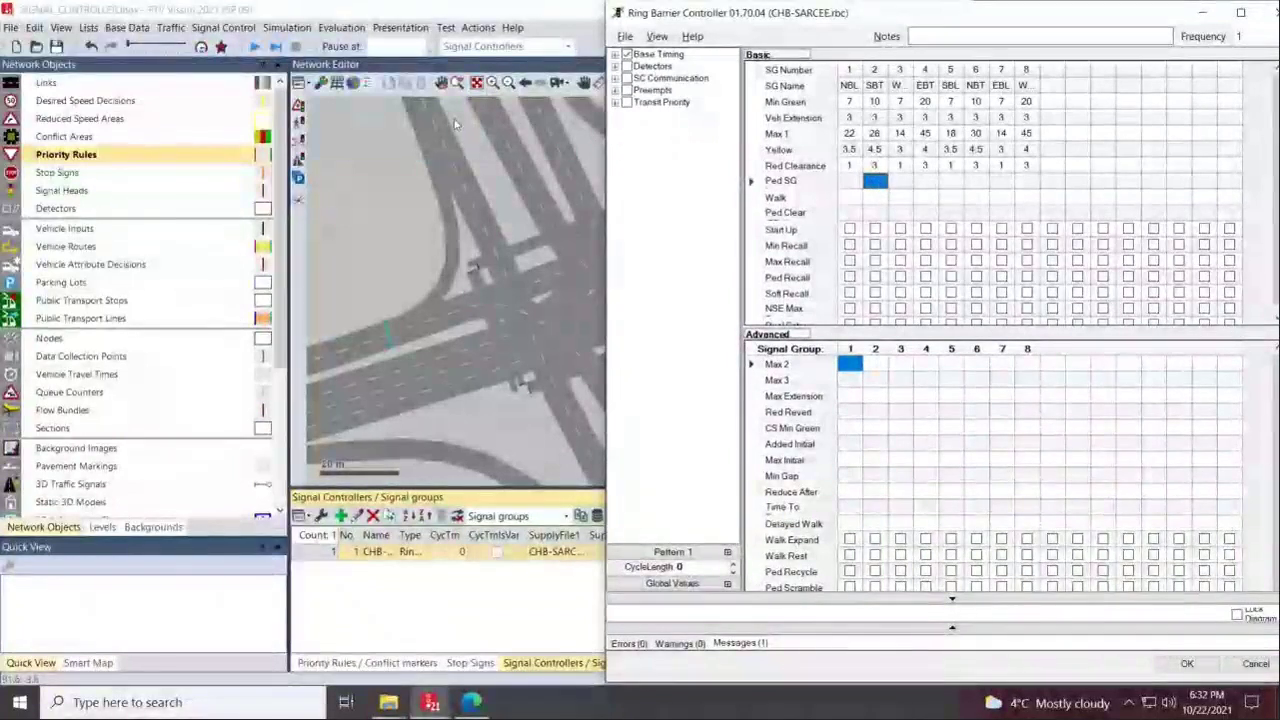
click(877, 180)
text(102)
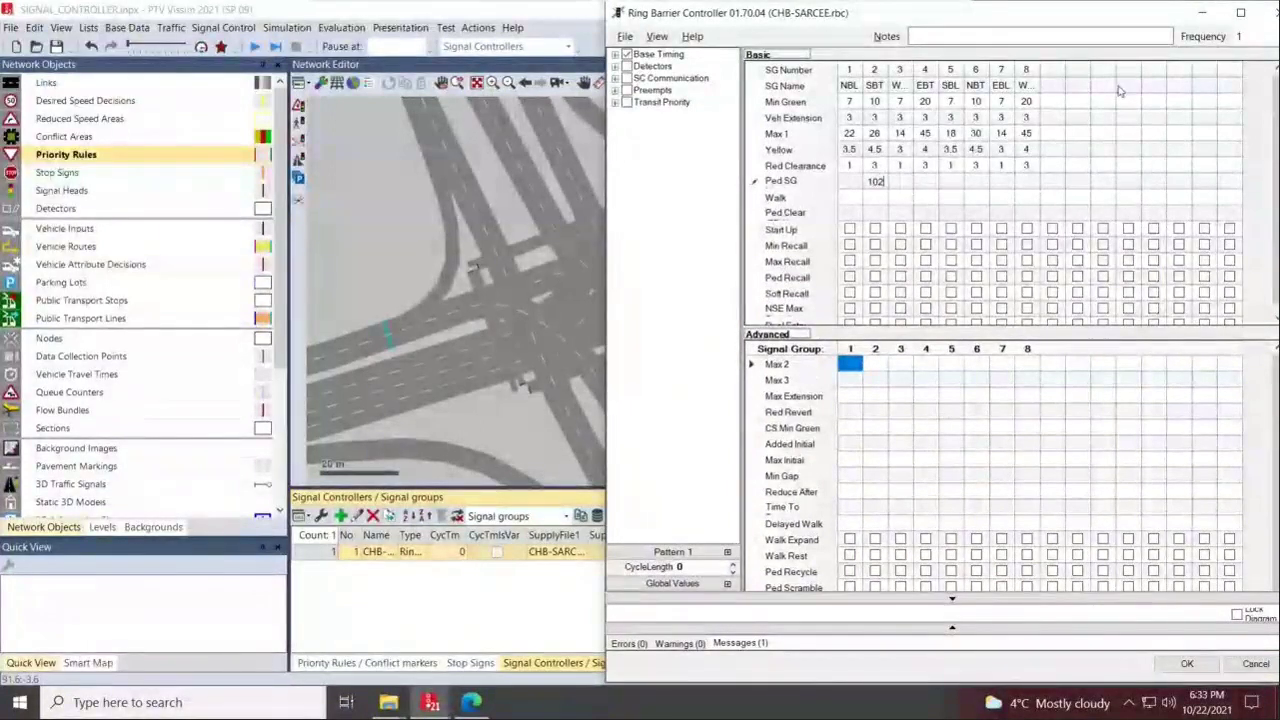
click(923, 186)
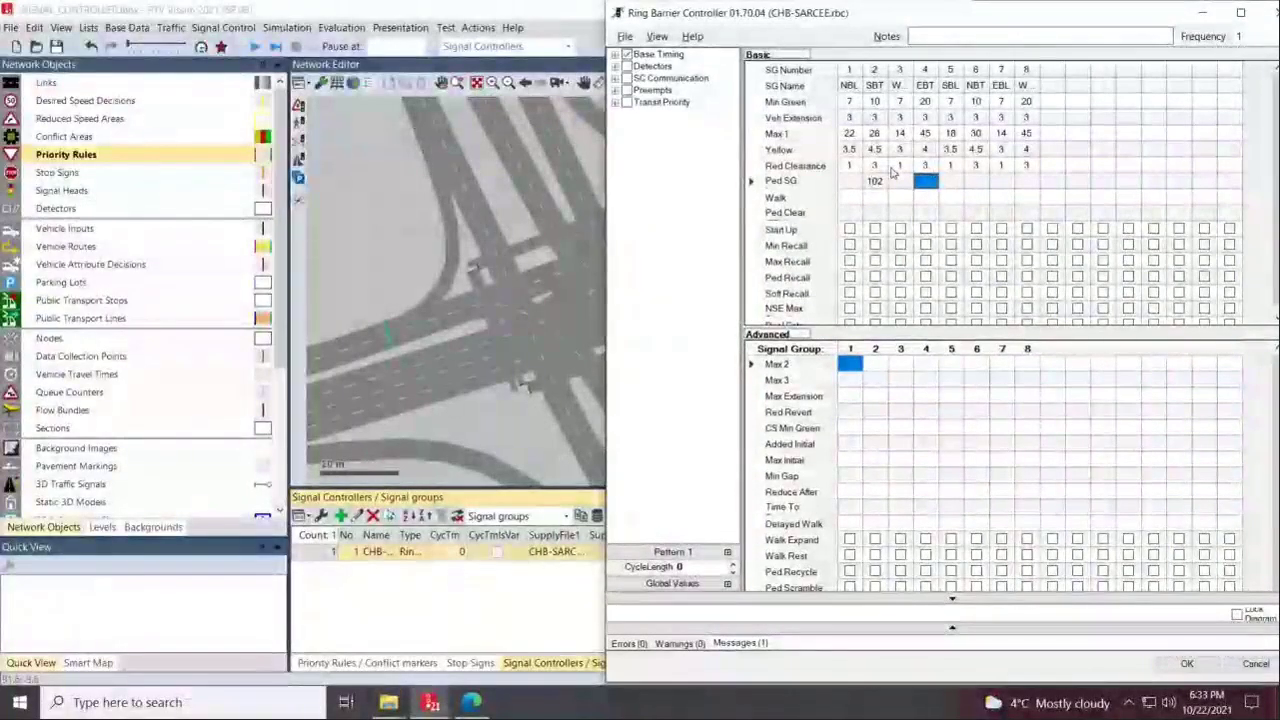
text(1)
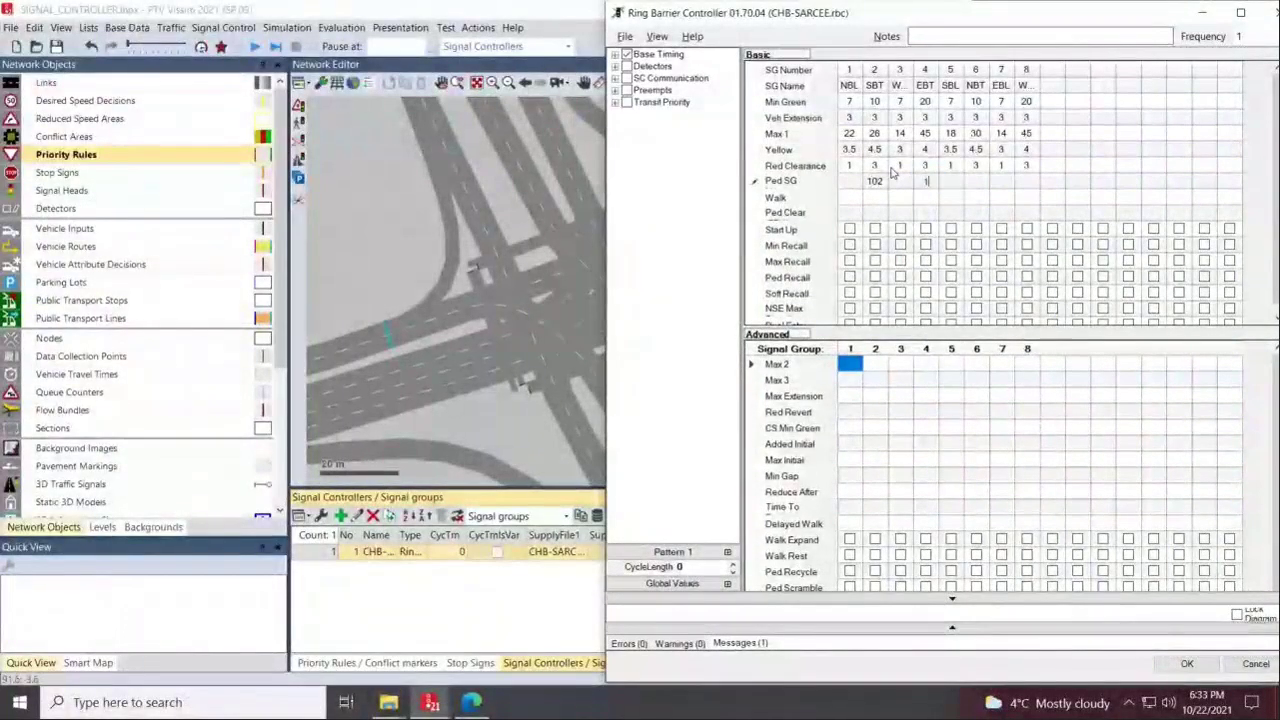
text(04)
key(Tab)
key(Tab)
text(1)
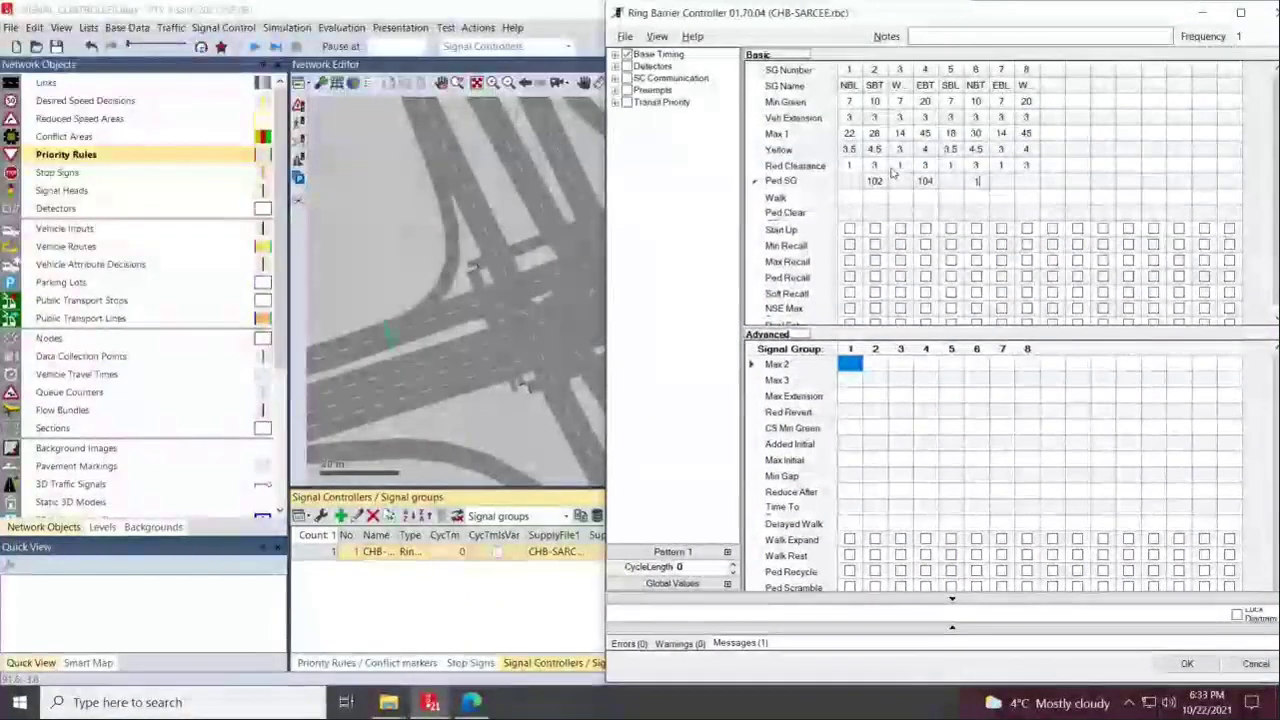
text(06)
key(Tab)
key(Tab)
text(108)
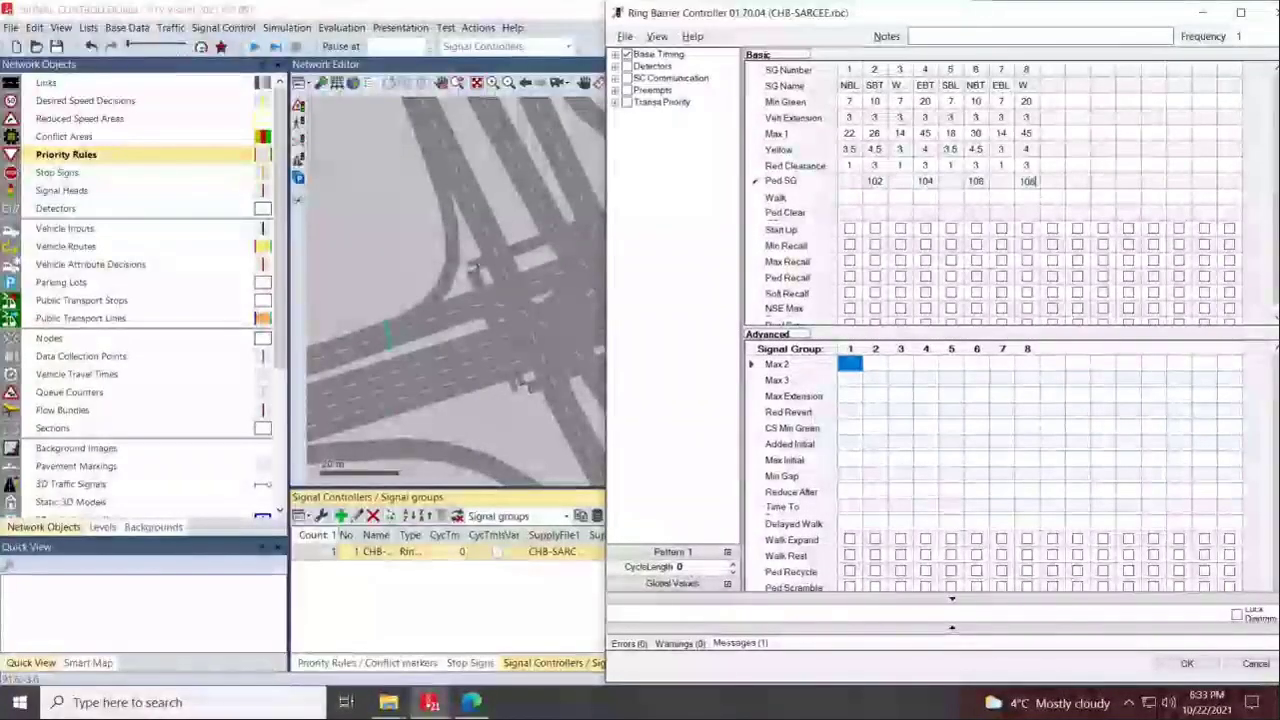
key(Tab)
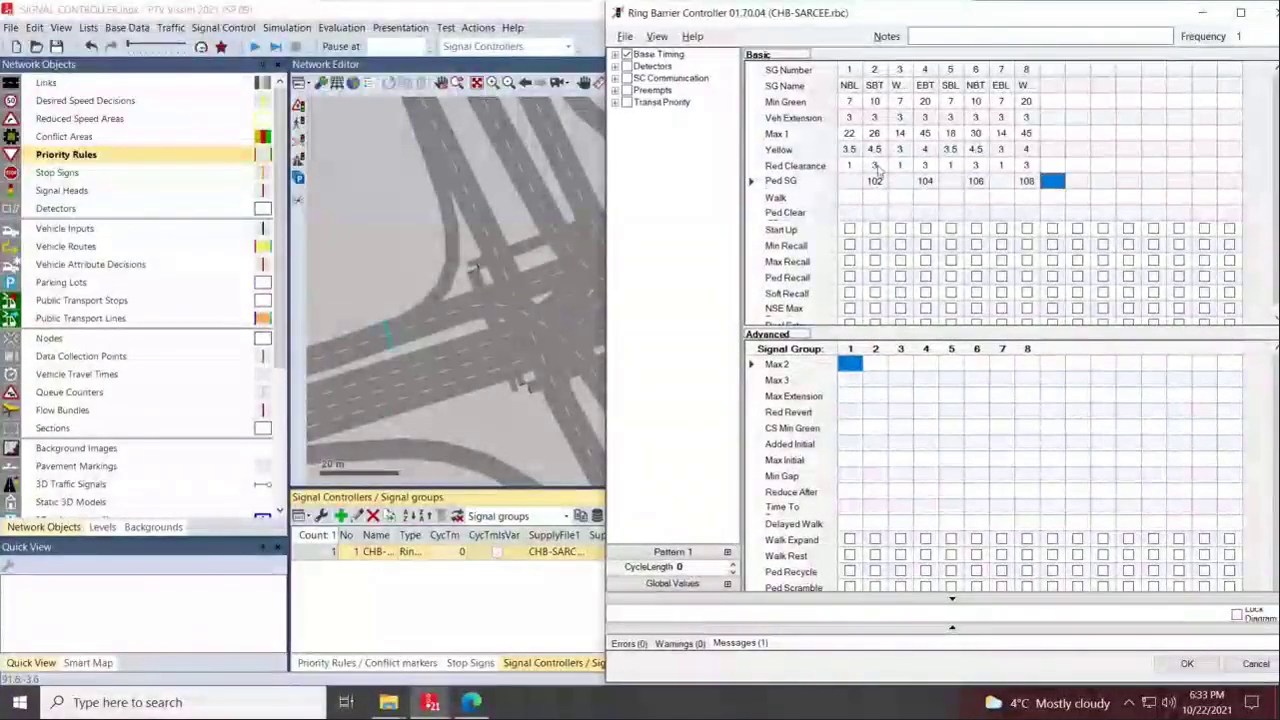
Enter the sheet's Walk time of 8 for signal groups 2, 4, 6 and 8
click(881, 197)
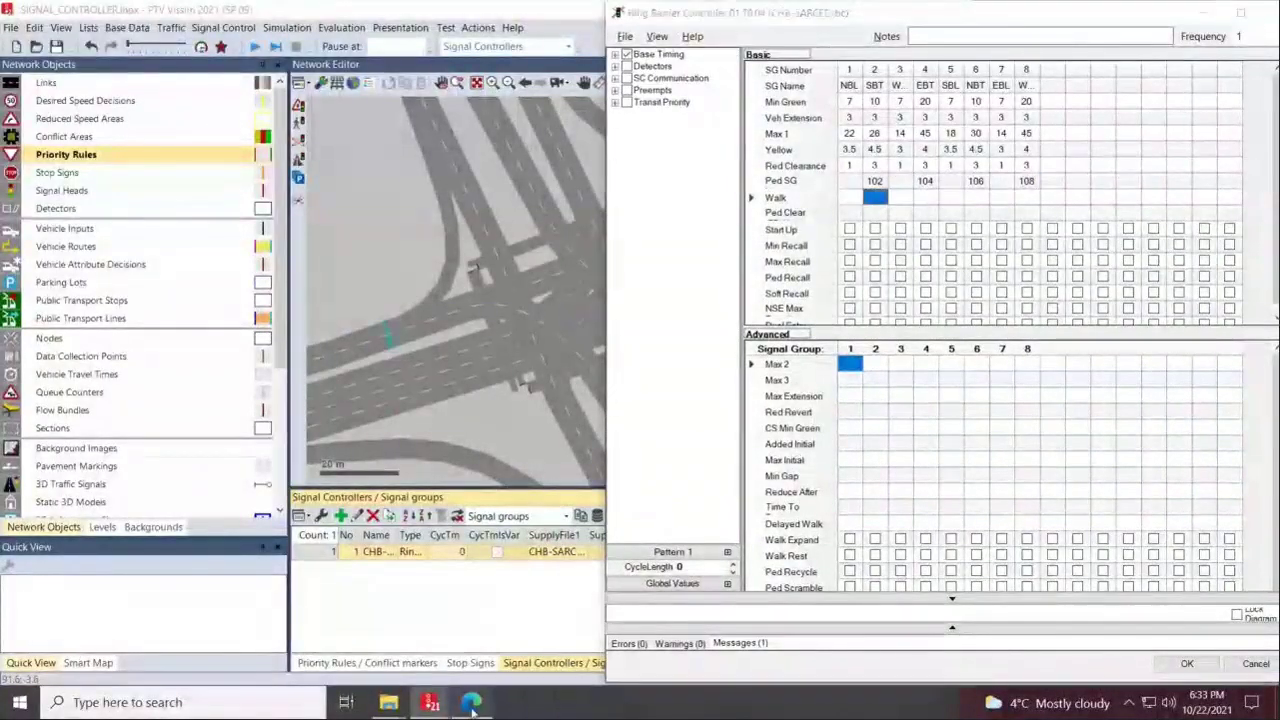
click(470, 703)
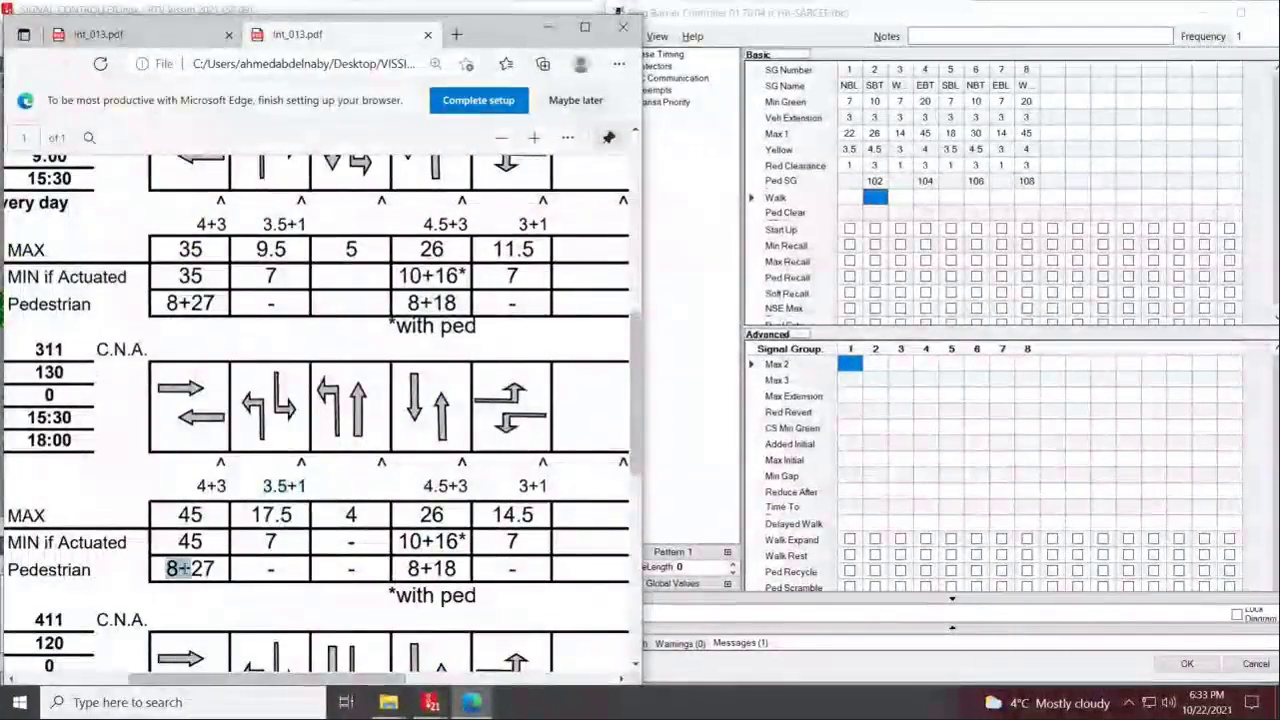
drag(190, 568, 178, 568)
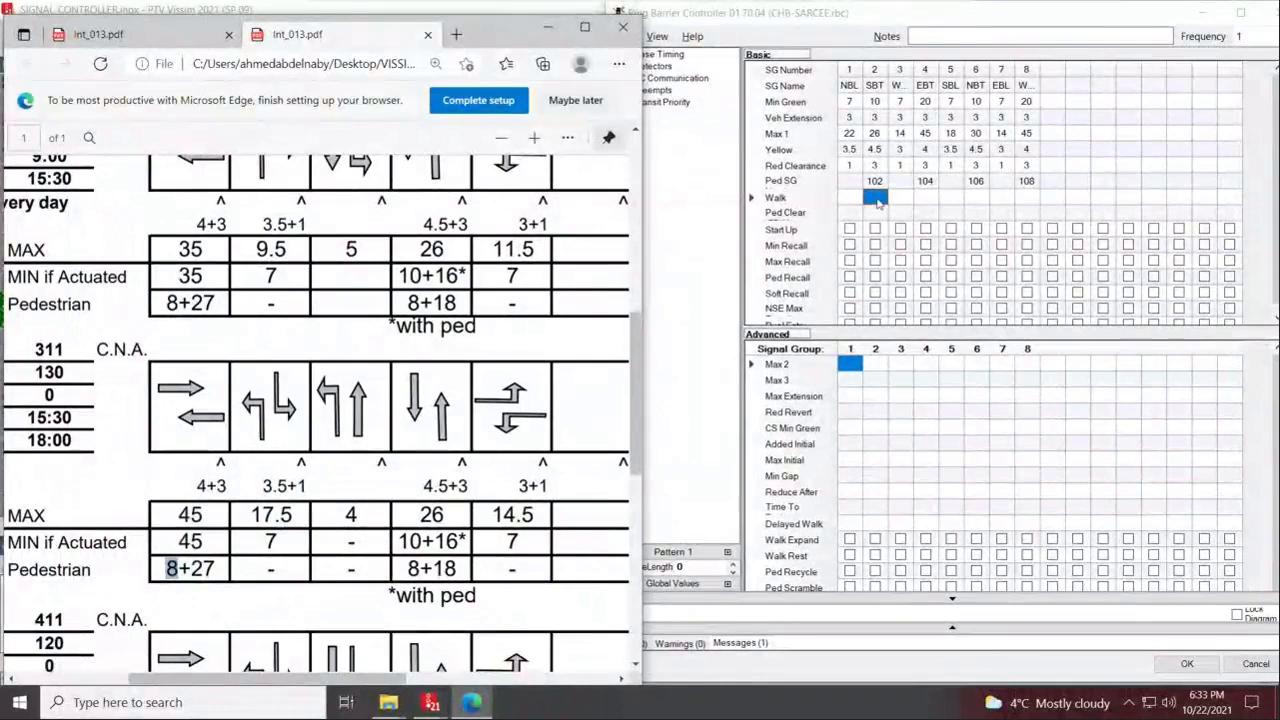
click(877, 200)
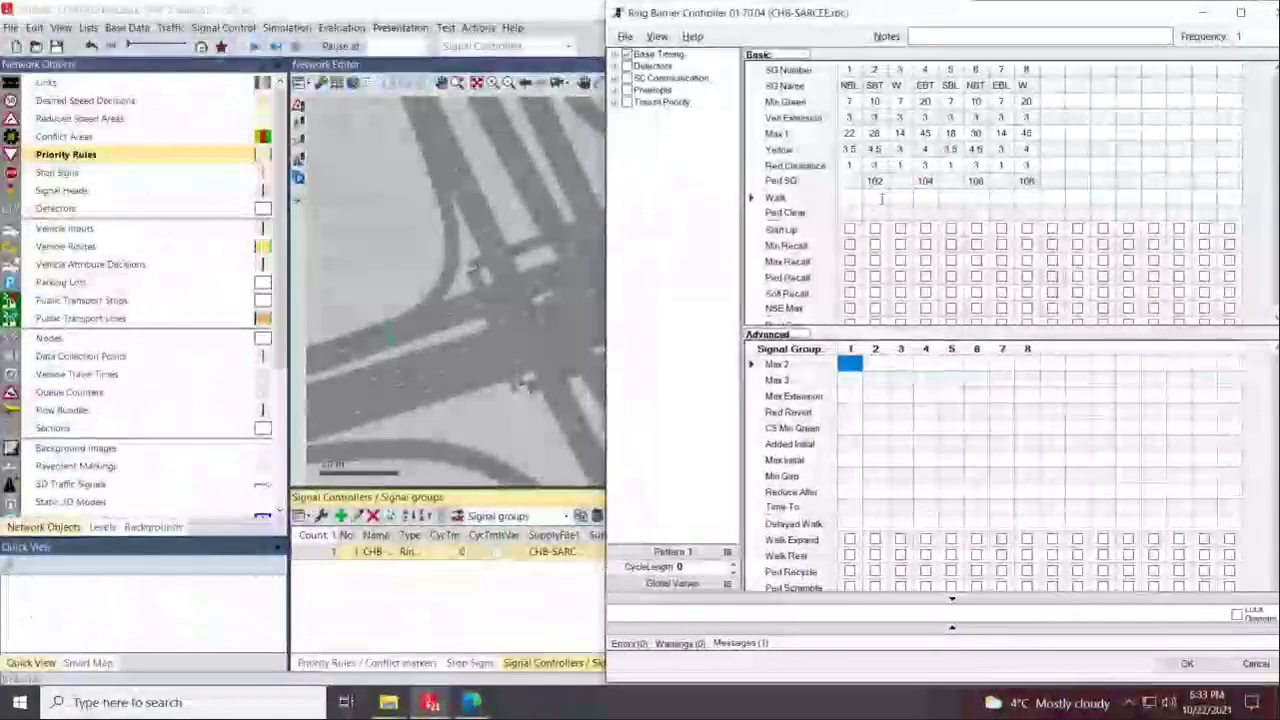
text(8)
key(Tab)
key(Tab)
text(8)
key(Tab)
key(Tab)
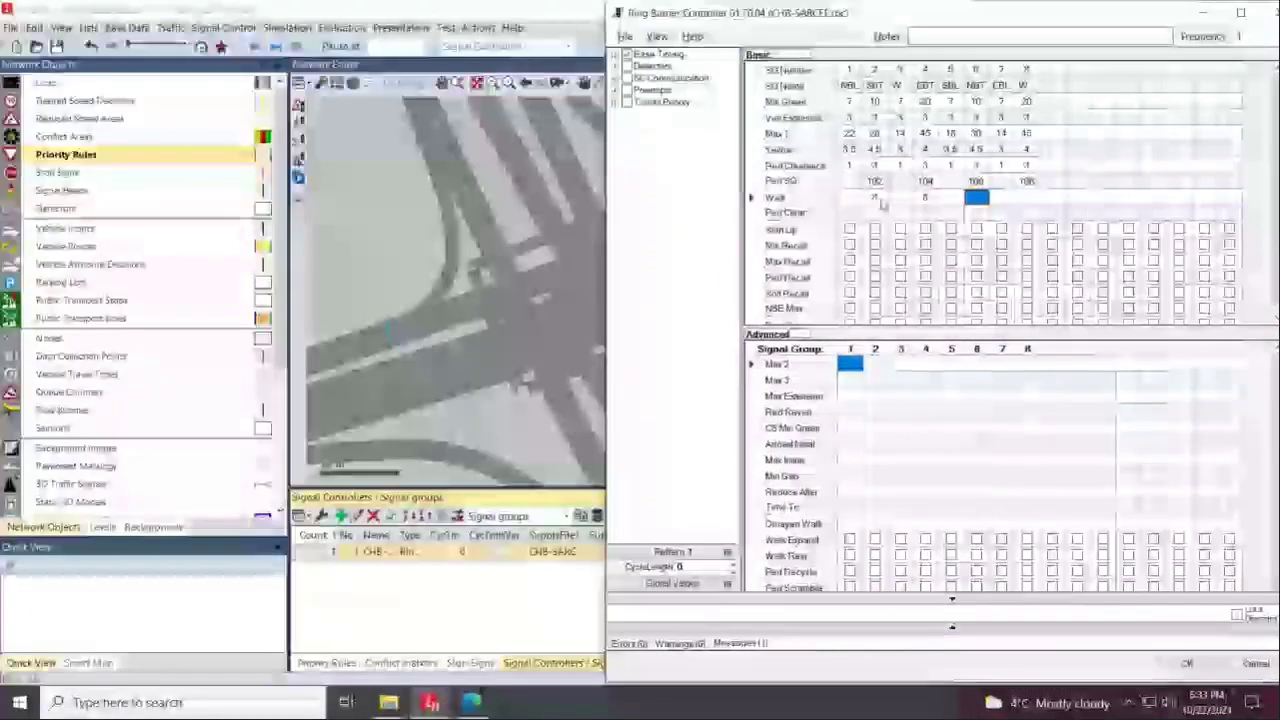
text(8)
key(Tab)
key(Tab)
text(8)
key(Tab)
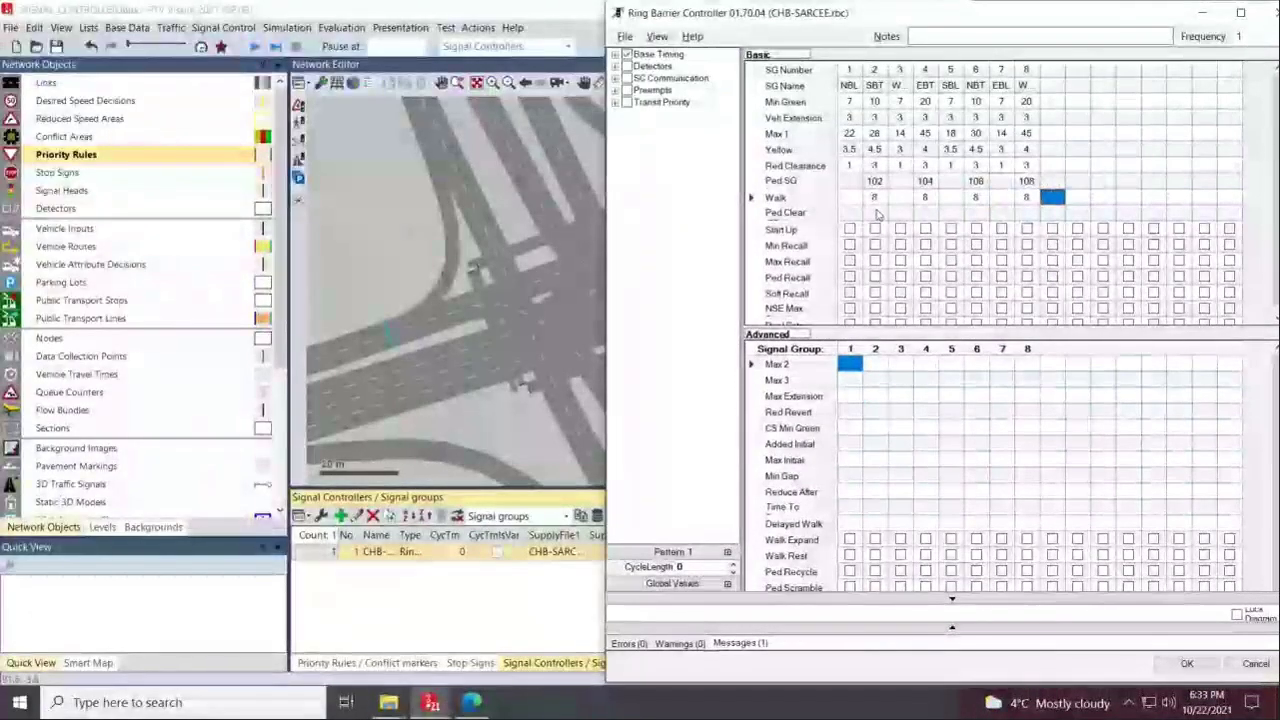
Enter Ped Clear values 18, 27, 18 and 27 for signal groups 2, 4, 6 and 8
click(876, 213)
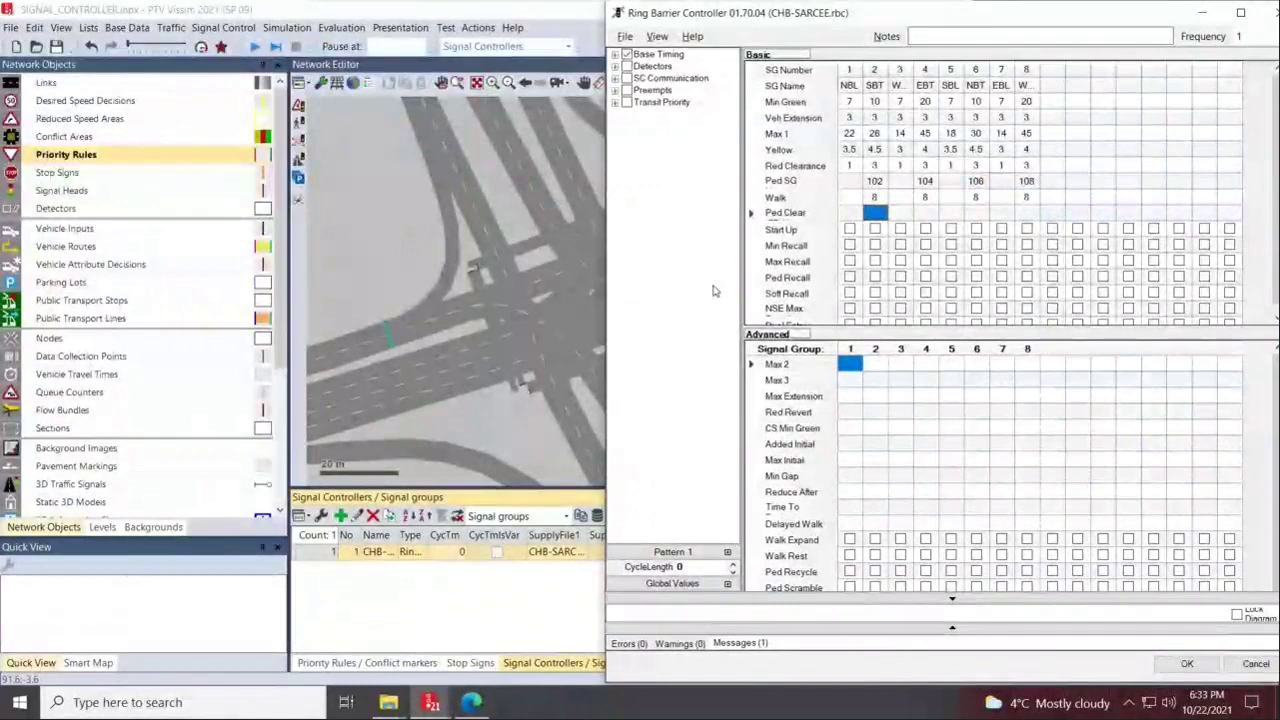
click(472, 703)
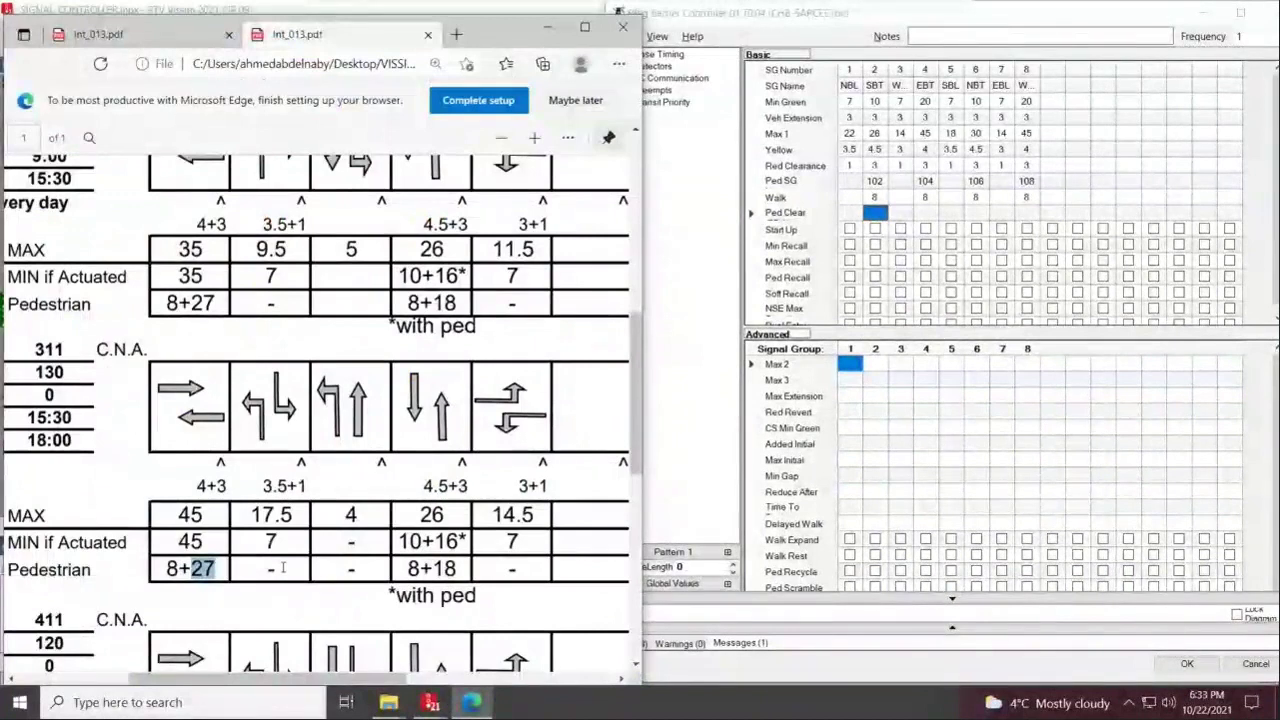
click(881, 215)
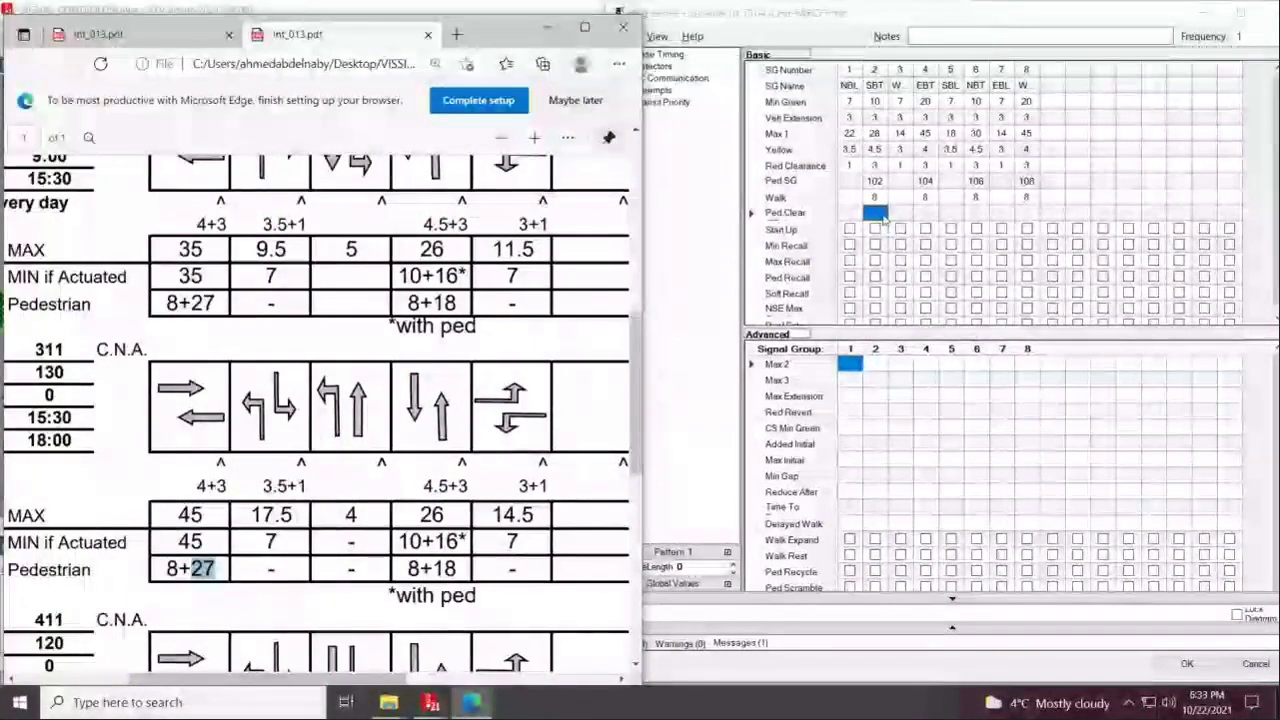
text(18)
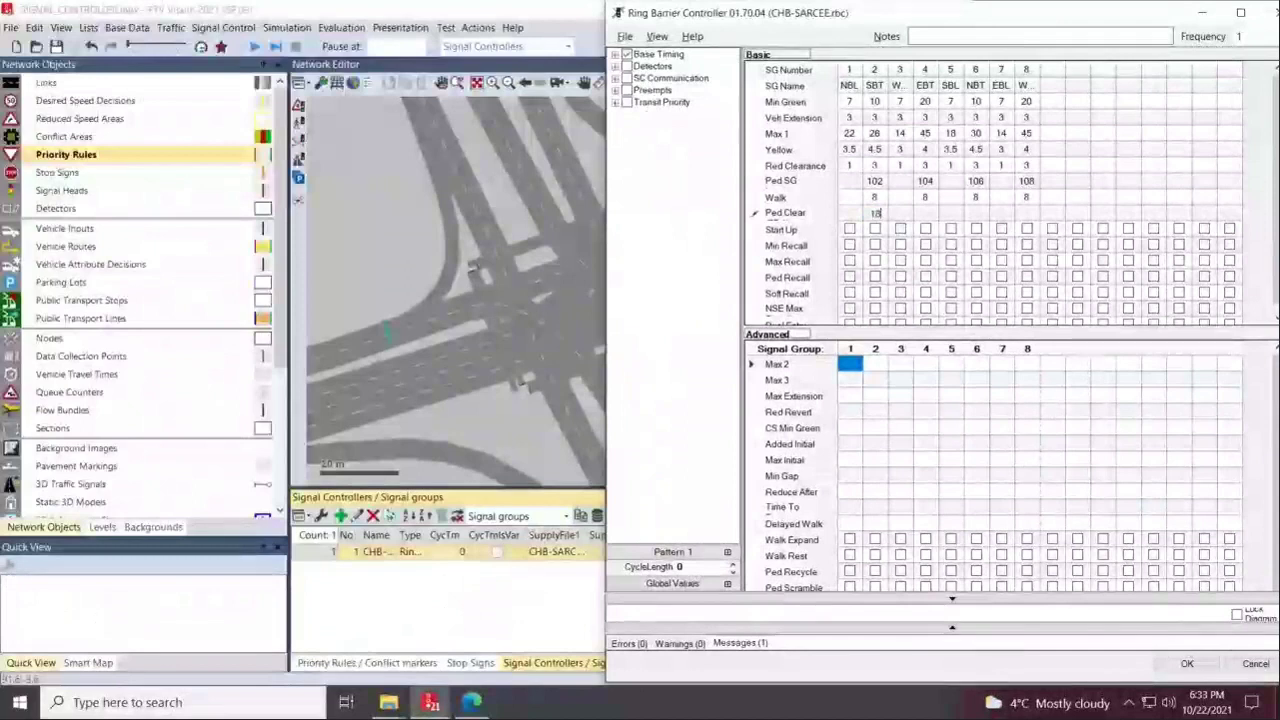
click(925, 213)
text(27)
click(970, 212)
text(18)
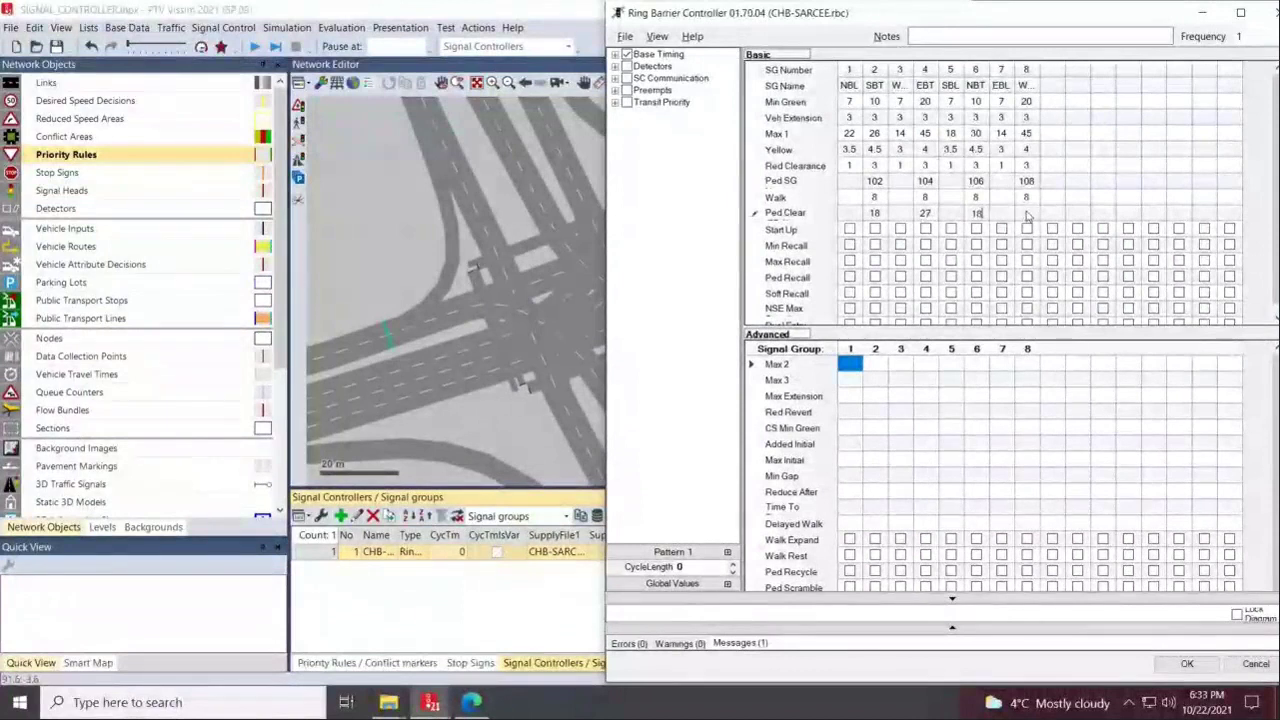
click(1026, 213)
text(27)
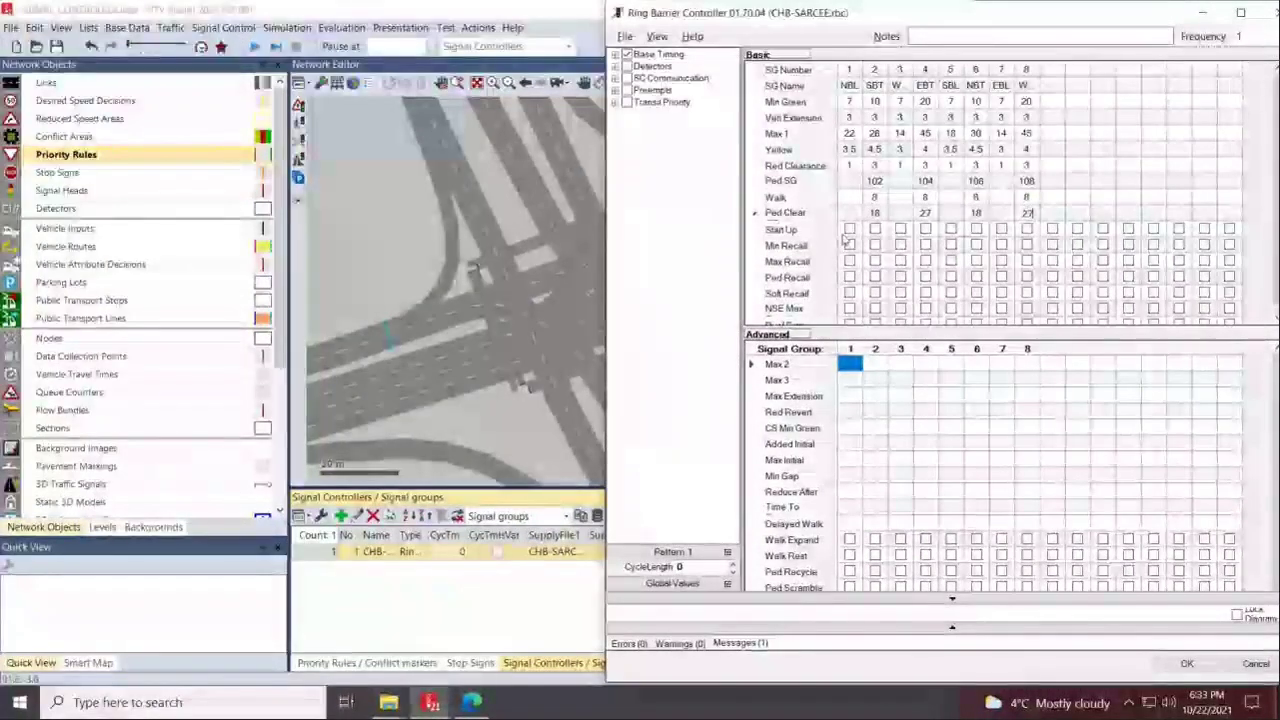
key(Return)
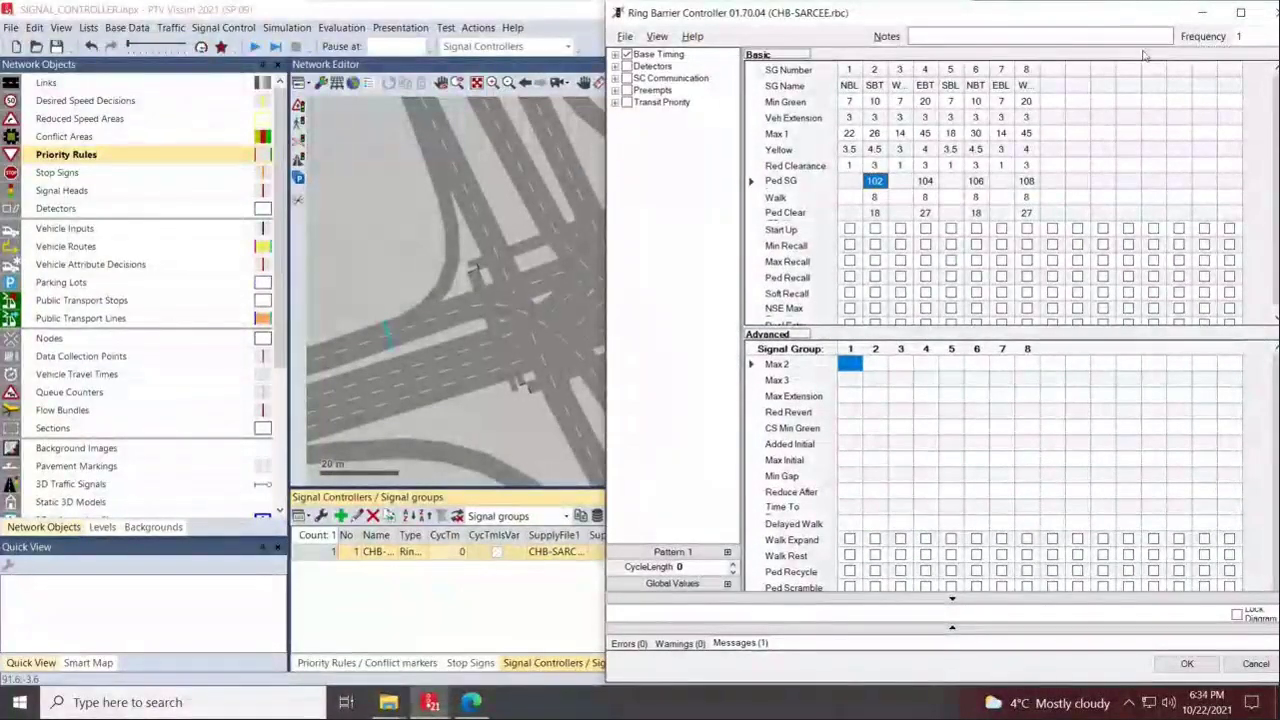
Maximize the controller window and tick Start Up for signal groups 4 and 8
click(1238, 14)
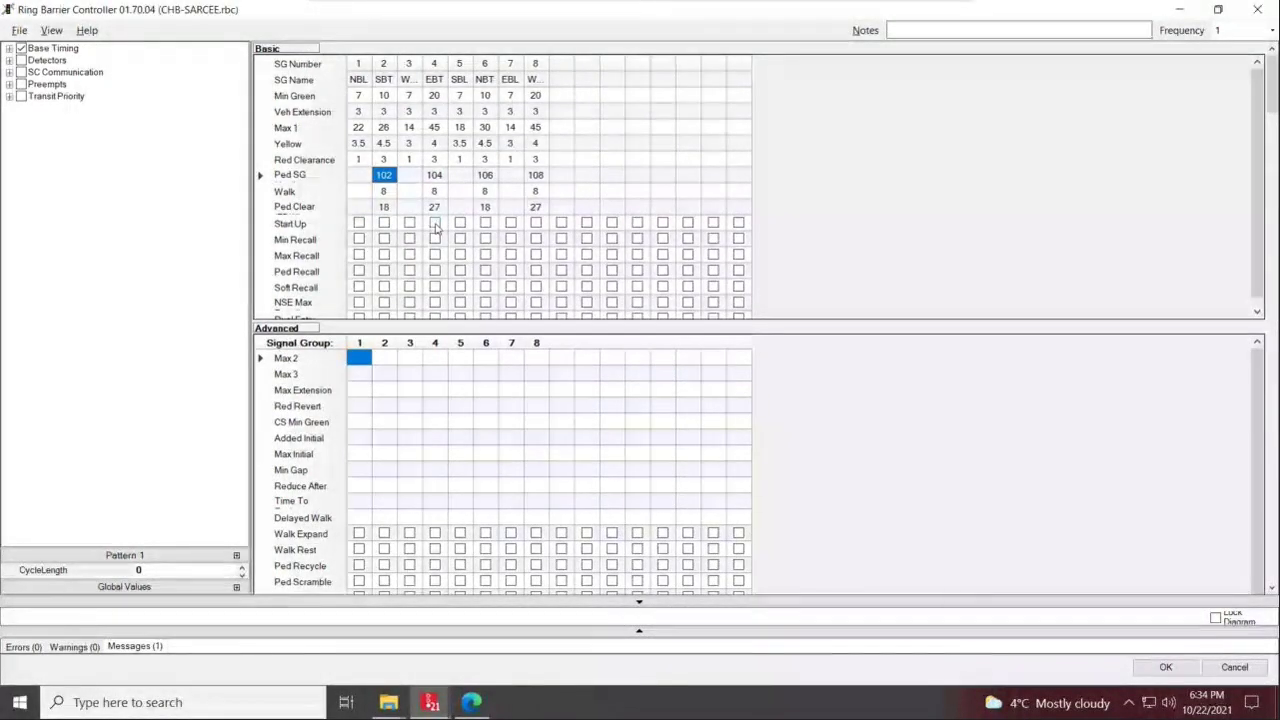
click(435, 223)
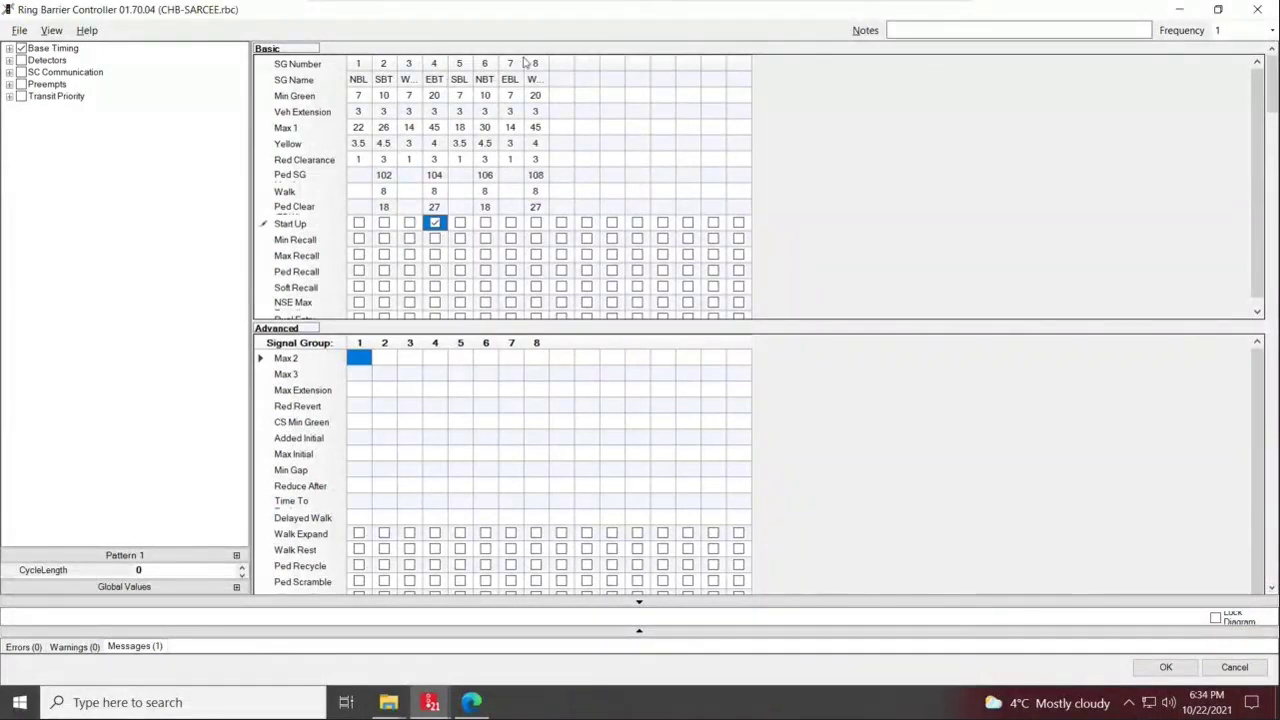
click(536, 223)
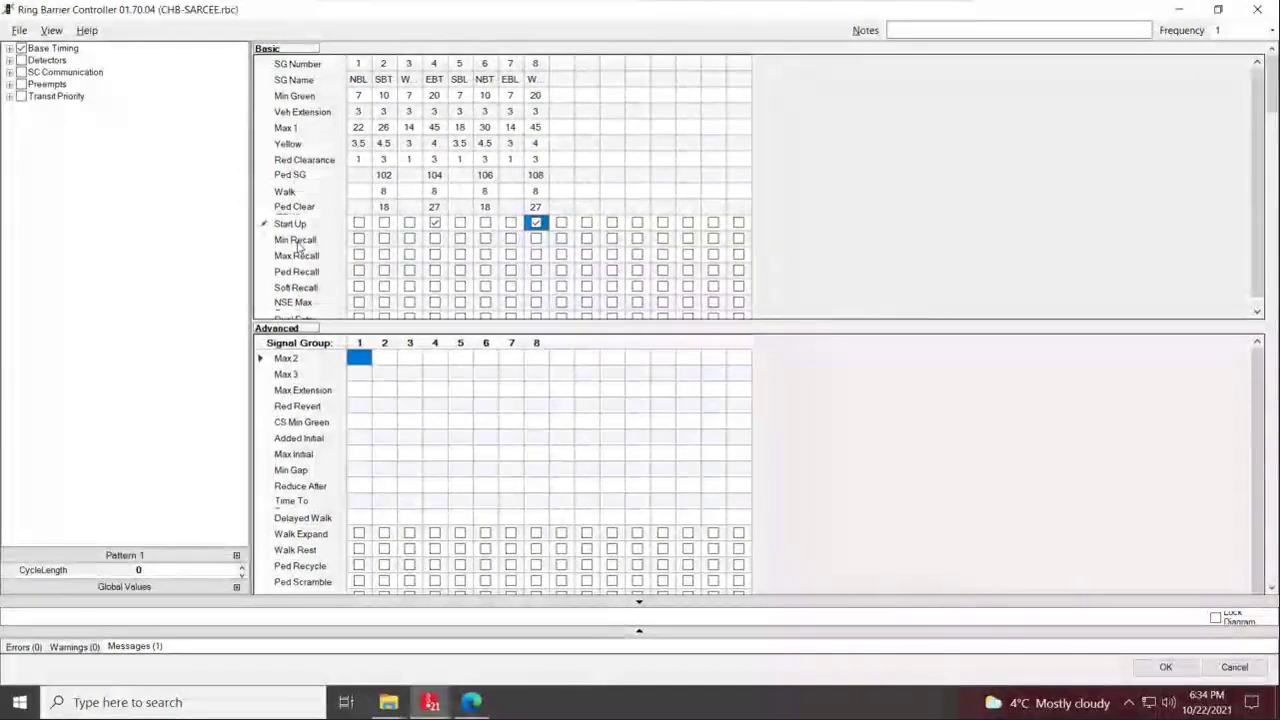
click(470, 703)
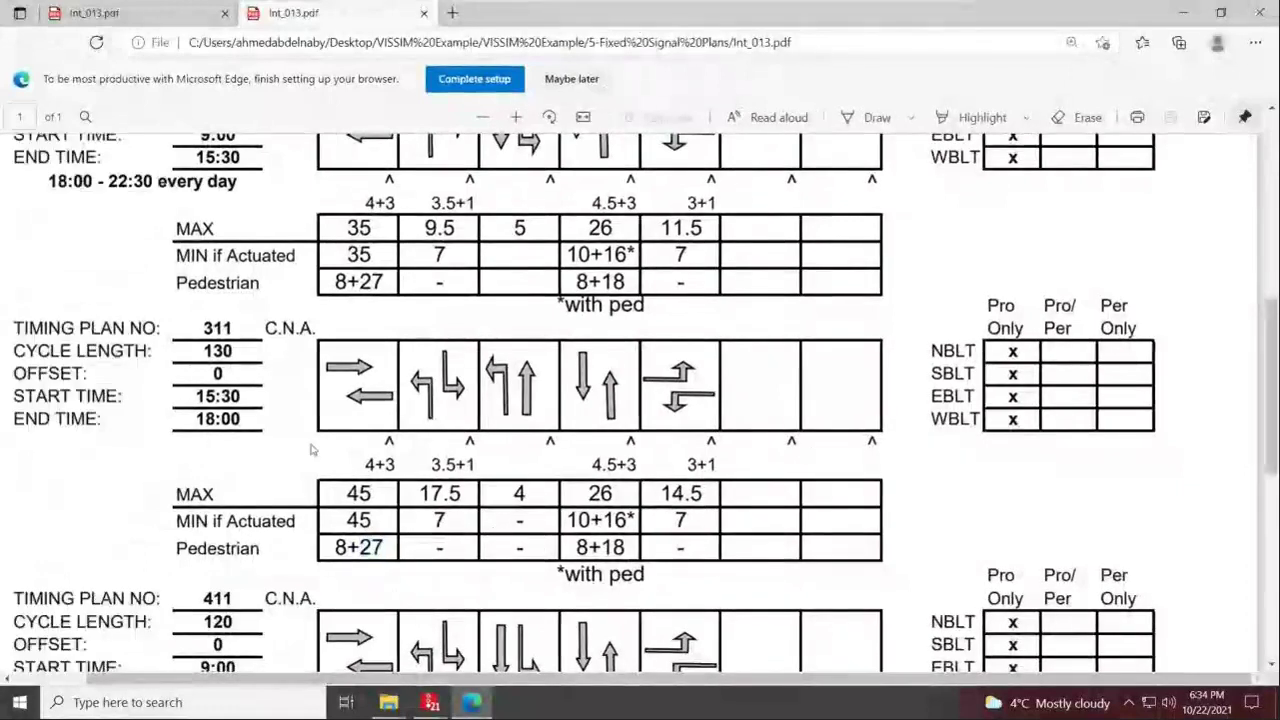
Scroll the timing PDF to the FREE plan and footer notes, then return to the controller
scroll(311, 450, down, 3)
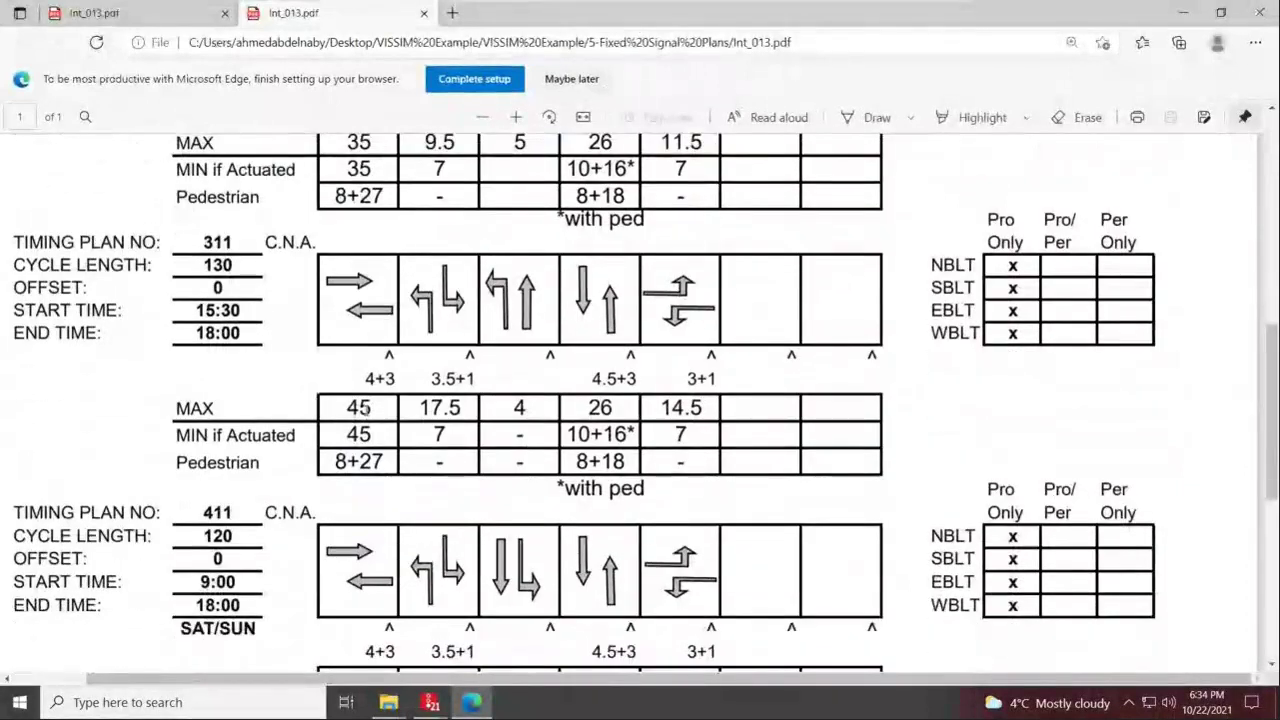
scroll(366, 408, down, 2)
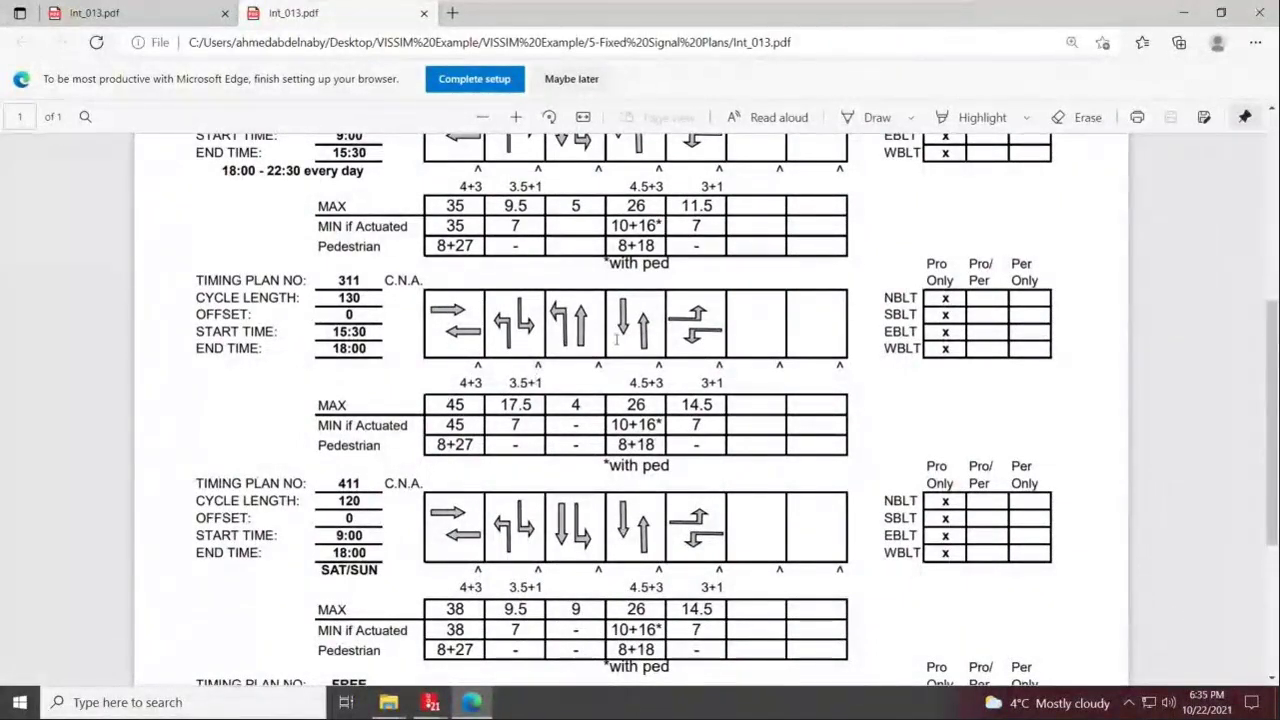
scroll(545, 415, down, 1)
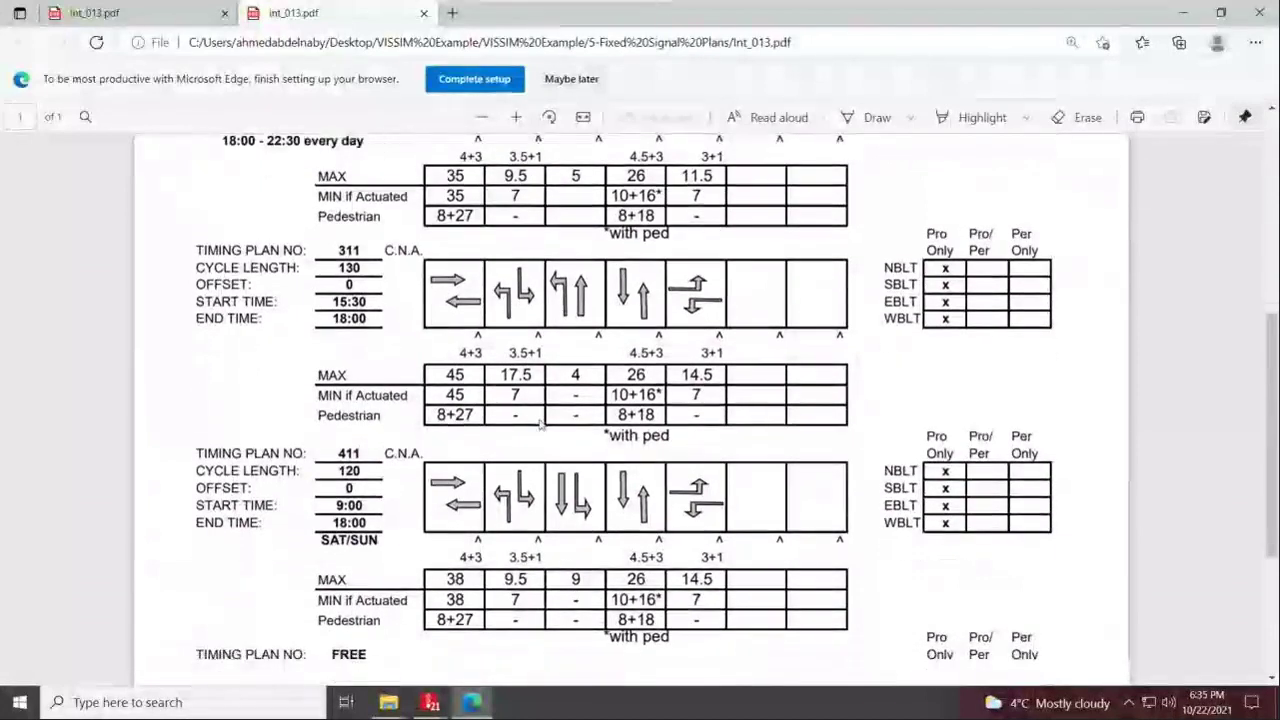
scroll(540, 425, down, 3)
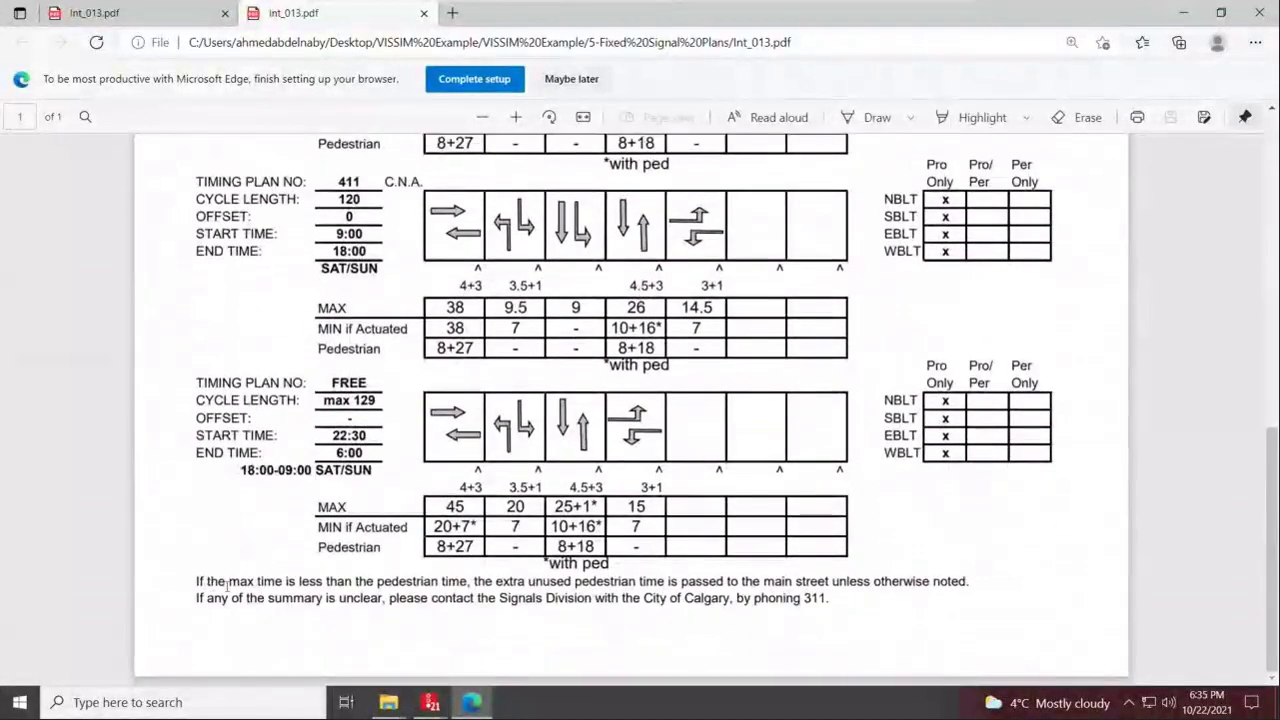
drag(197, 581, 558, 597)
click(766, 581)
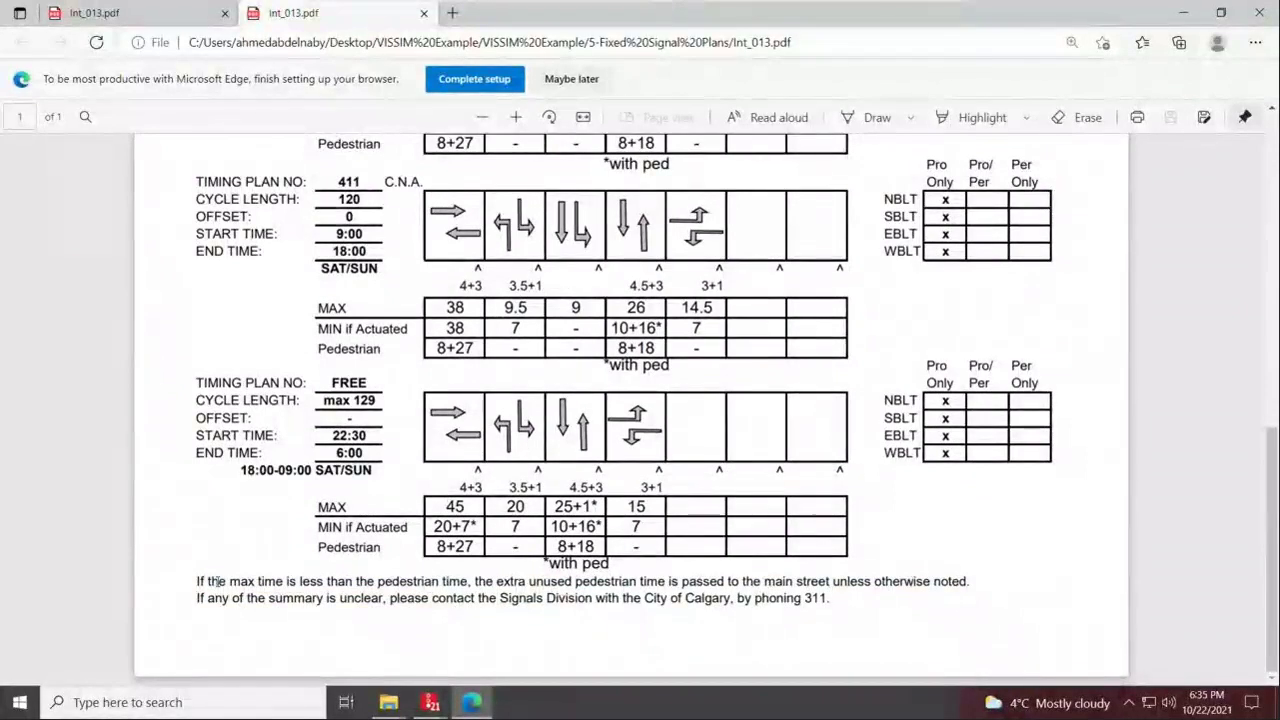
scroll(214, 581, up, 3)
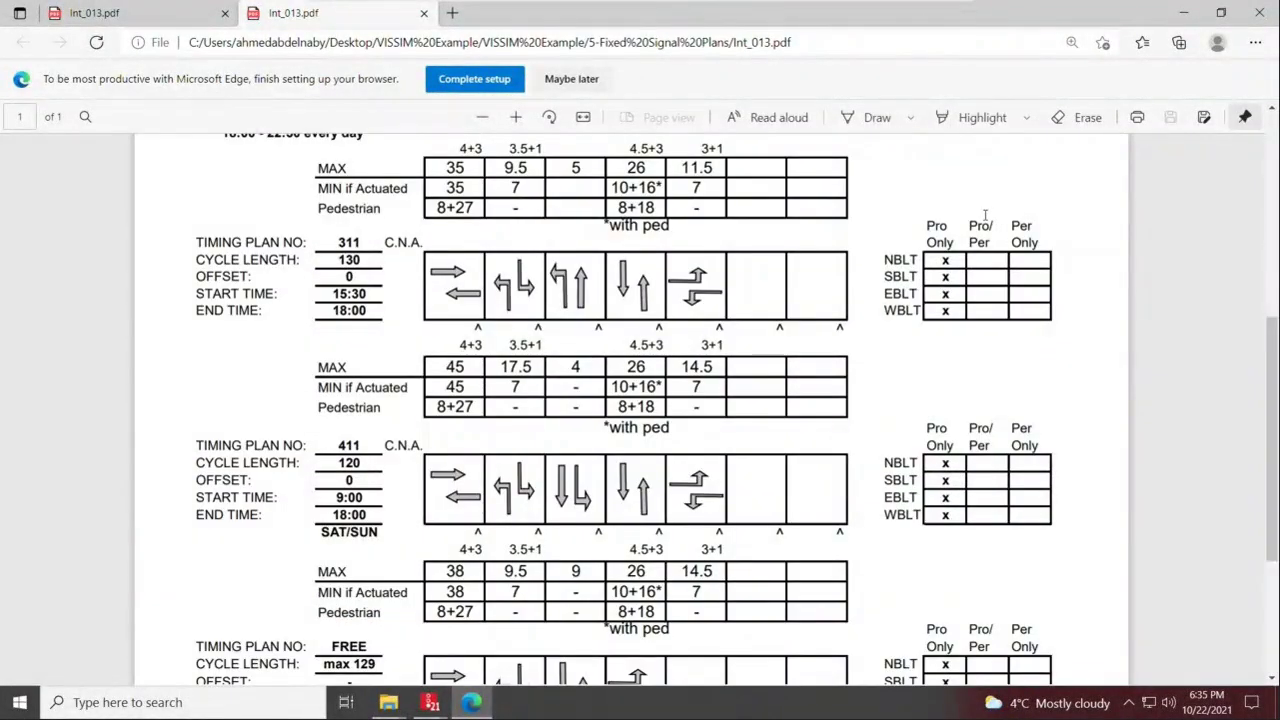
key(alt+Tab)
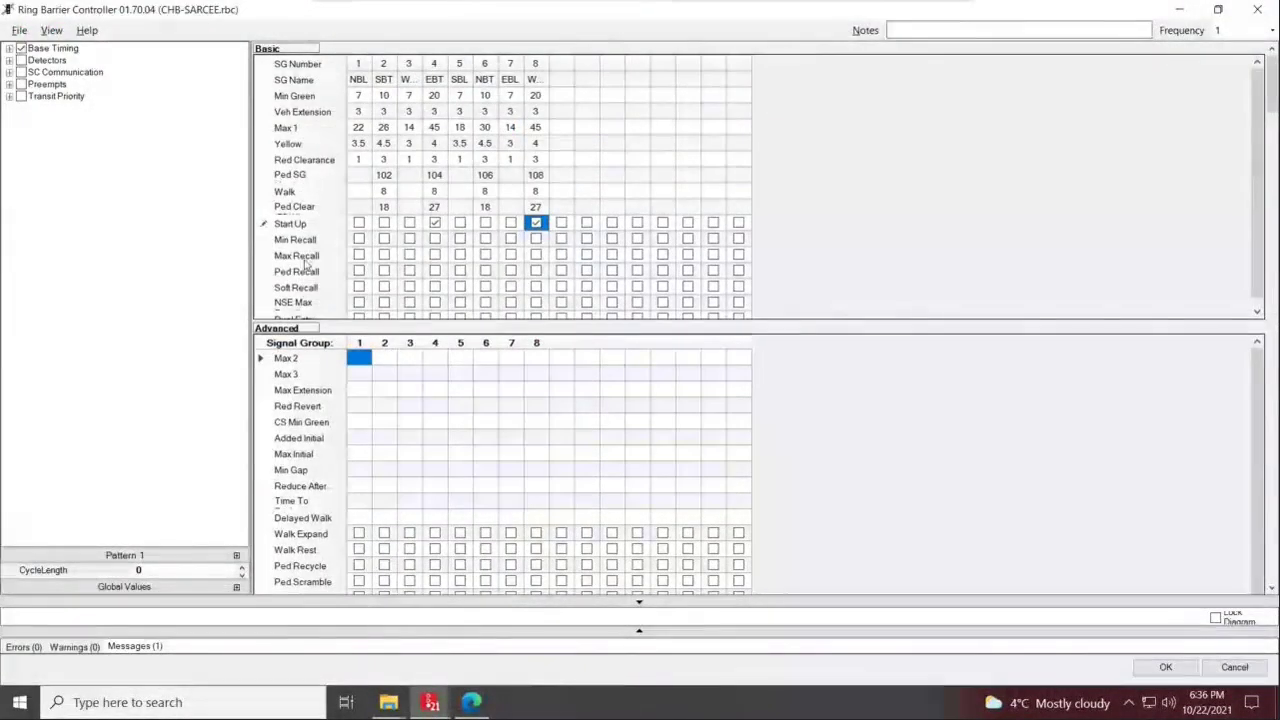
Enable Max Recall for signal groups 4 and 8 and Ped Recall for group 8
click(434, 256)
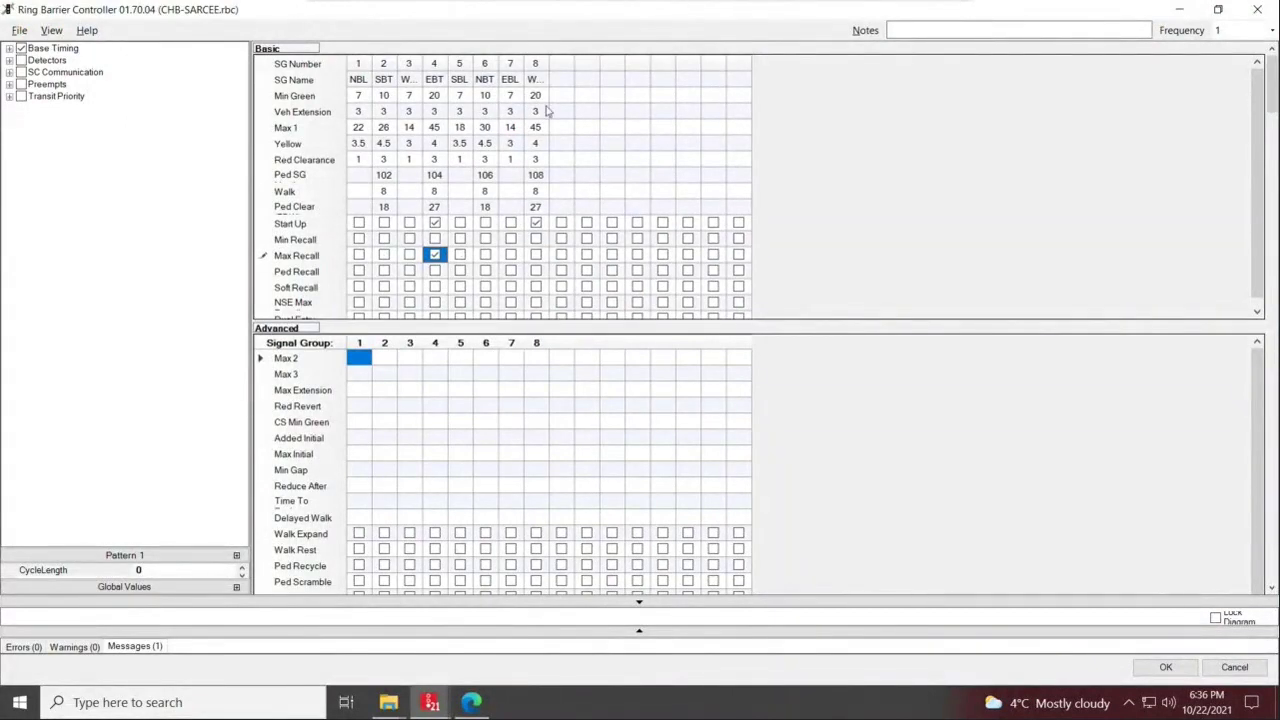
click(536, 255)
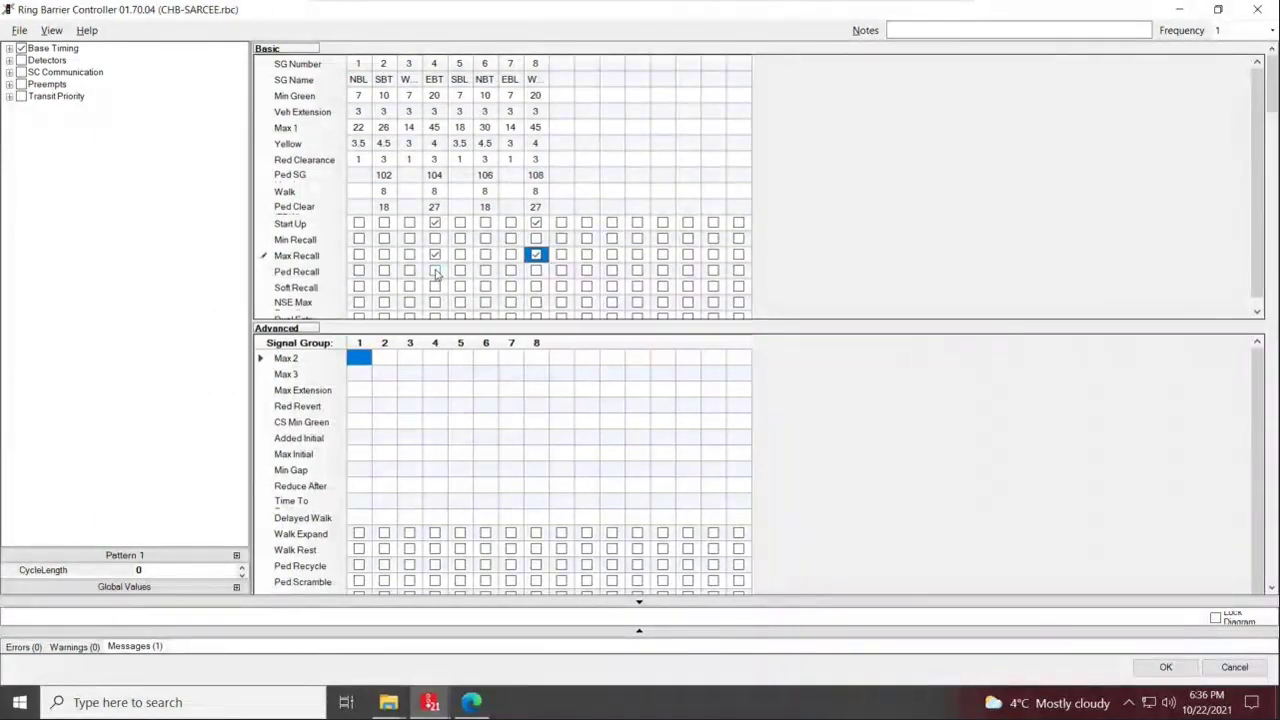
click(536, 271)
scroll(1134, 175, down, 1)
scroll(1134, 175, up, 1)
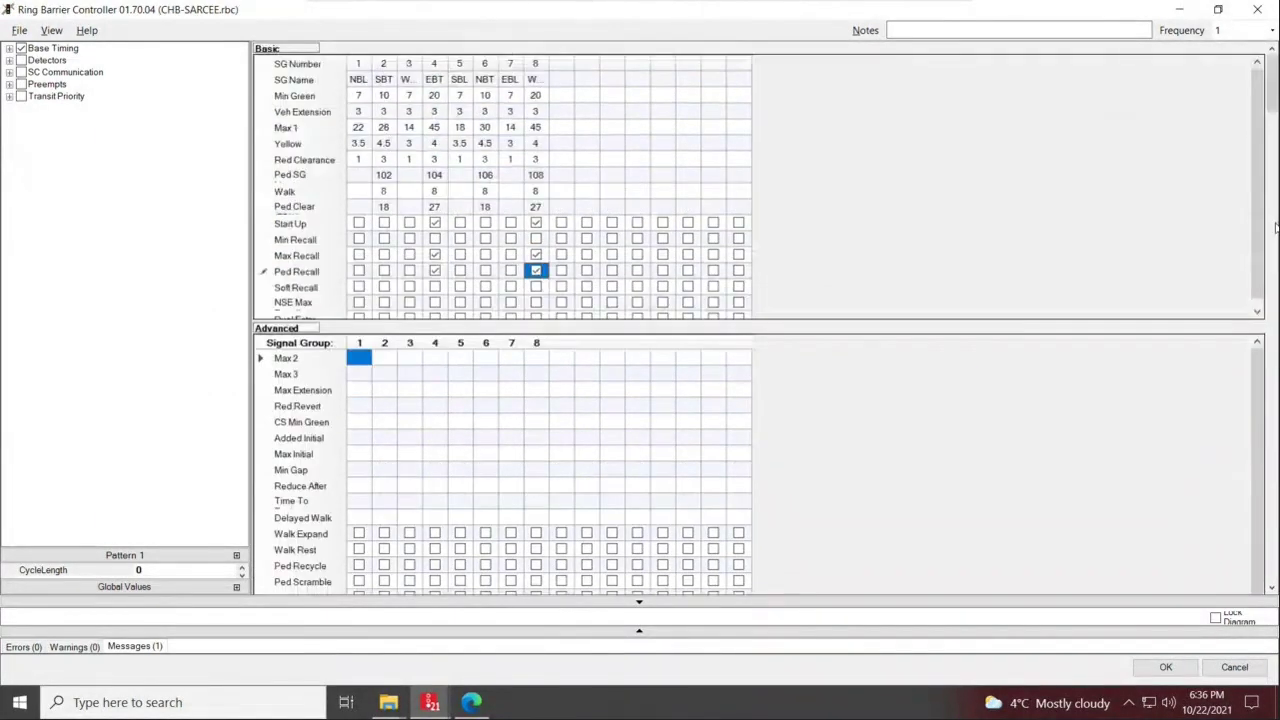
click(1257, 312)
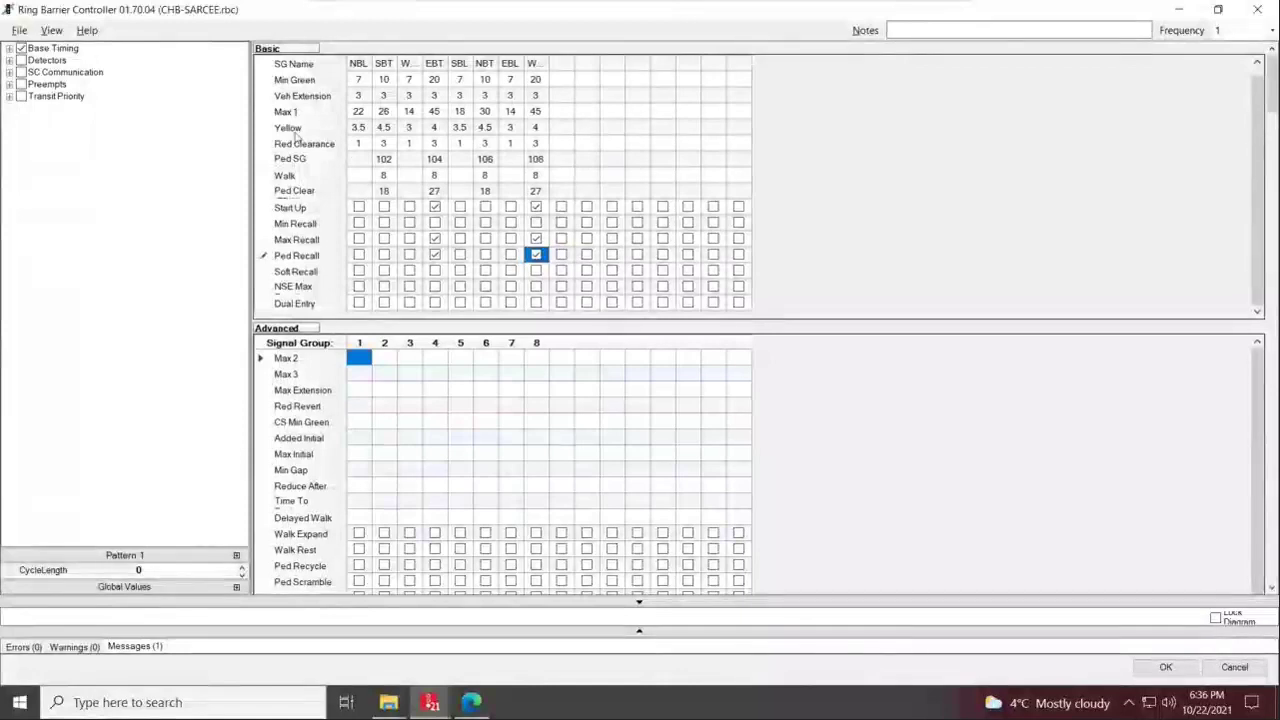
Glance at the Help menu without choosing anything, then bring up File Explorer
click(87, 31)
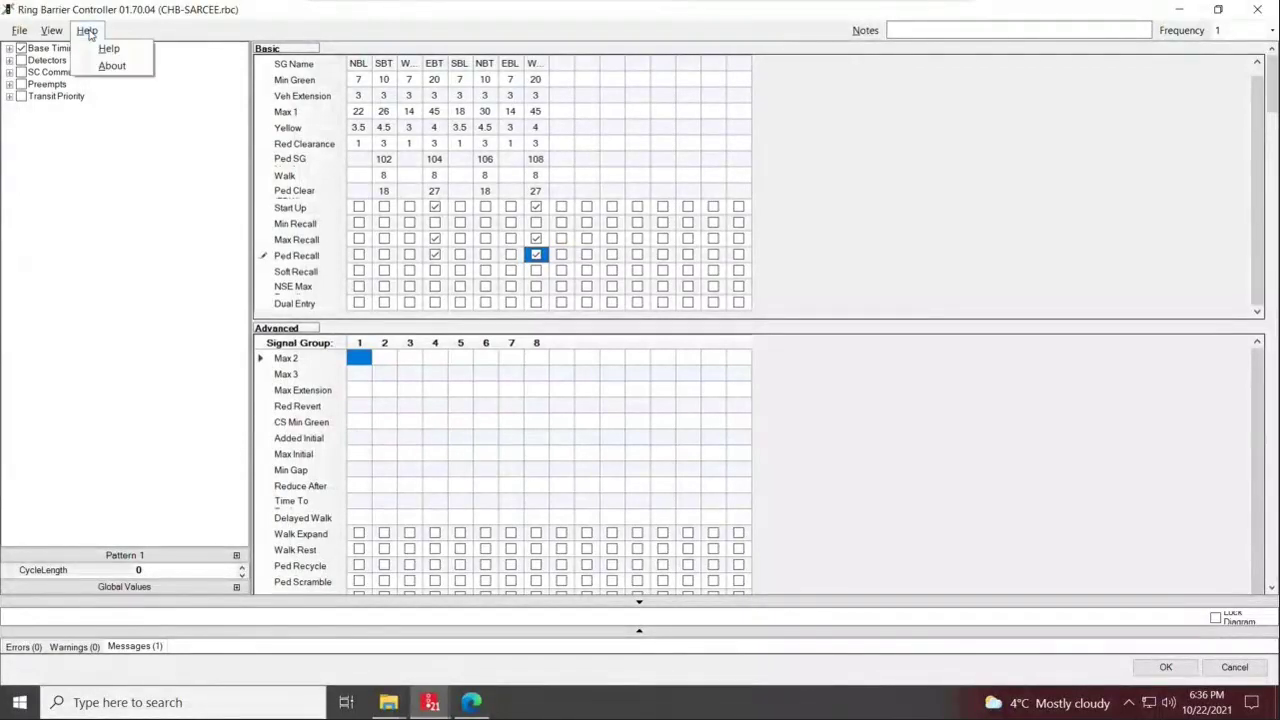
click(345, 36)
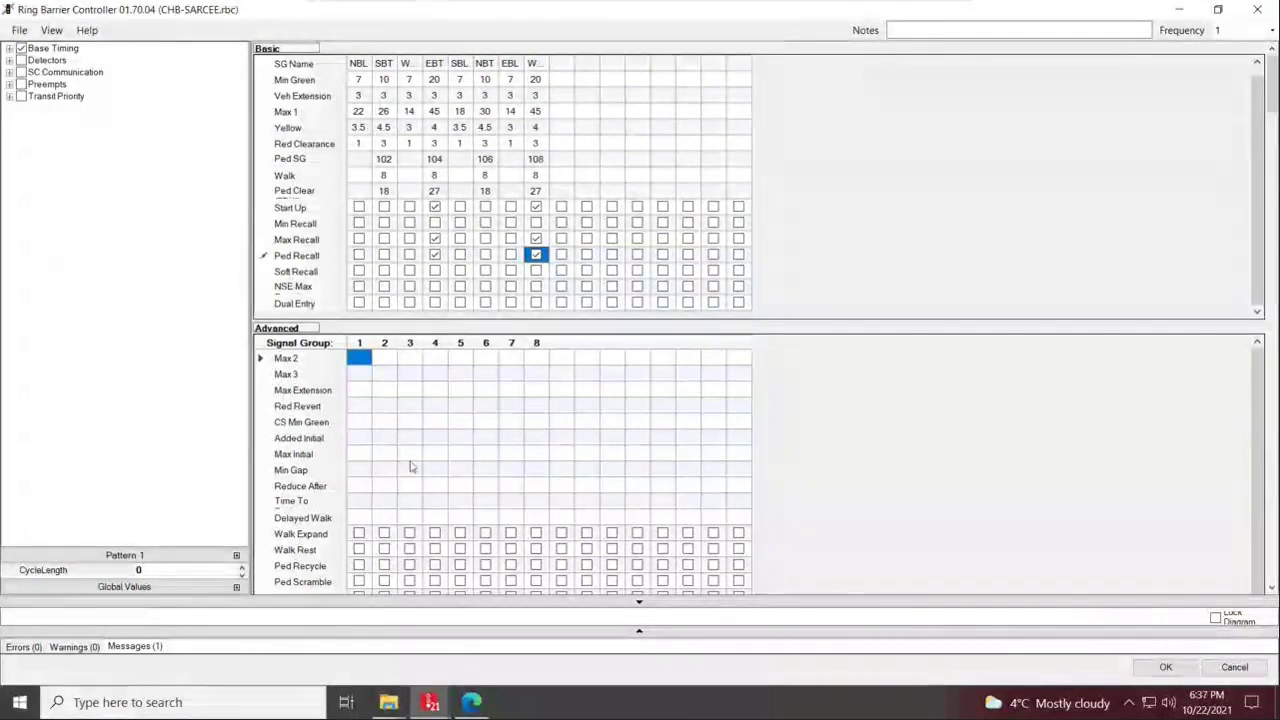
click(391, 703)
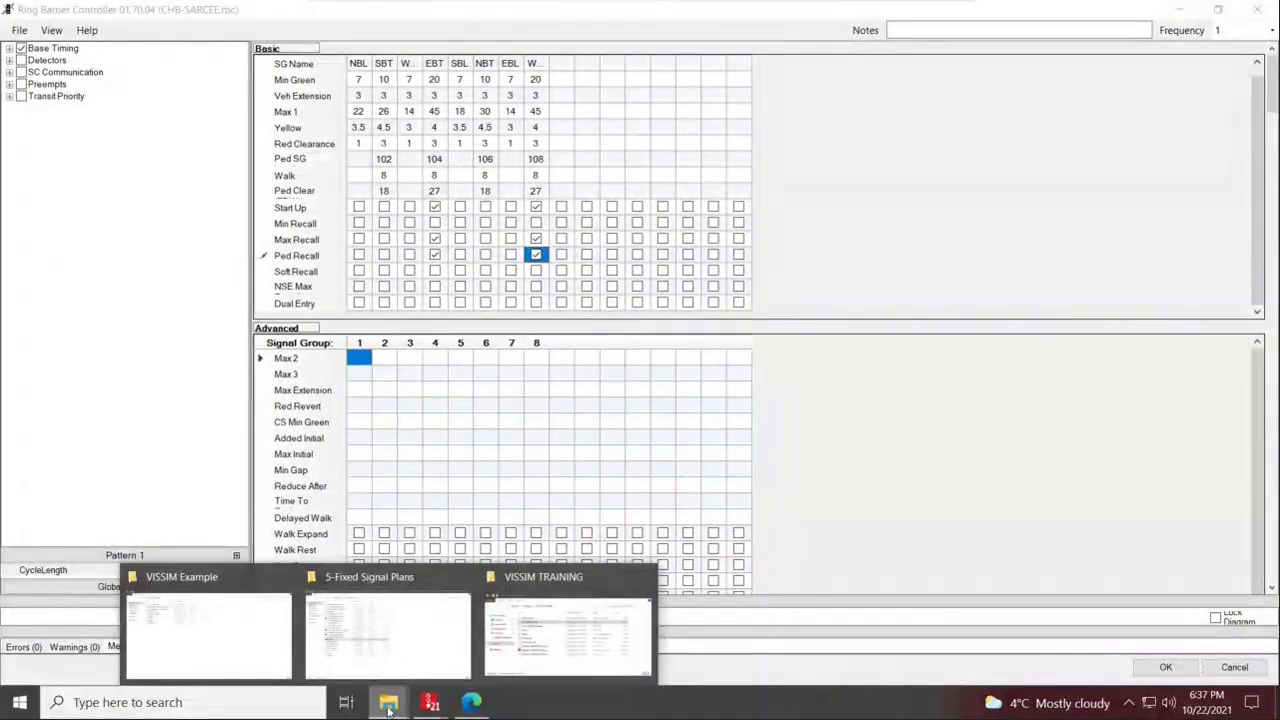
Open the Documents window maximized and go to Local Disk (C:)
click(19, 702)
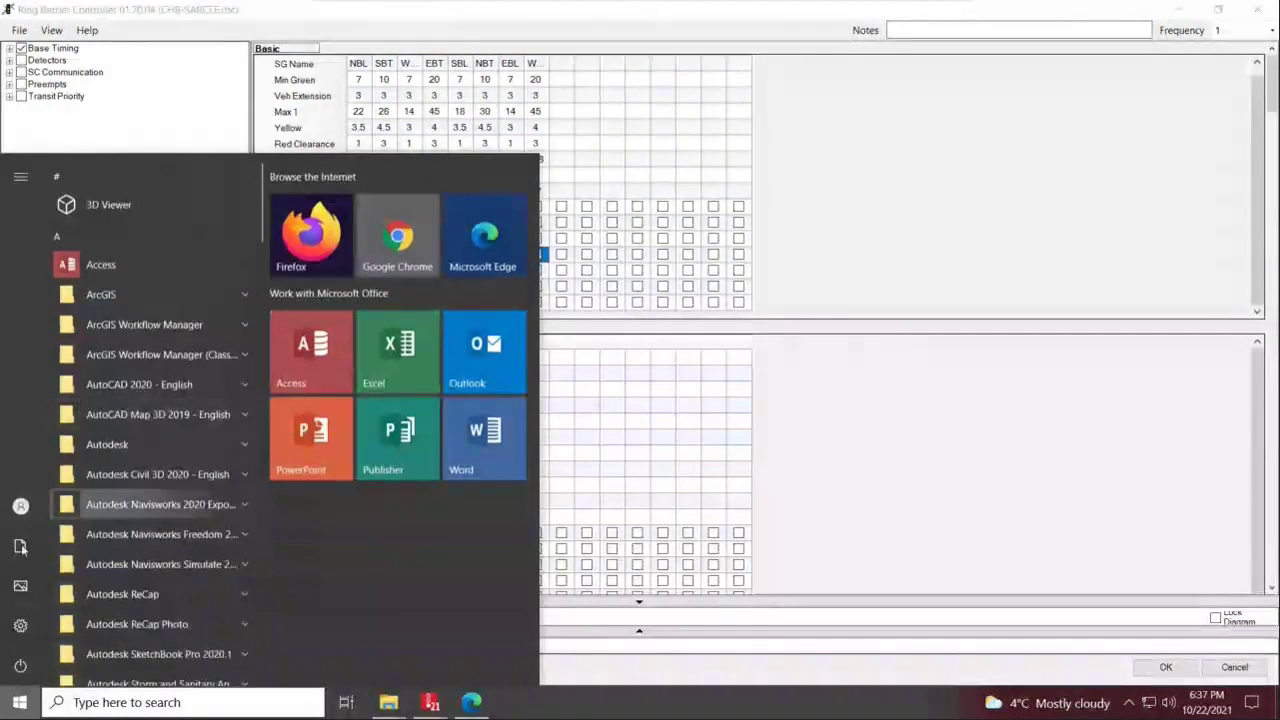
click(22, 547)
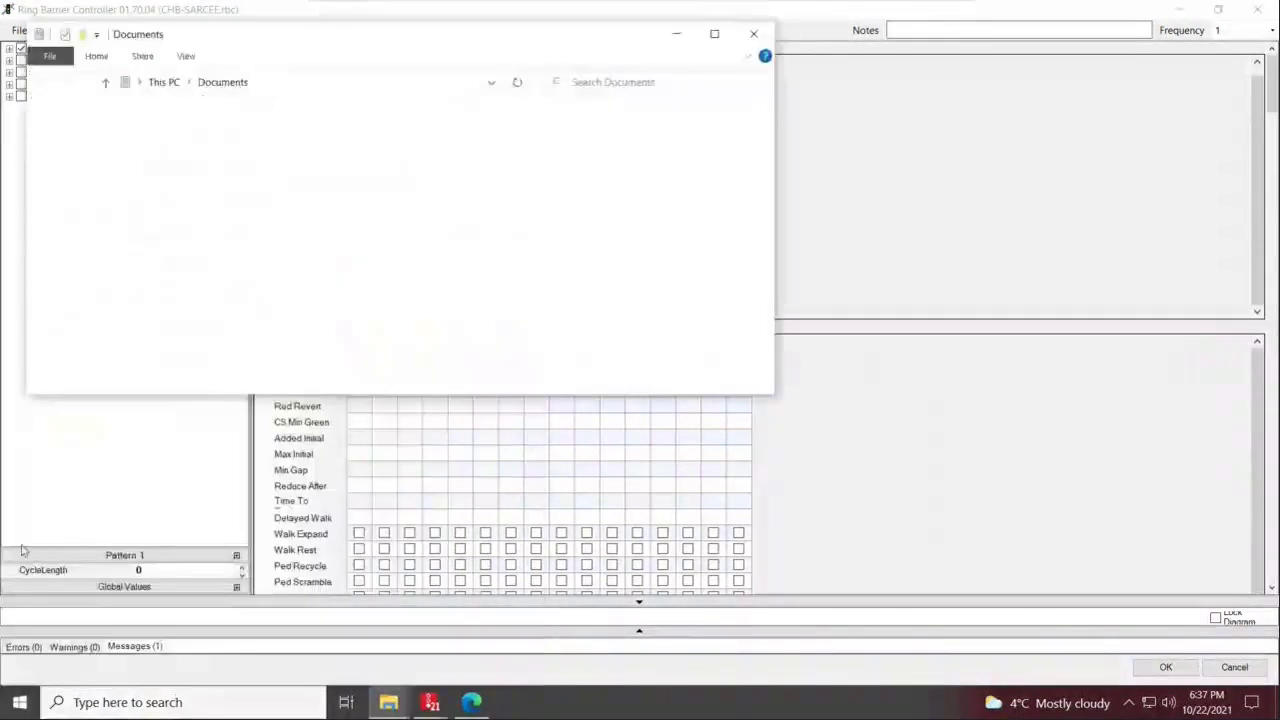
double_click(491, 34)
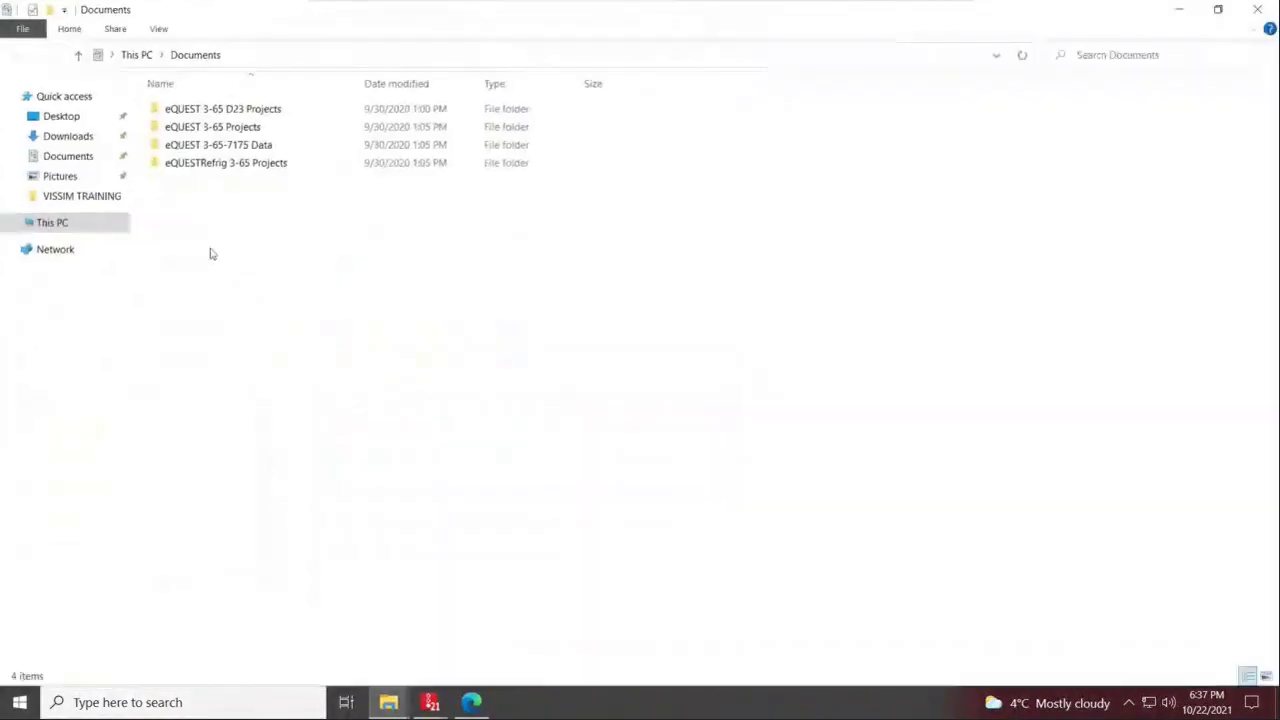
click(50, 222)
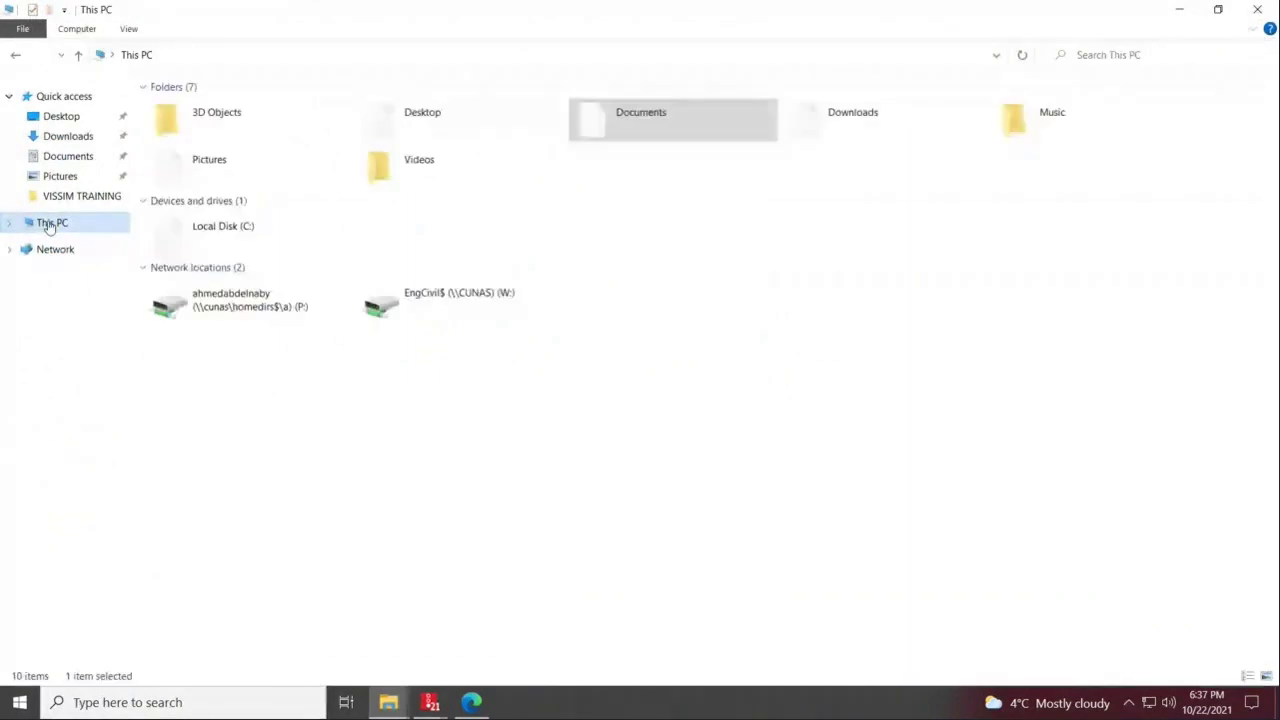
double_click(252, 241)
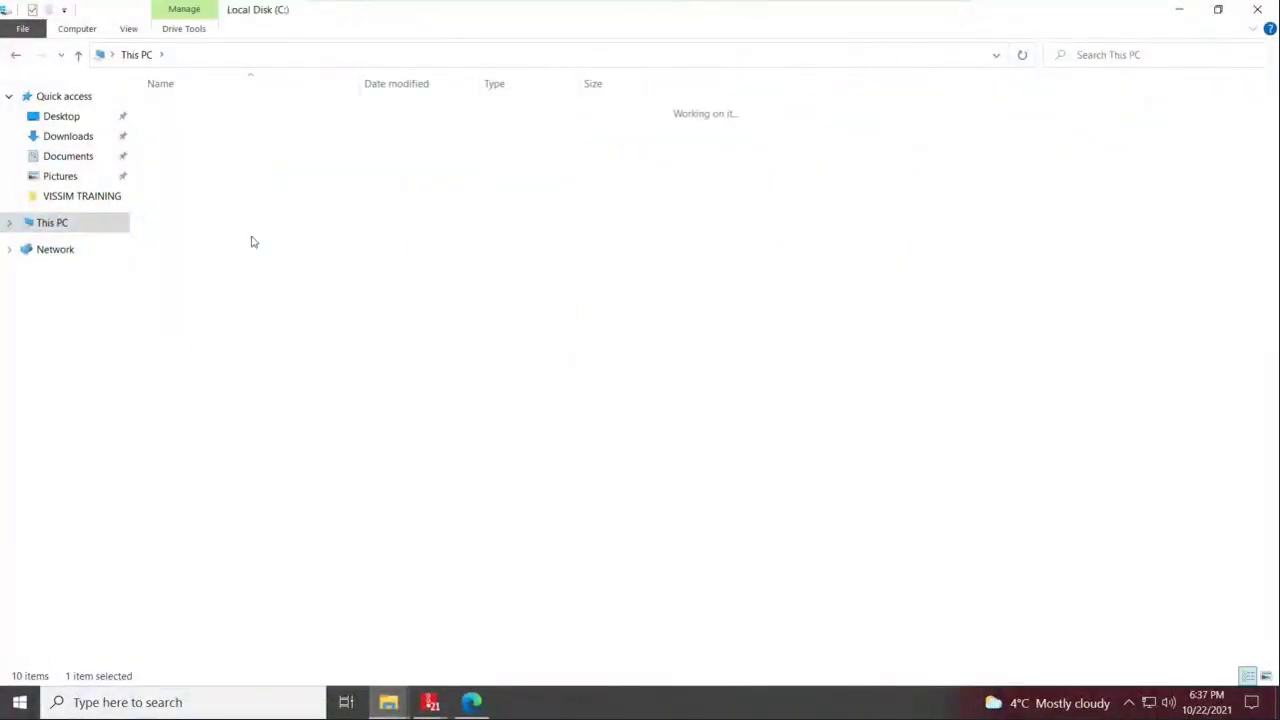
Navigate to Program Files\PTV Vision\PTV Vissim 2021\Doc\Eng and select RBC-Manual.pdf
click(209, 166)
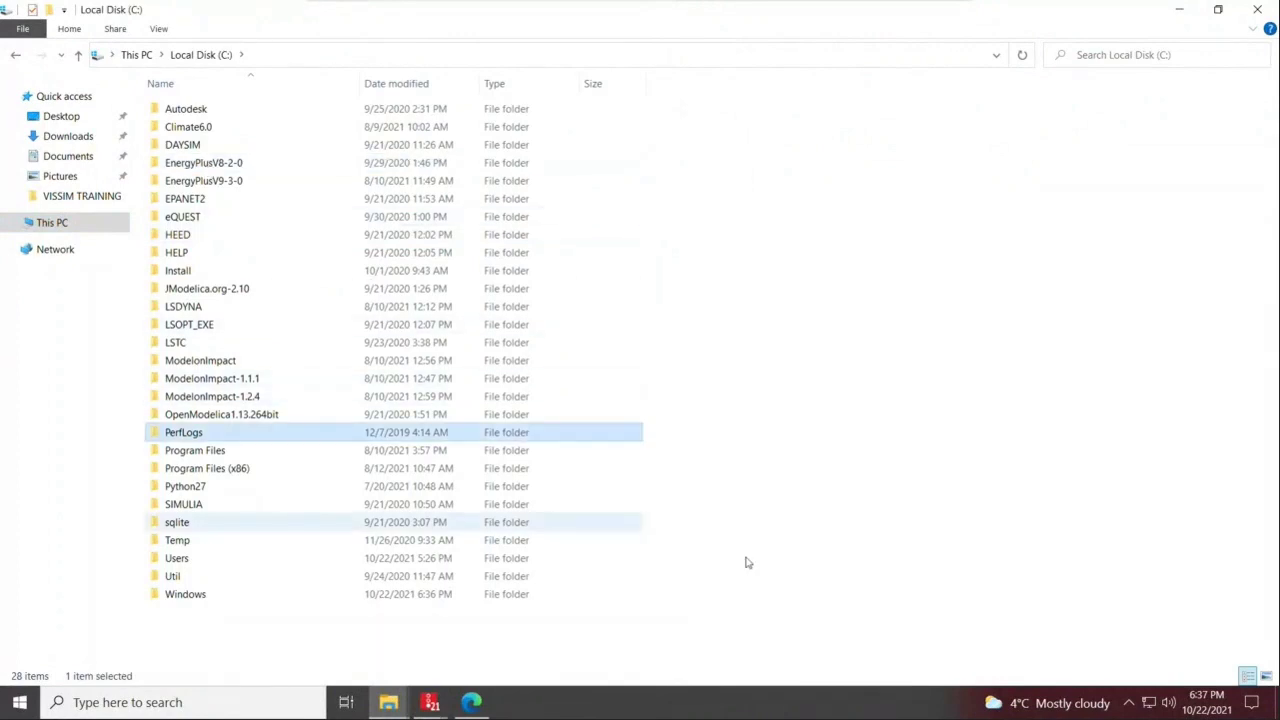
click(240, 450)
double_click(234, 452)
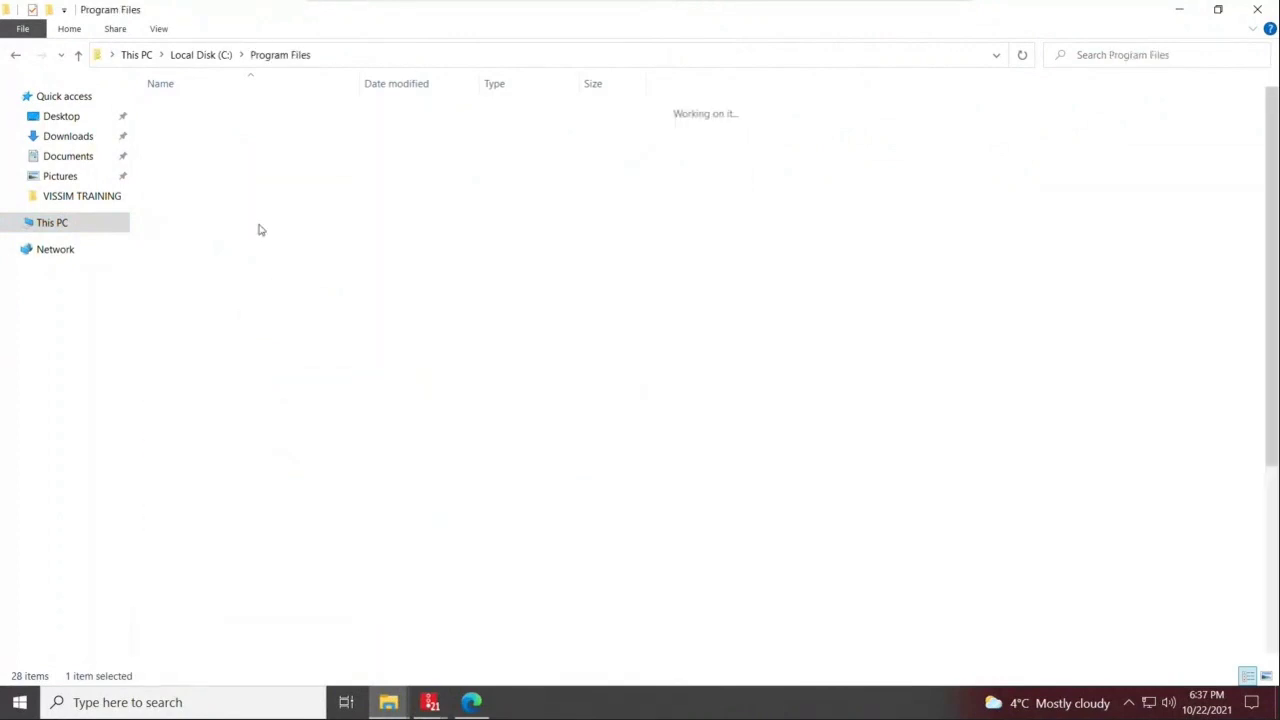
click(244, 596)
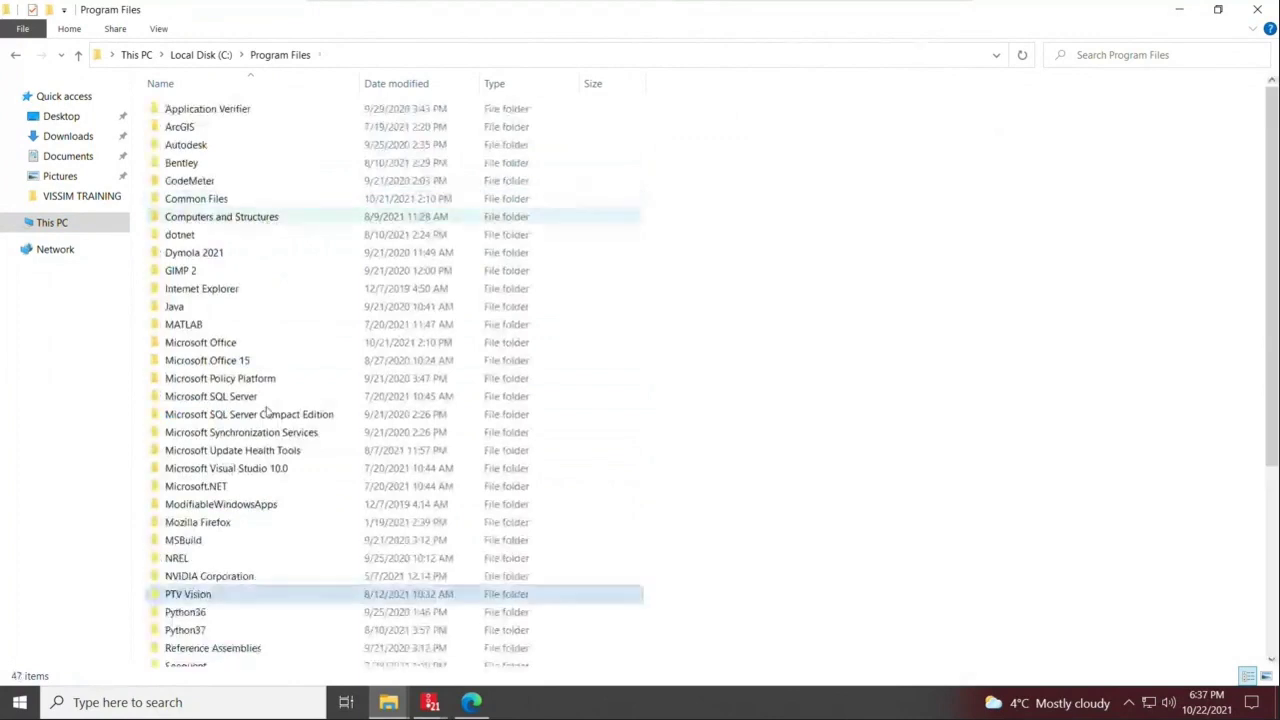
double_click(237, 597)
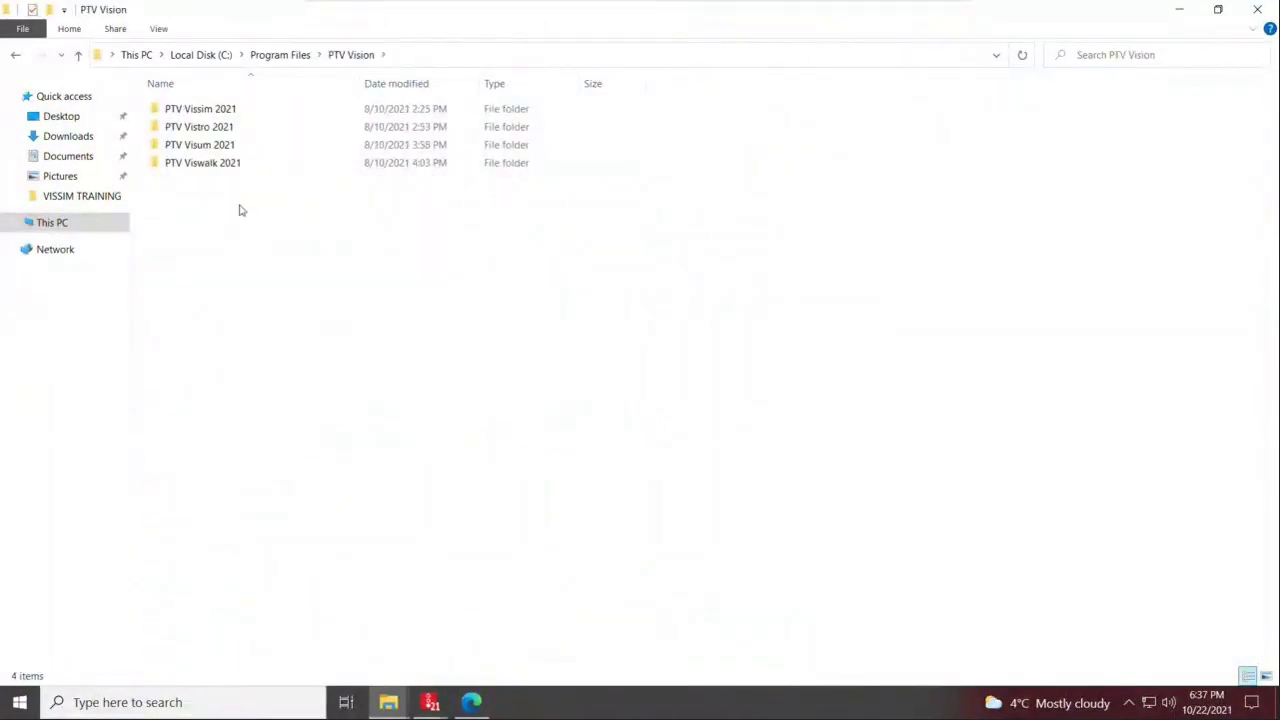
double_click(229, 112)
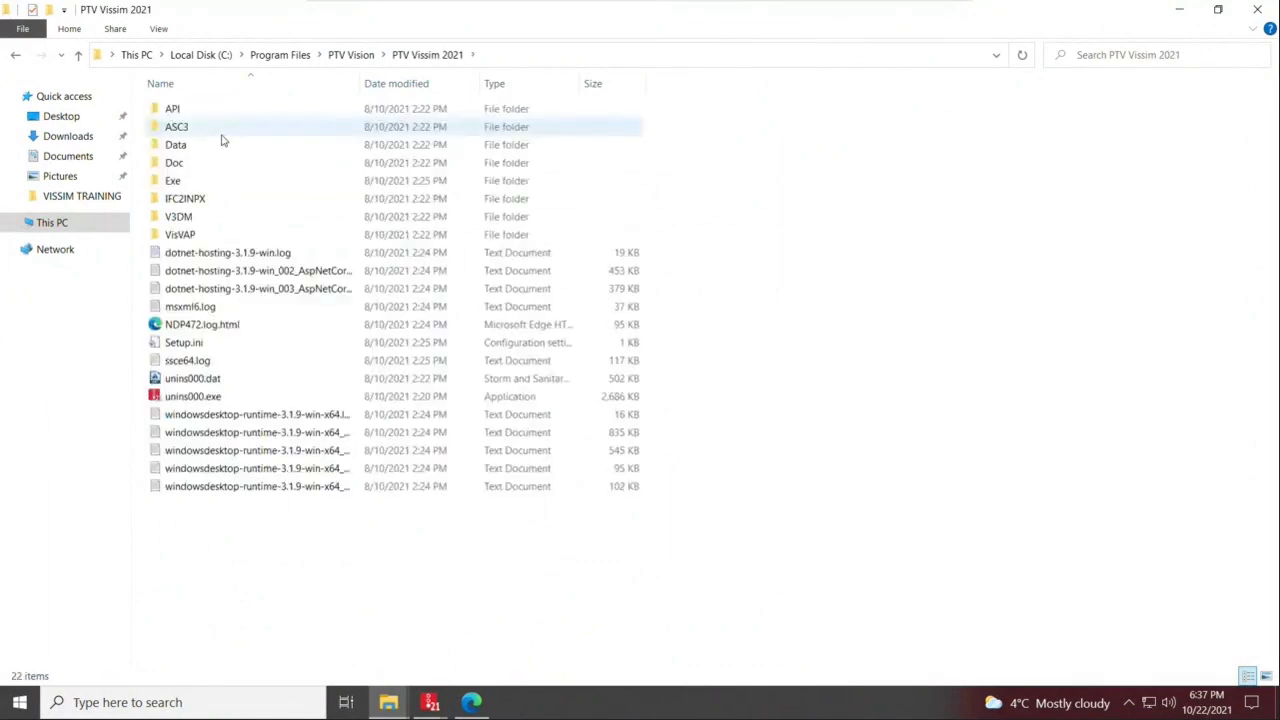
double_click(200, 168)
double_click(208, 117)
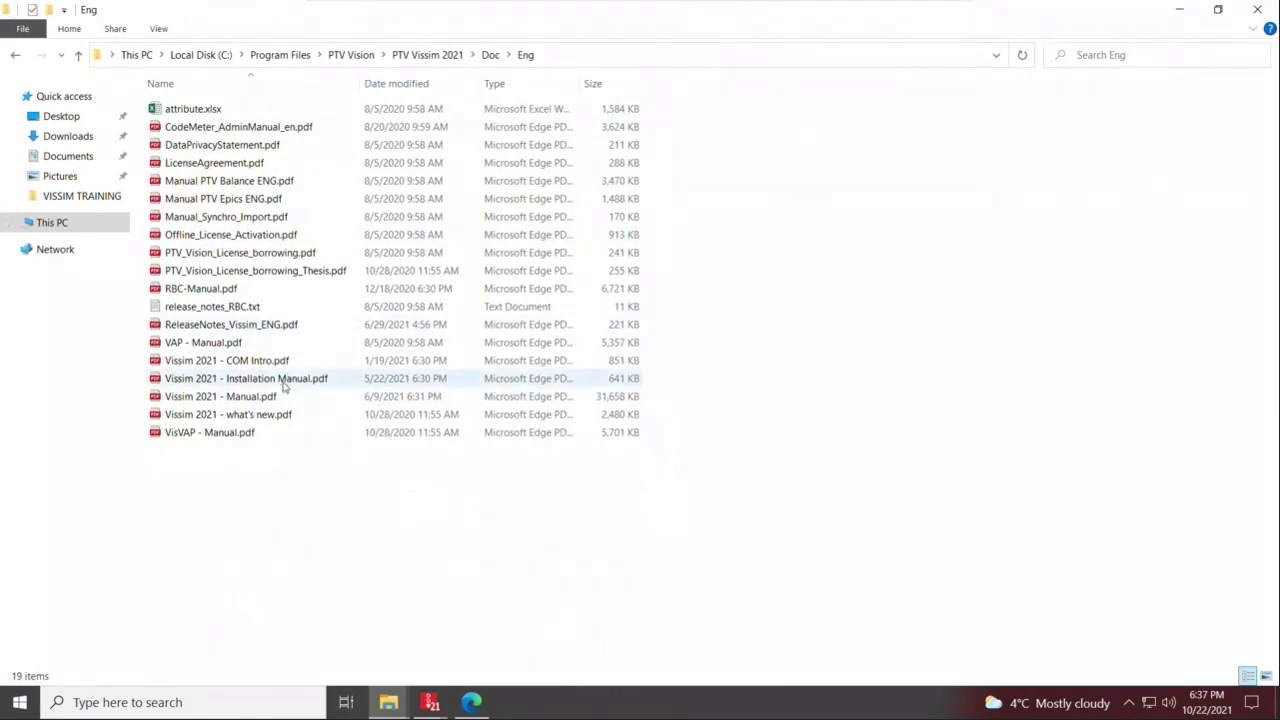
click(240, 291)
Open RBC-Manual.pdf in Edge, read down to section 2.1 Menu, then minimize Edge
double_click(227, 294)
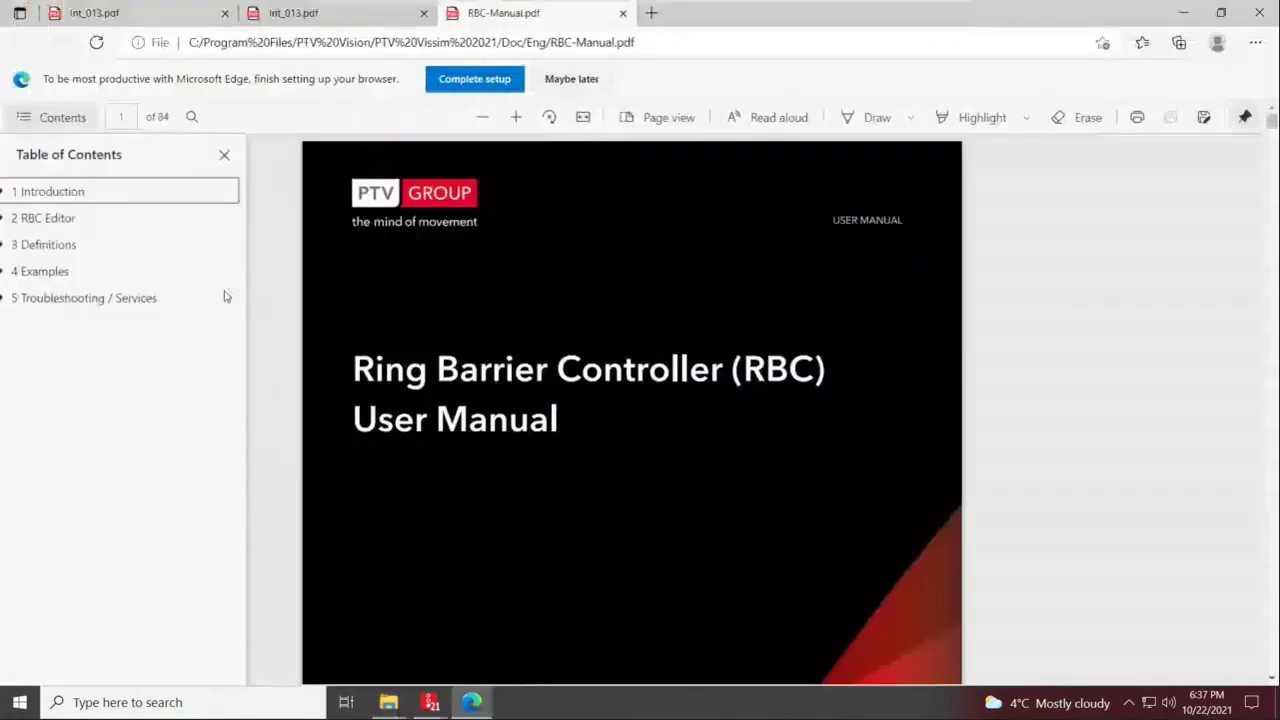
scroll(527, 460, down, 4)
scroll(527, 478, down, 6)
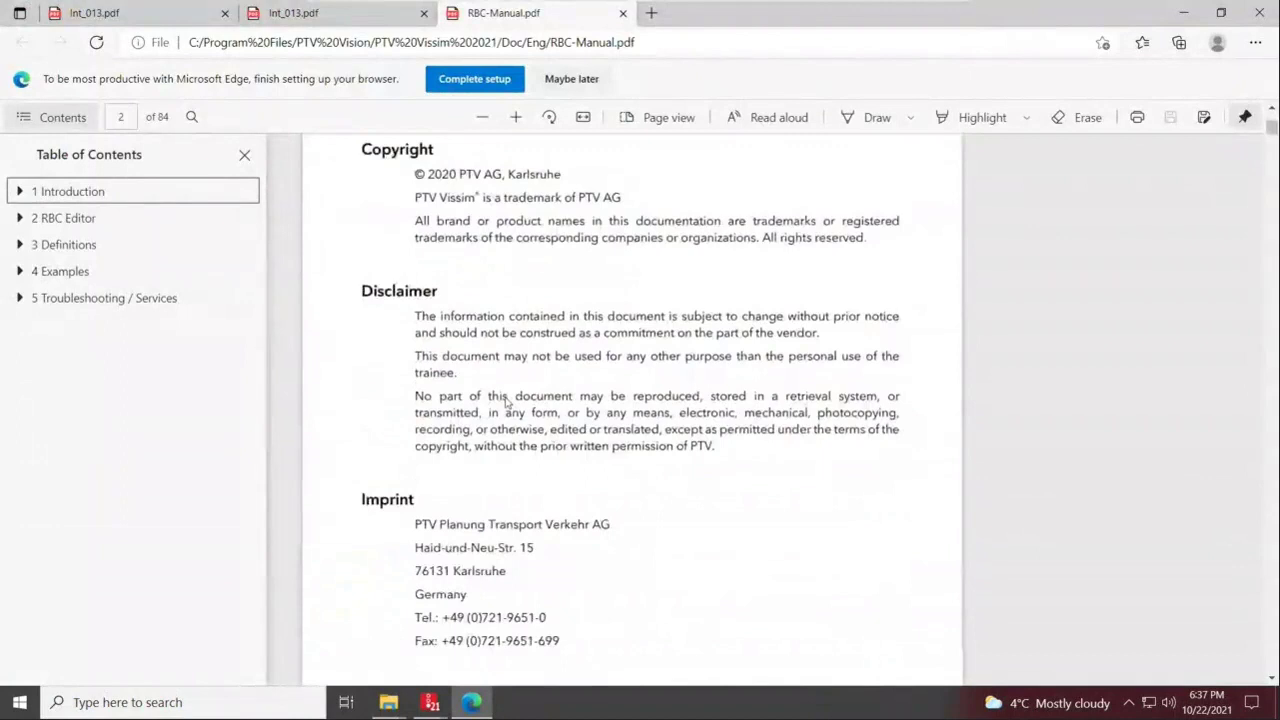
scroll(507, 402, down, 10)
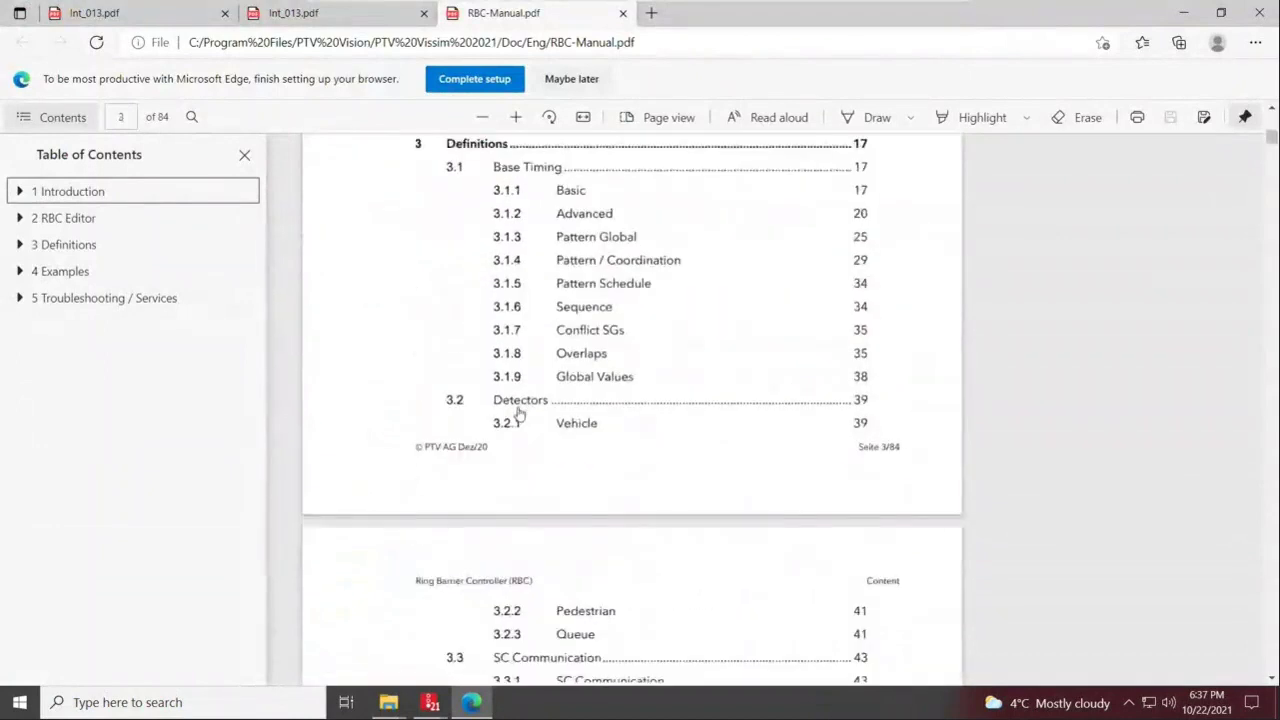
scroll(519, 413, down, 12)
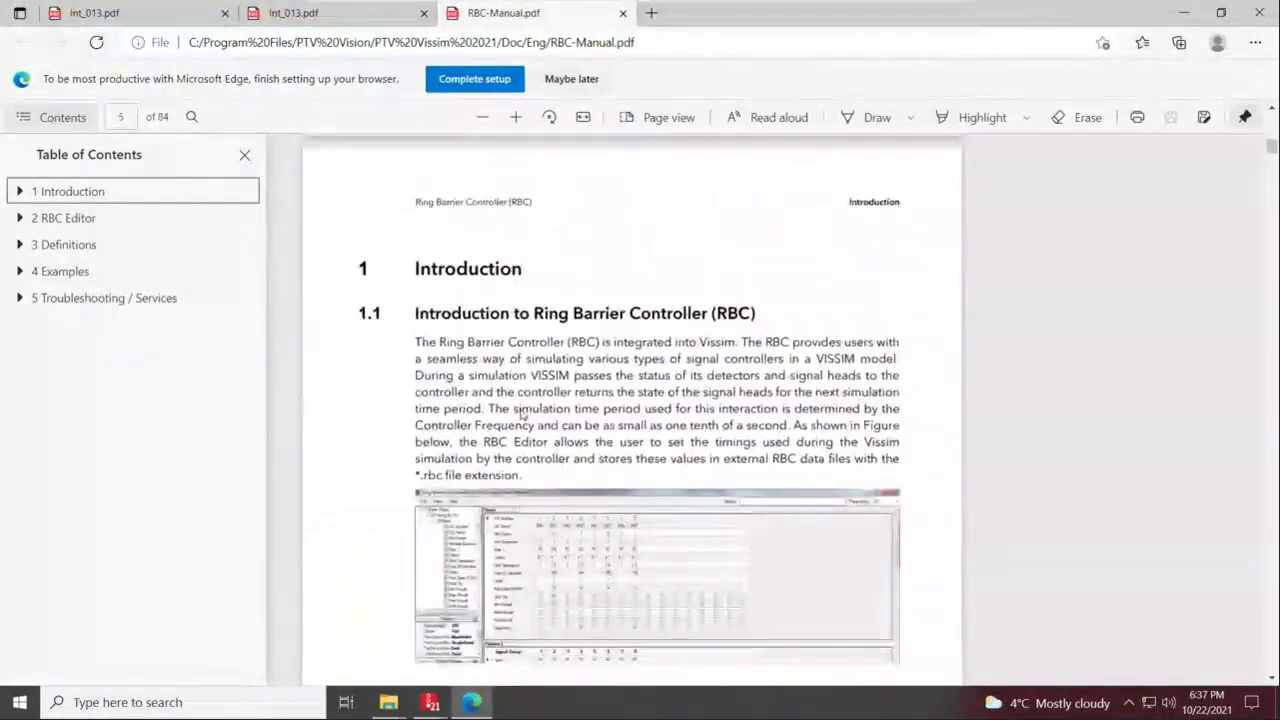
scroll(521, 414, down, 10)
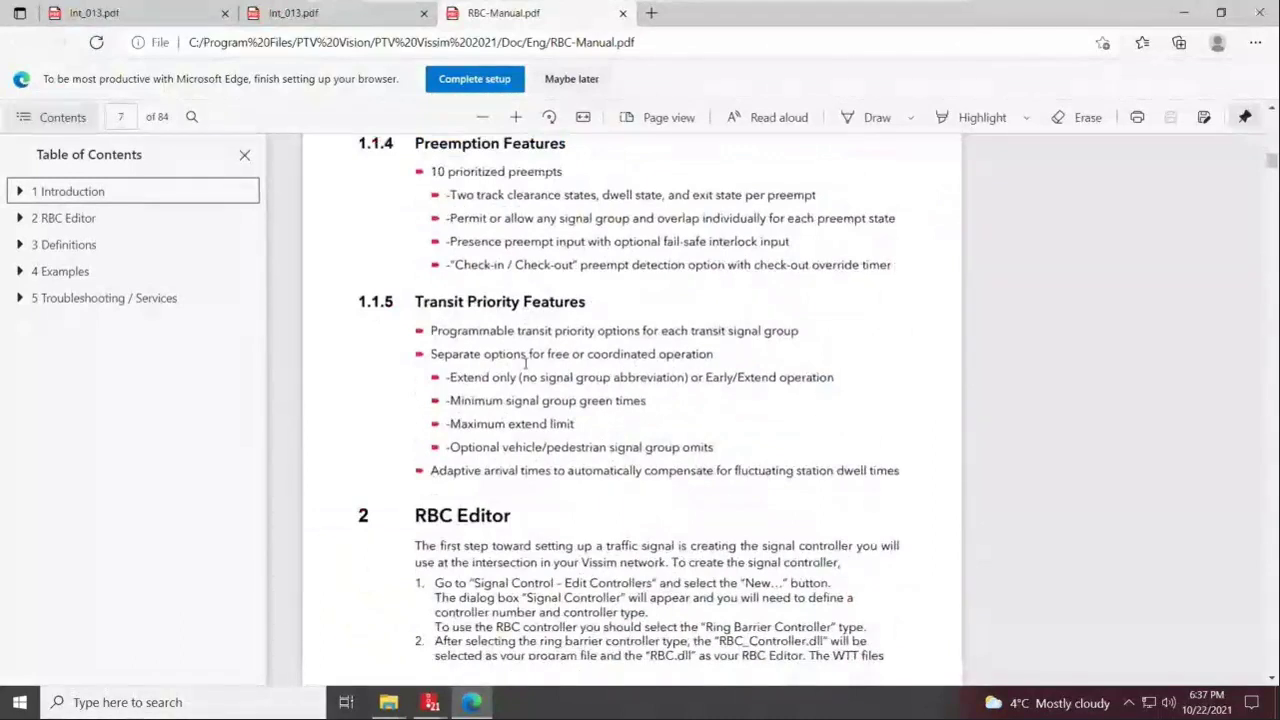
scroll(525, 364, down, 5)
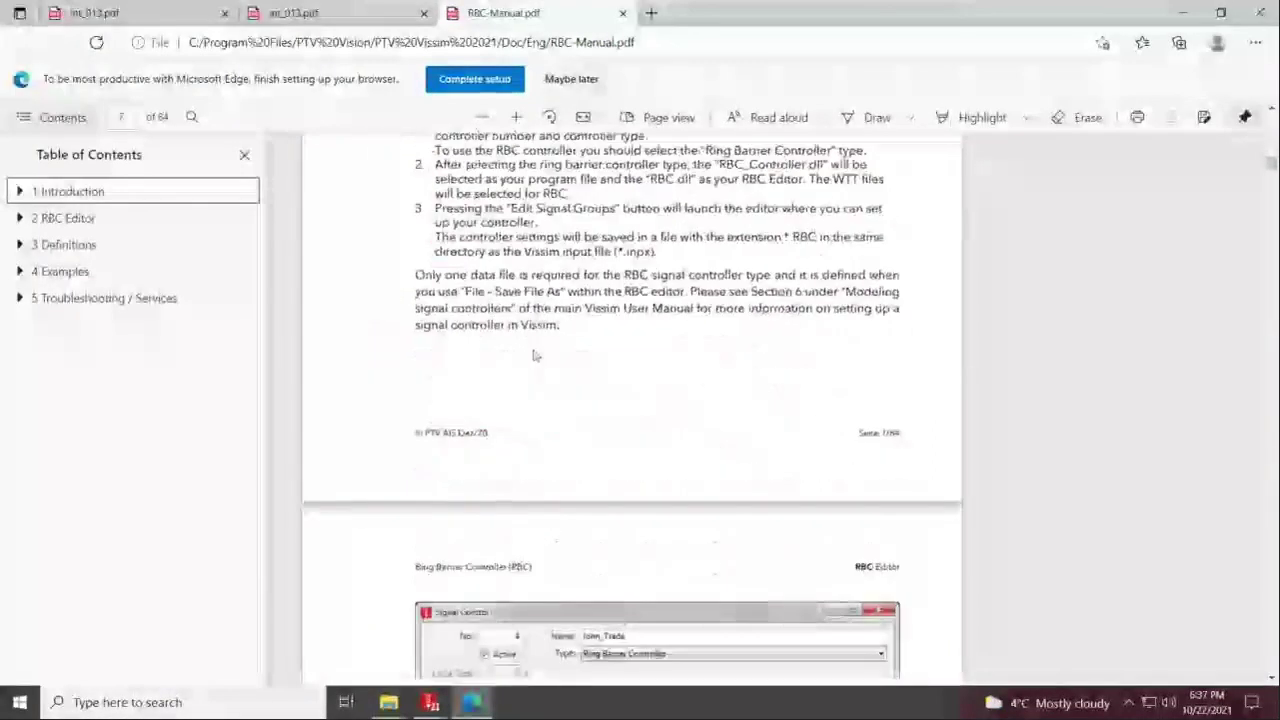
scroll(533, 355, down, 5)
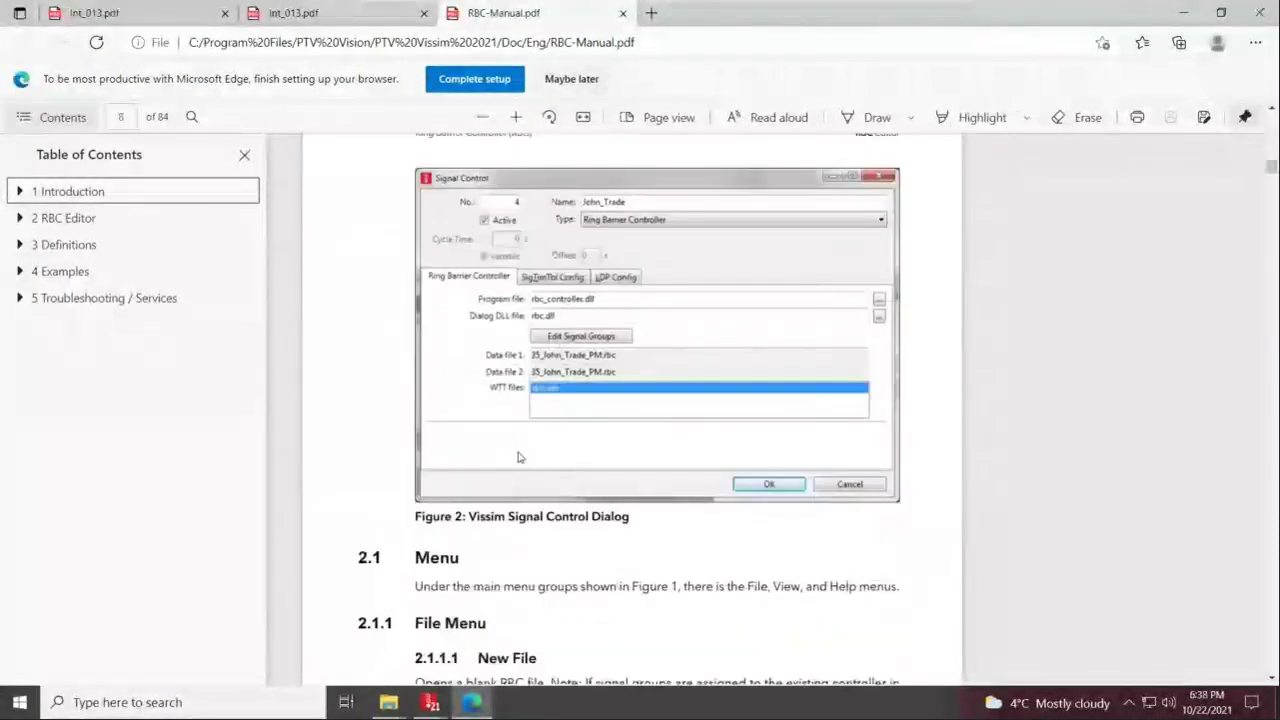
scroll(488, 481, down, 1)
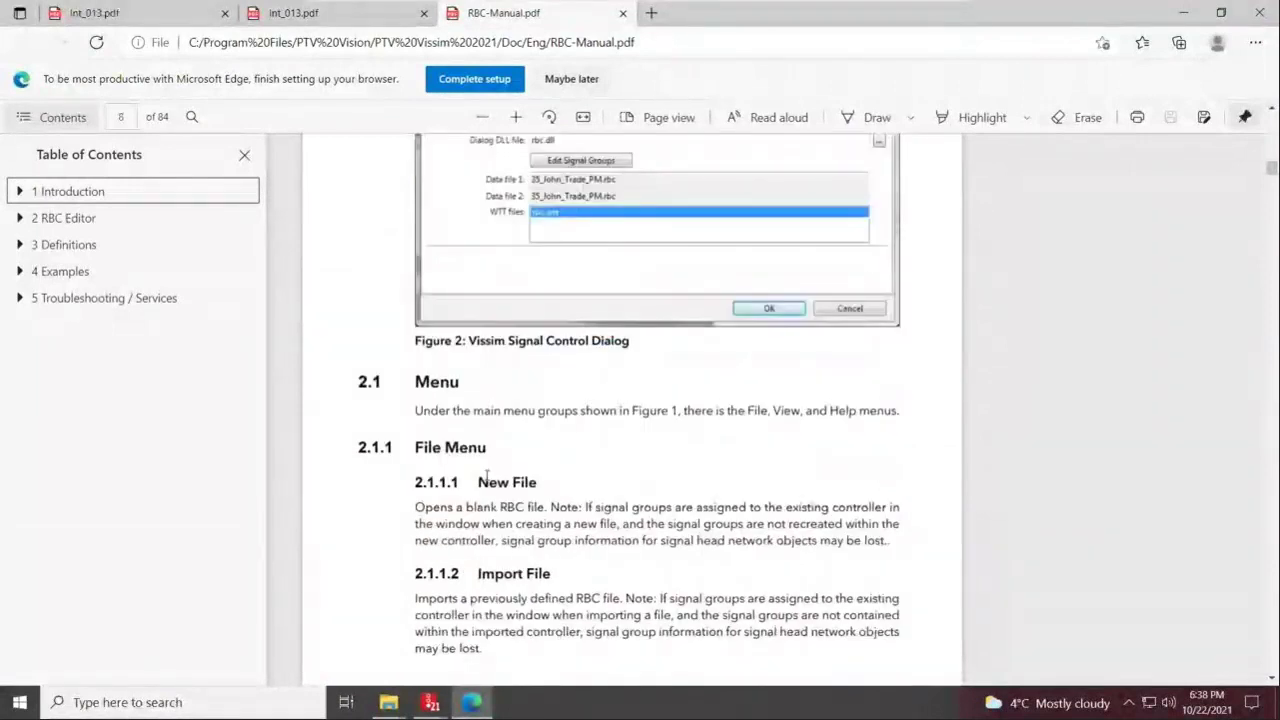
click(1187, 15)
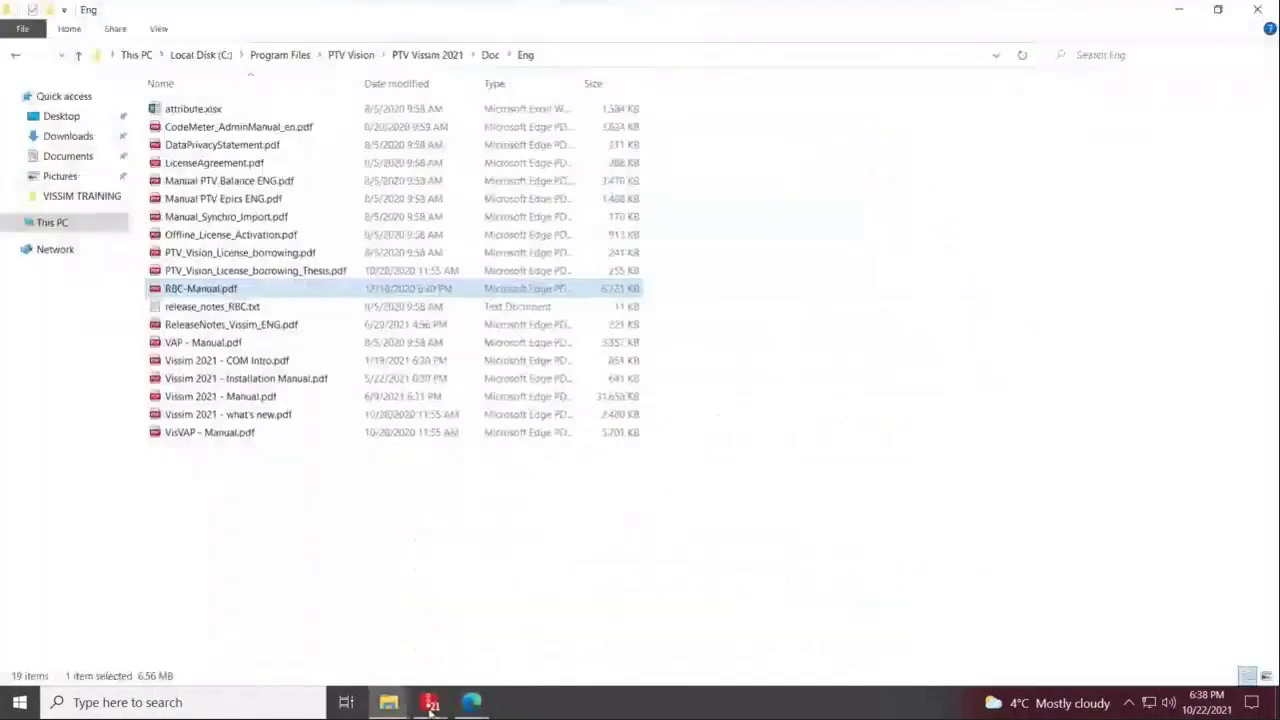
Back in the Ring Barrier Controller, tick Dual Entry for SBT, NBT, EBT and group 8
mouse_move(430, 706)
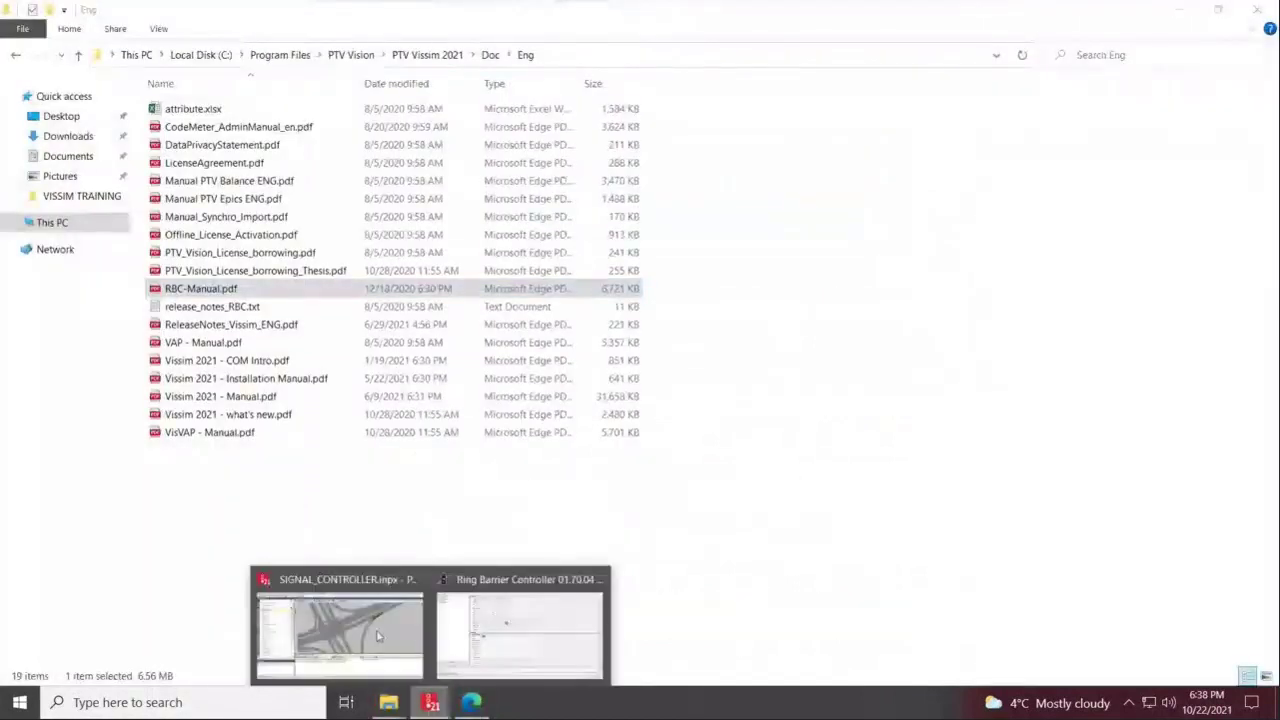
click(528, 636)
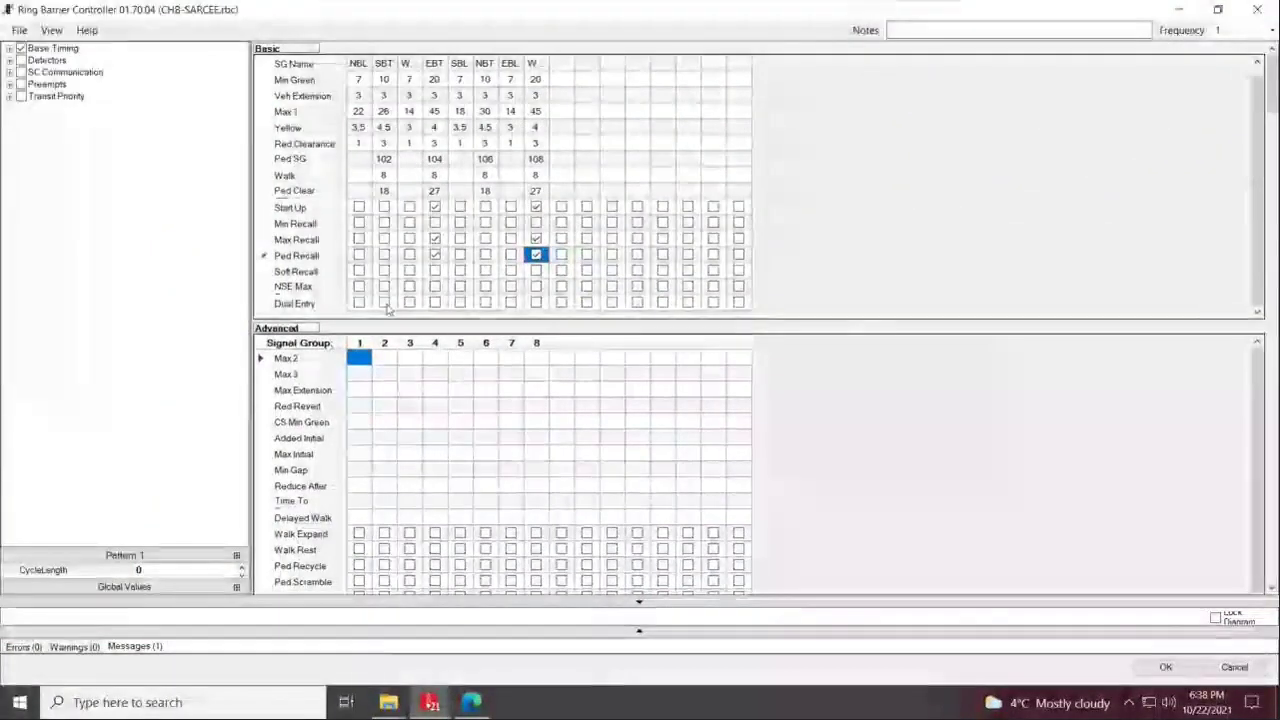
click(384, 303)
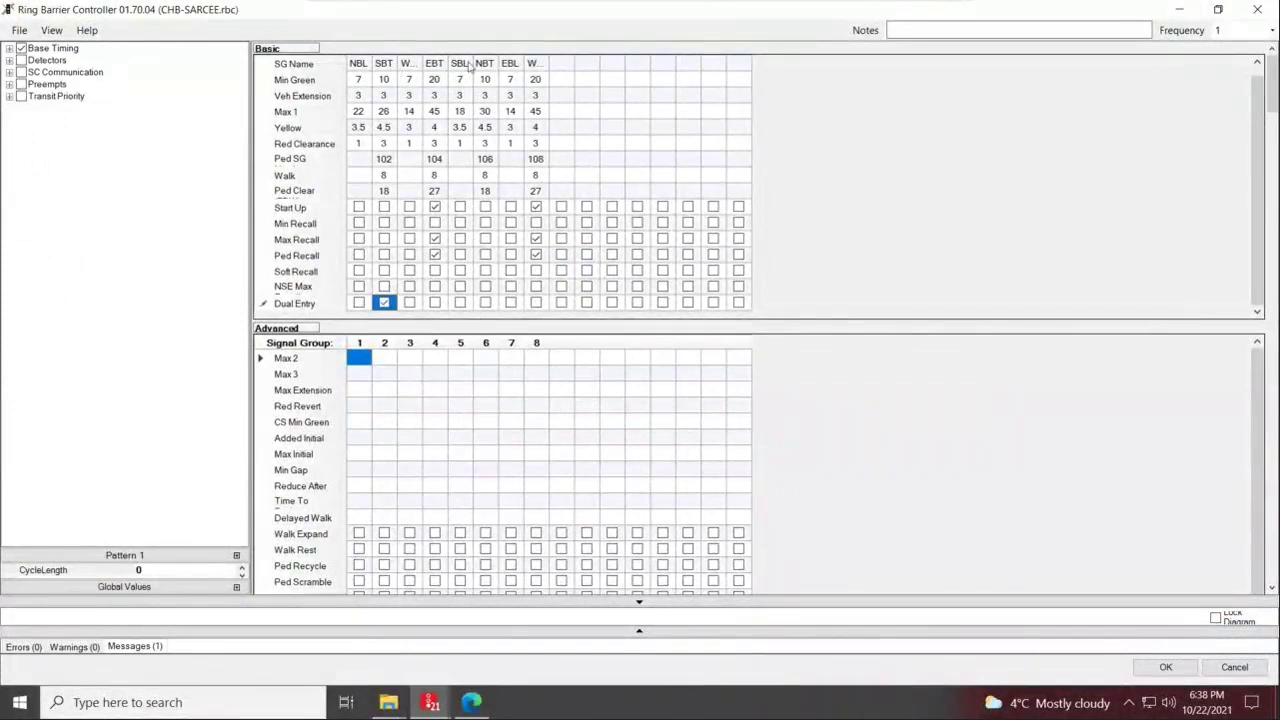
click(485, 303)
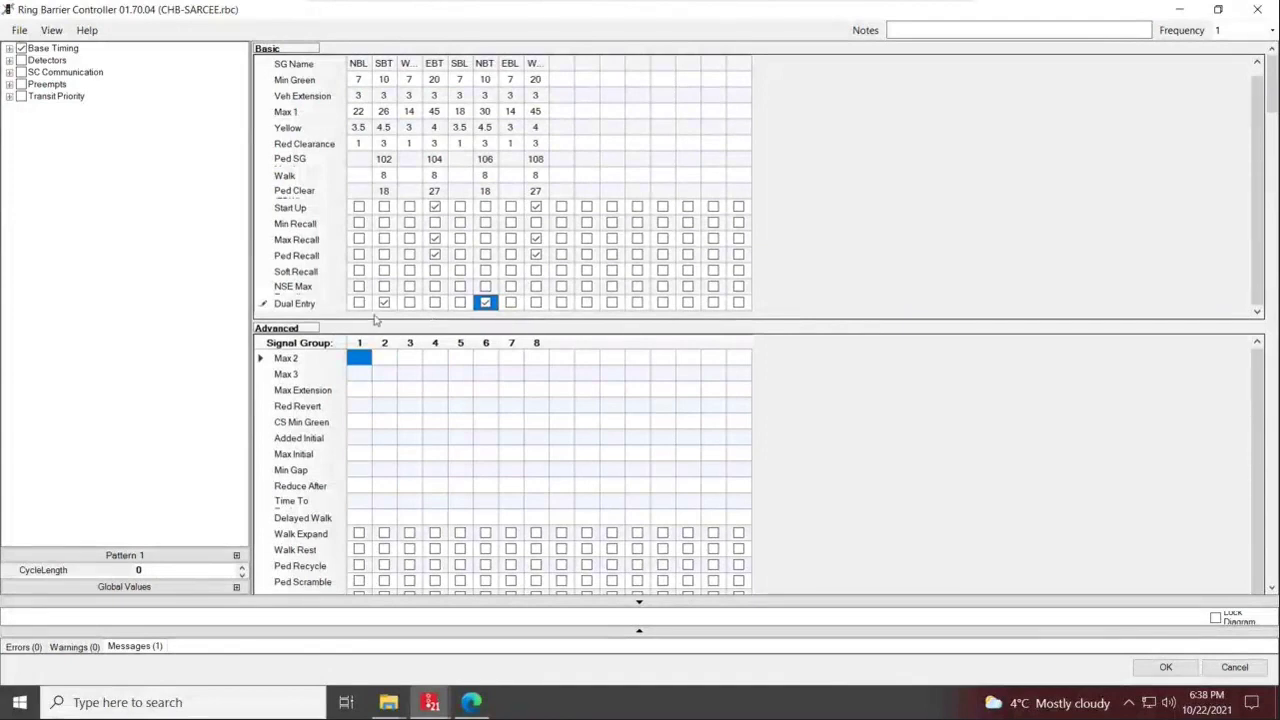
click(435, 304)
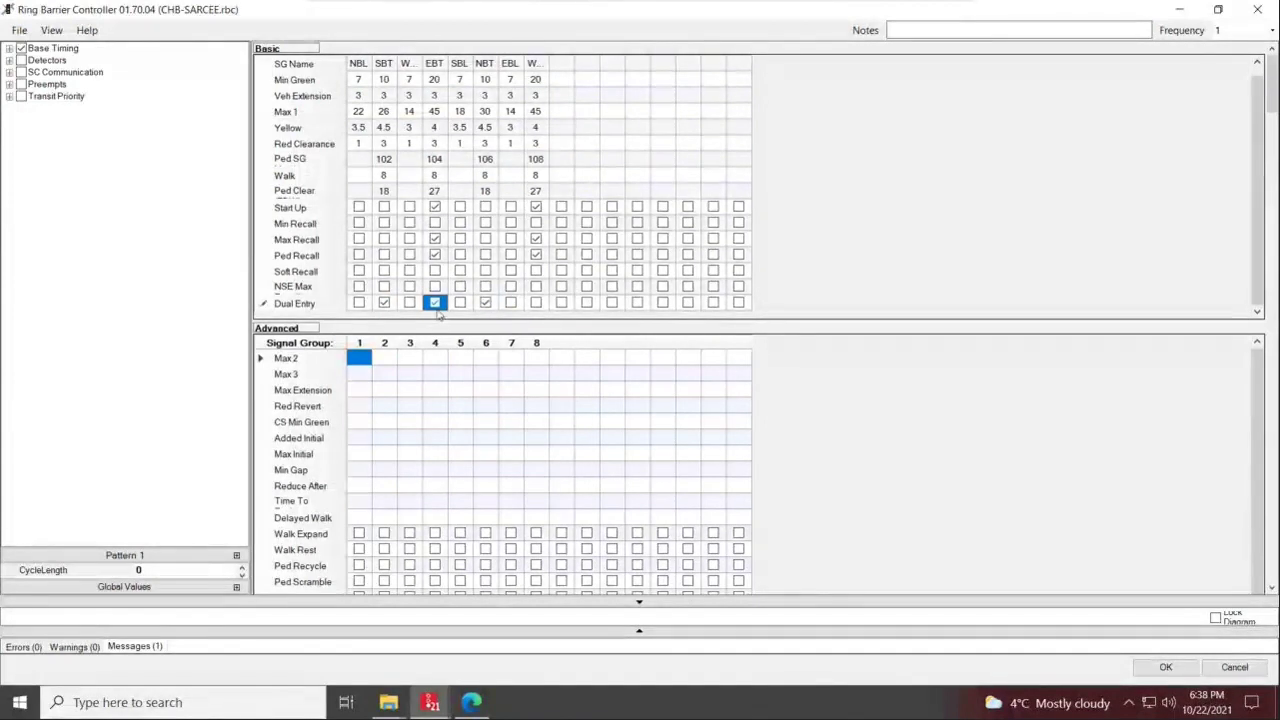
click(536, 305)
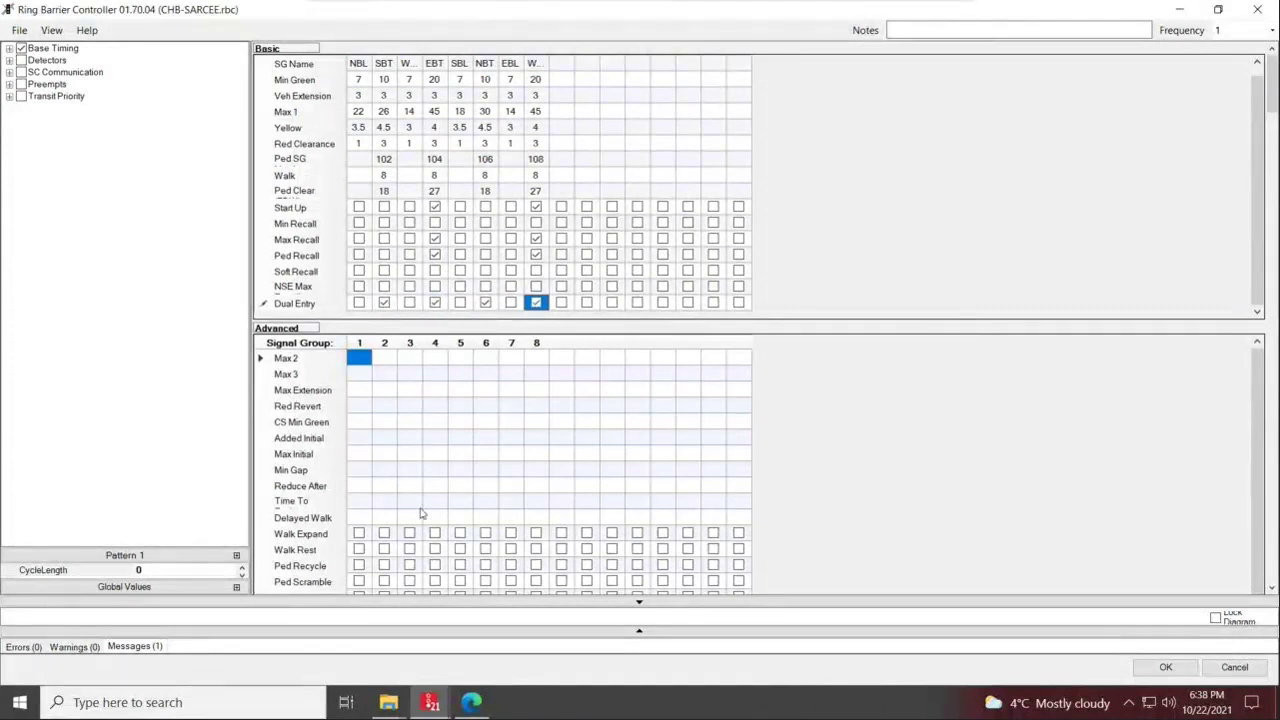
click(489, 408)
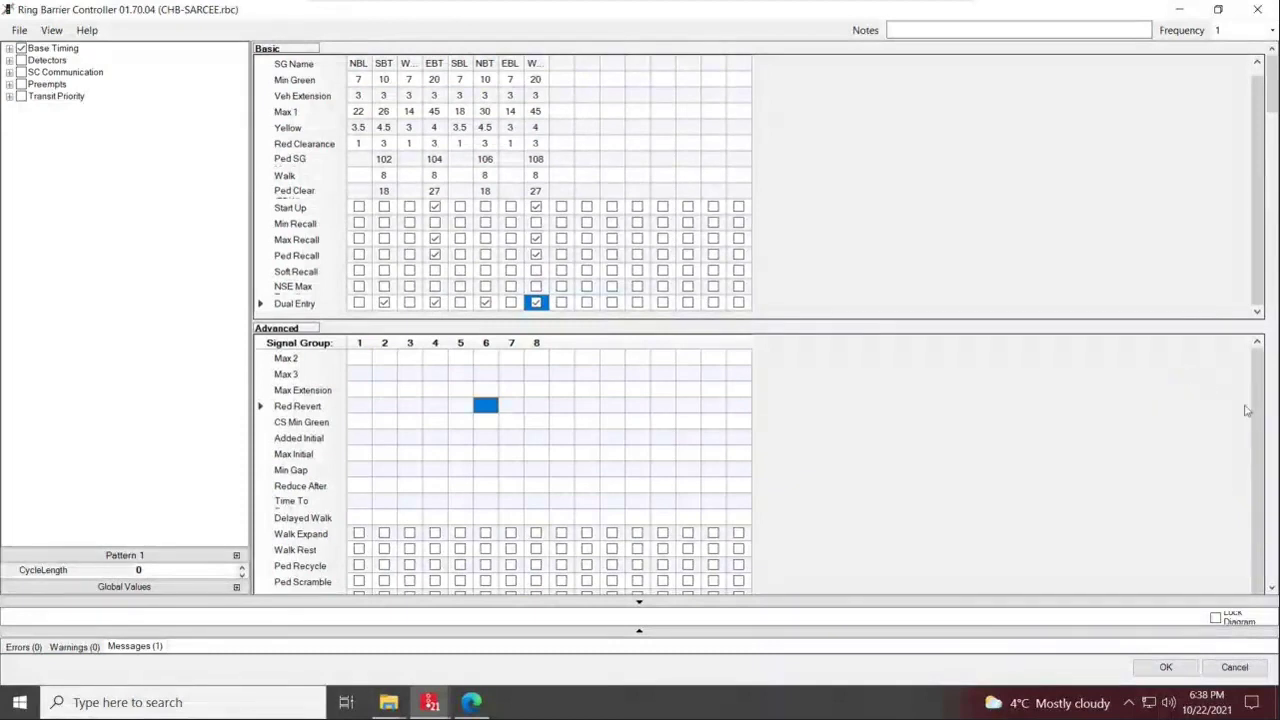
click(1272, 589)
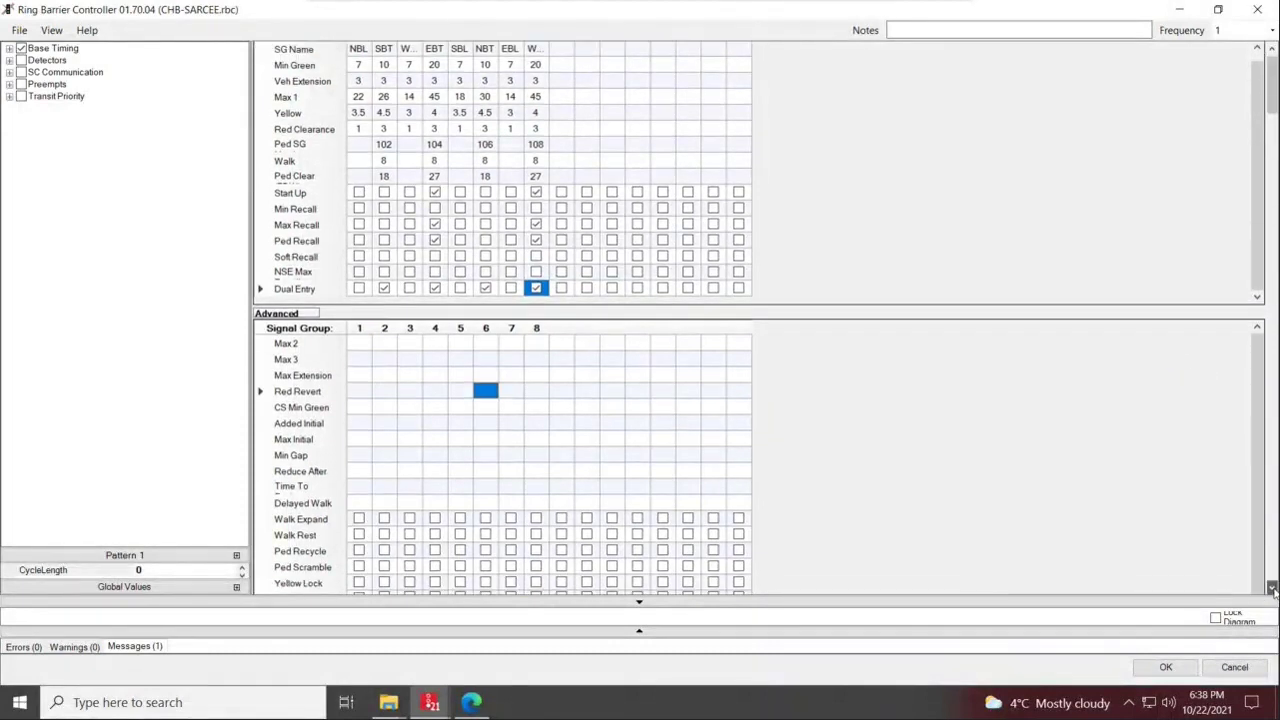
click(1272, 589)
click(1272, 589)
click(1272, 589)
click(1272, 589)
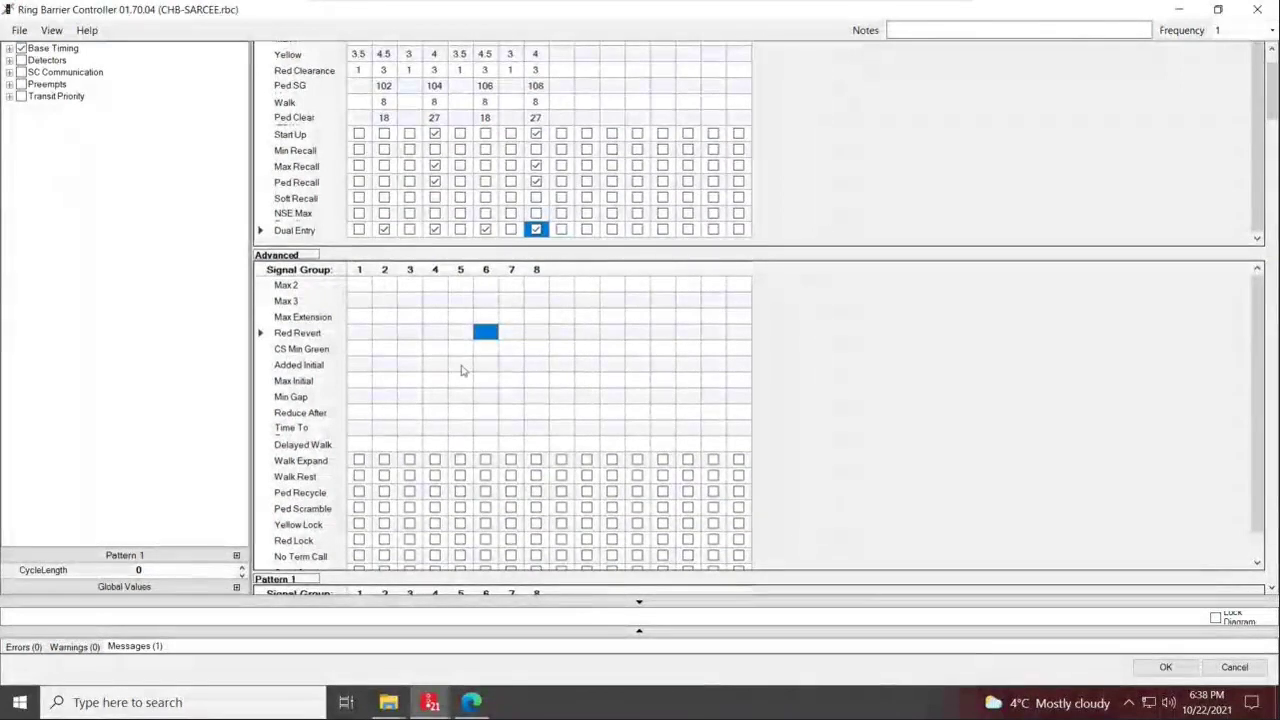
drag(366, 286, 523, 310)
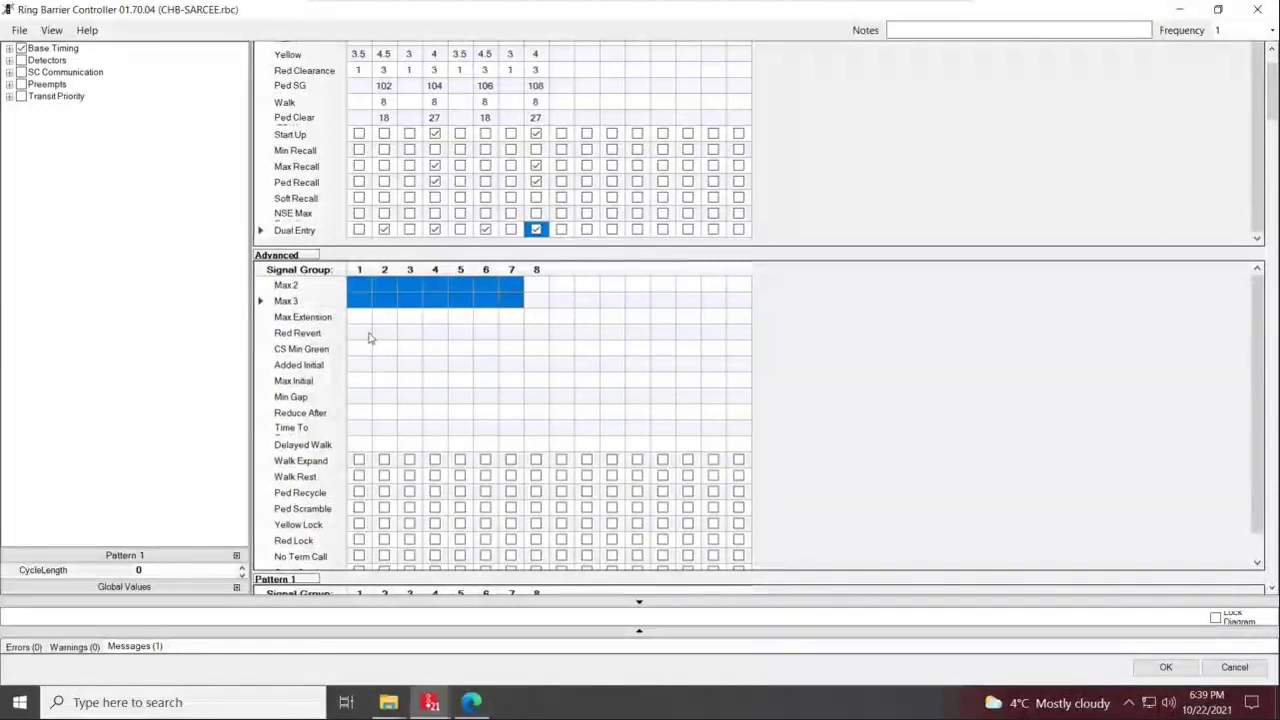
drag(361, 320, 540, 319)
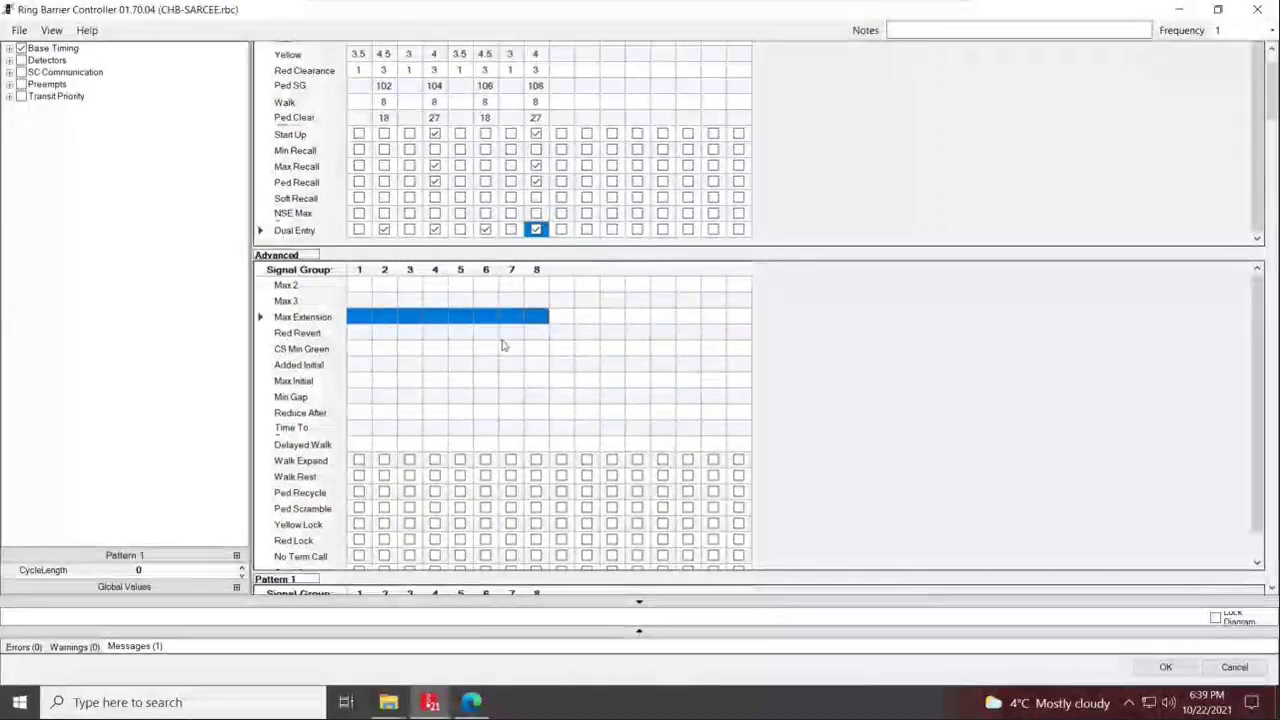
click(362, 334)
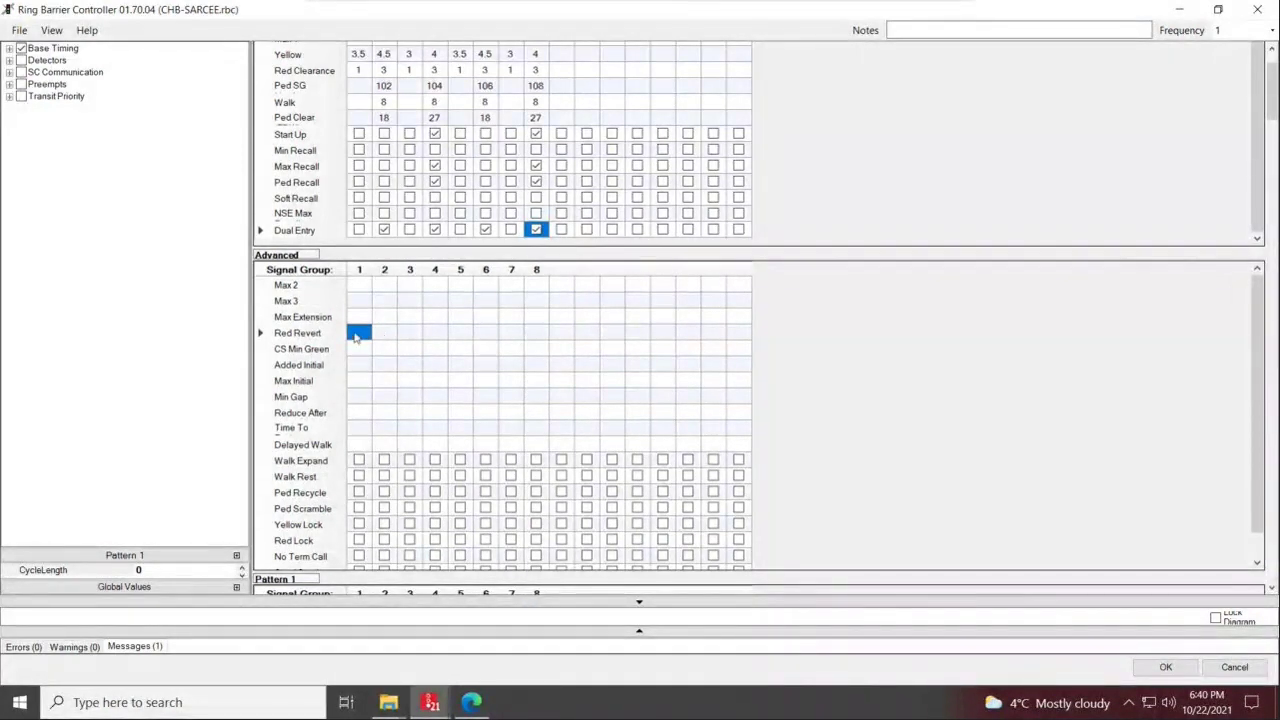
Select the Red Revert, CS Min Green, Max Initial, Reduce After and Delayed Walk cells
drag(355, 336, 528, 344)
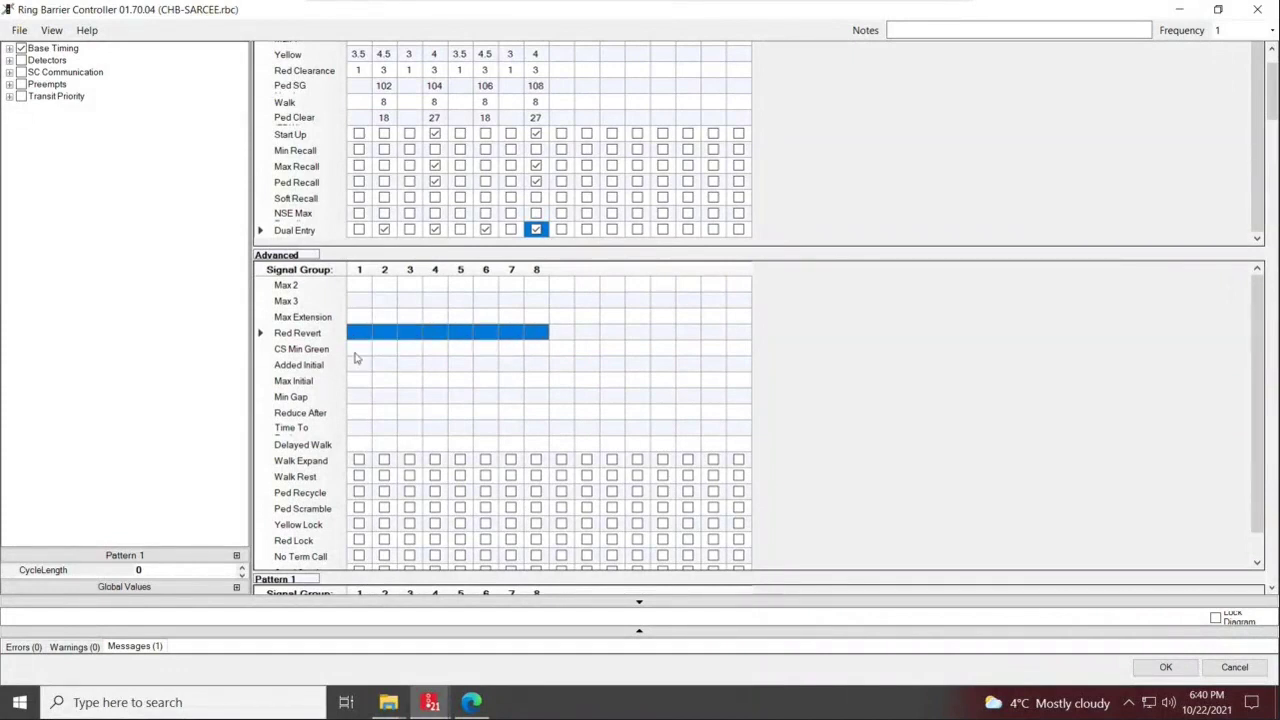
drag(357, 350, 360, 386)
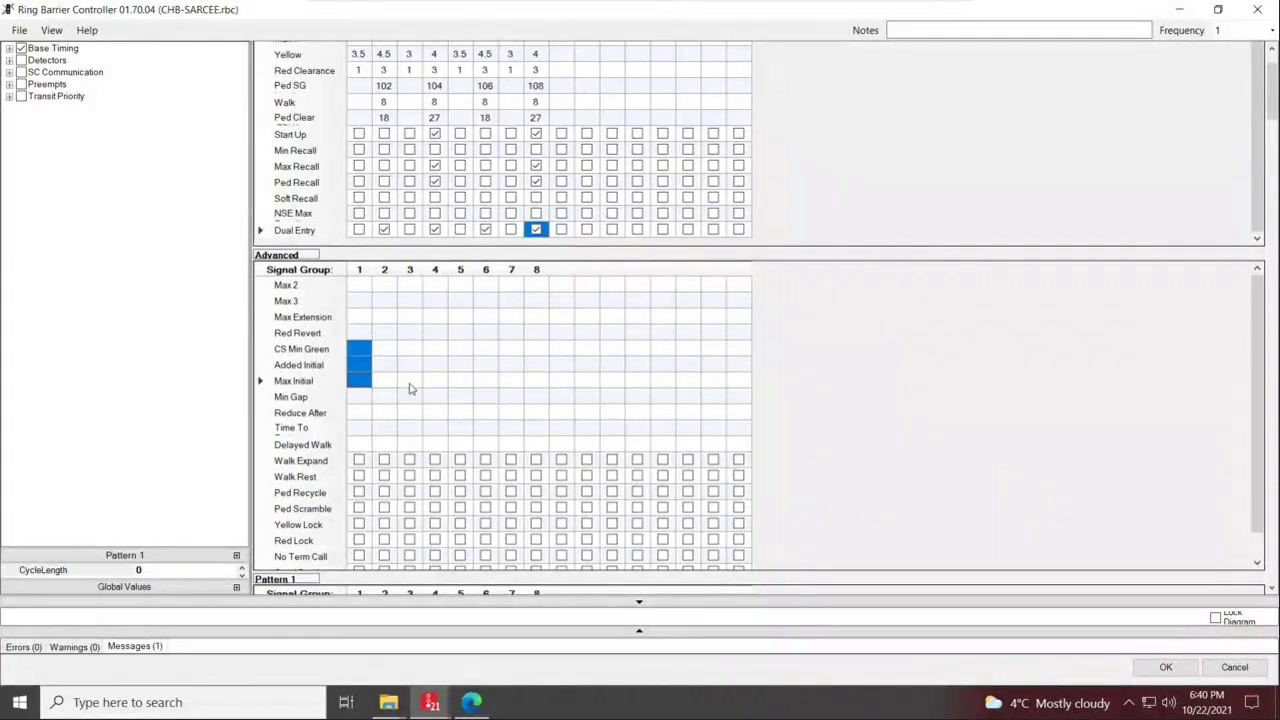
click(409, 381)
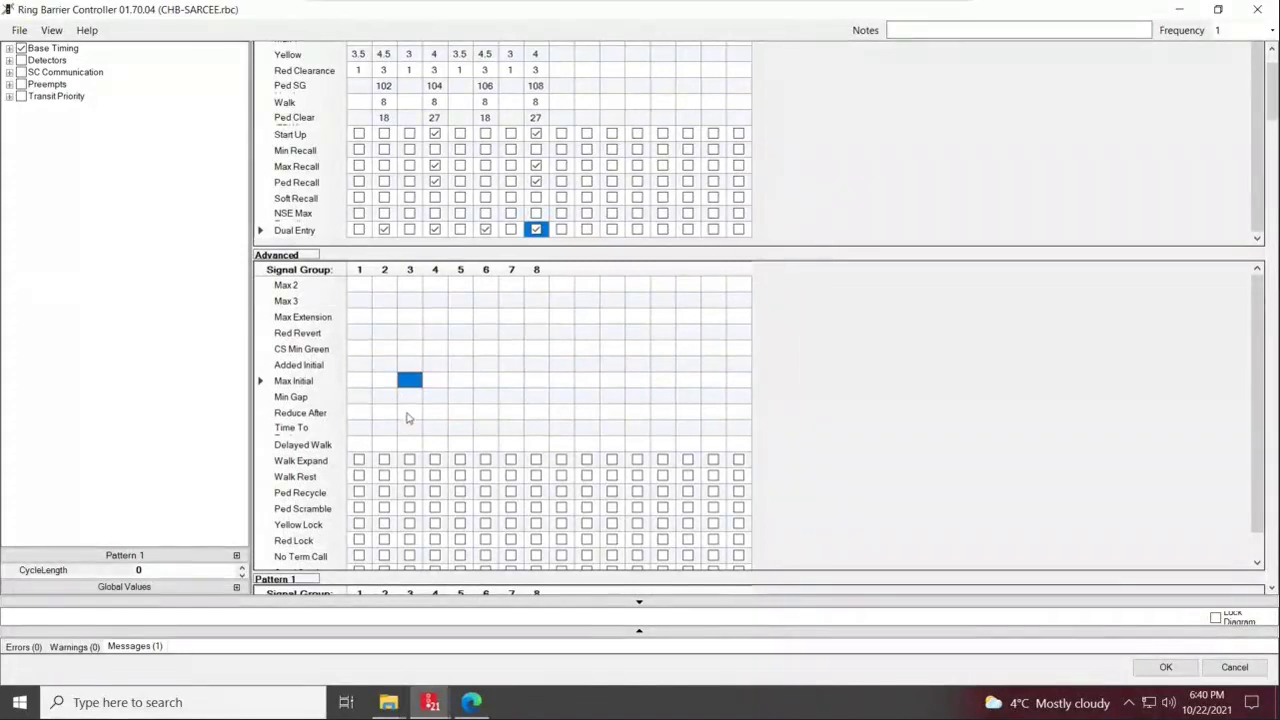
click(404, 412)
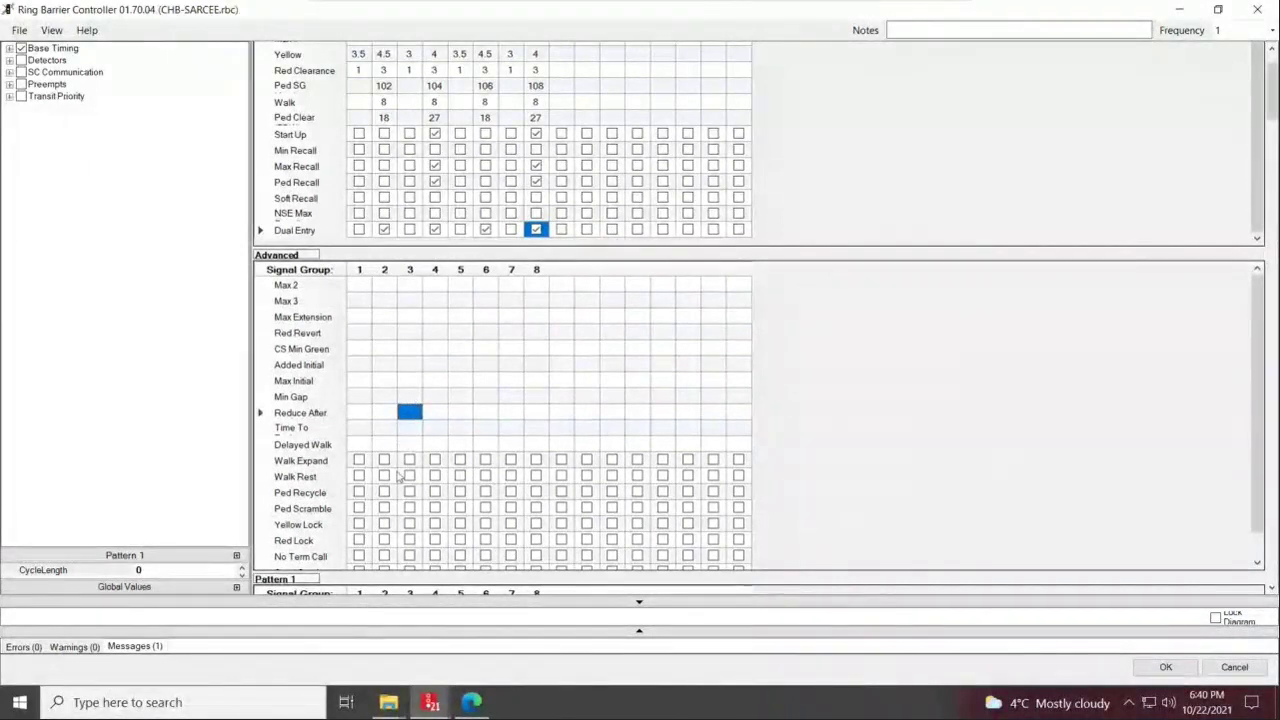
click(386, 443)
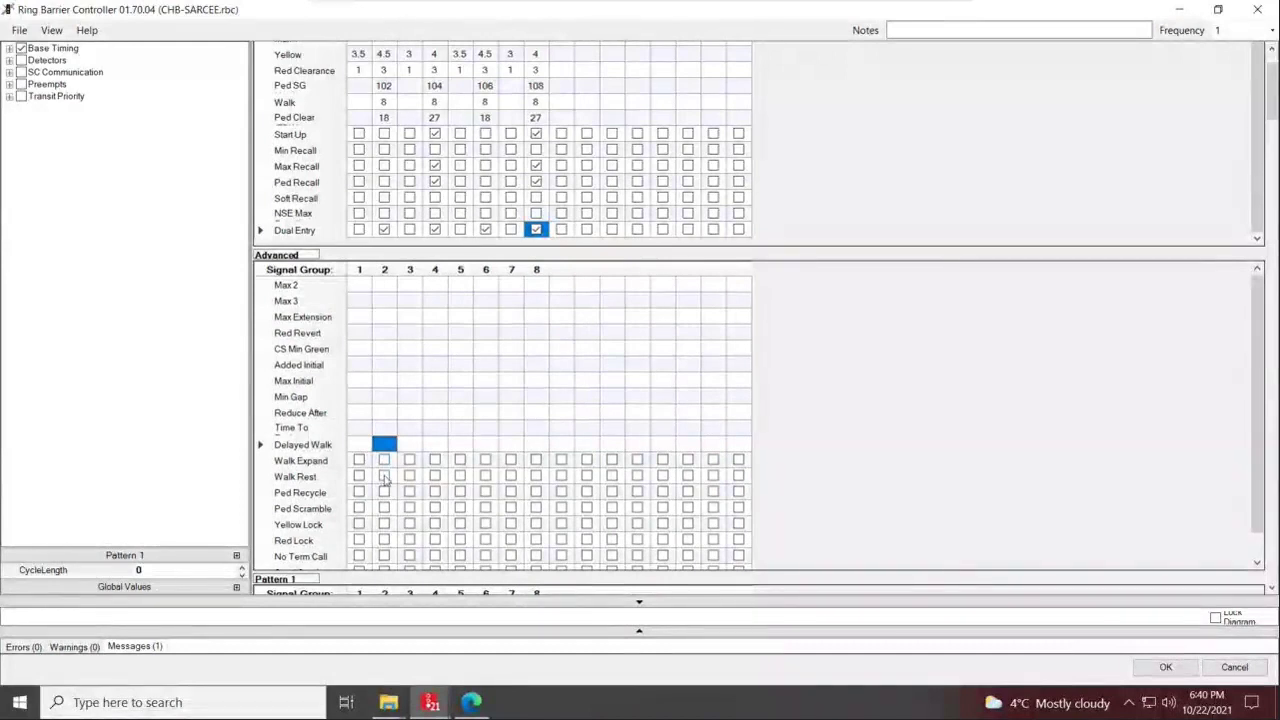
Toggle group 2's Walk Rest and Walk Expand, then enable Walk Expand for groups 4 and 8
click(385, 477)
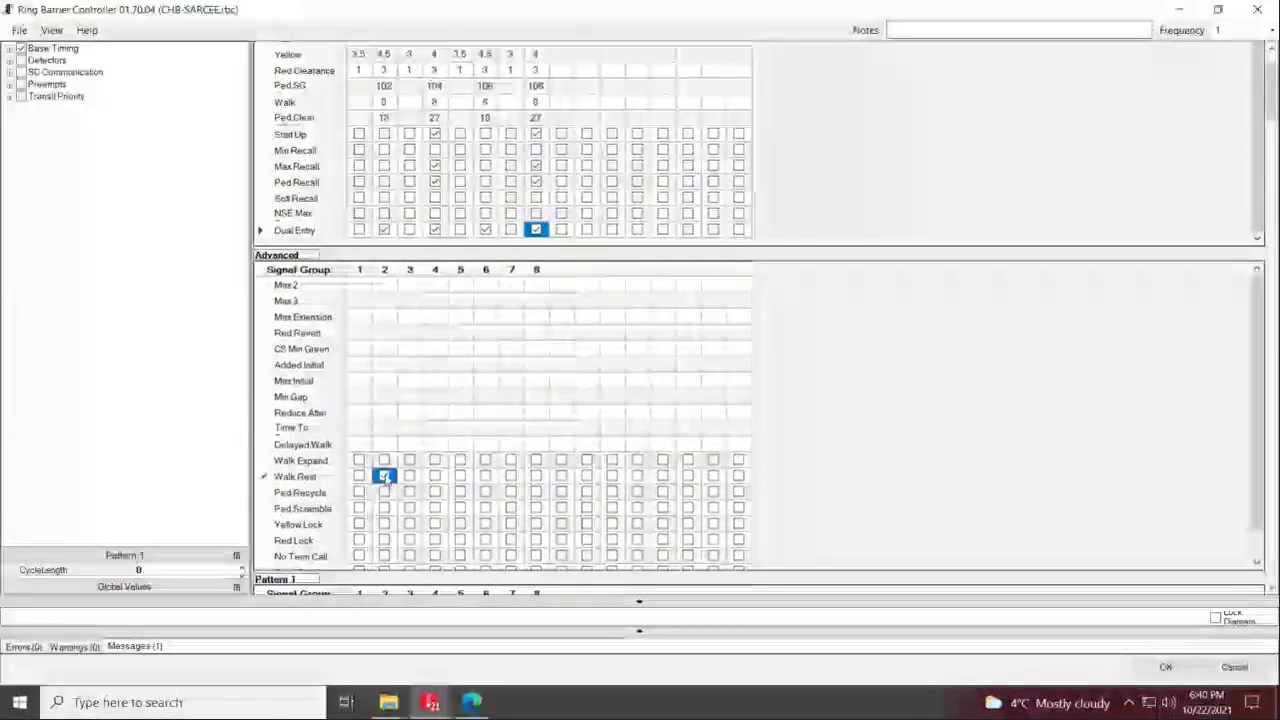
click(385, 461)
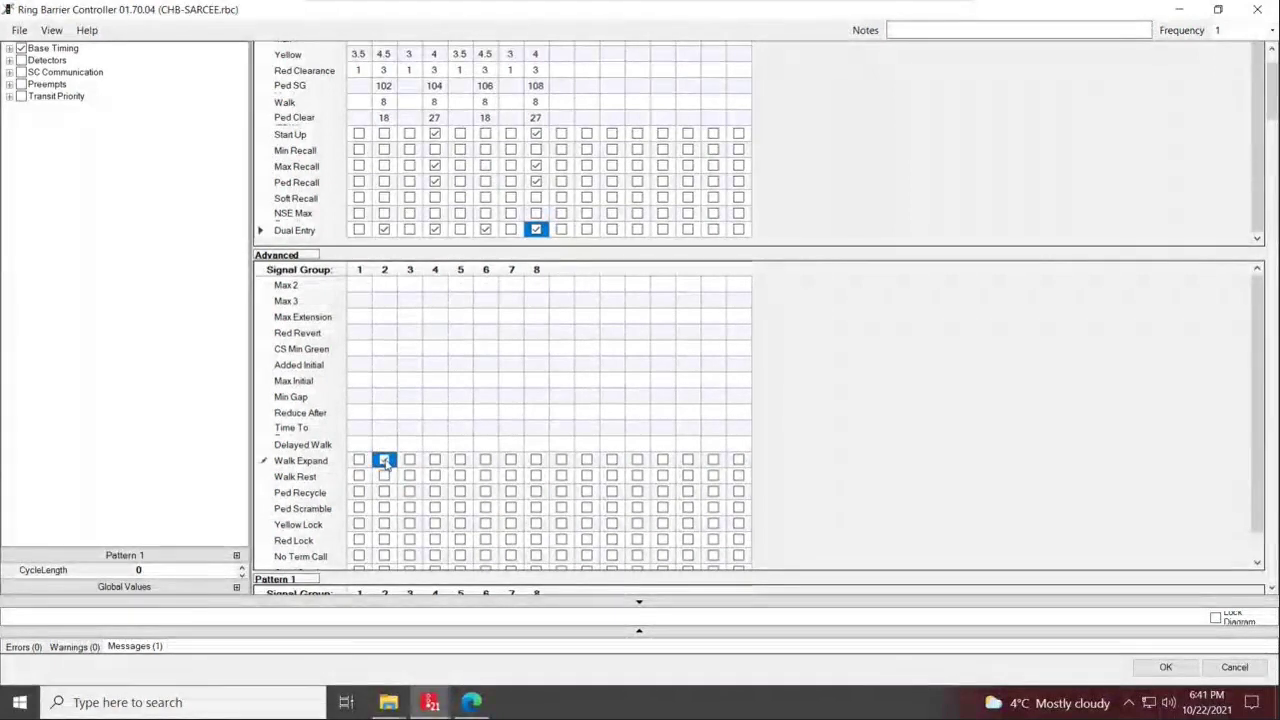
click(435, 460)
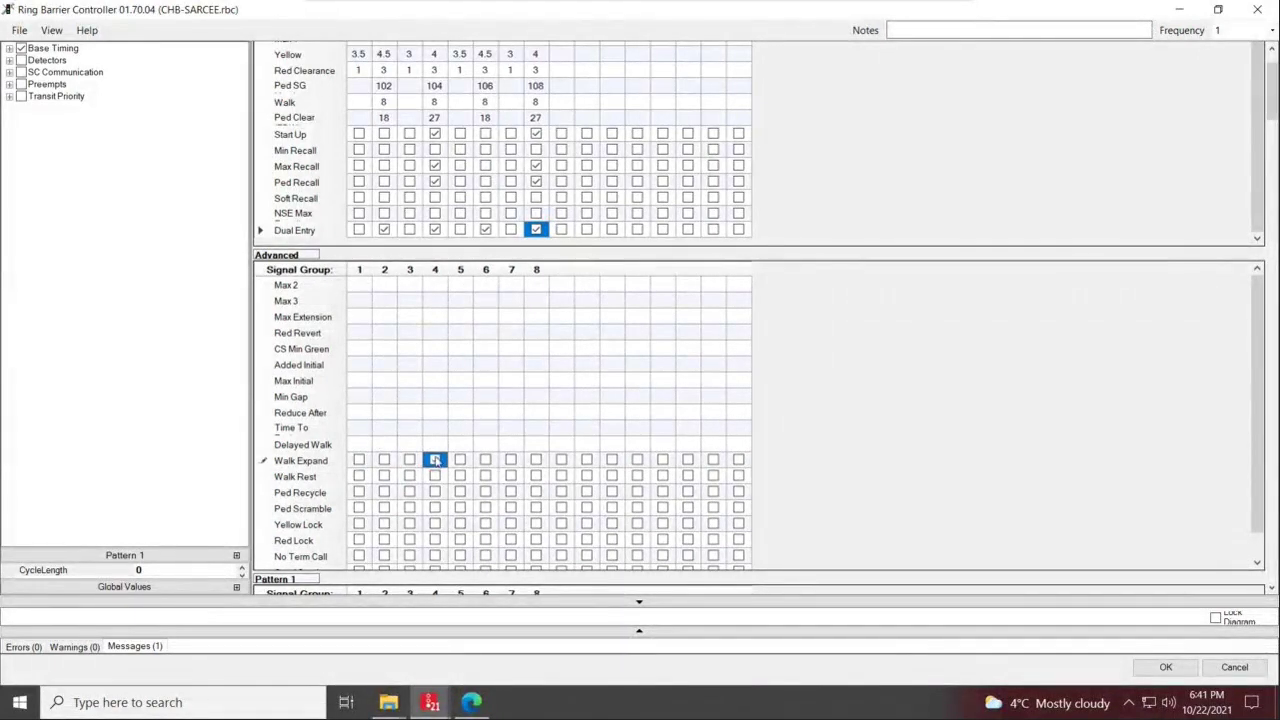
click(536, 460)
key(Down)
key(Down)
key(Down)
key(Down)
key(Down)
key(Down)
key(Down)
key(Down)
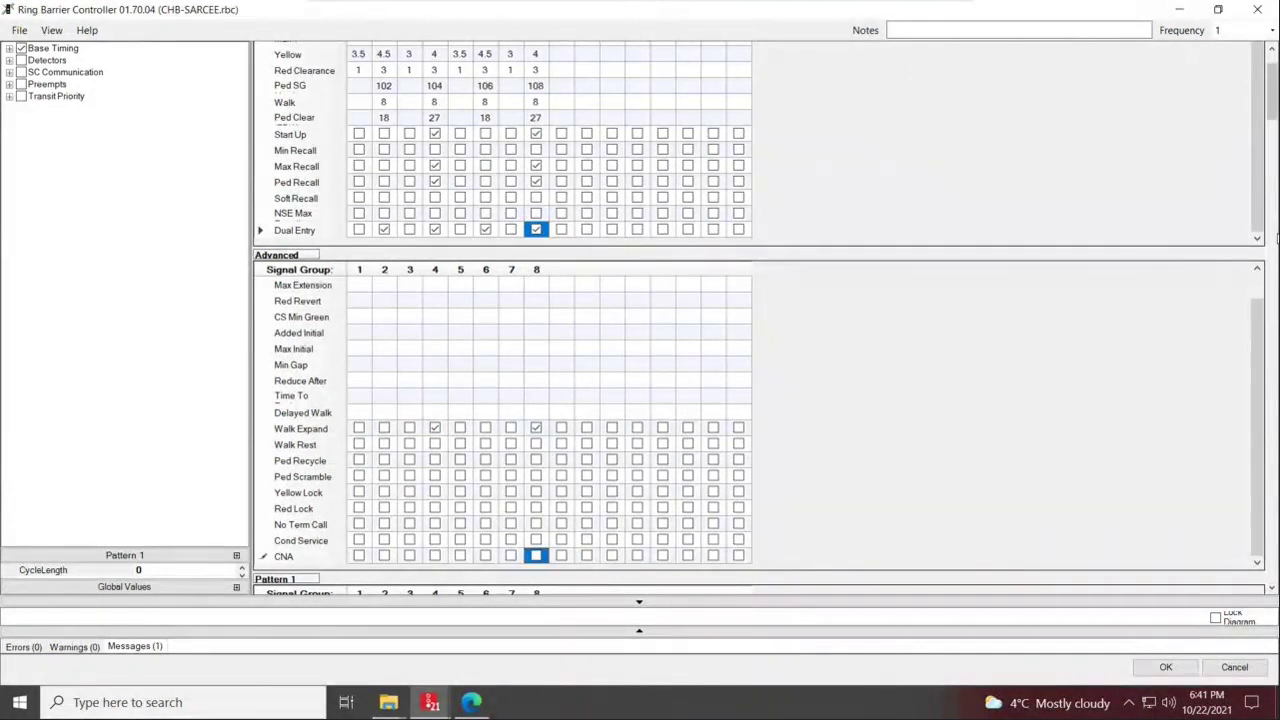
scroll(1271, 115, down, 2)
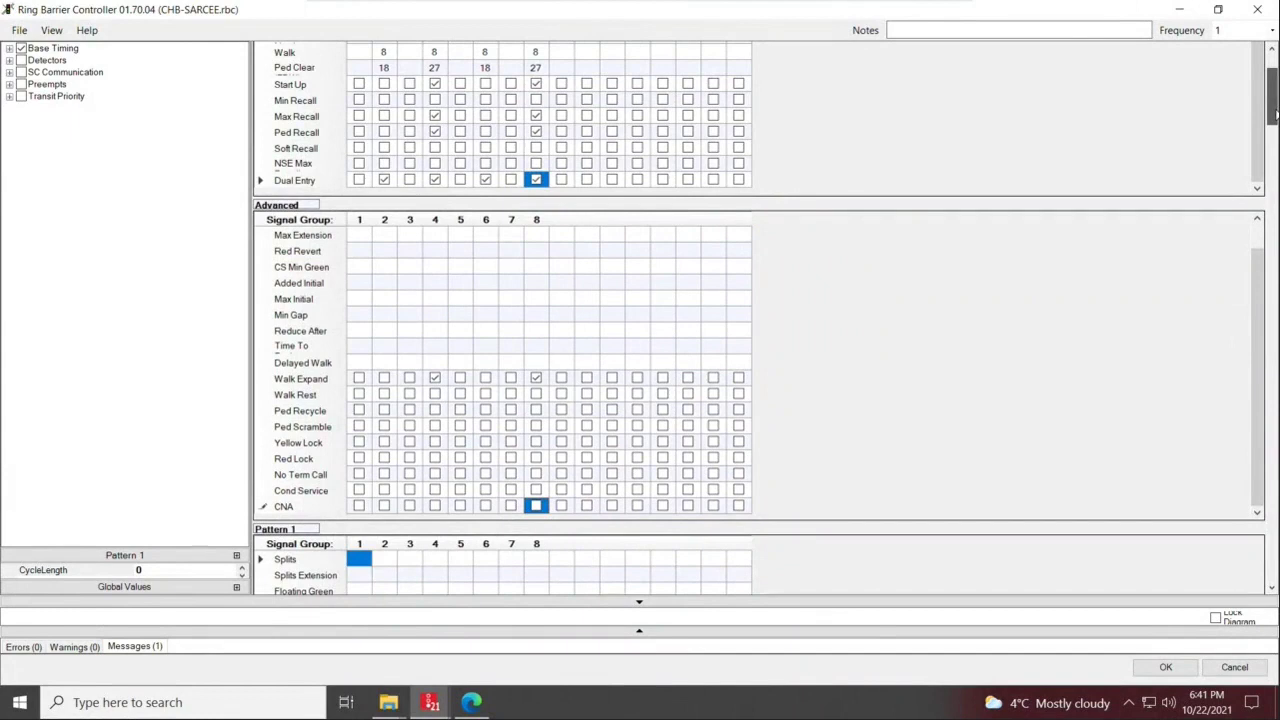
Expand Base Timing and Timing by SG, visit Basic, then show the Sequence settings
click(38, 50)
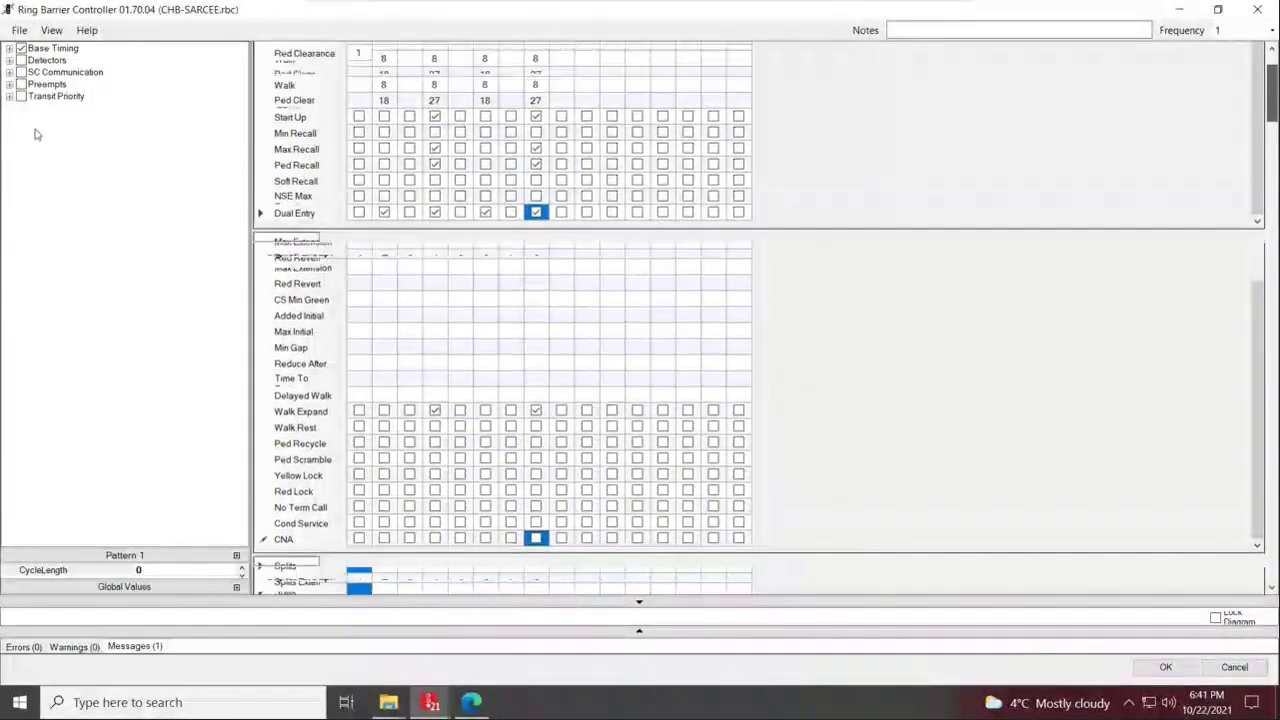
click(9, 49)
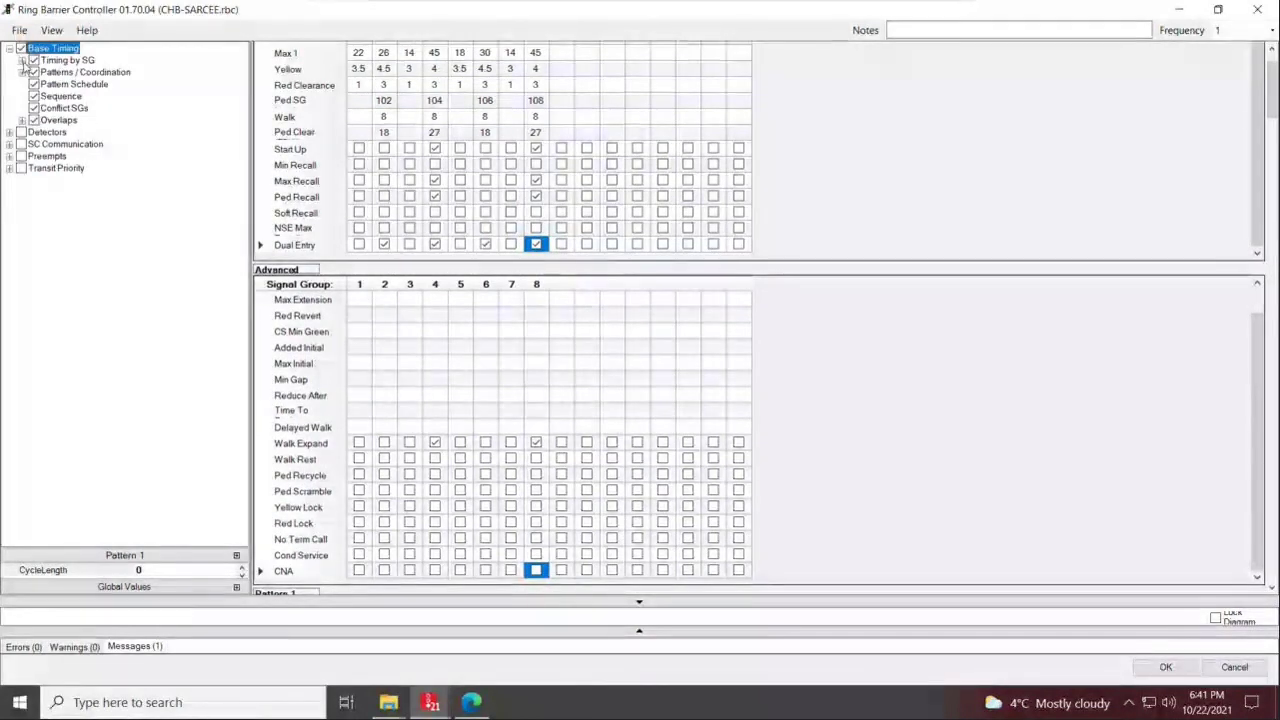
double_click(46, 62)
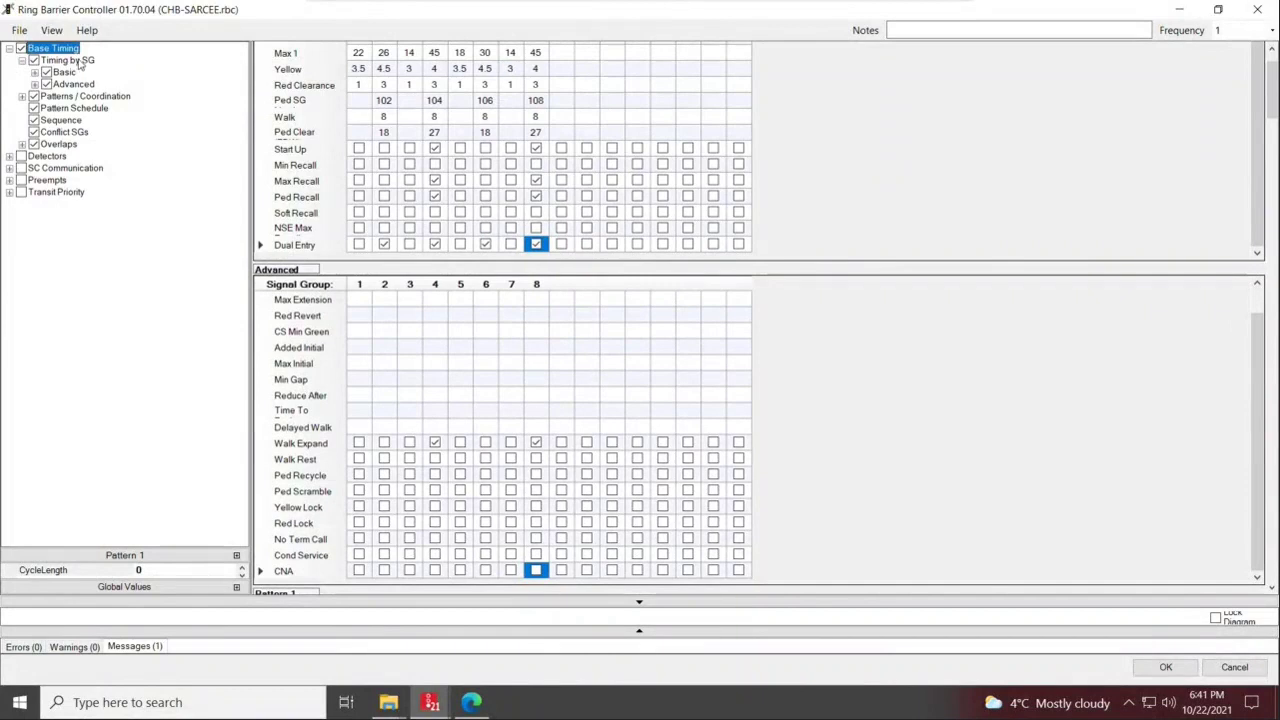
click(64, 72)
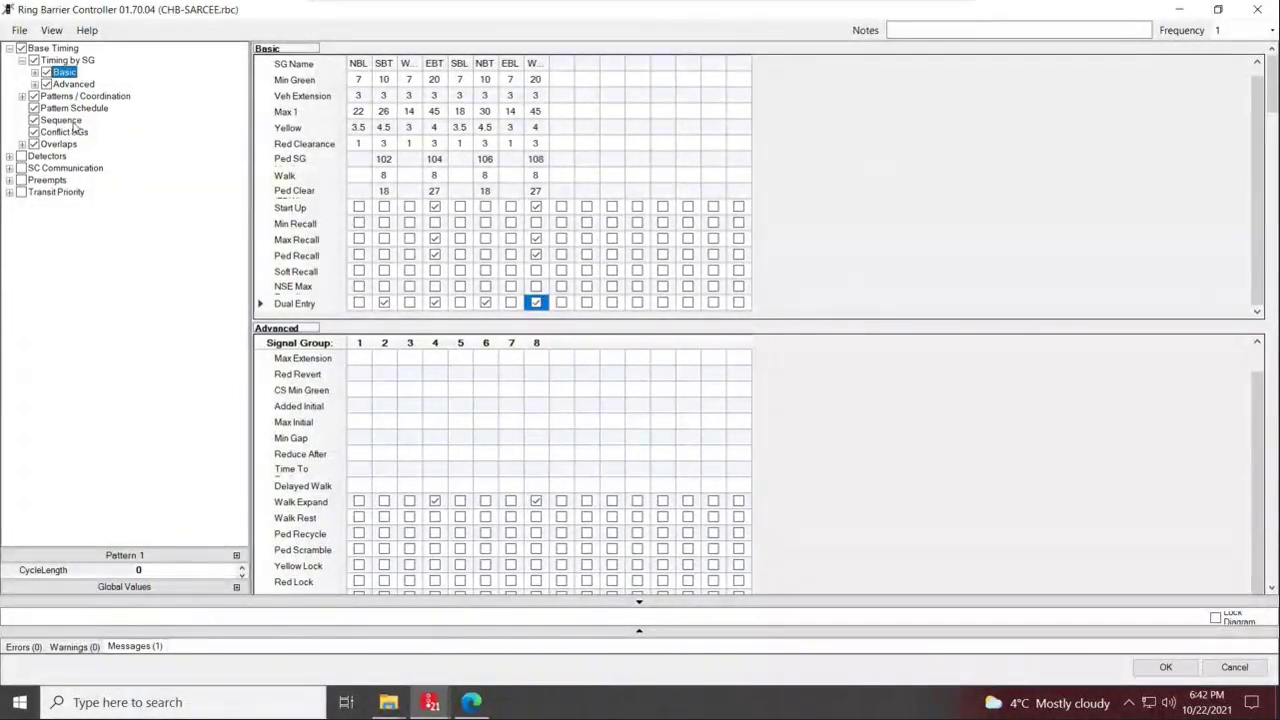
click(64, 120)
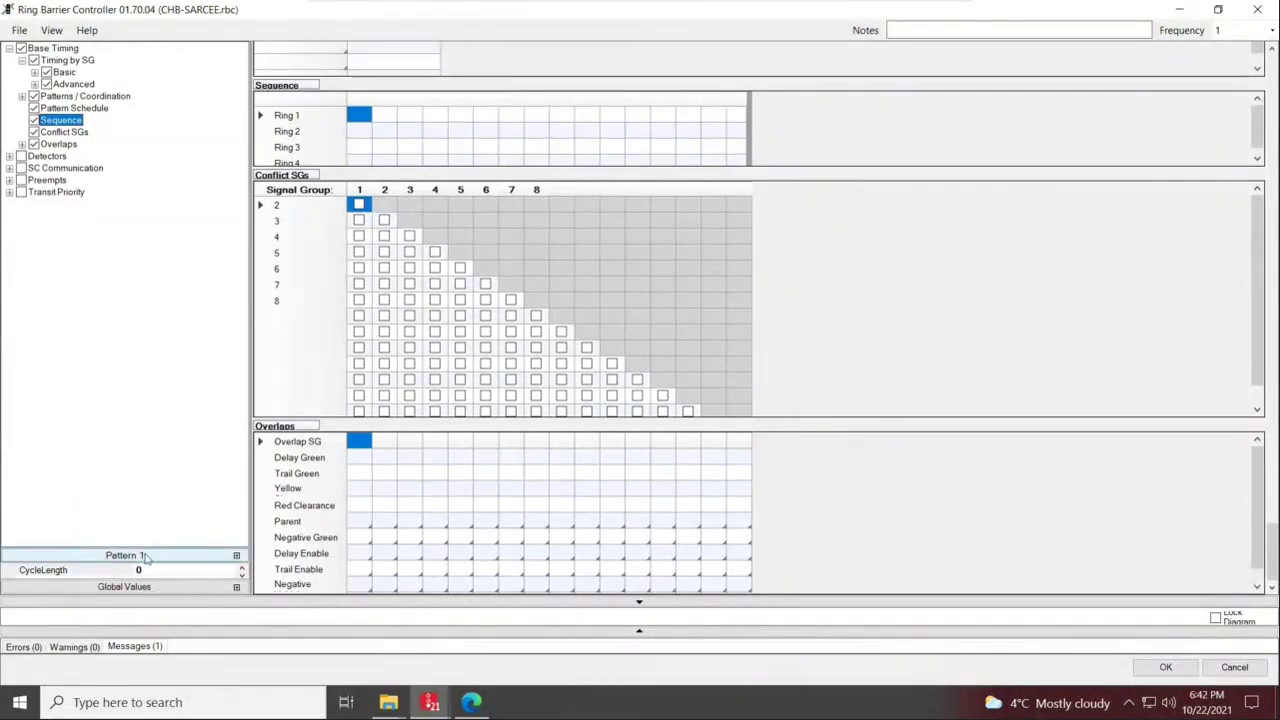
Change the controller's pattern from Pattern 1 to Free Running
click(183, 556)
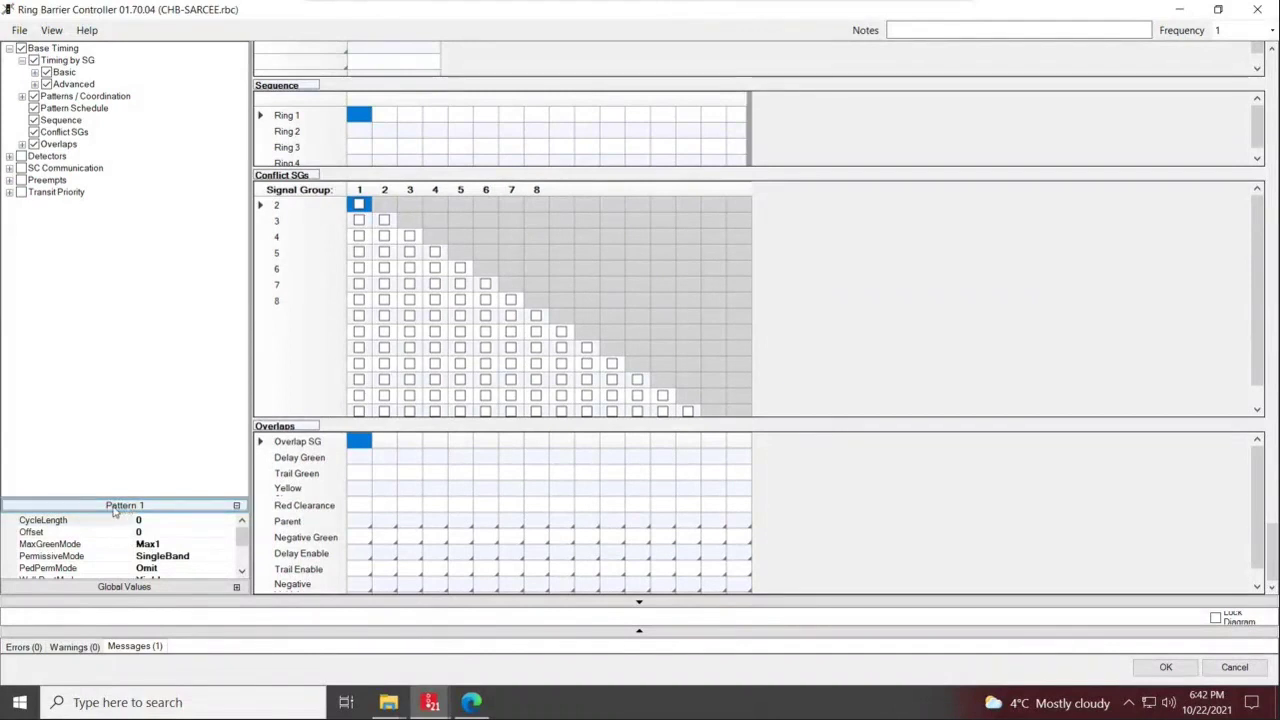
click(137, 507)
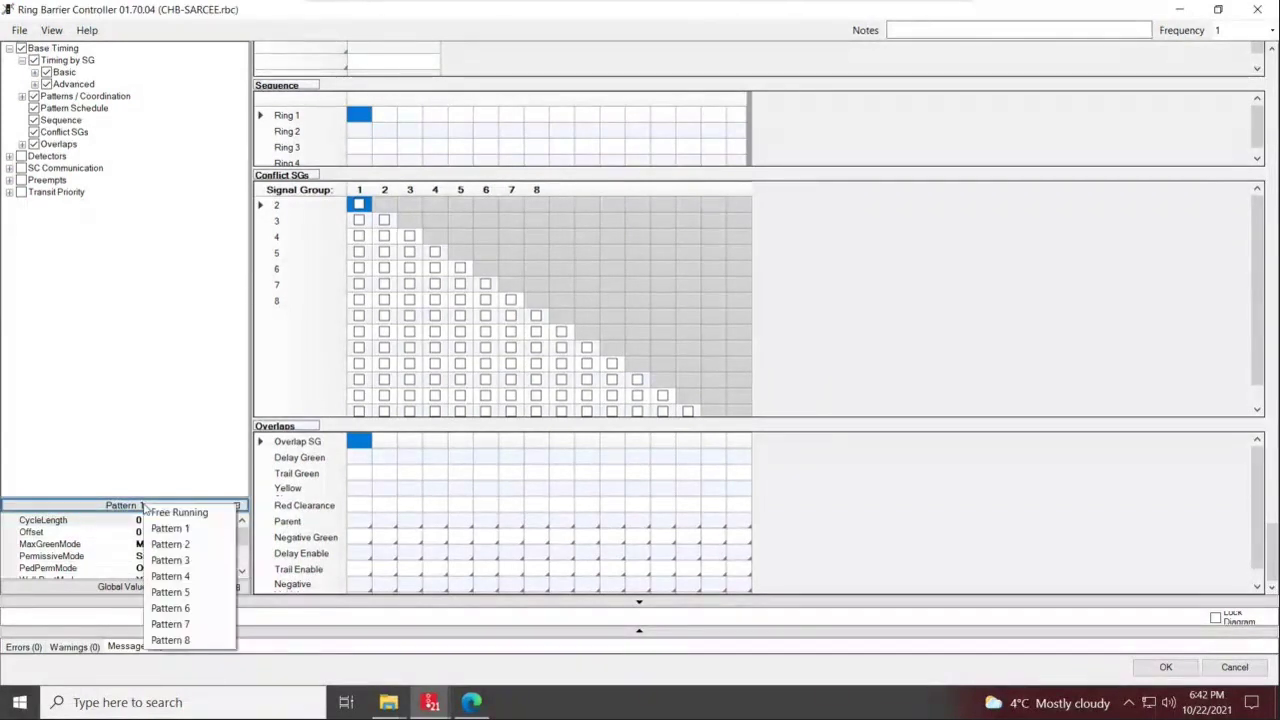
click(183, 514)
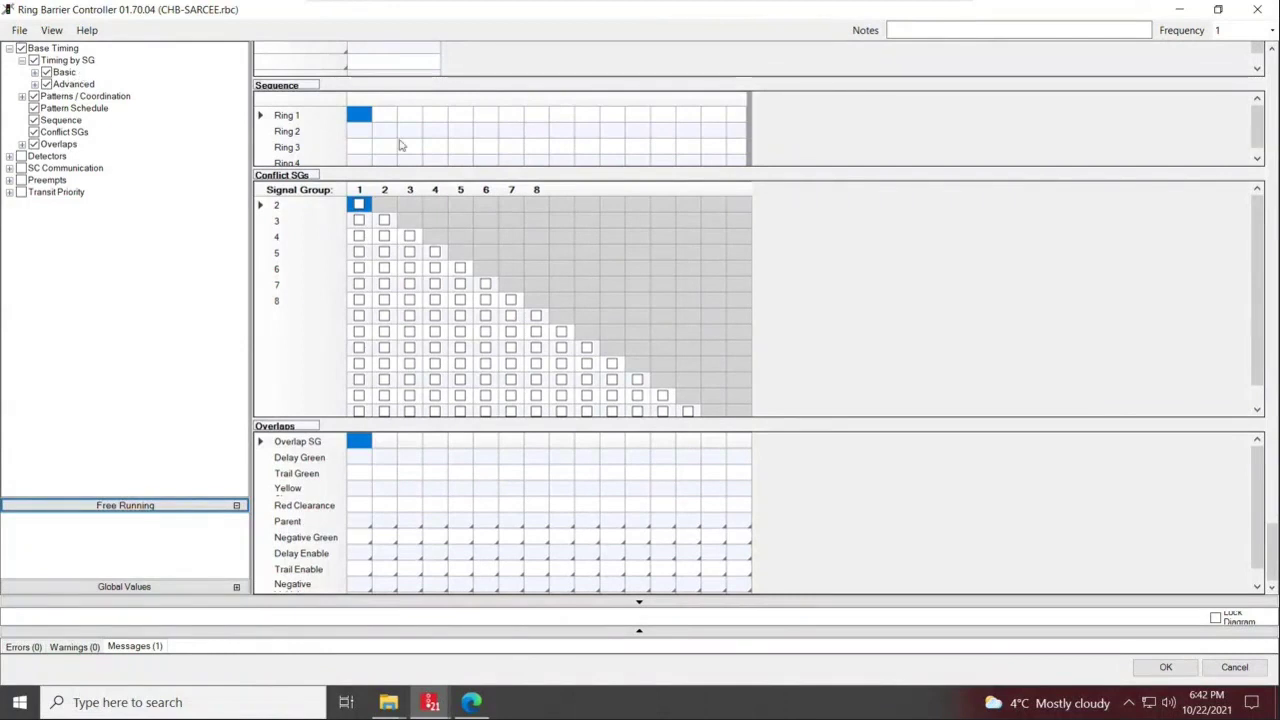
click(358, 118)
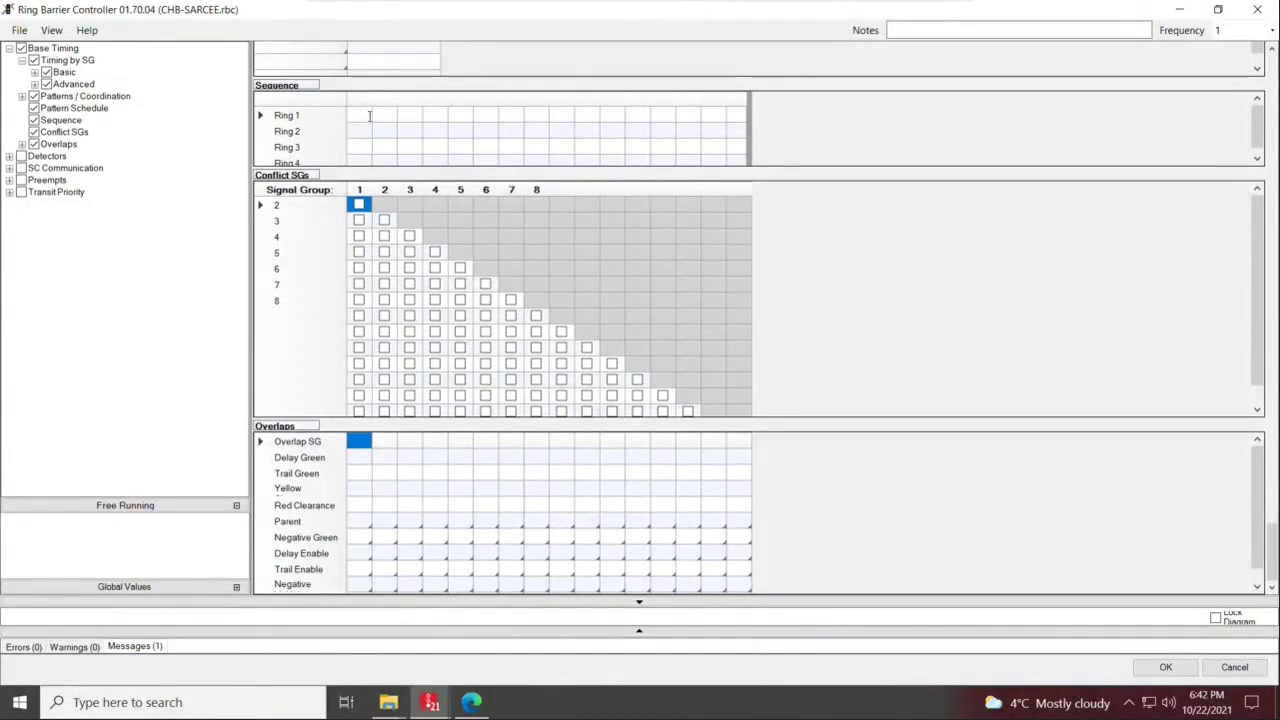
Enter the sequence 1, 2, 3, 4 in Ring 1 and 5, 6, 7, 8 in Ring 2
text(1)
click(390, 114)
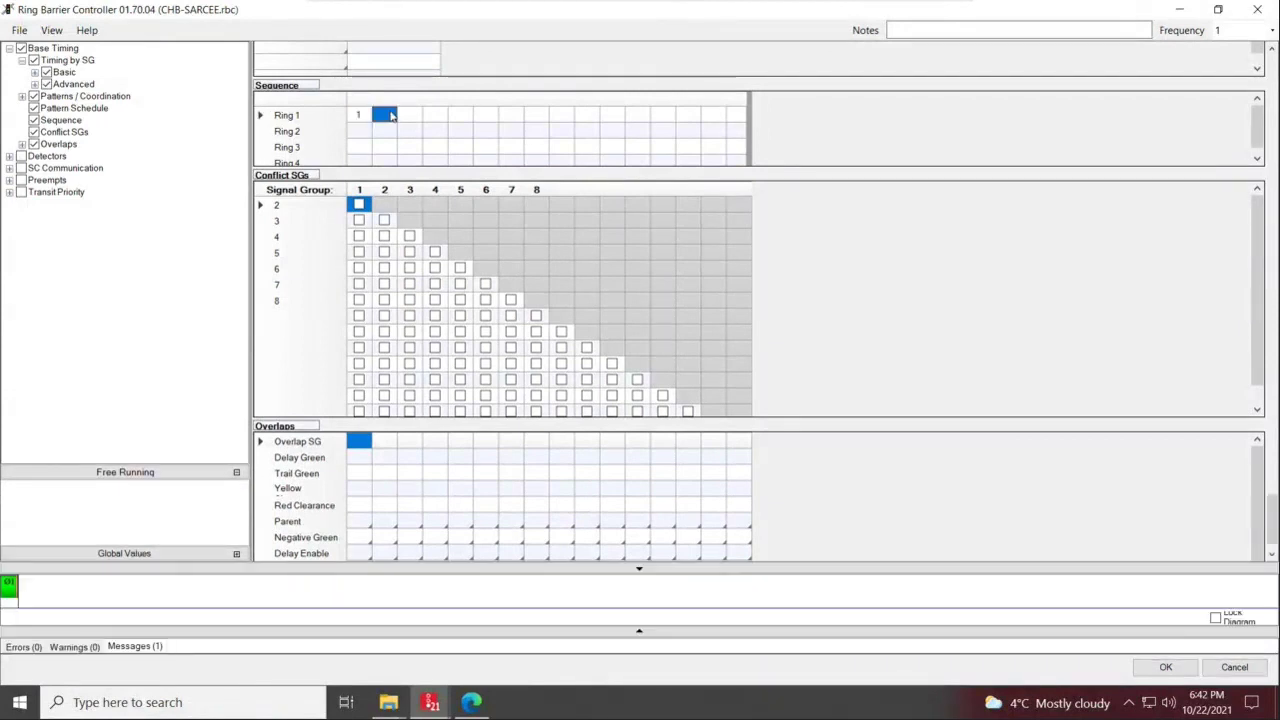
text(2)
click(433, 118)
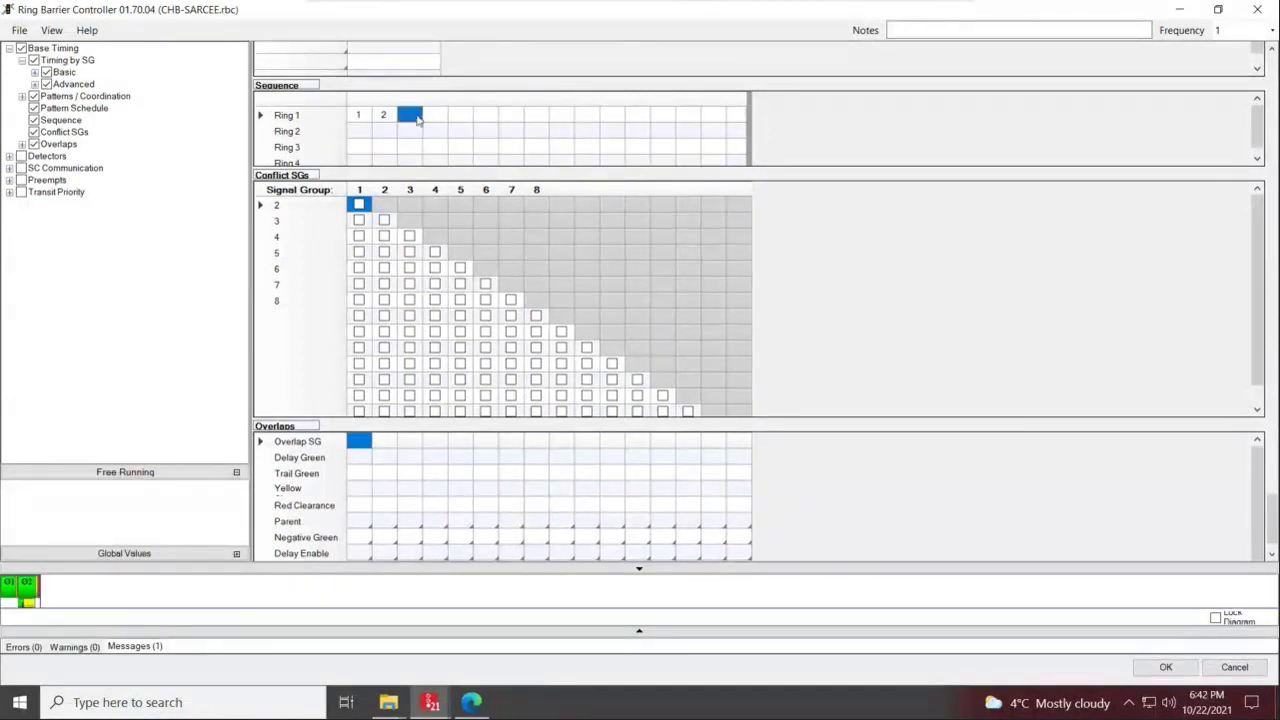
text(3 )
text(4)
click(363, 133)
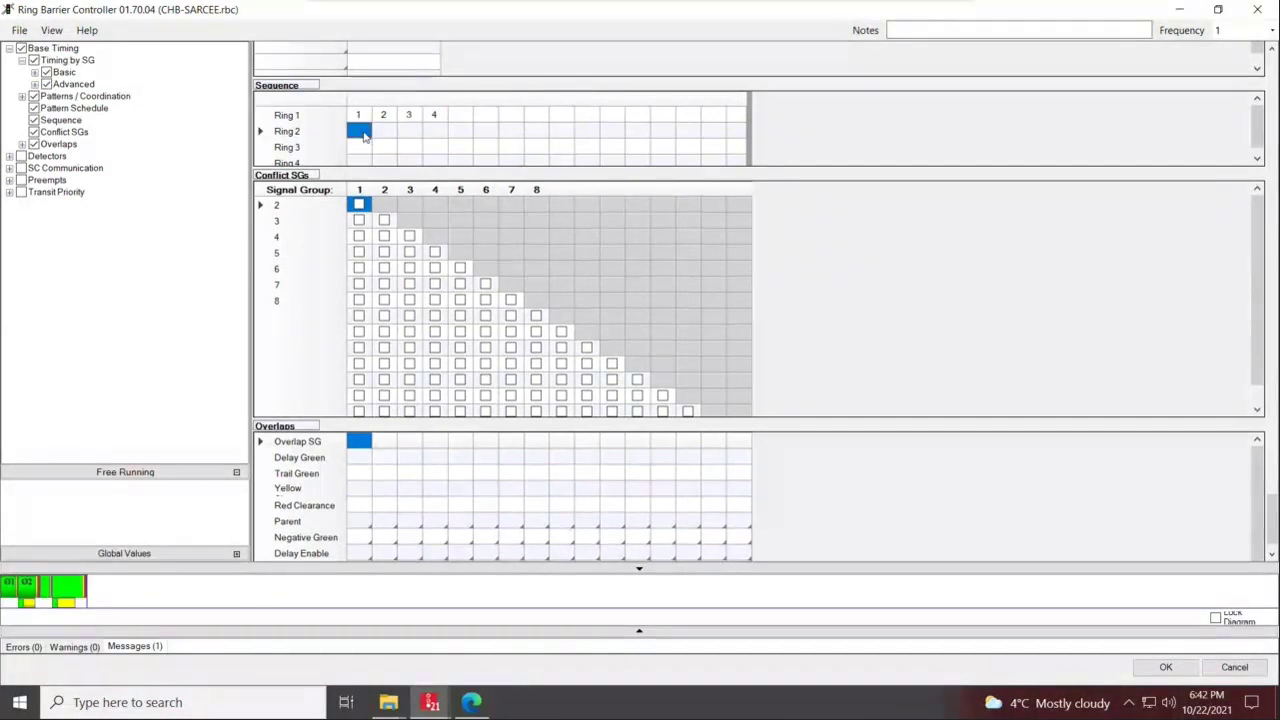
text(5)
click(387, 133)
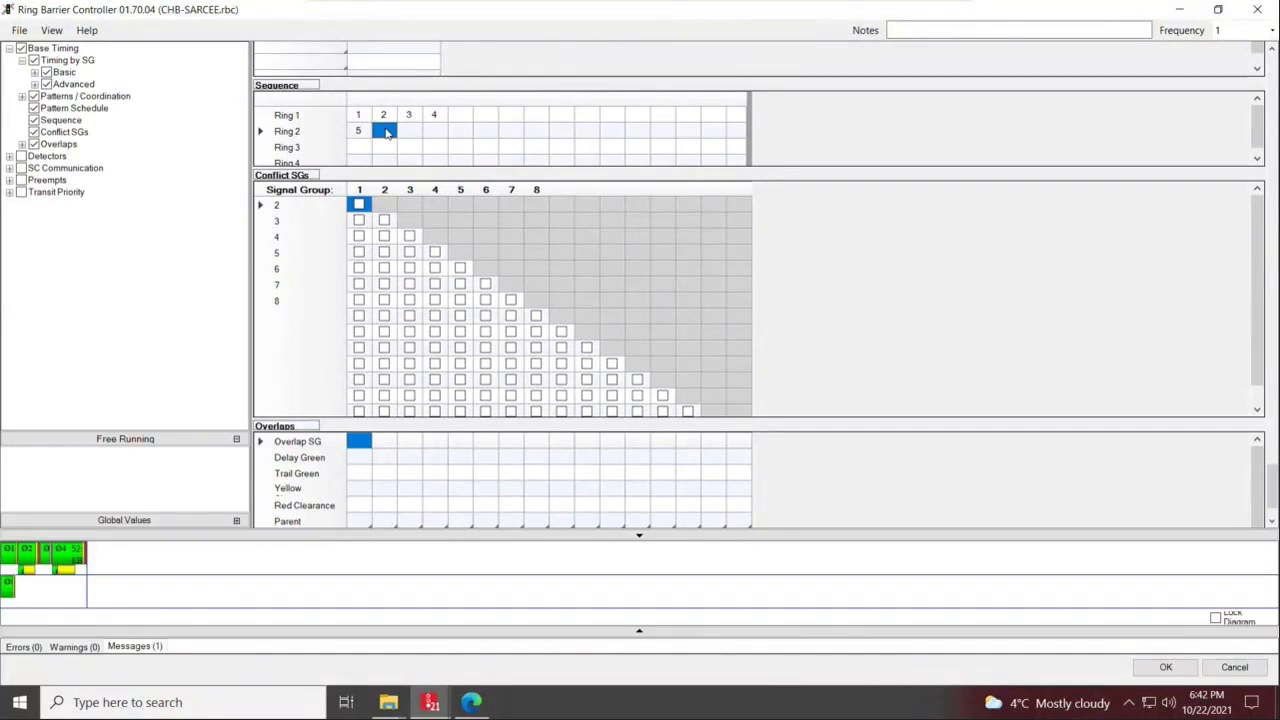
text(6)
click(410, 133)
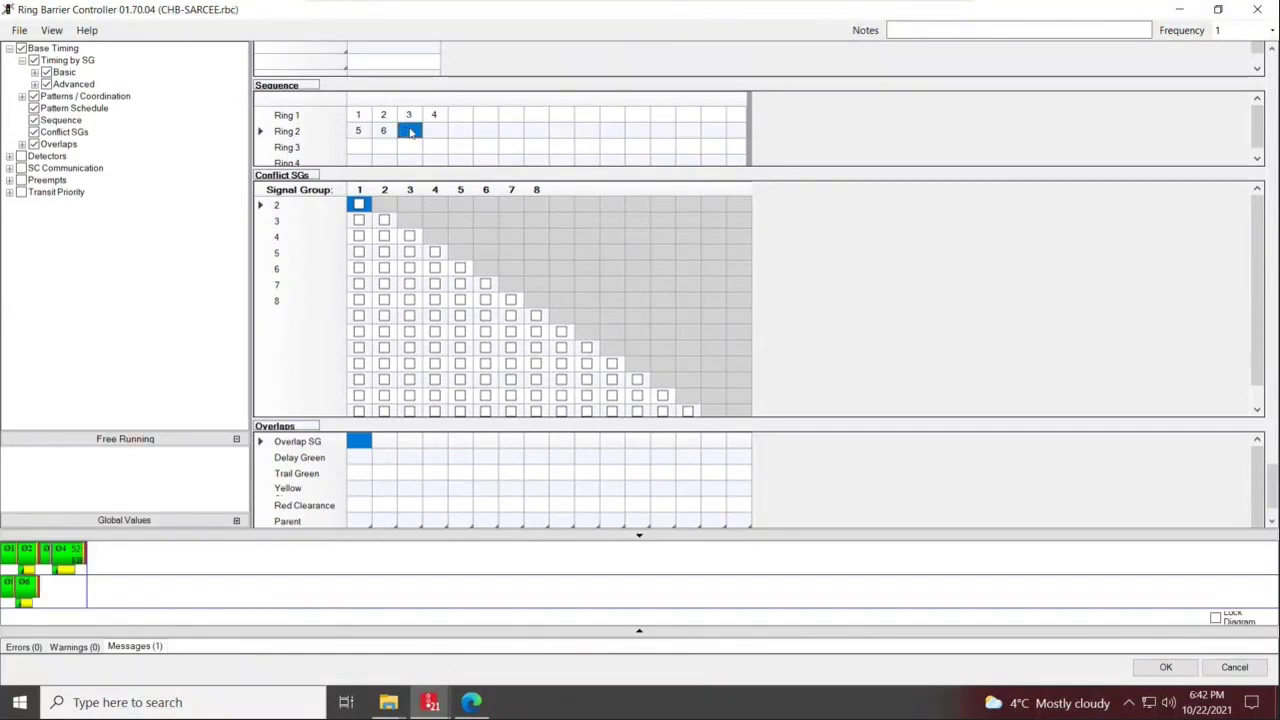
text(7)
click(434, 131)
text(8)
click(409, 161)
Select both rings' signal groups and place a barrier after the second sequence position
drag(358, 116, 437, 117)
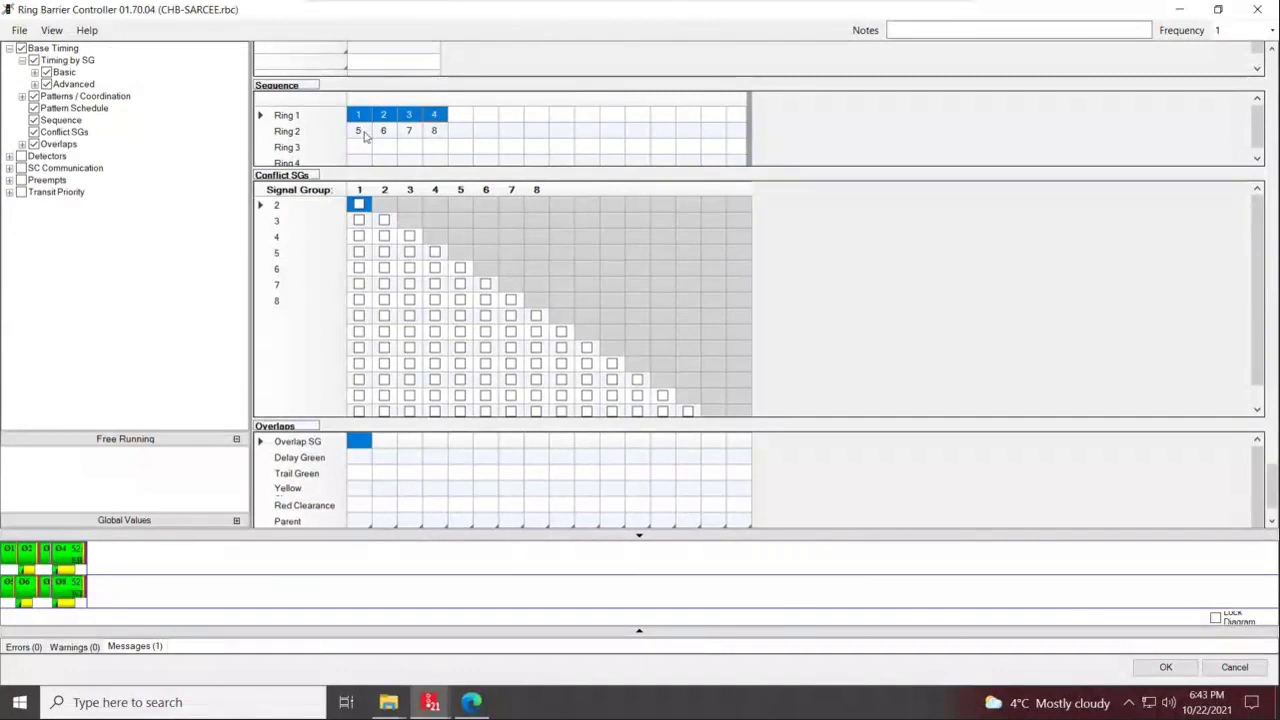
drag(362, 131, 435, 139)
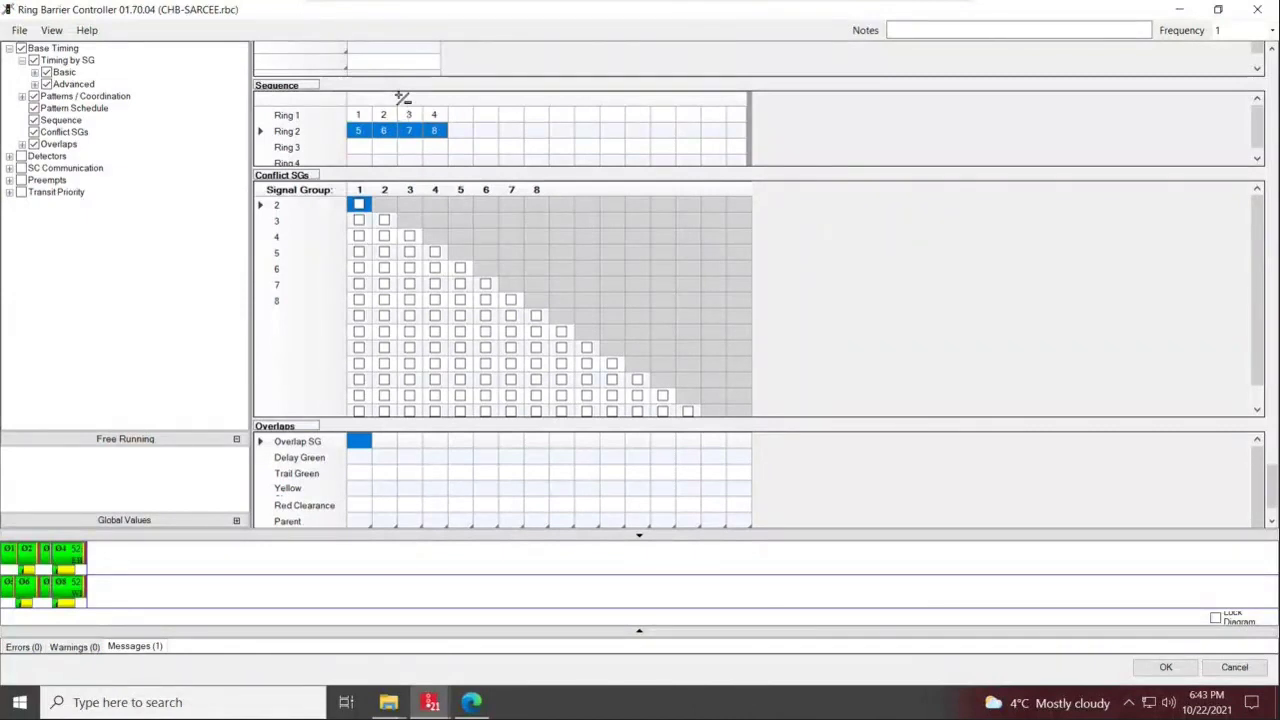
drag(402, 97, 398, 97)
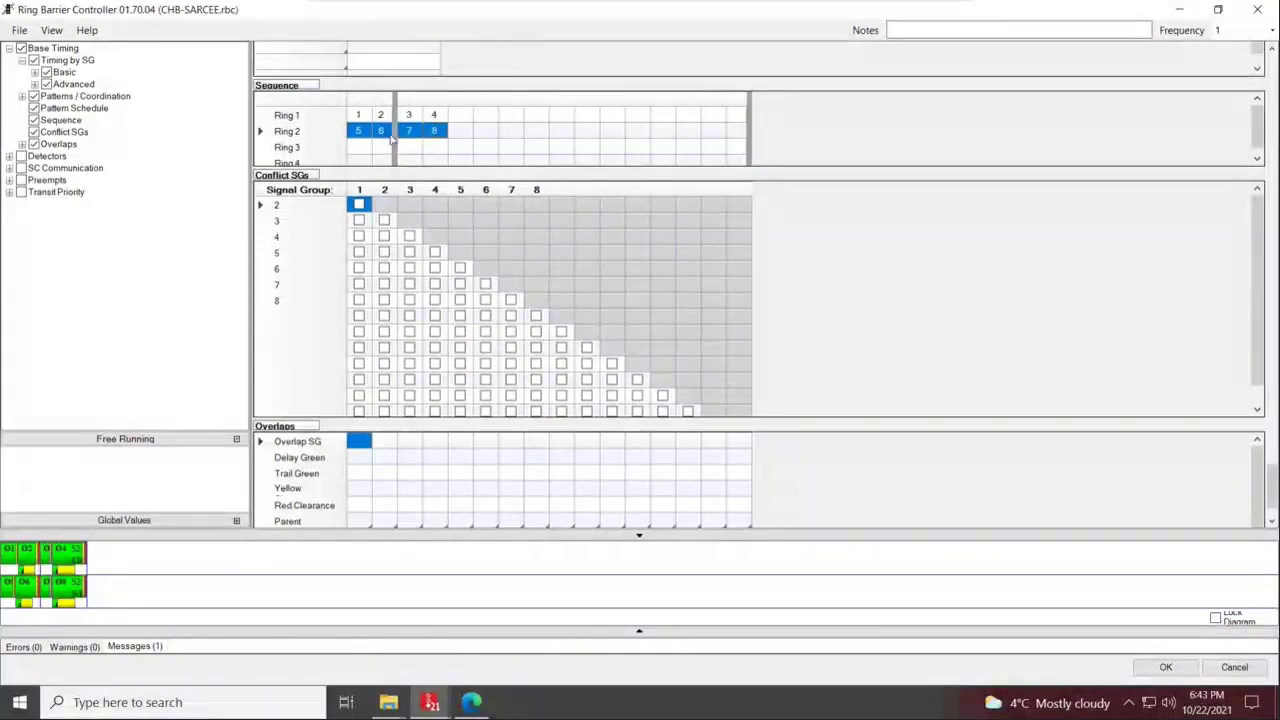